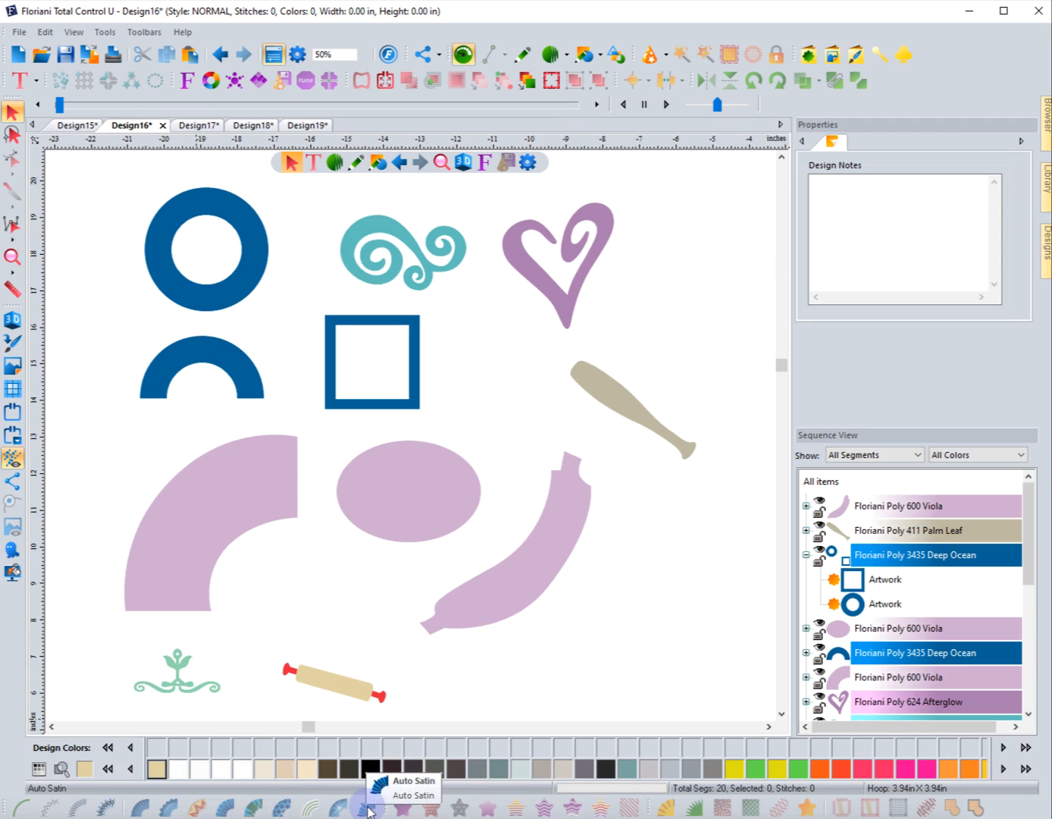
Browse the Easy Art folder of the custom shapes library.
left_click(370, 809)
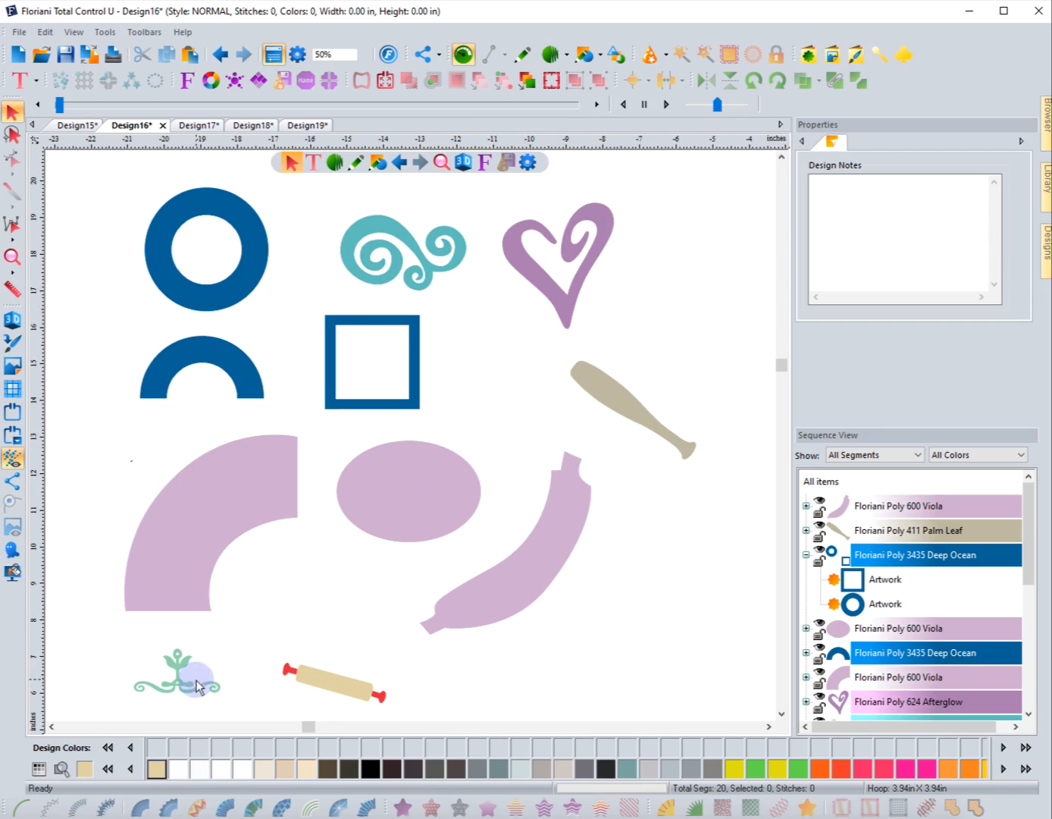
left_click(808, 55)
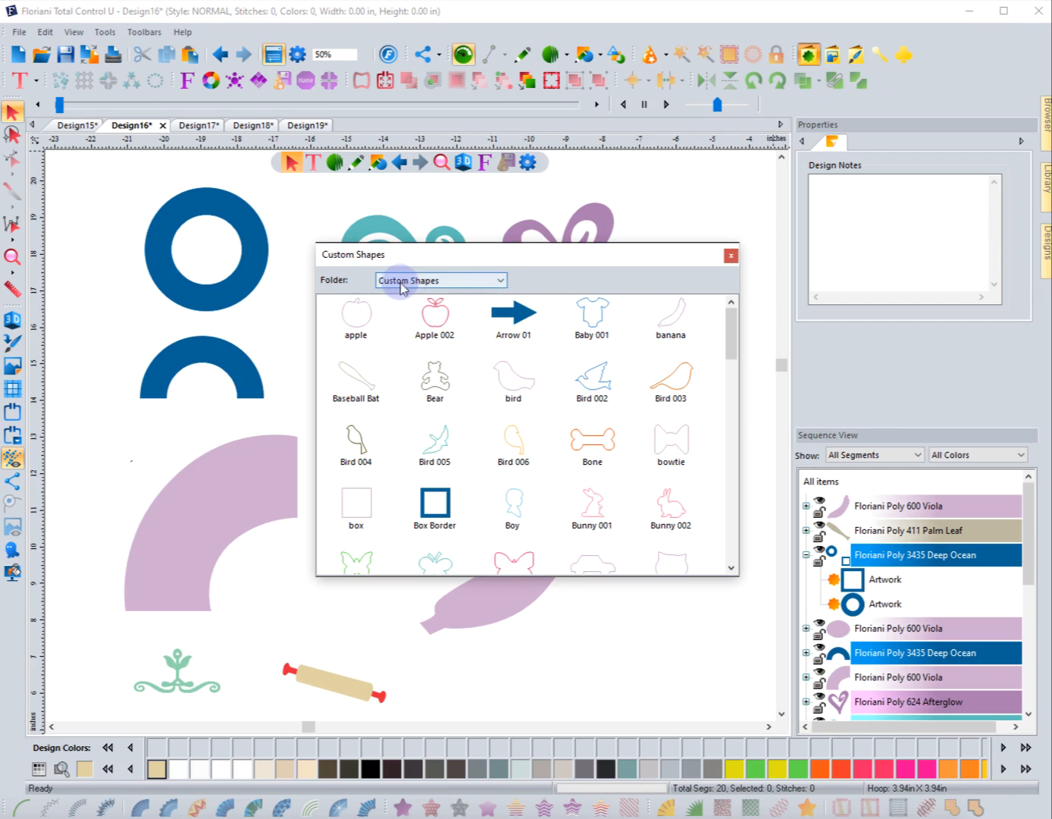
left_click(402, 286)
left_click(393, 305)
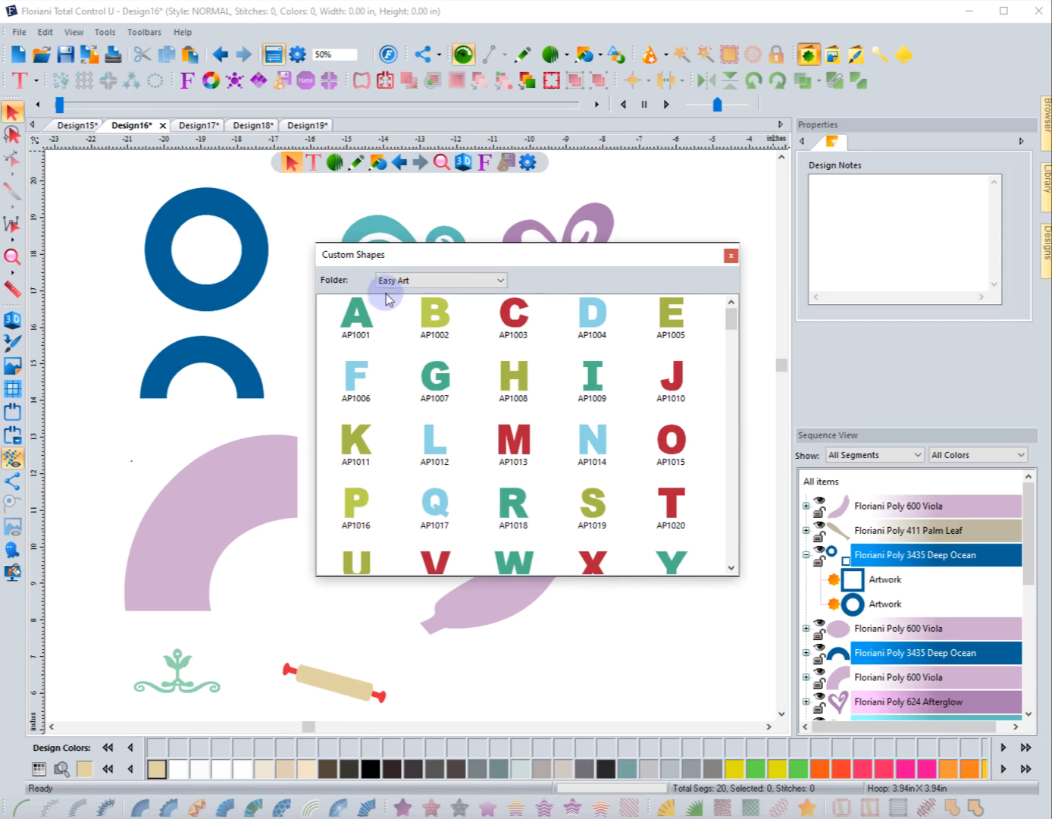
scroll(457, 459, "down", 6)
scroll(457, 459, "down", 8)
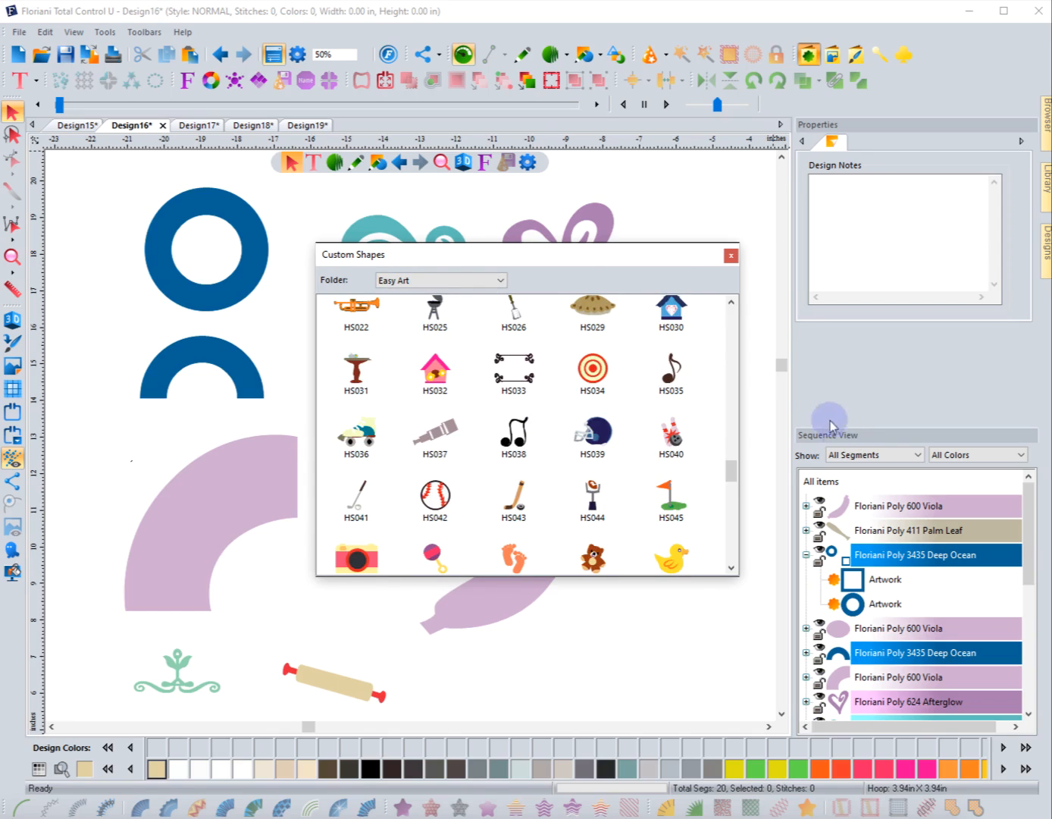
left_click(730, 255)
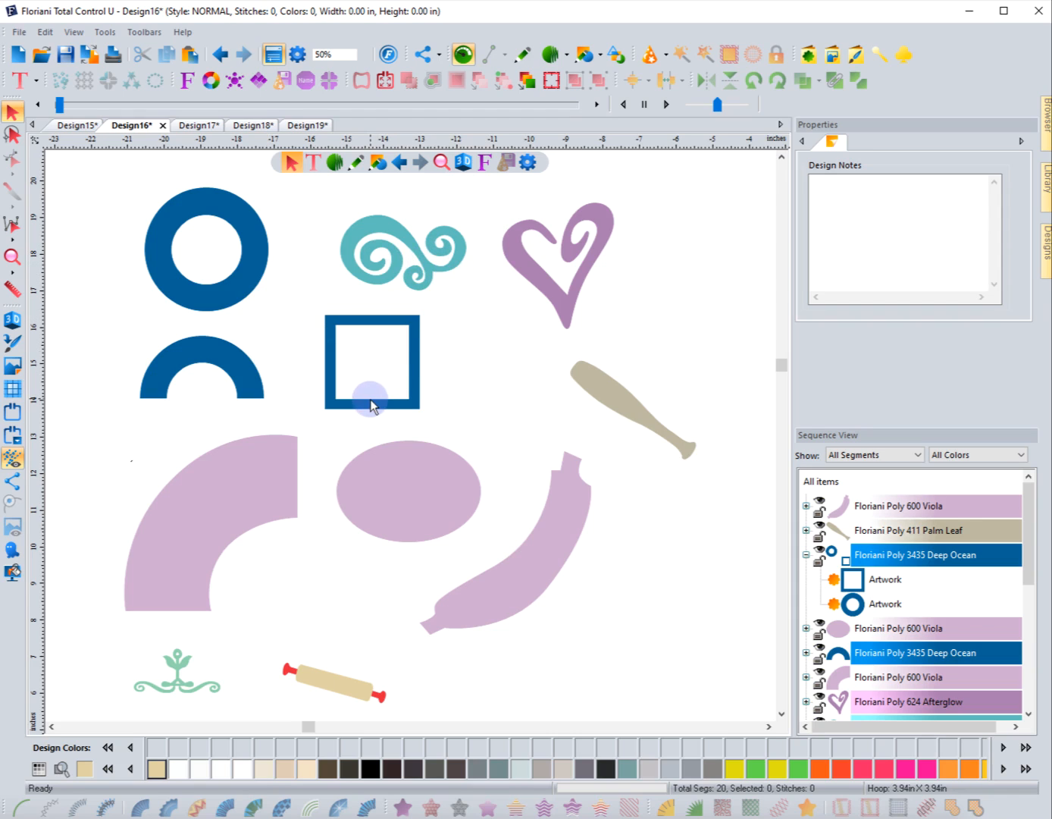
Convert the blue ring artwork to a satin path with inclination lines across its band all around.
left_click(202, 309)
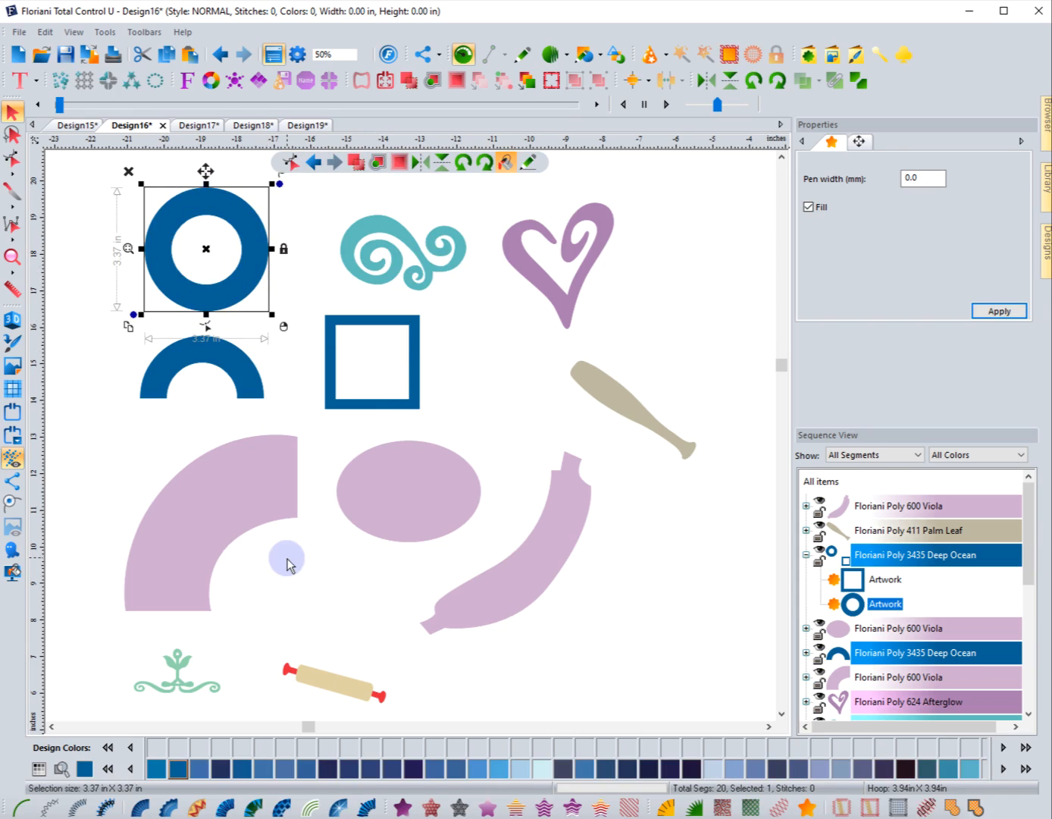
left_click(138, 810)
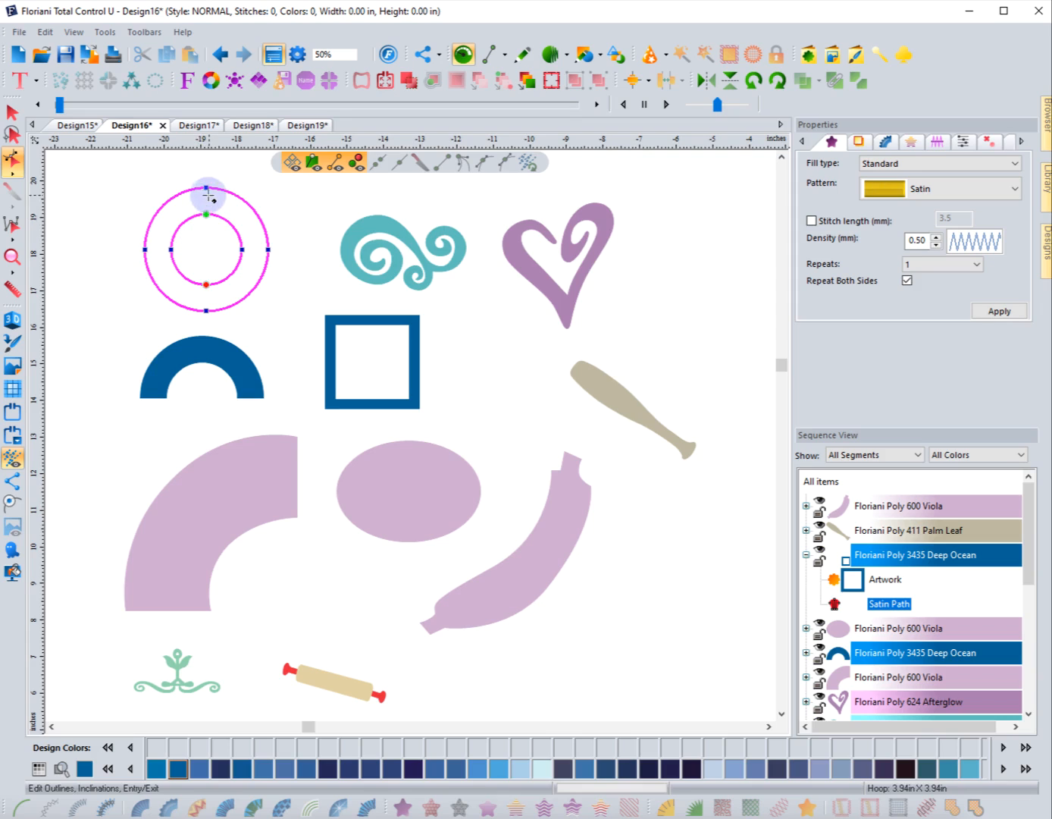
left_click_drag(206, 187, 241, 251)
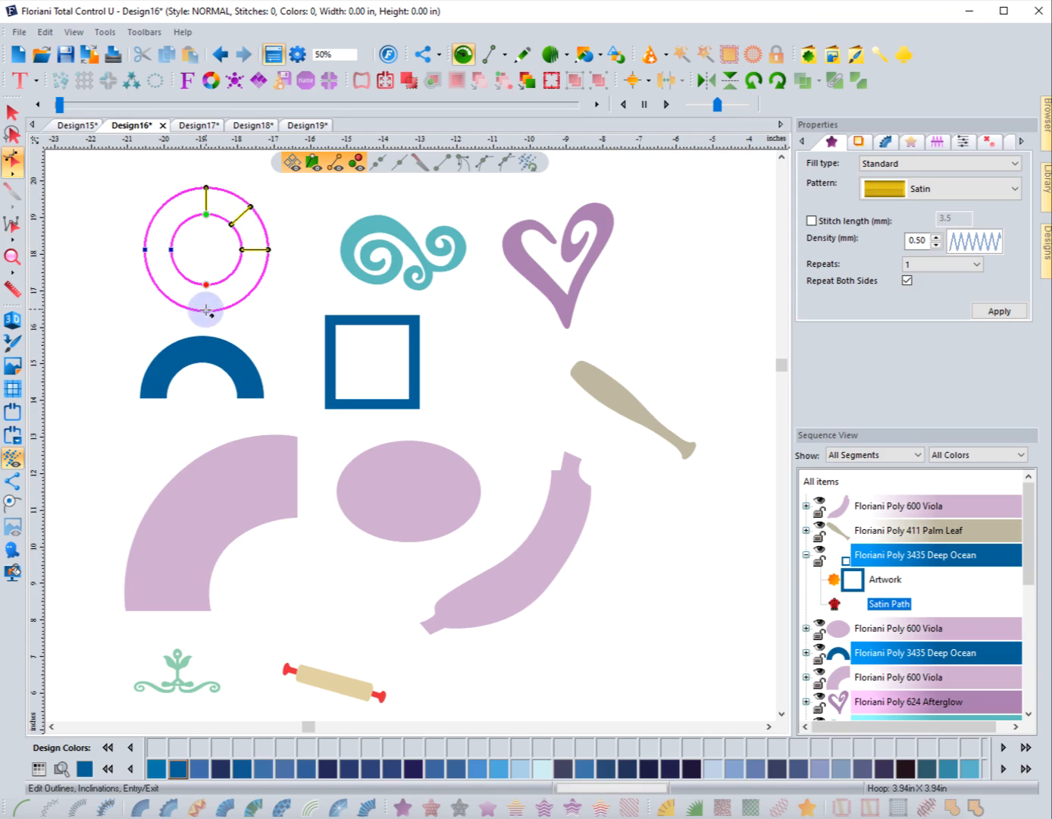
left_click_drag(207, 310, 207, 285)
left_click_drag(145, 248, 170, 249)
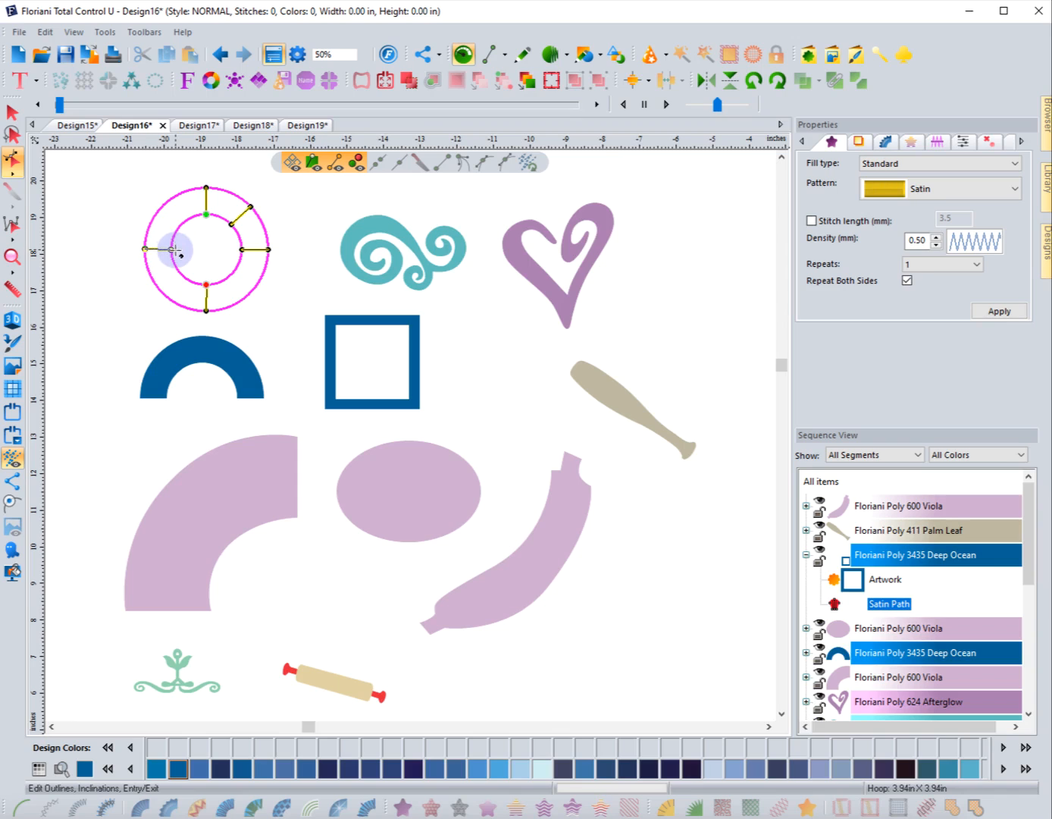
left_click(112, 277)
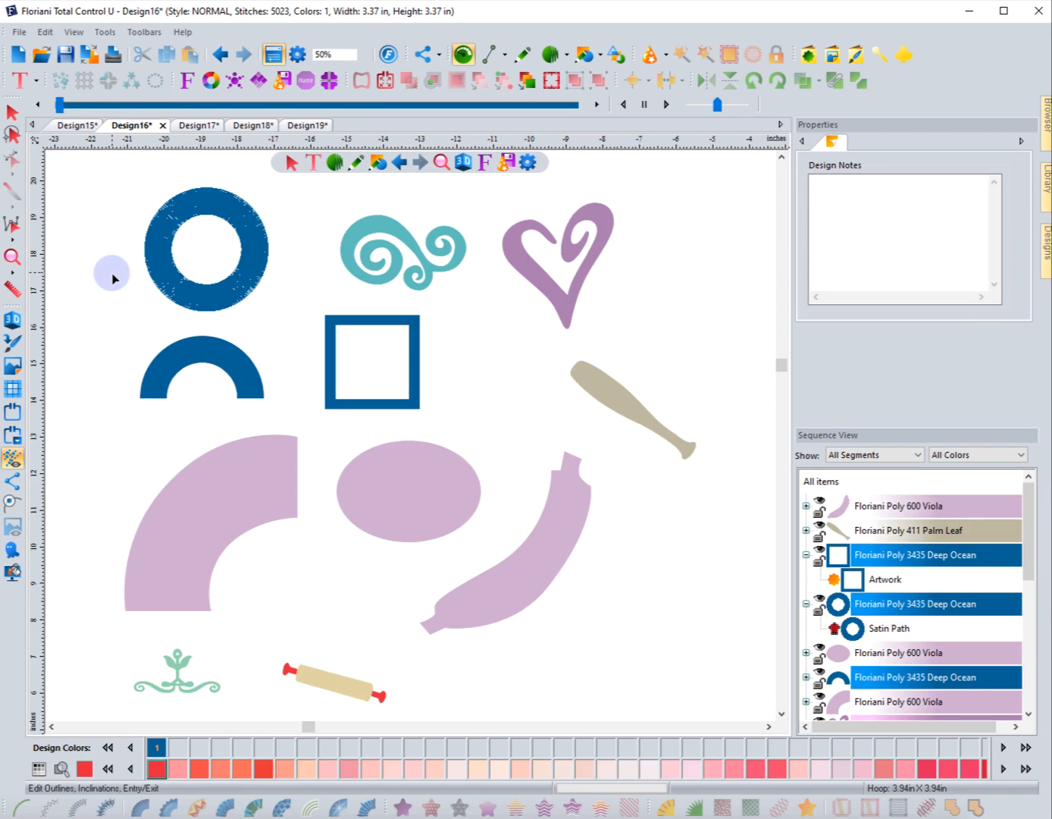
Display the stitches in 3D and select the satin ring.
left_click(13, 319)
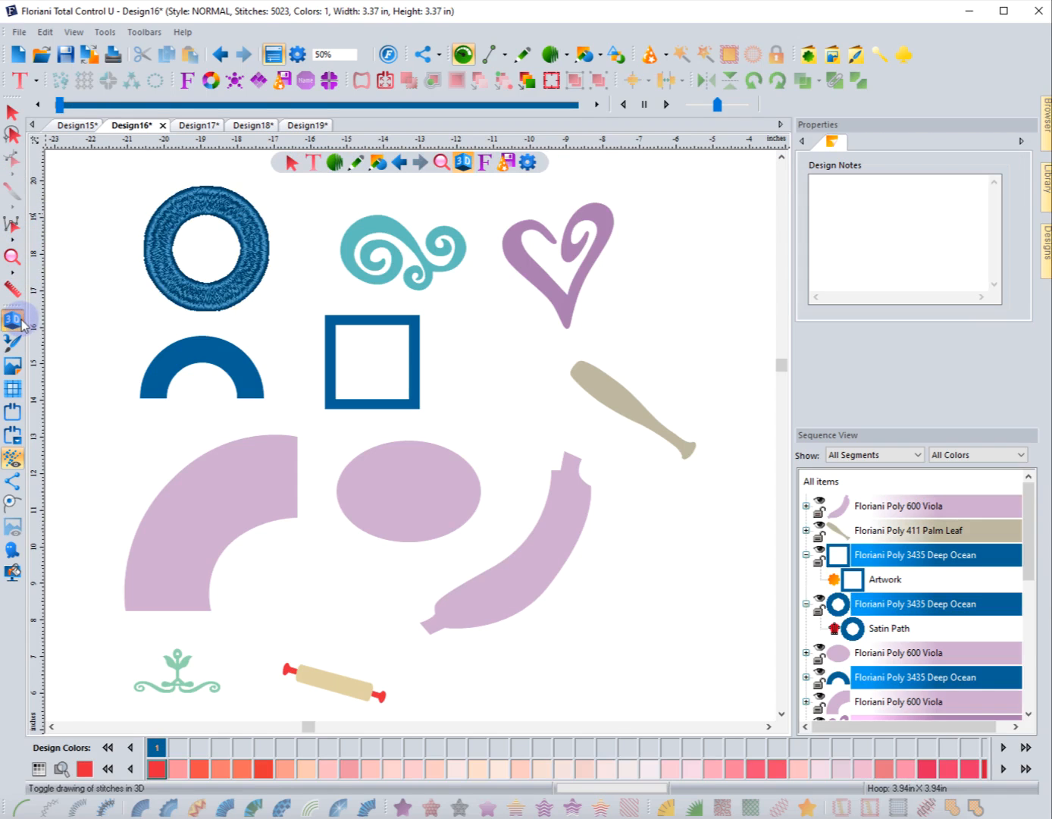
left_click(184, 235)
left_click(12, 113)
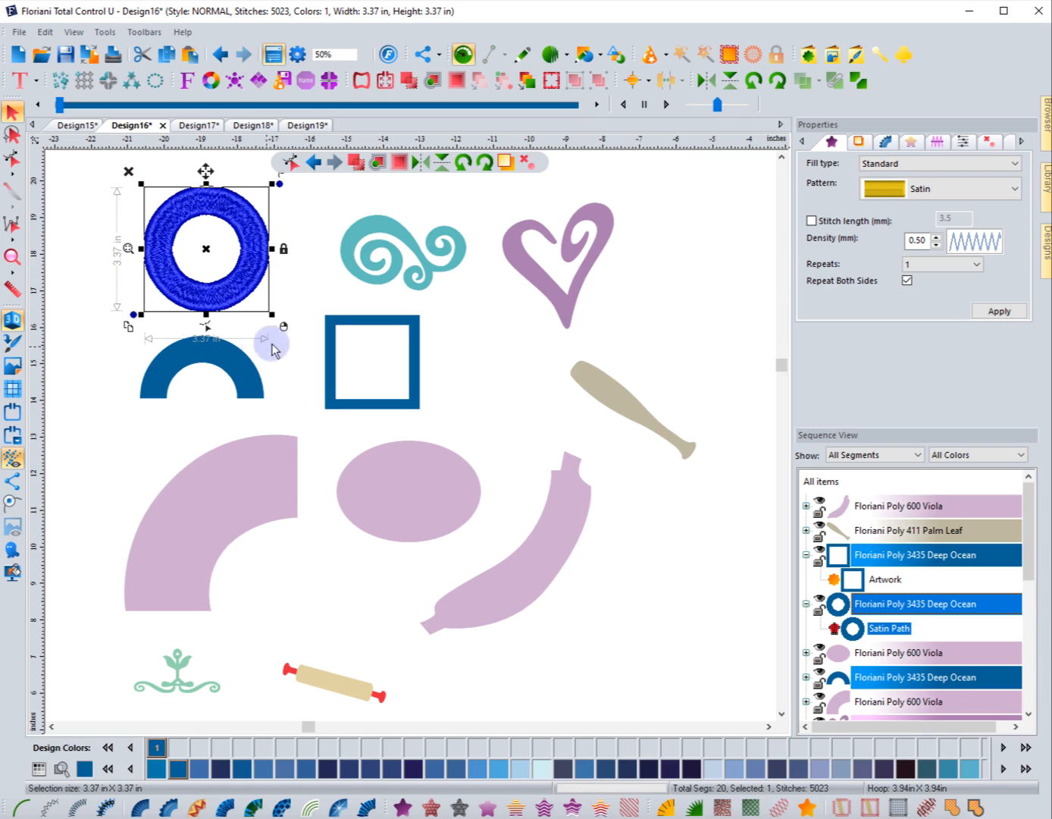
Switch the ruler units to metric and measure the width of the ring's satin band.
left_click(12, 289)
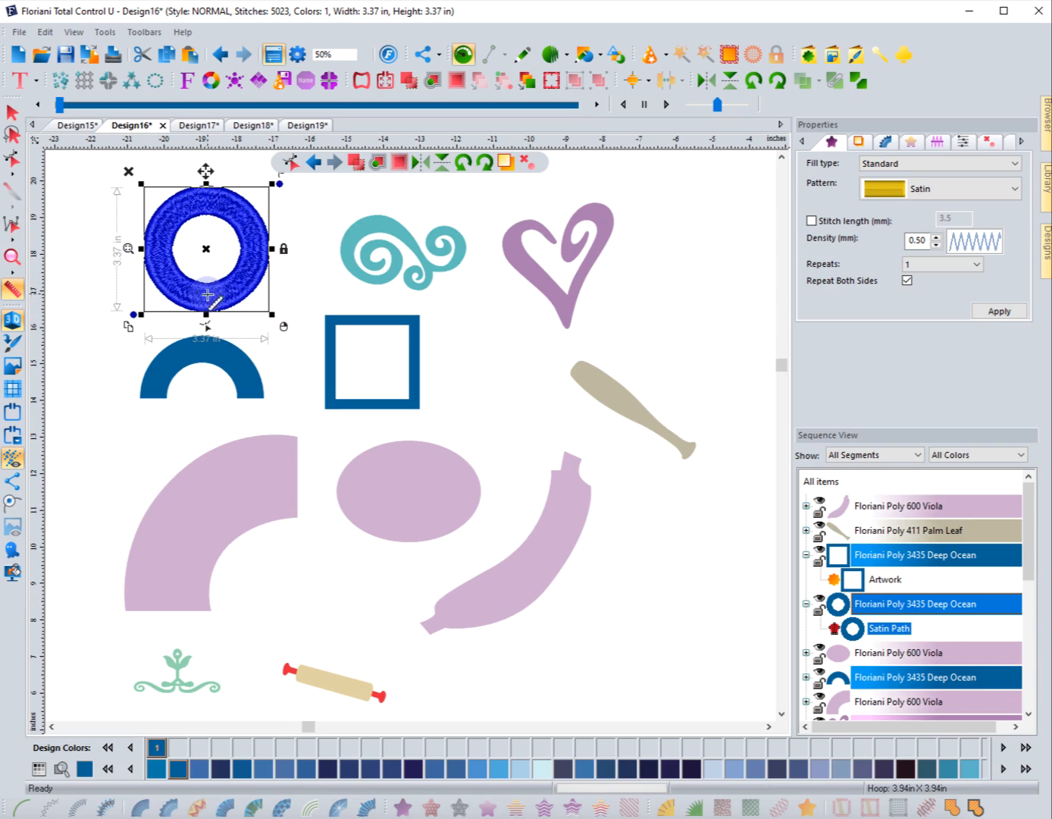
right_click(213, 138)
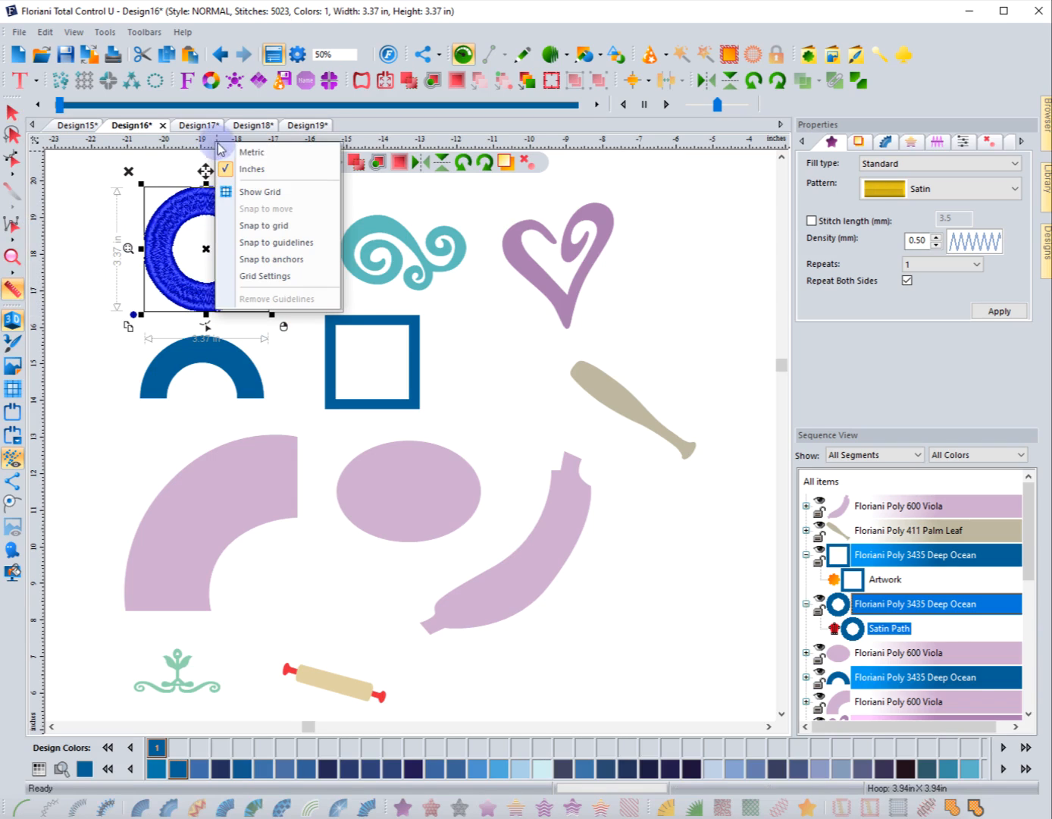
key("Escape")
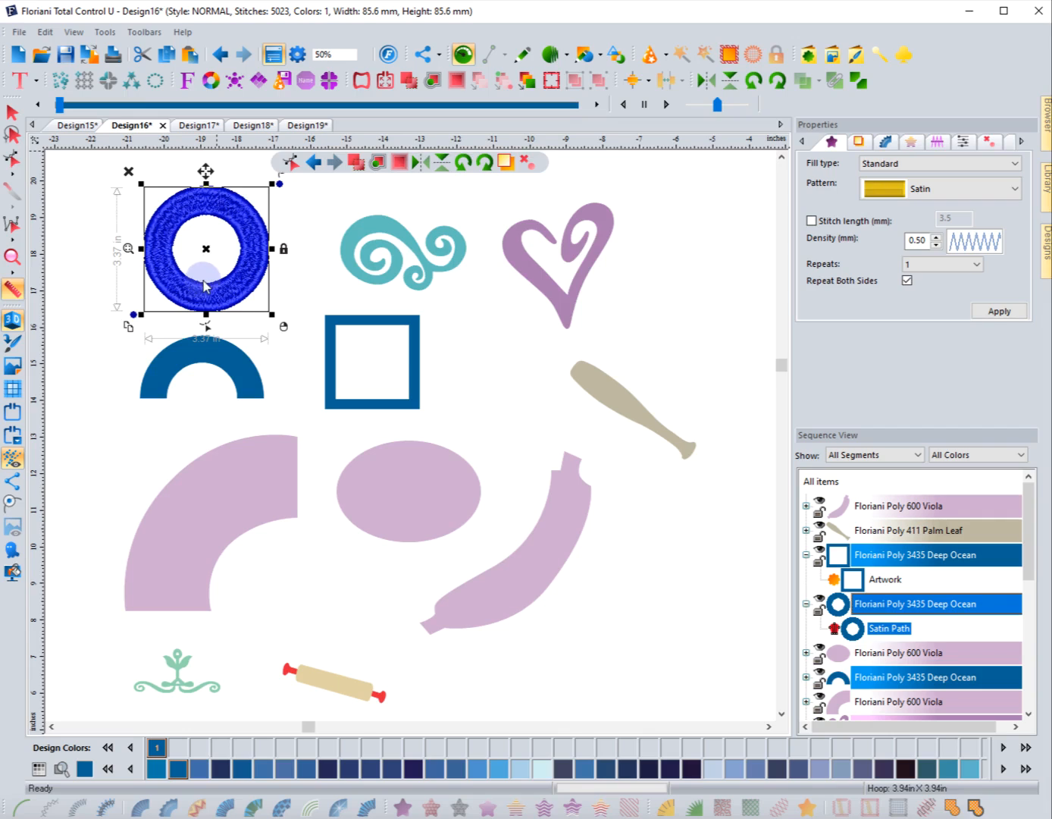
key("m")
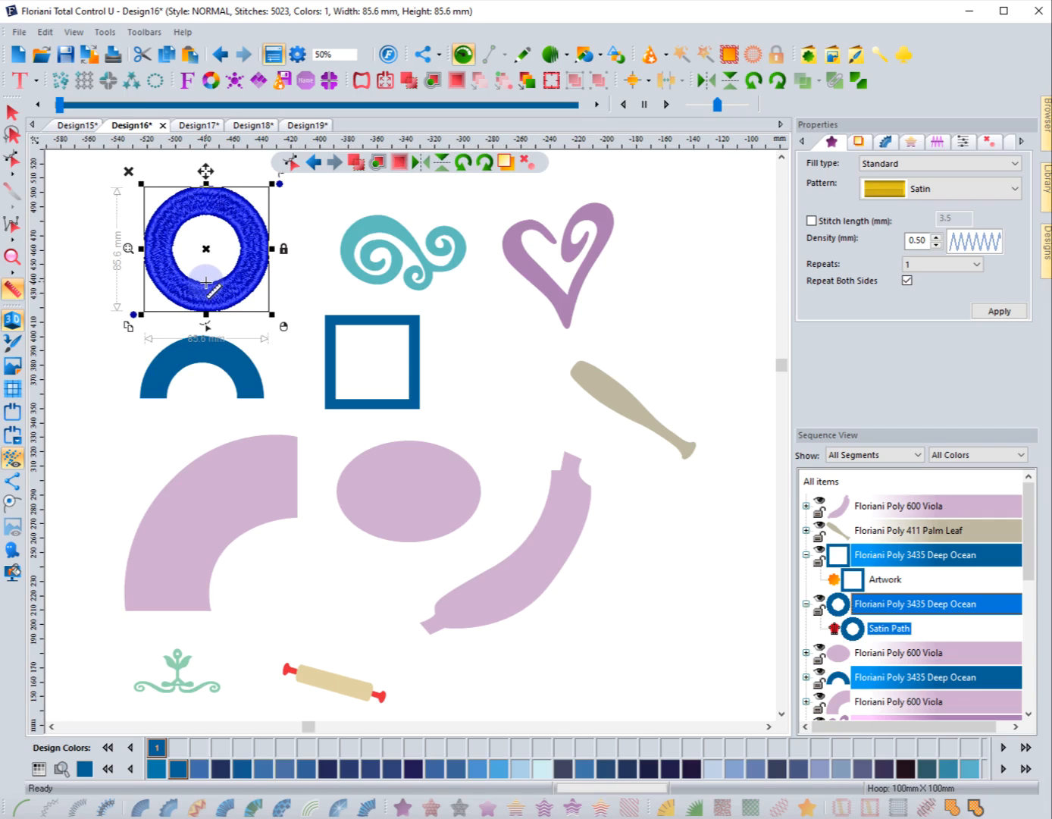
left_click_drag(206, 283, 206, 317)
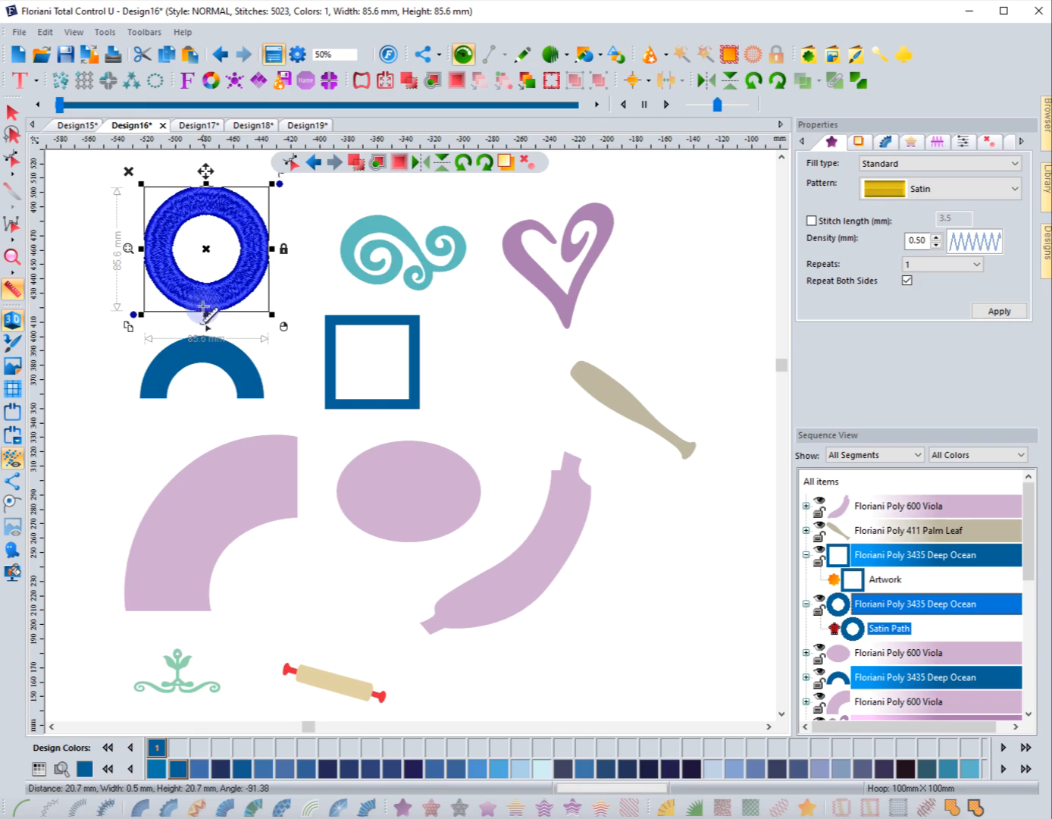
left_click(12, 112)
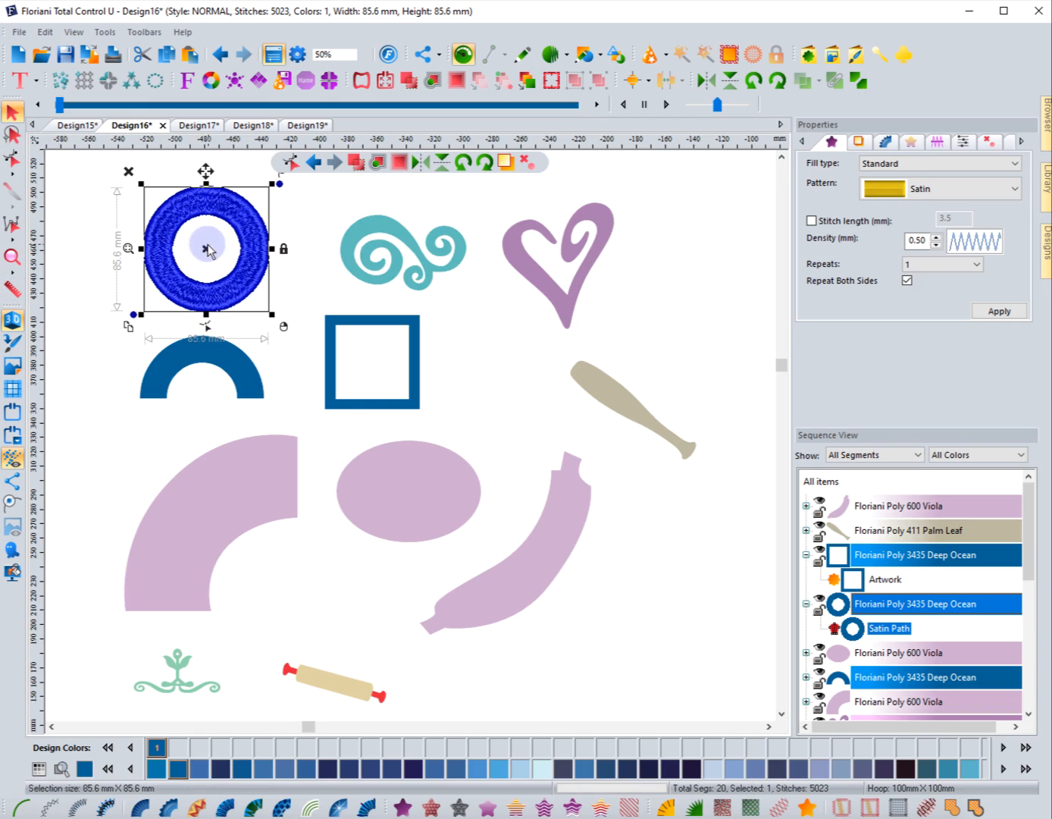
left_click(275, 203)
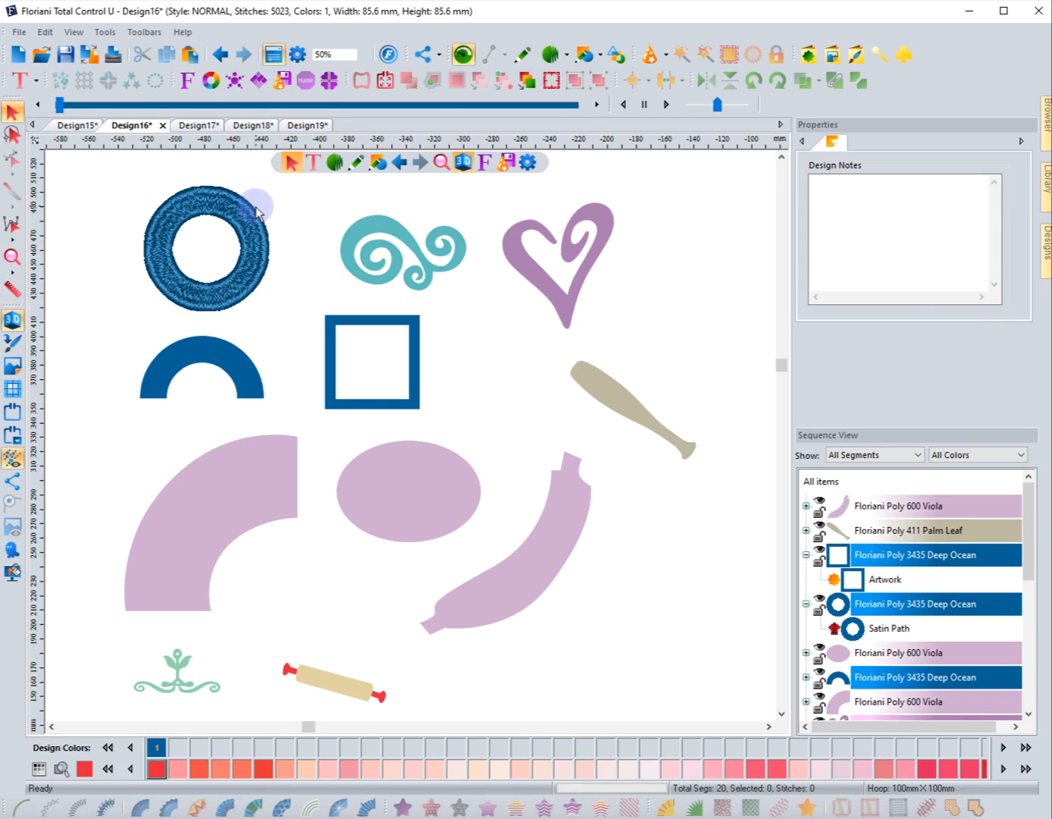
Scale the satin ring down proportionally to about 27.2 mm and inspect its stitches up close.
left_click(258, 212)
left_click_drag(270, 181, 221, 241)
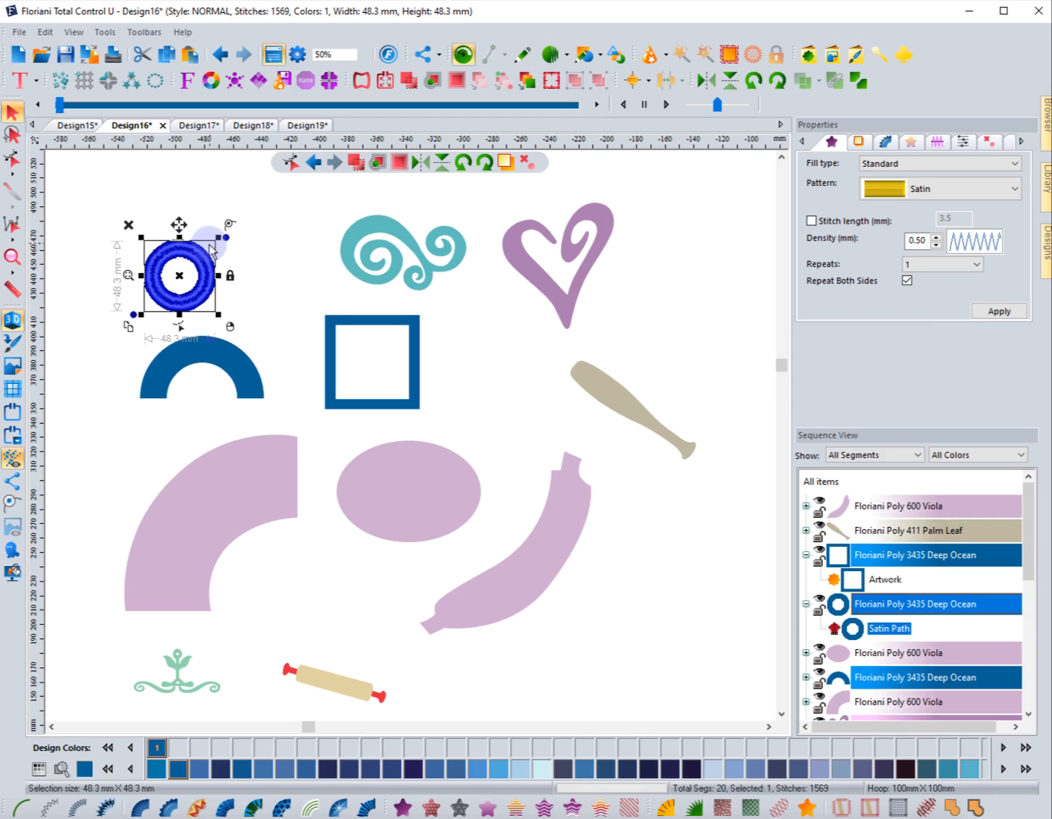
left_click_drag(212, 247, 203, 327)
left_click_drag(200, 254, 187, 270)
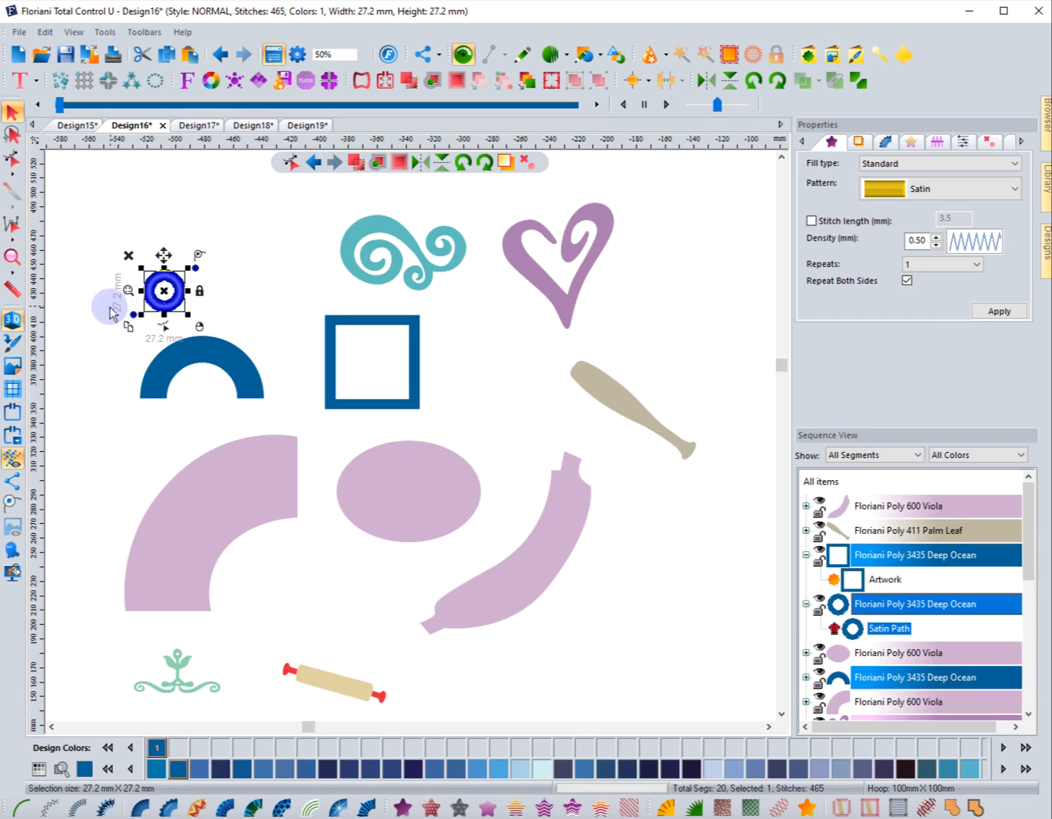
left_click(129, 290)
left_click(116, 274)
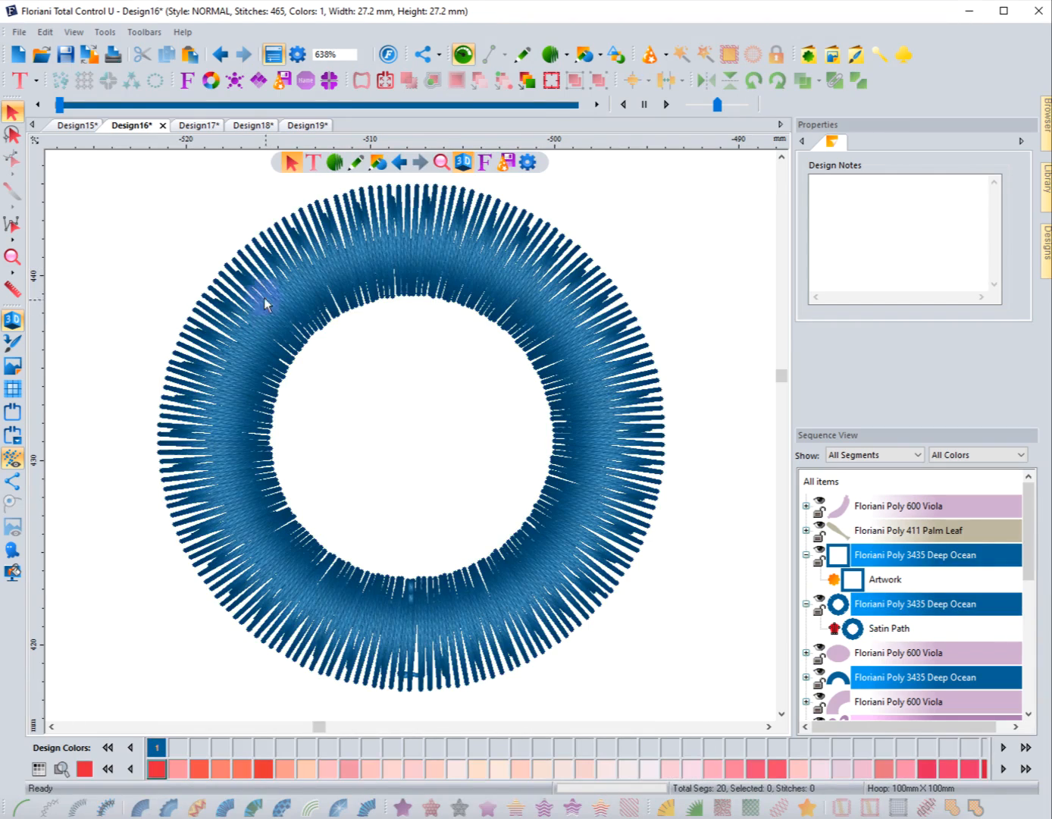
Return to the full design, reselect the ring and set the ruler units to inches.
double_click(22, 260)
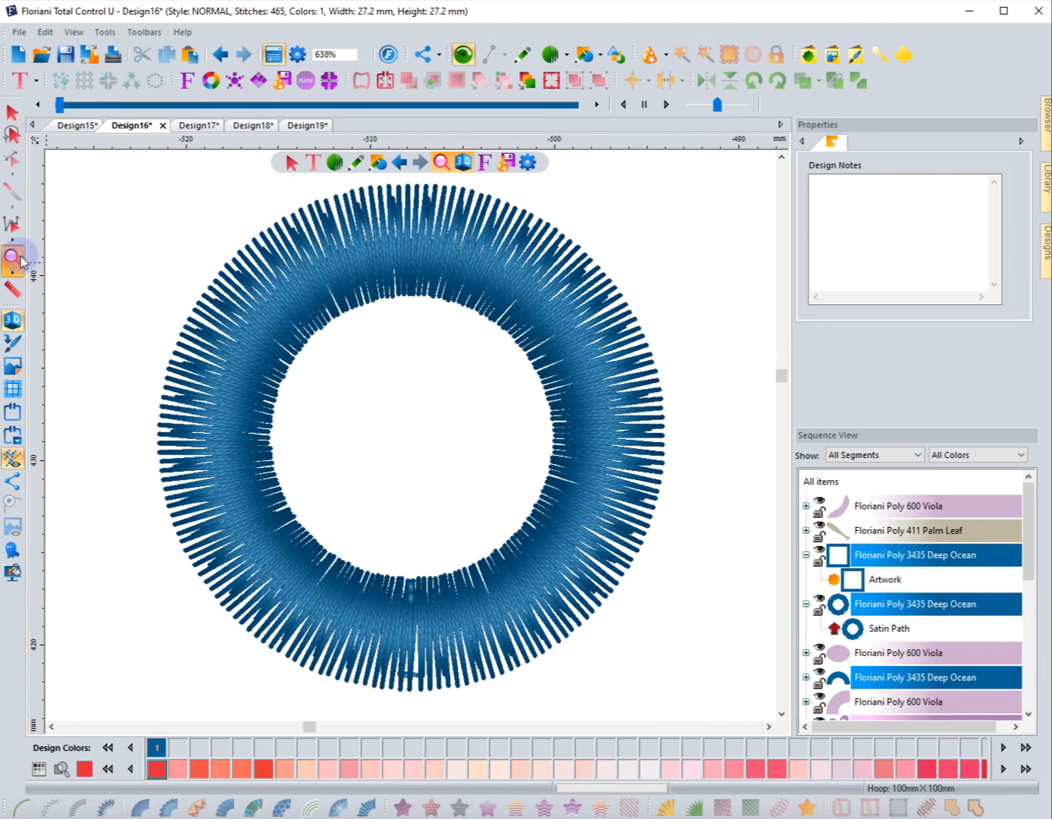
left_click(139, 274)
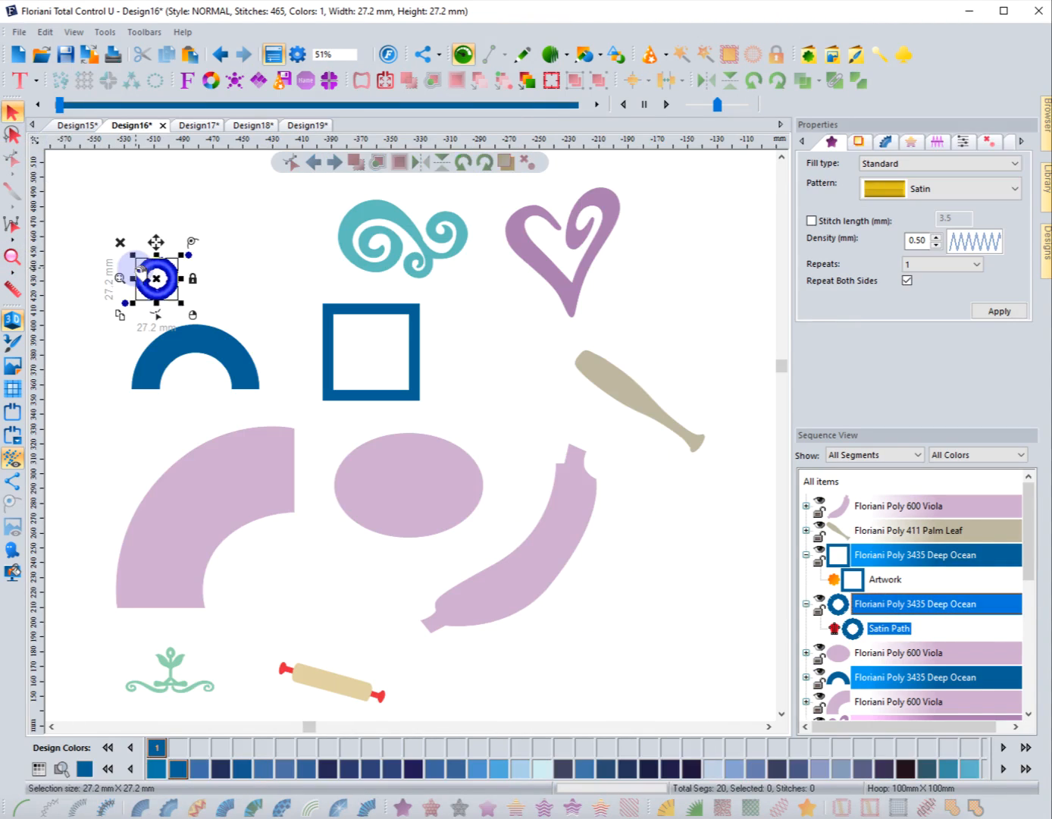
right_click(162, 138)
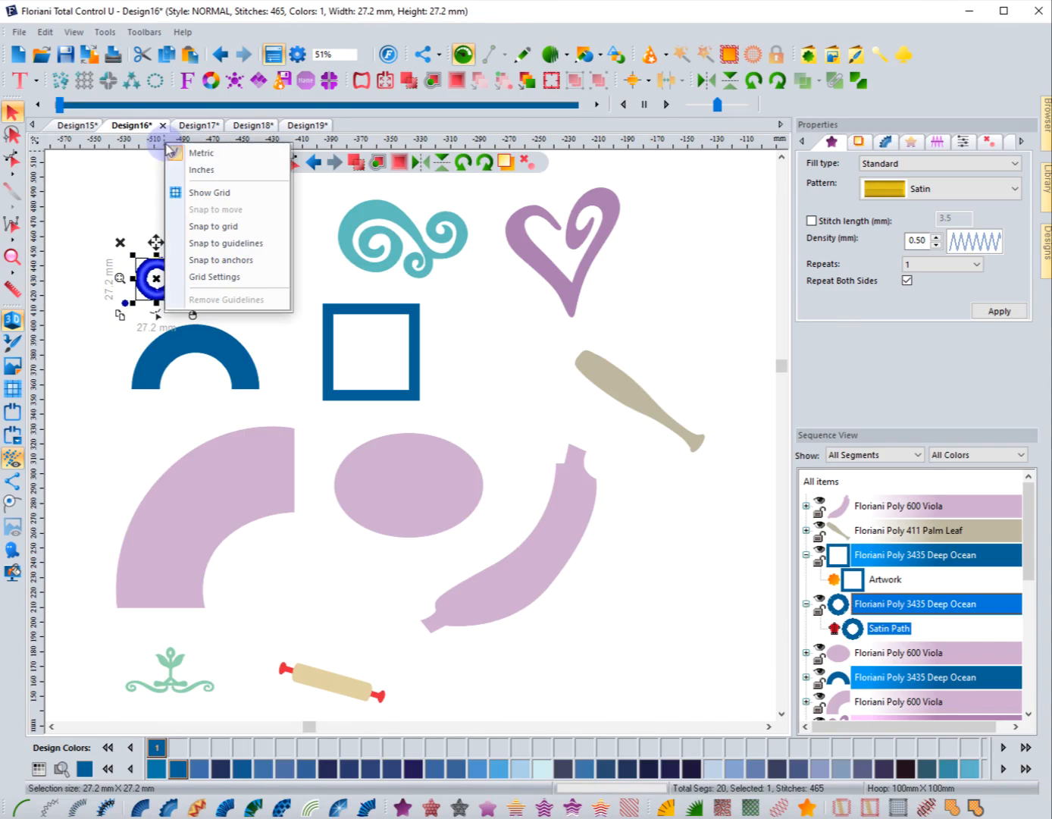
left_click(188, 166)
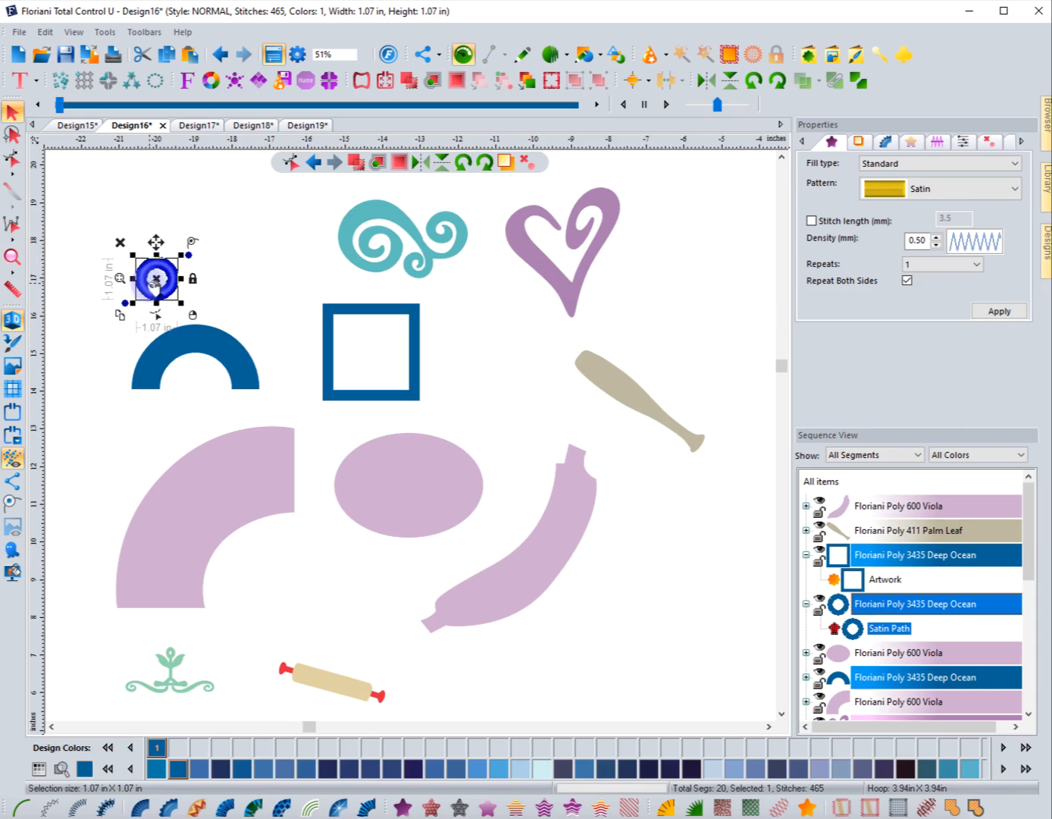
Move the ring clear of the other shapes and scale all the remaining artwork down to about 7.81 x 6.83 in.
left_click_drag(157, 279, 156, 189)
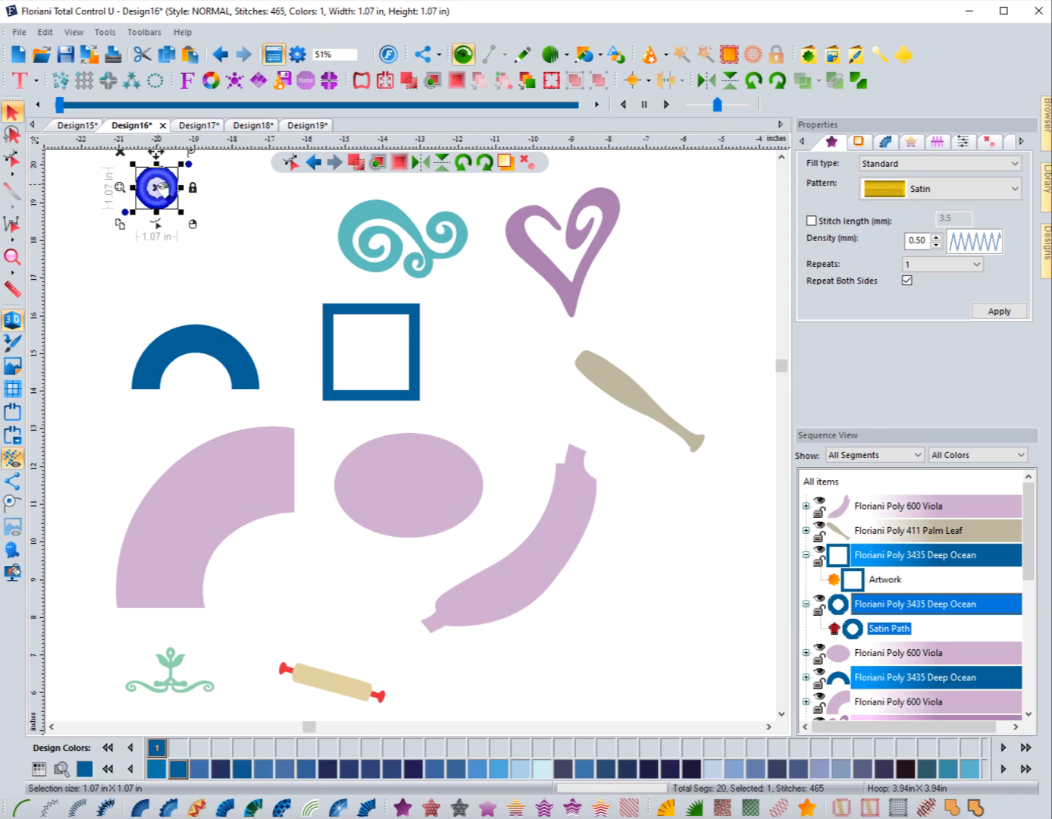
left_click_drag(157, 186, 186, 151)
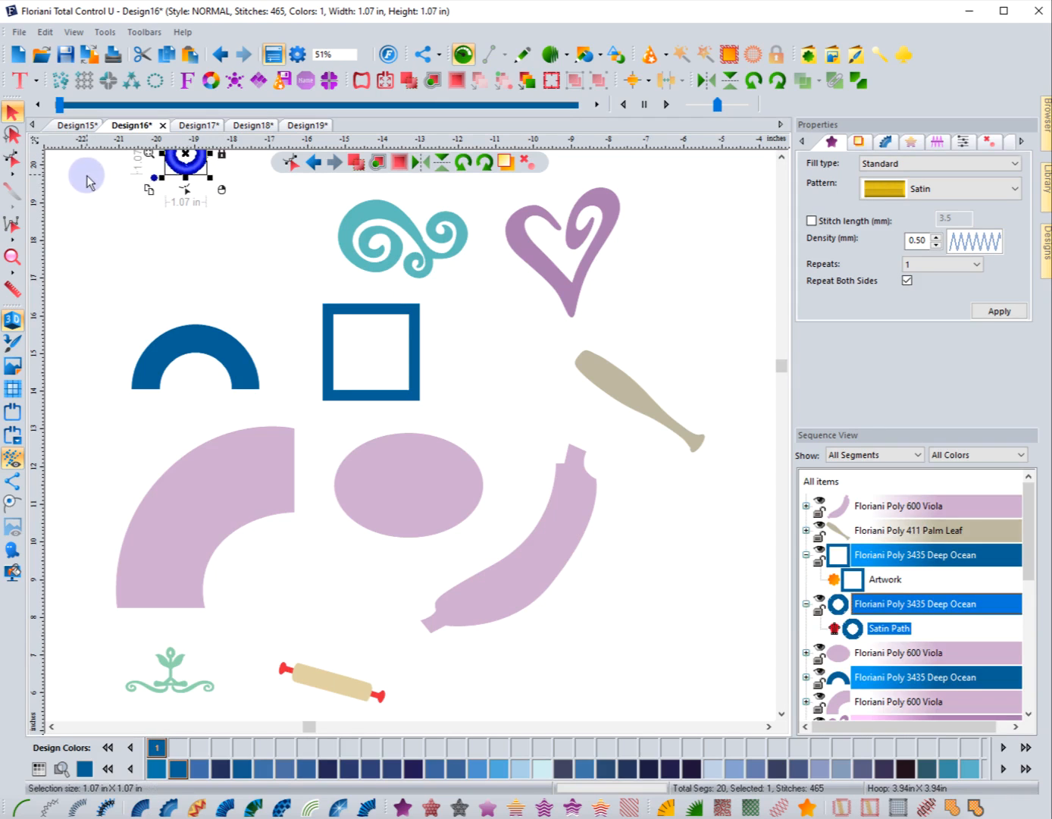
left_click_drag(87, 174, 716, 719)
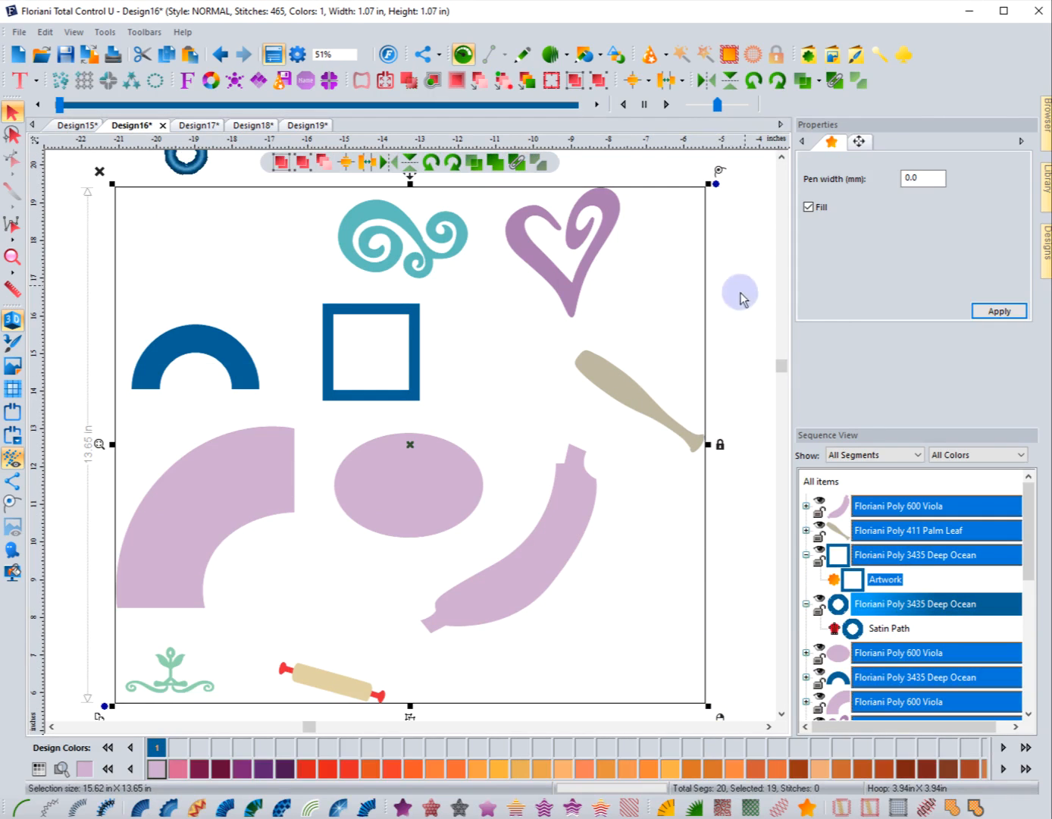
left_click_drag(707, 185, 414, 441)
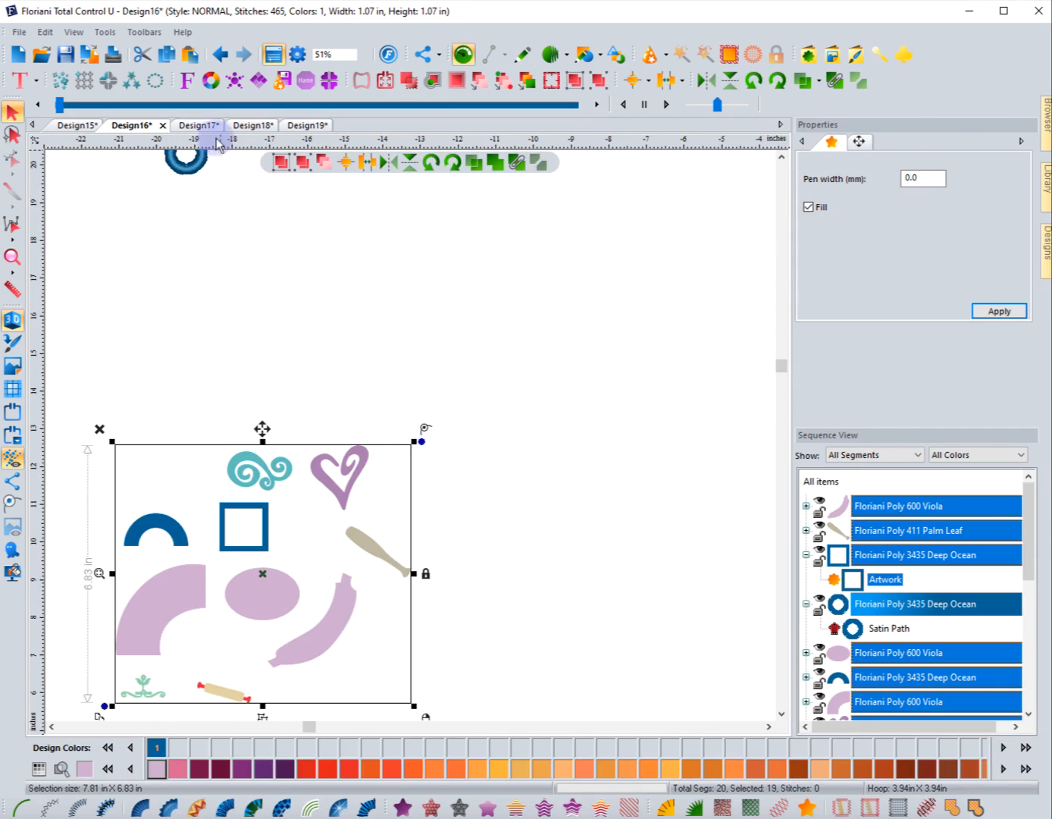
Move the satin ring back into the group, above the blue arch and beside the teal swirl.
left_click_drag(201, 171, 190, 493)
left_click(13, 258)
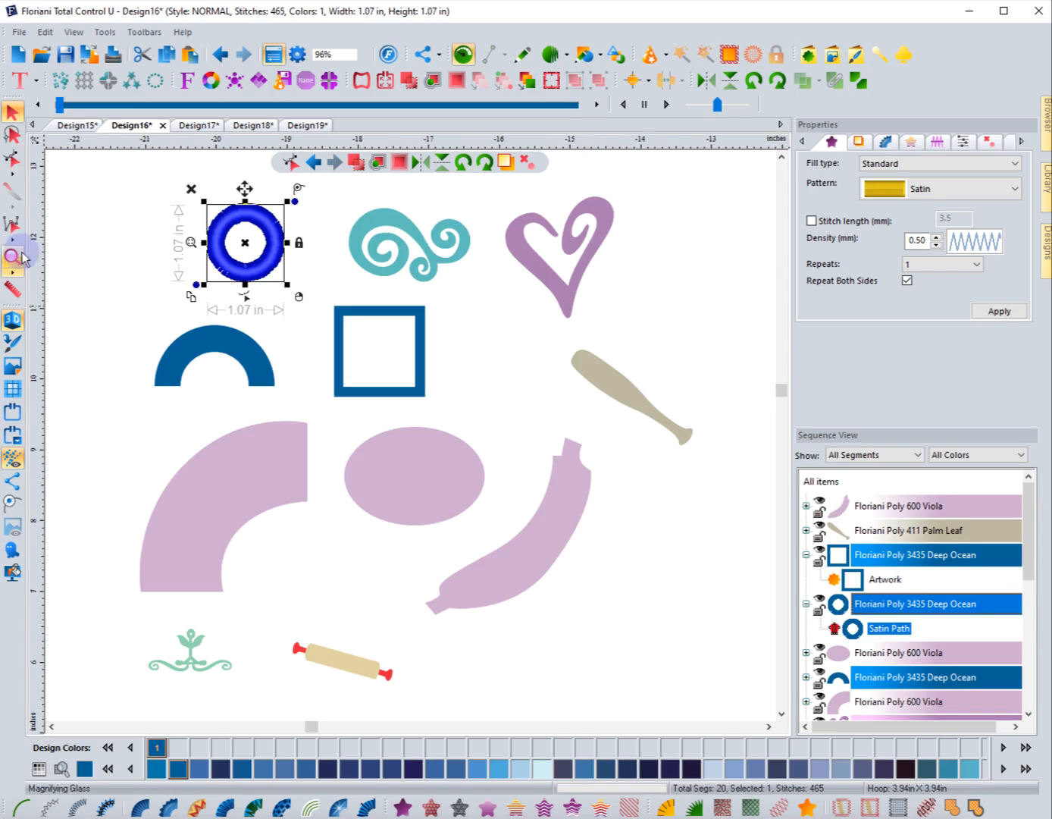
left_click(97, 267)
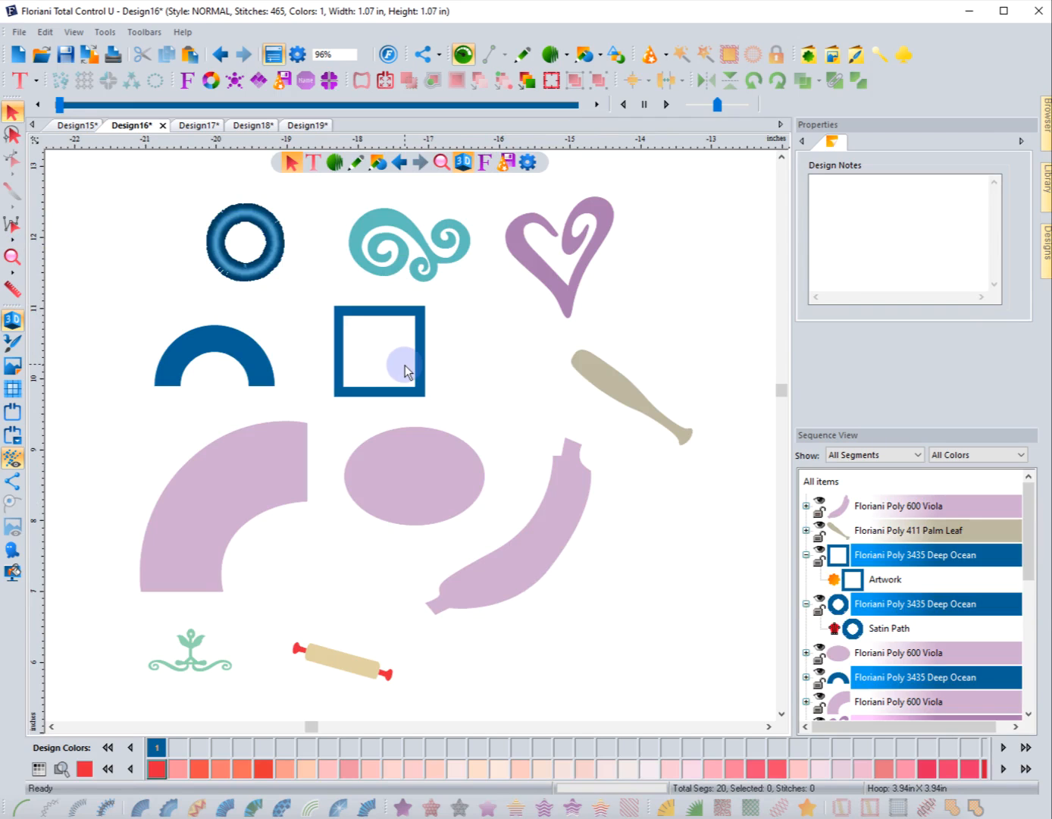
Apply the Jagged Satin stitch type to the ring.
left_click(254, 269)
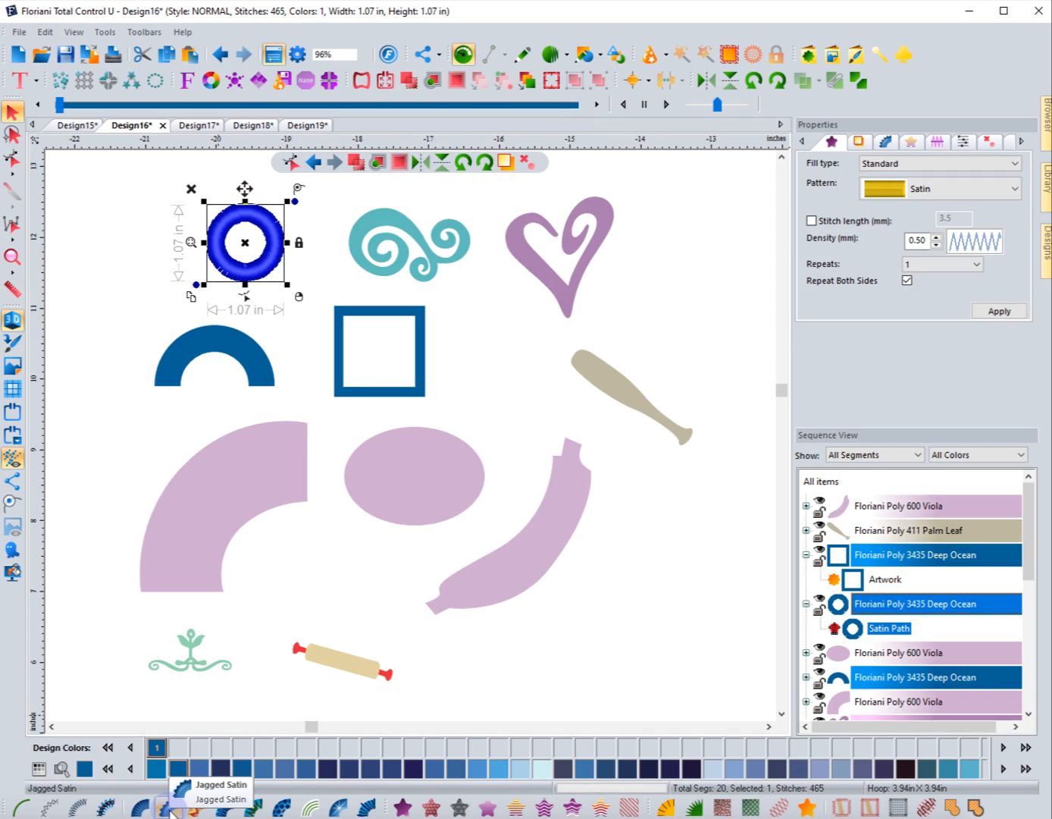
left_click(172, 811)
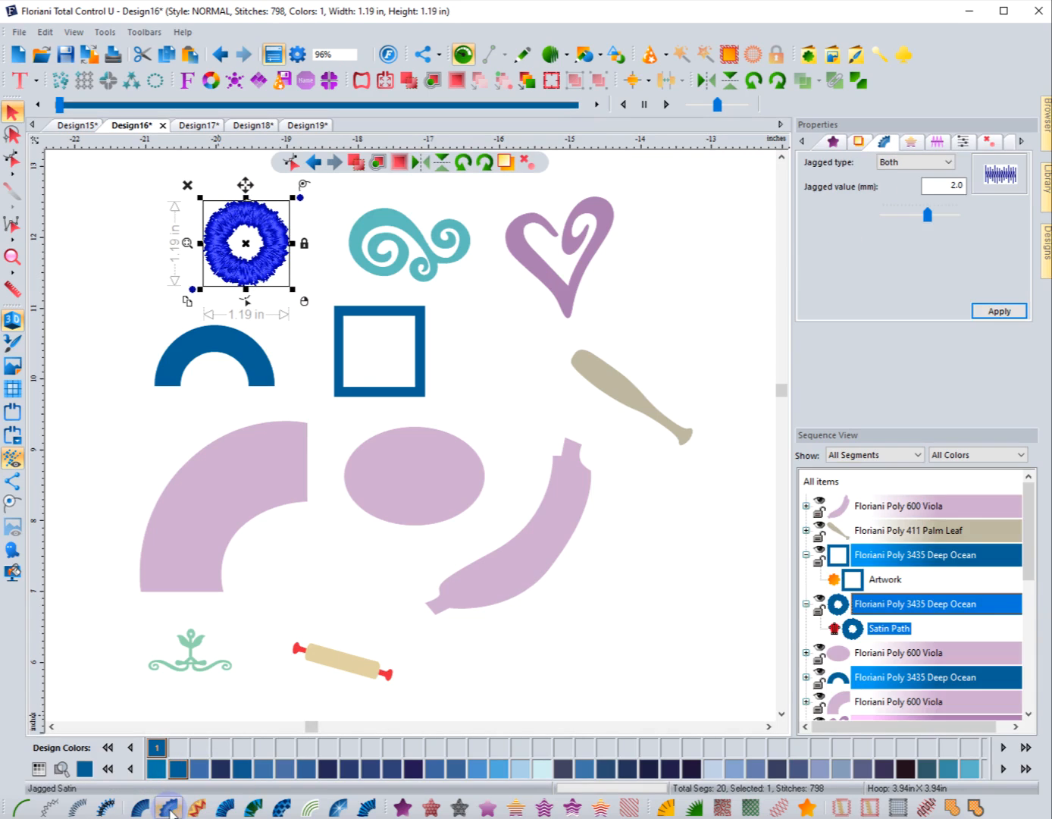
left_click(237, 301)
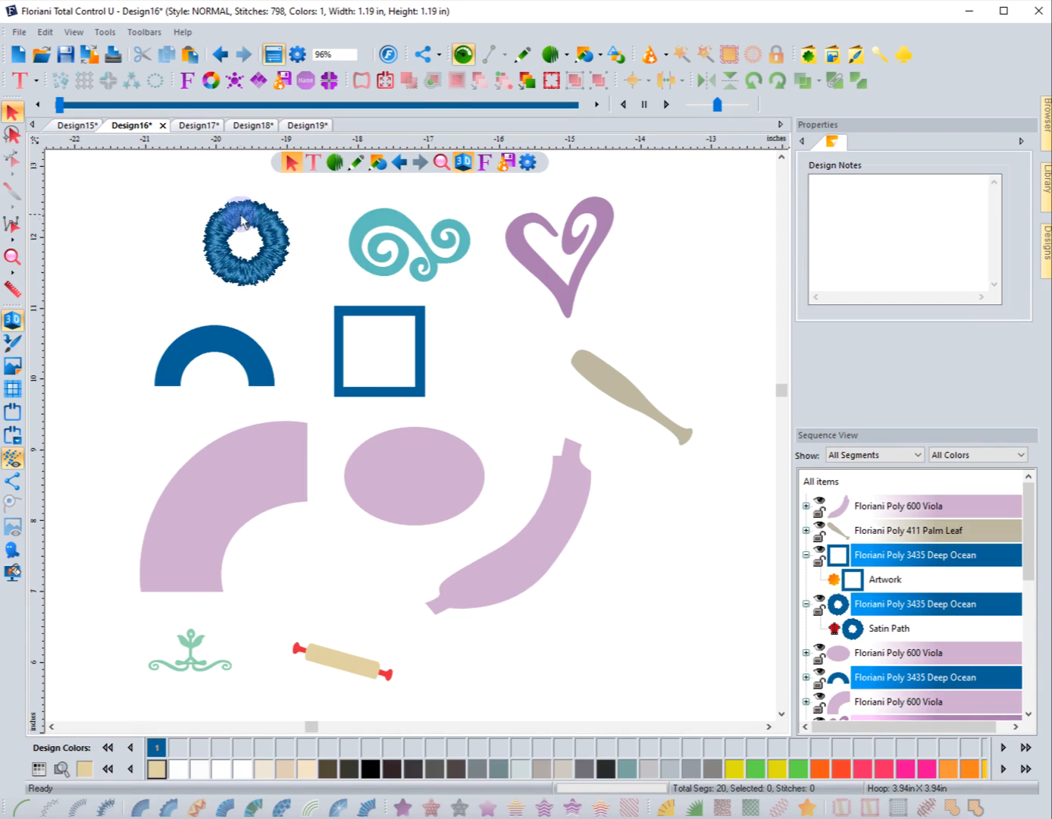
Zoom in on the jagged ring, select it and review its quality control, pull compensation and command properties.
left_click(12, 256)
left_click_drag(173, 183, 321, 317)
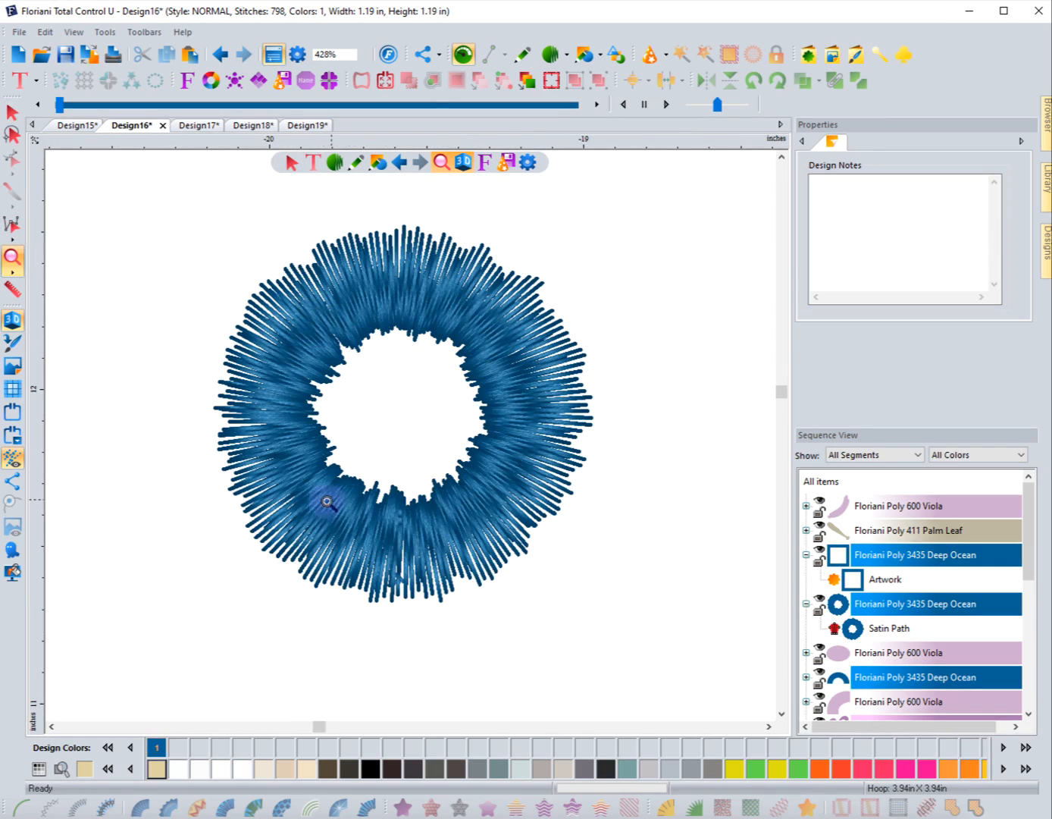
left_click(13, 113)
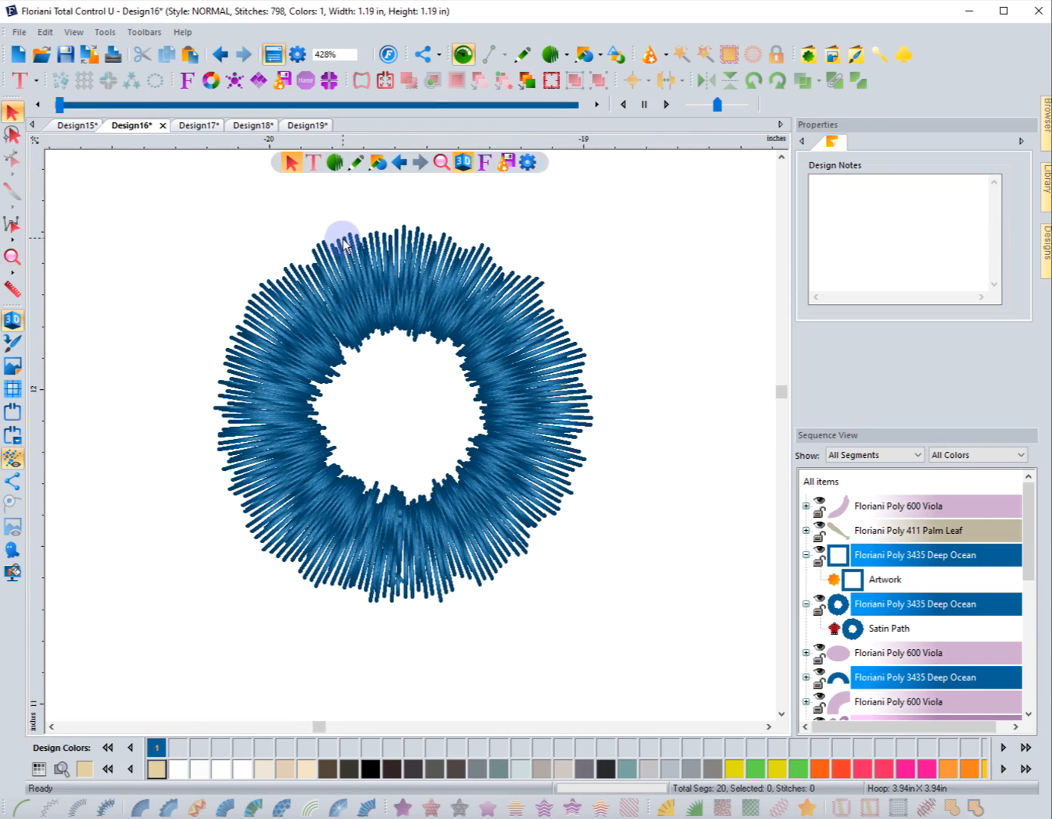
left_click(397, 338)
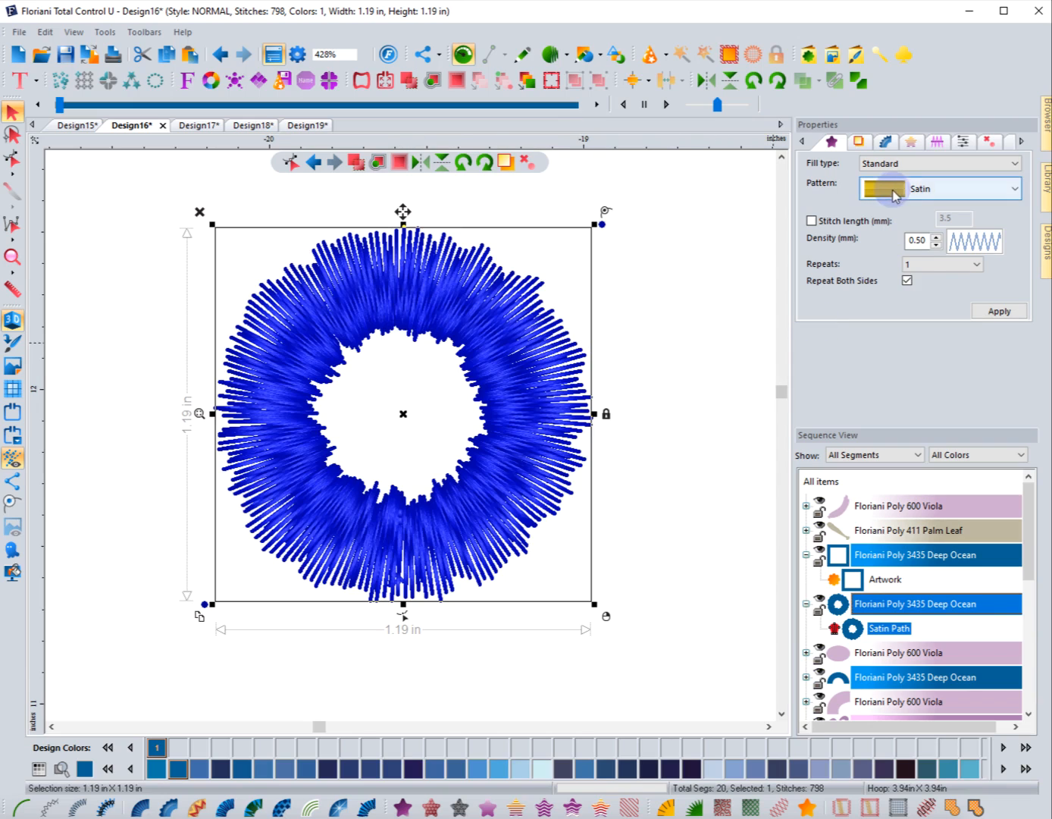
left_click(963, 142)
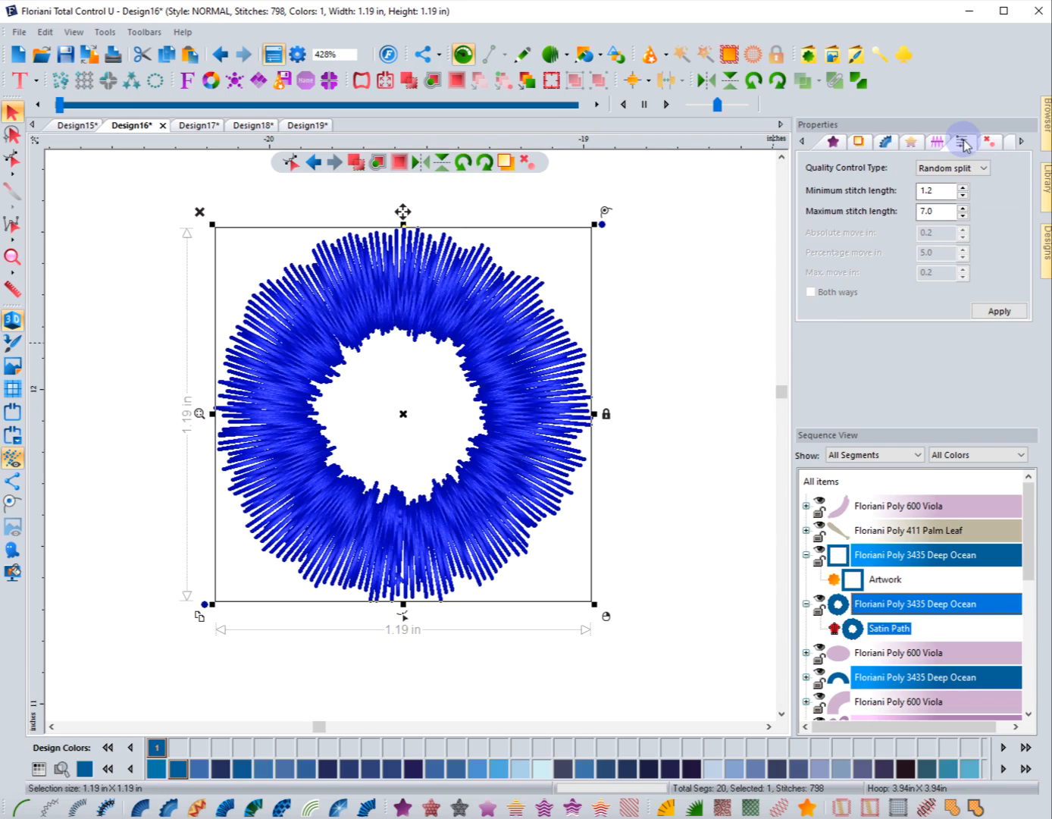
left_click(939, 143)
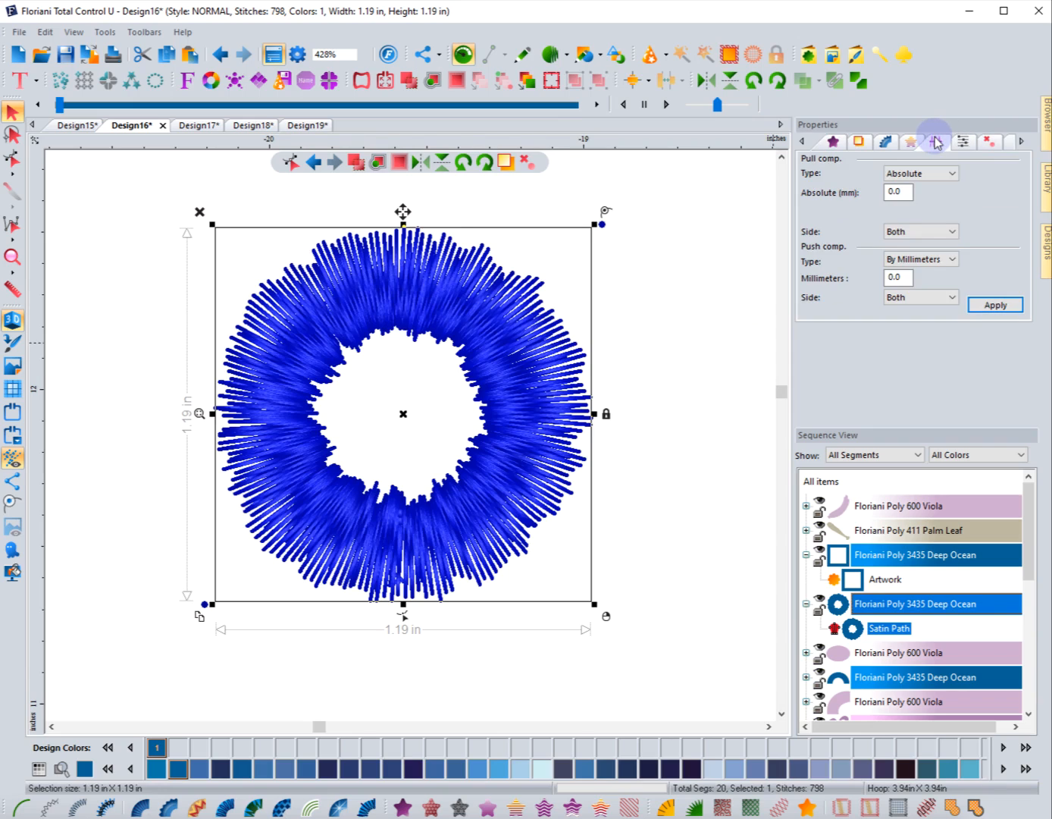
left_click(989, 143)
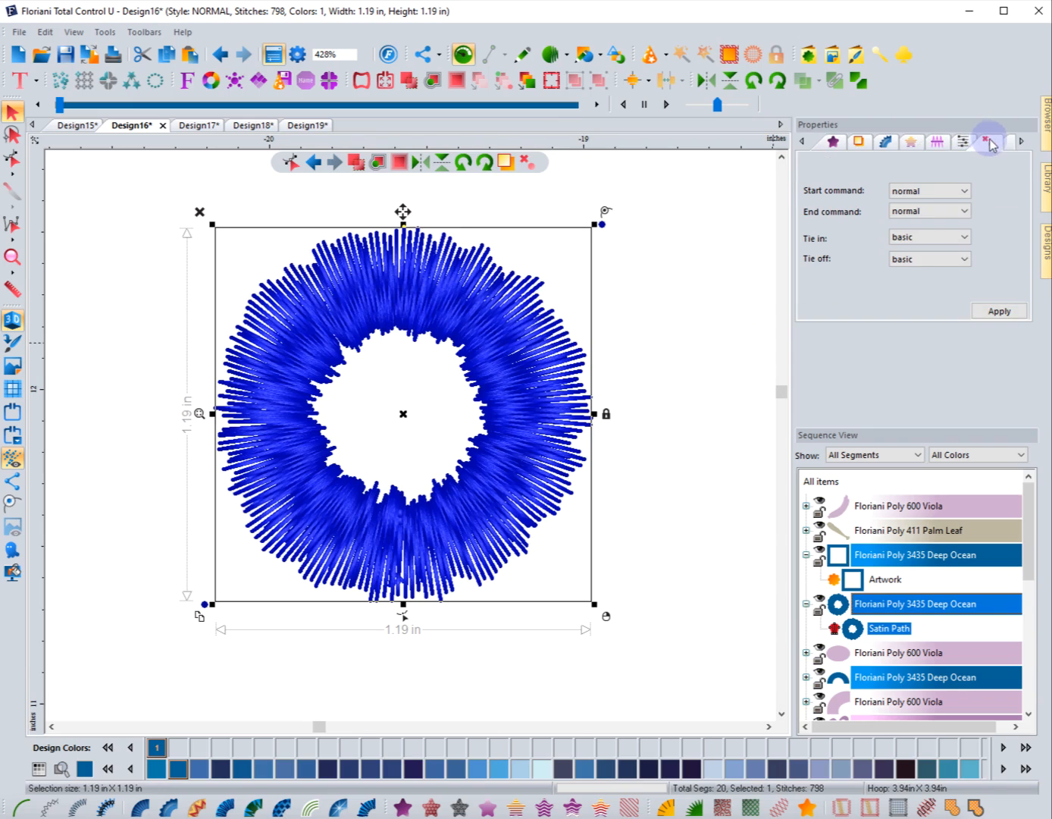
Set the ring's jagged type to First.
left_click(884, 143)
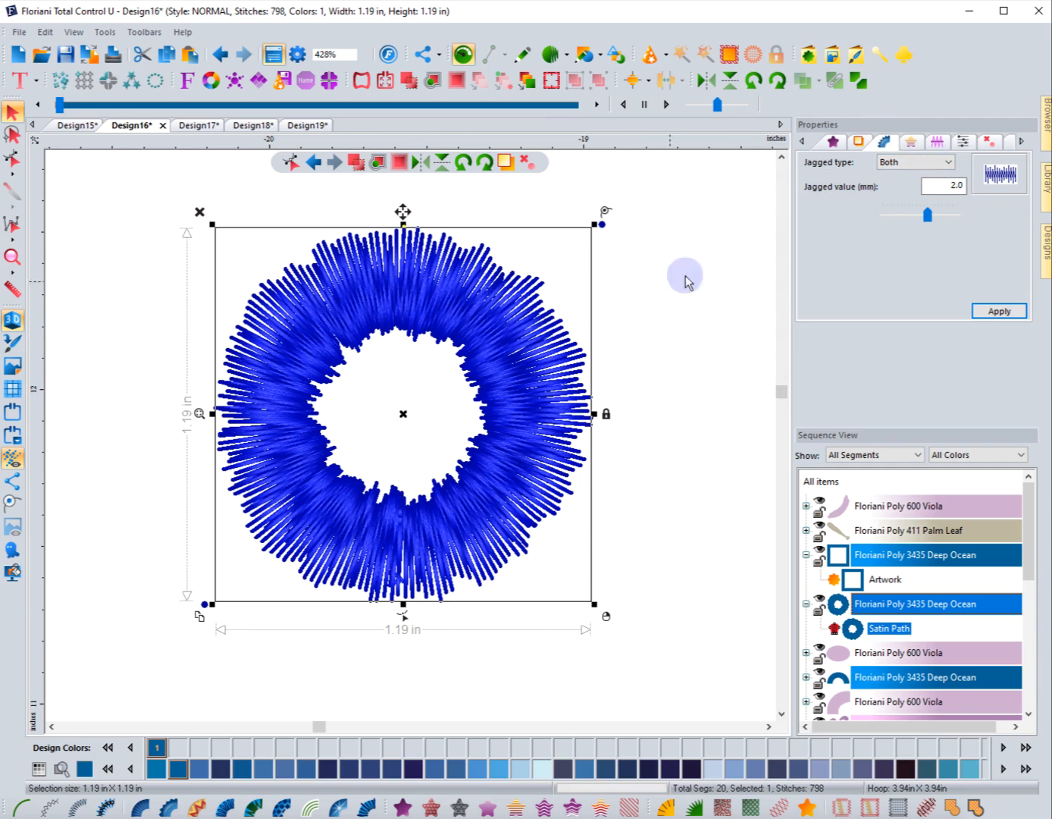
left_click(914, 160)
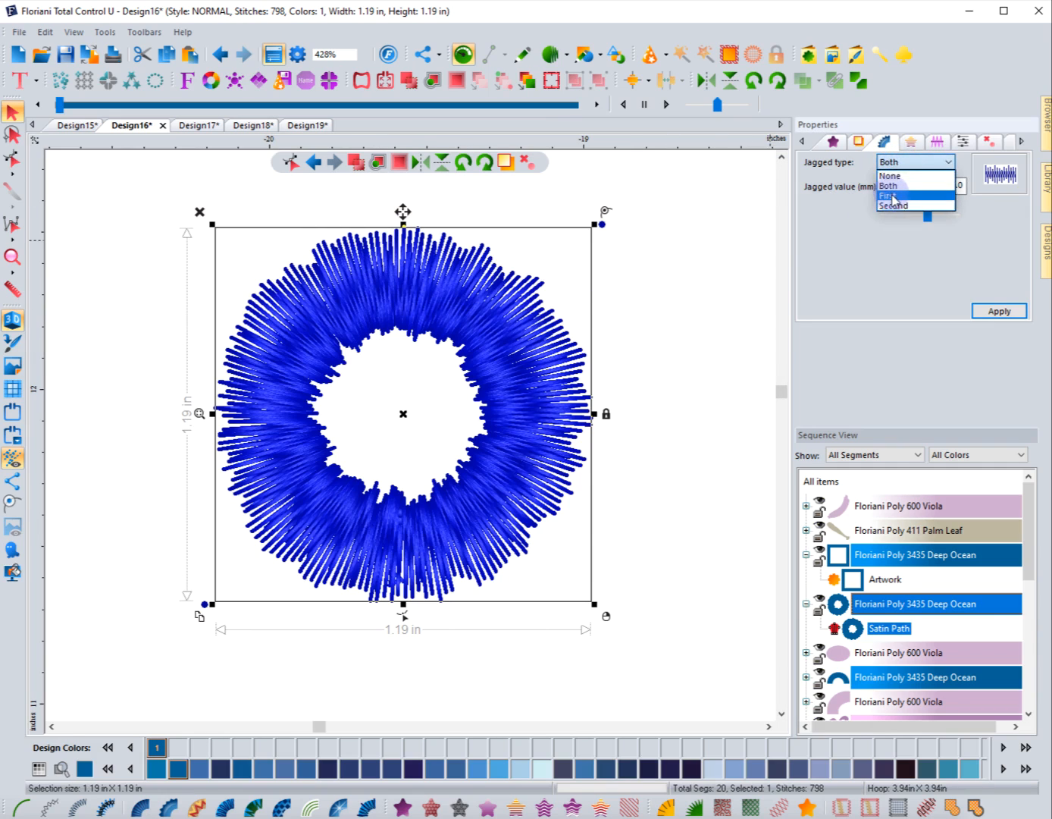
left_click(894, 190)
left_click(980, 311)
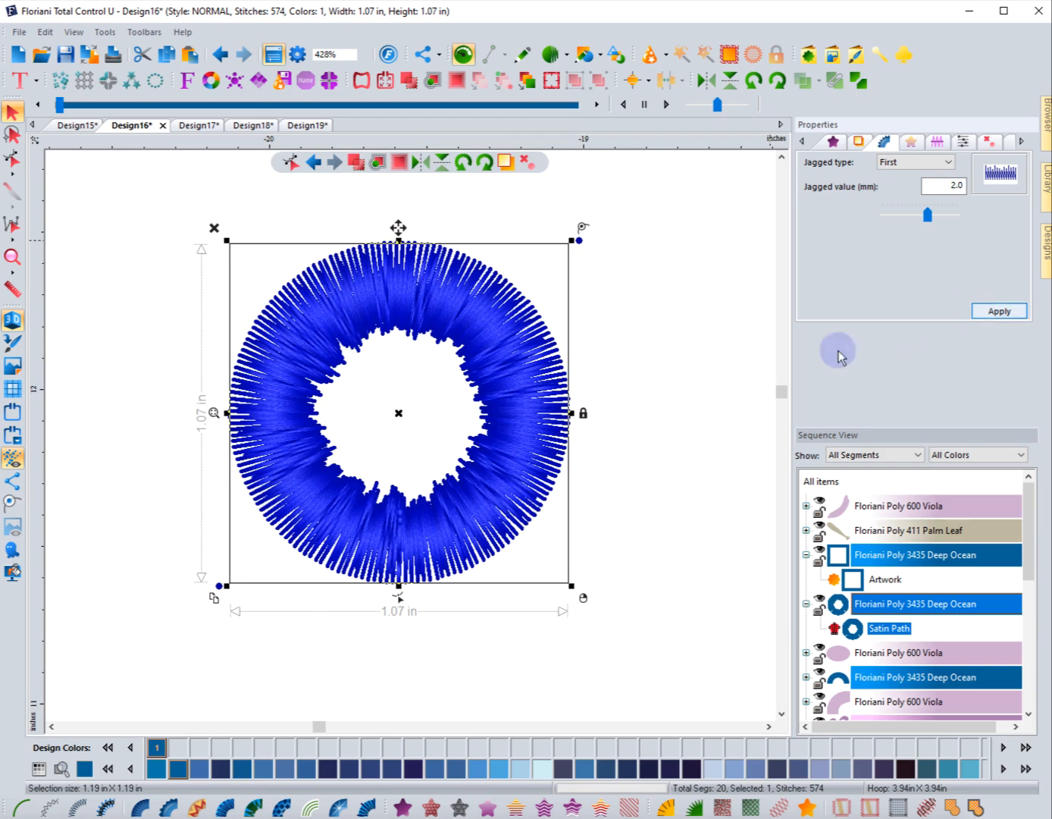
Set the ring's jagged type to Second and its jagged value to 5.8 mm.
left_click(930, 167)
left_click(906, 207)
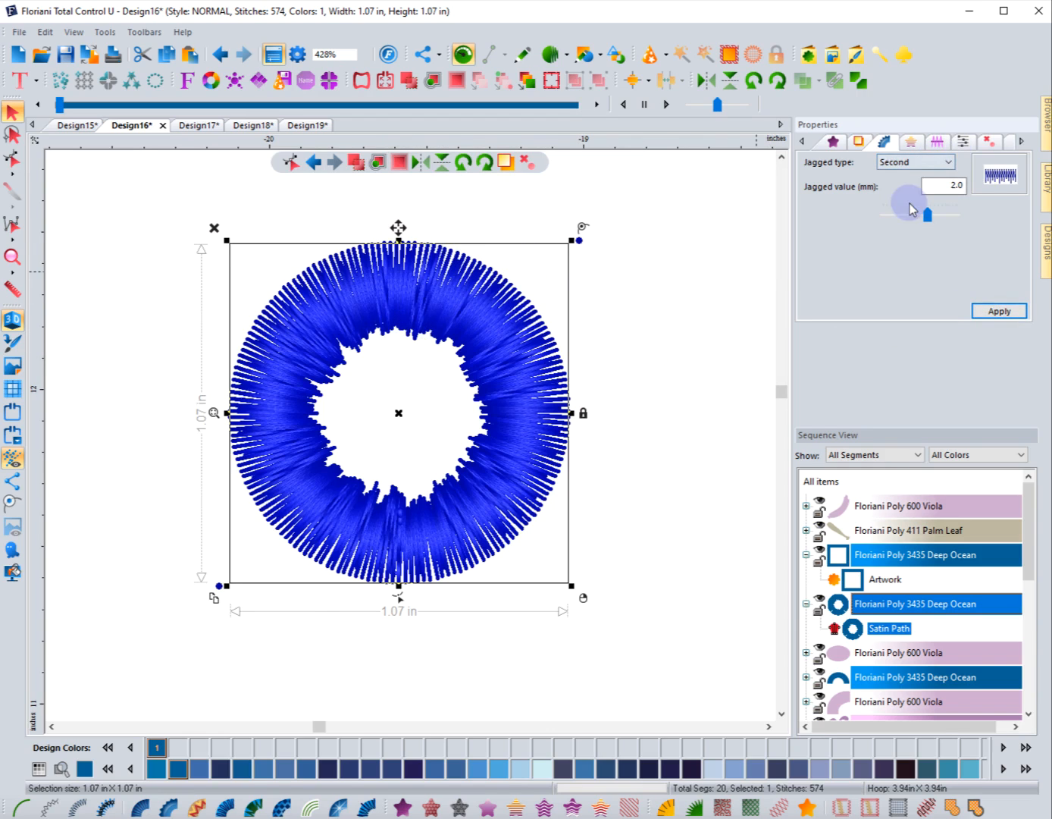
left_click(988, 308)
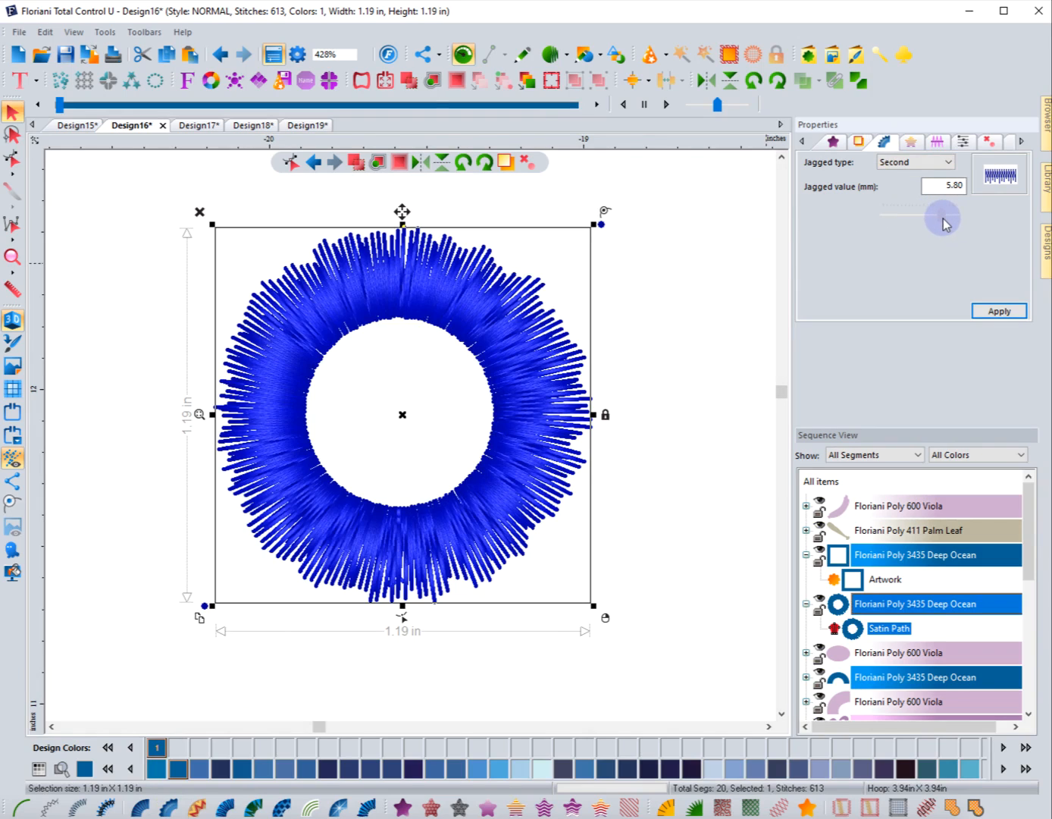
left_click(998, 310)
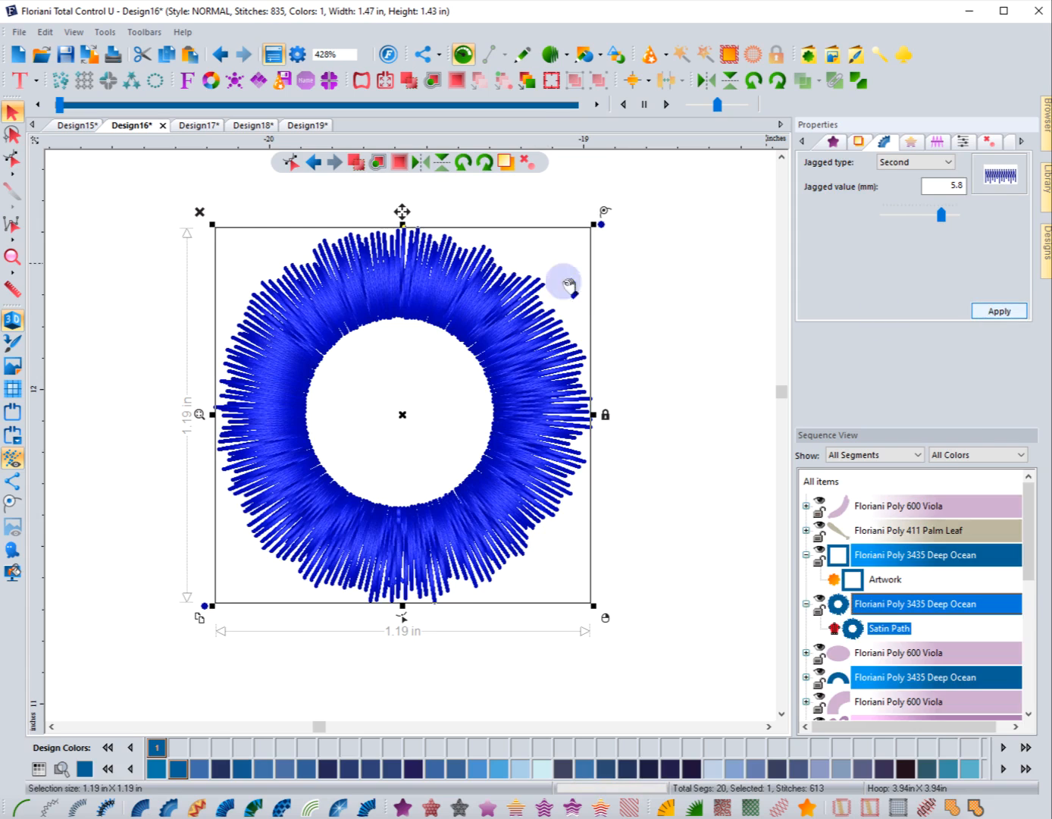
left_click(697, 340)
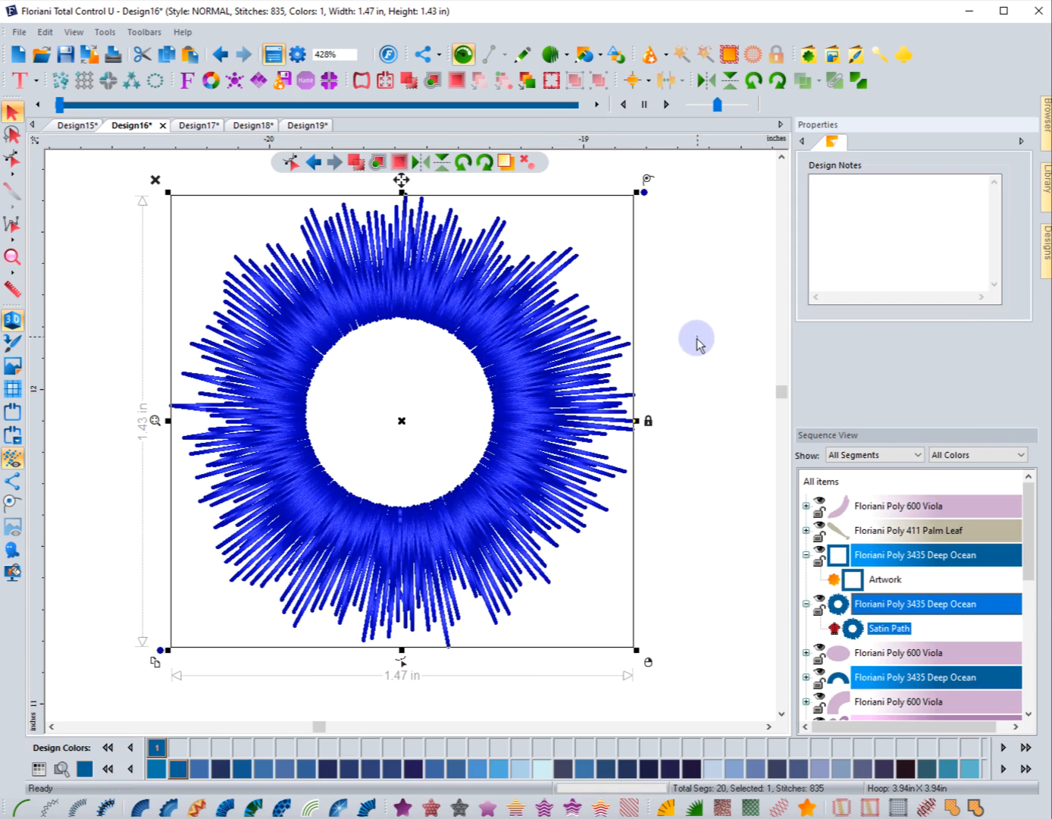
Examine the jagged ring's edges in the full design and in close-up, with and without selection highlighting.
left_click(339, 336)
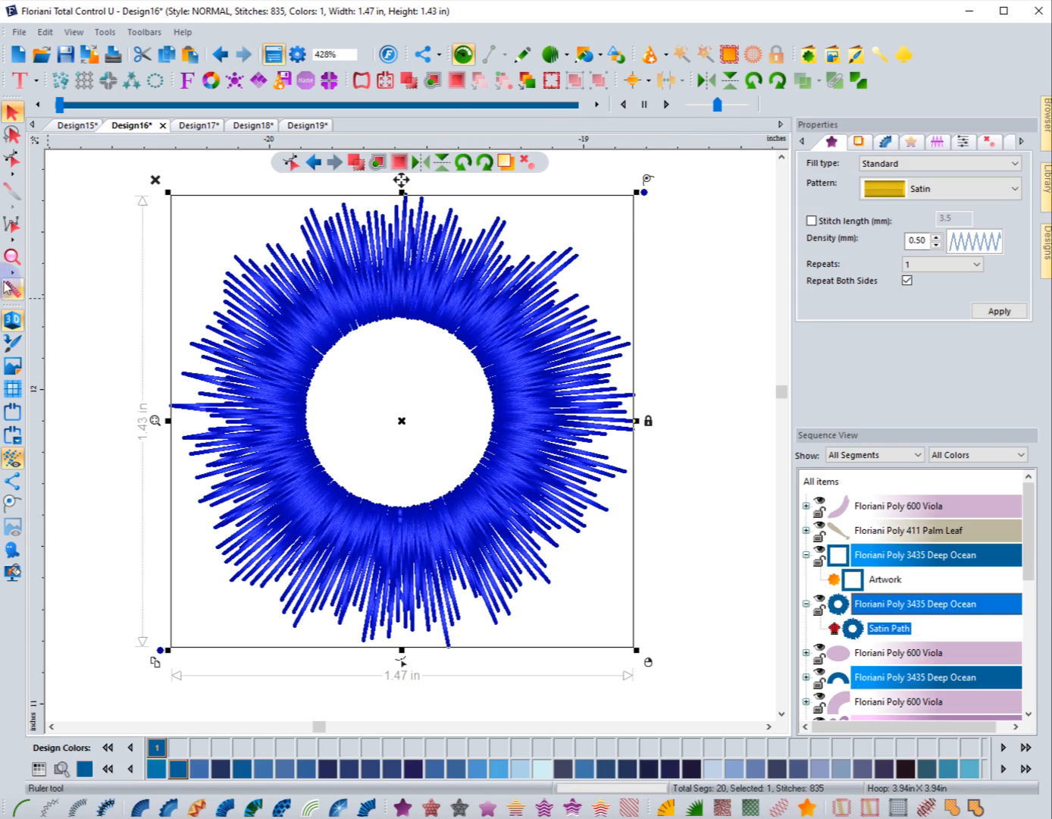
left_click(13, 259)
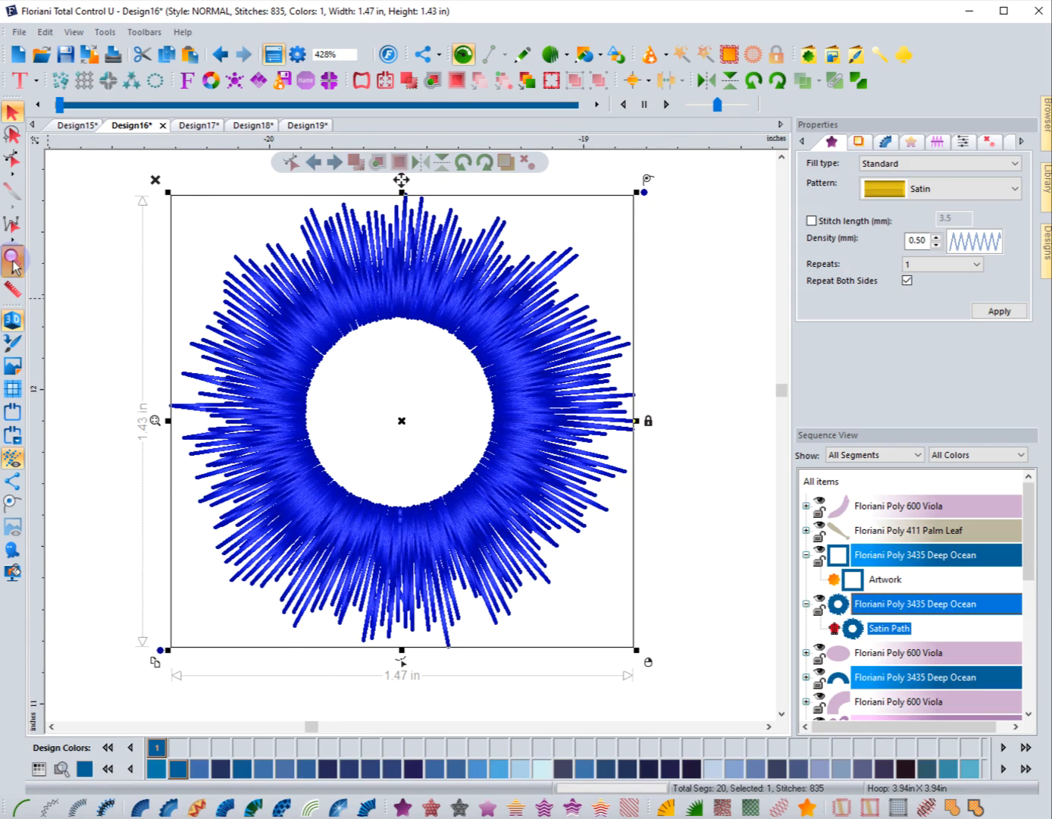
left_click(98, 239)
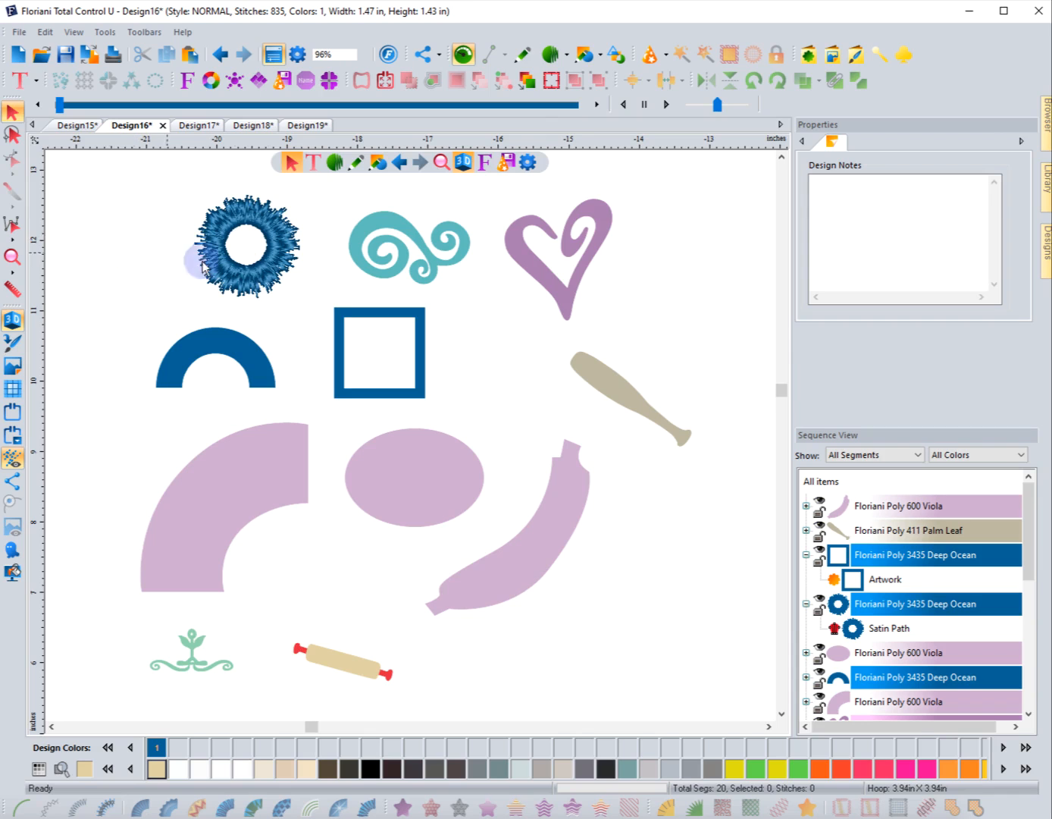
left_click(294, 264)
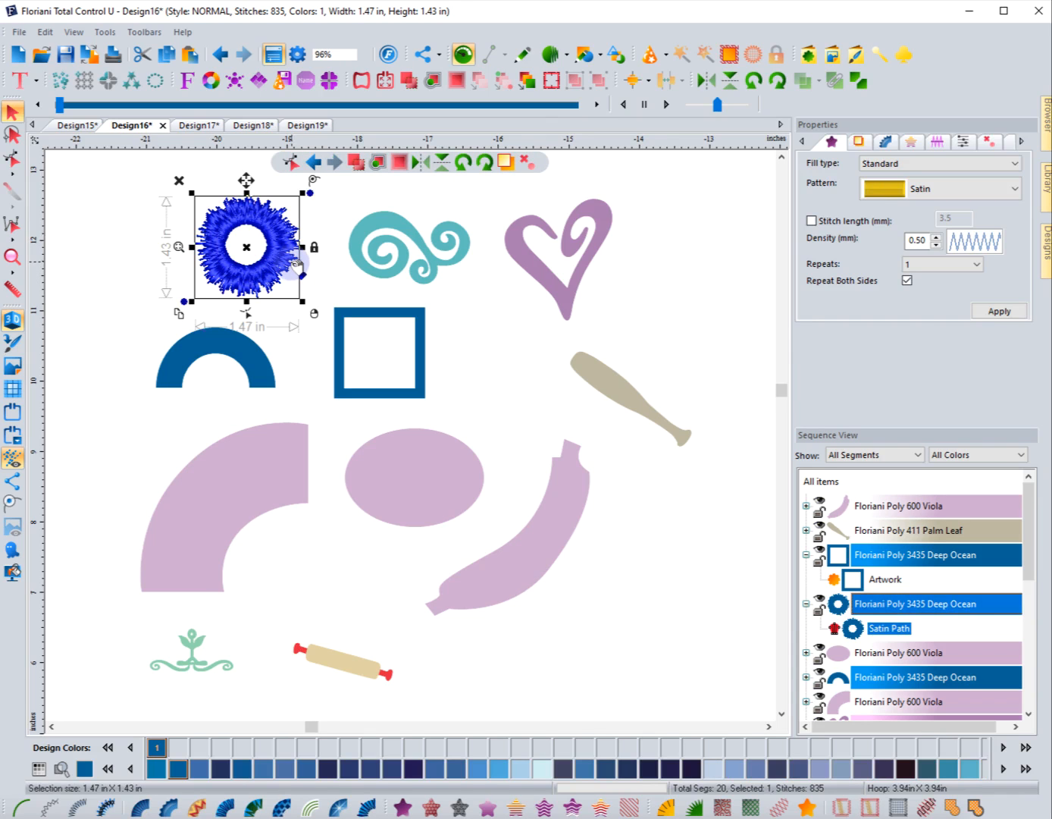
left_click(178, 246)
left_click(706, 471)
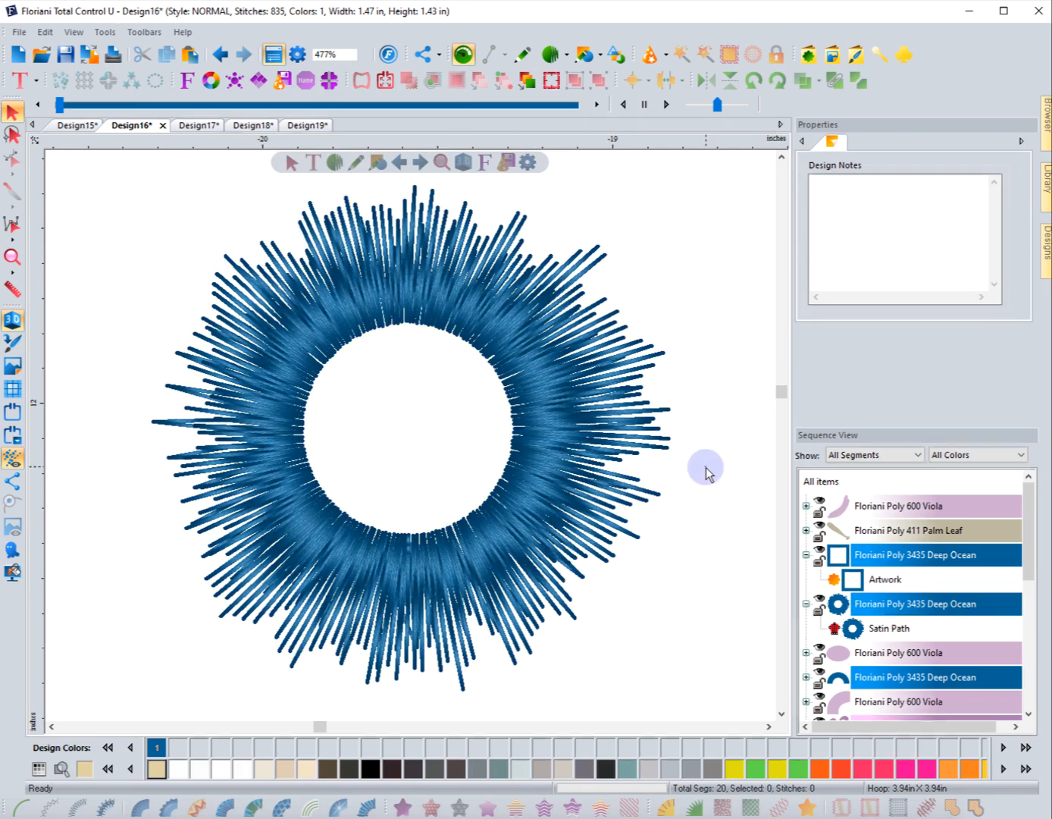
left_click(464, 690)
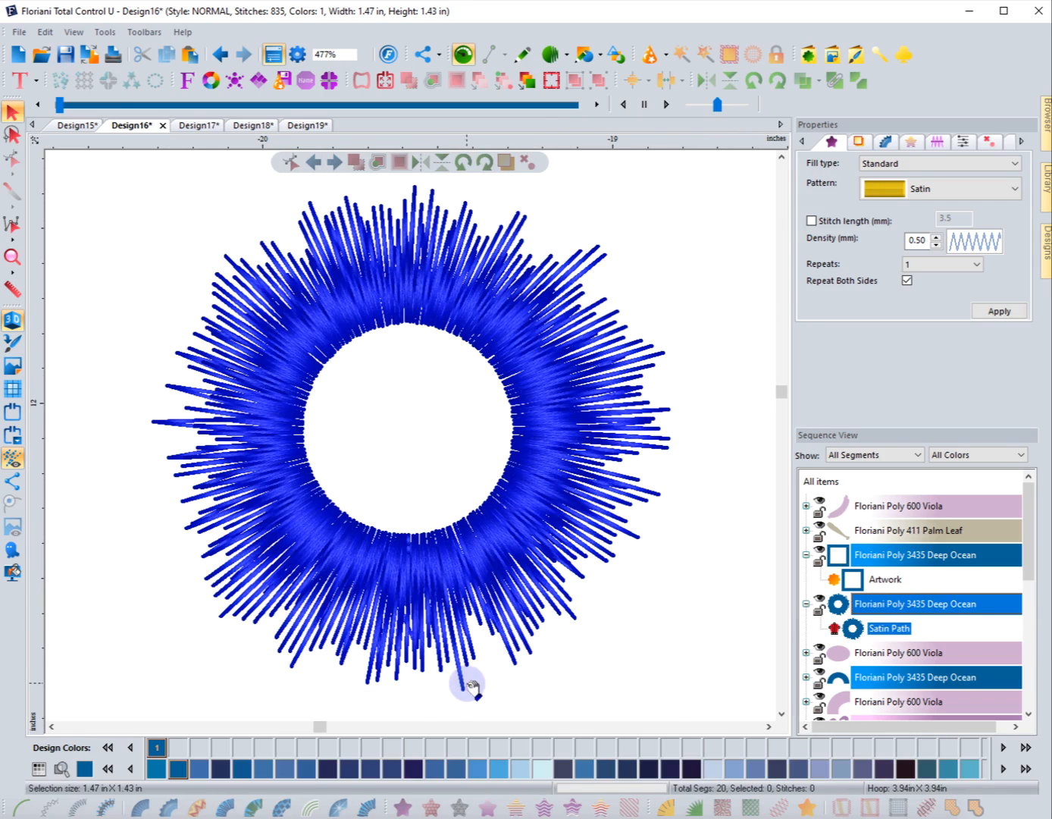
left_click(142, 620)
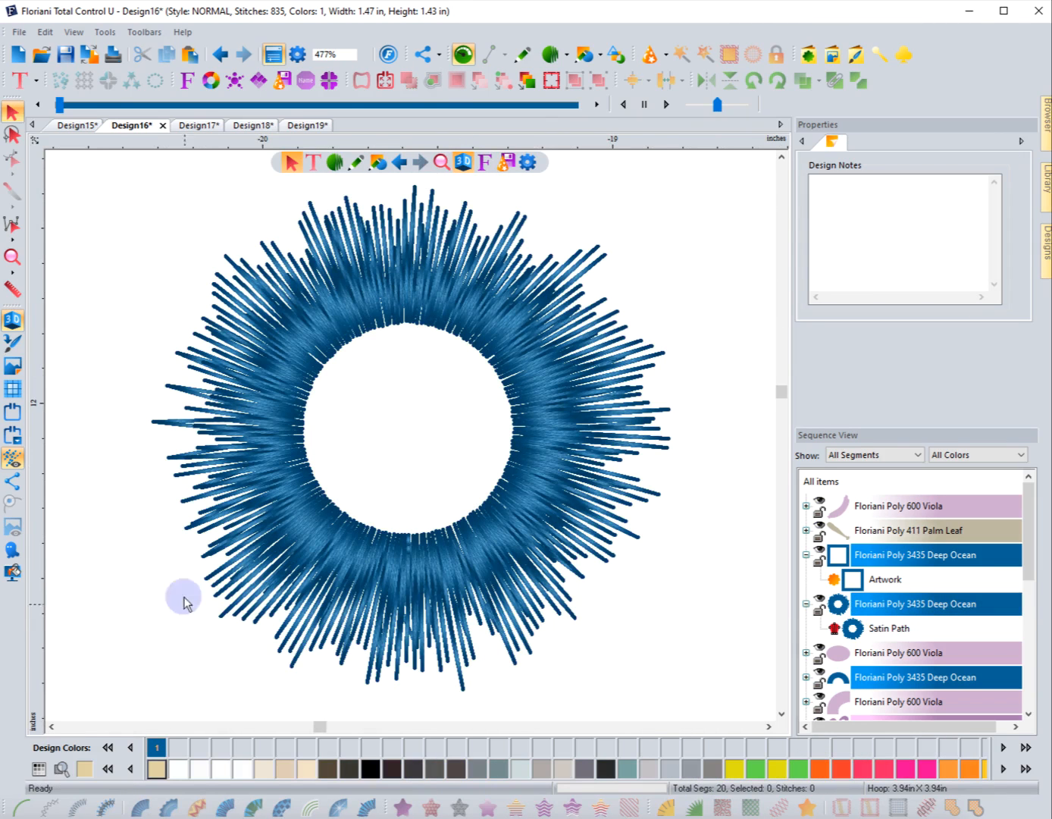
Apply the color-blend satin to the ring, blending 3435 Deep Ocean with 600 Viola.
left_click(337, 367)
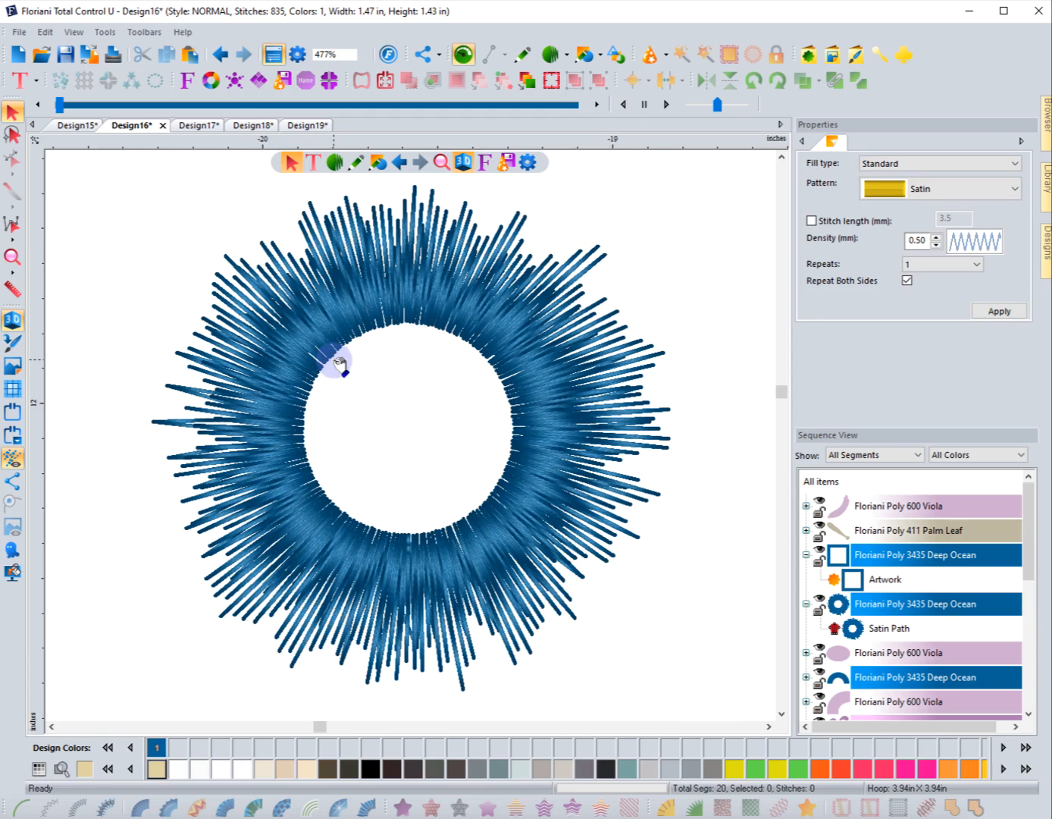
left_click(196, 808)
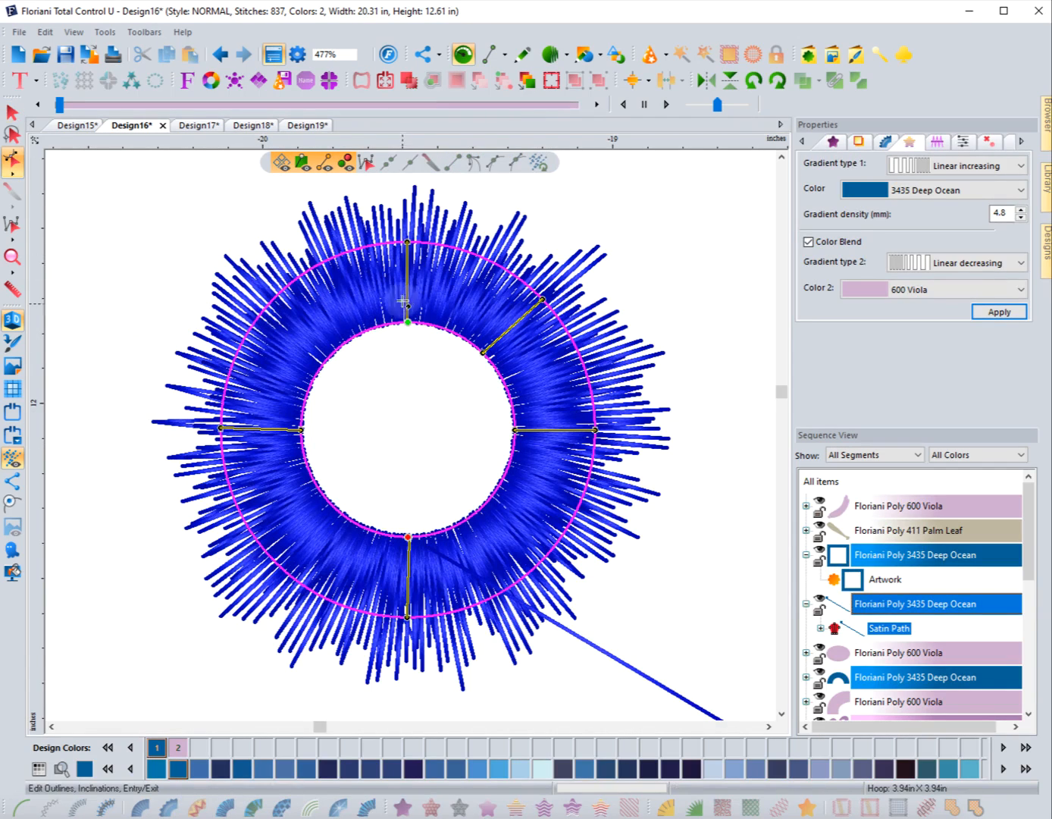
left_click(132, 529)
left_click(156, 487)
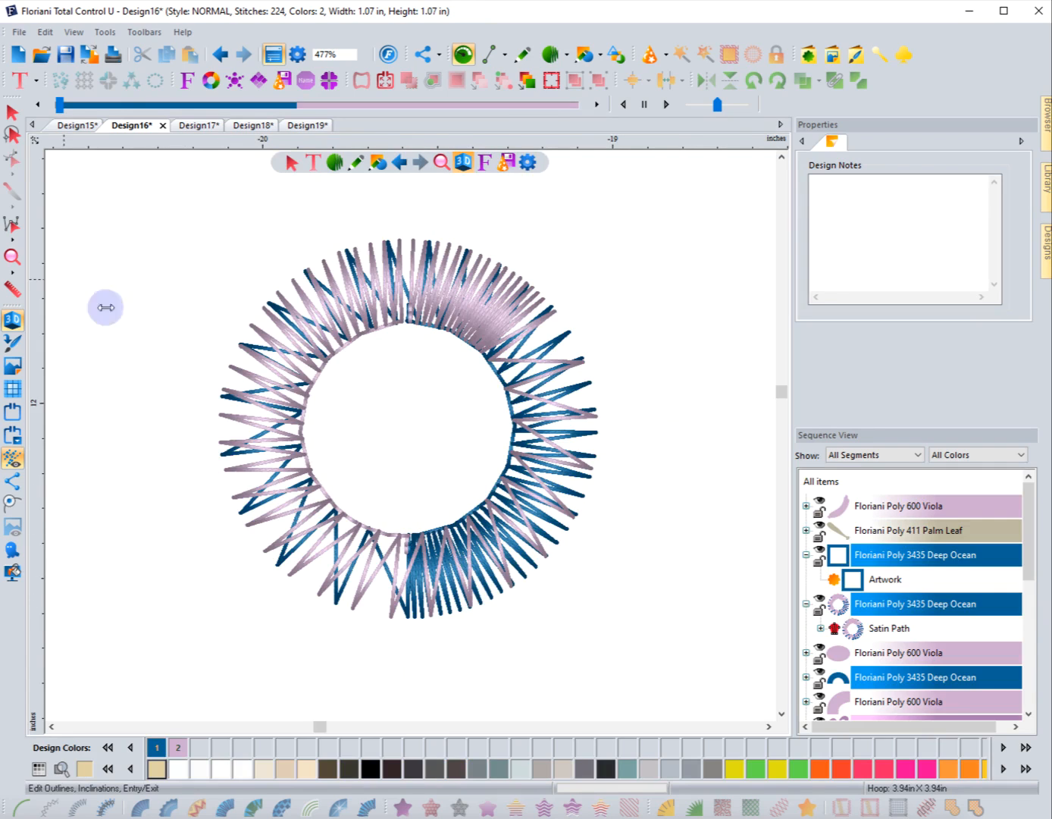
Reselect the blended ring and set its stitch density to 0.40 mm.
scroll(126, 400, "down", 2)
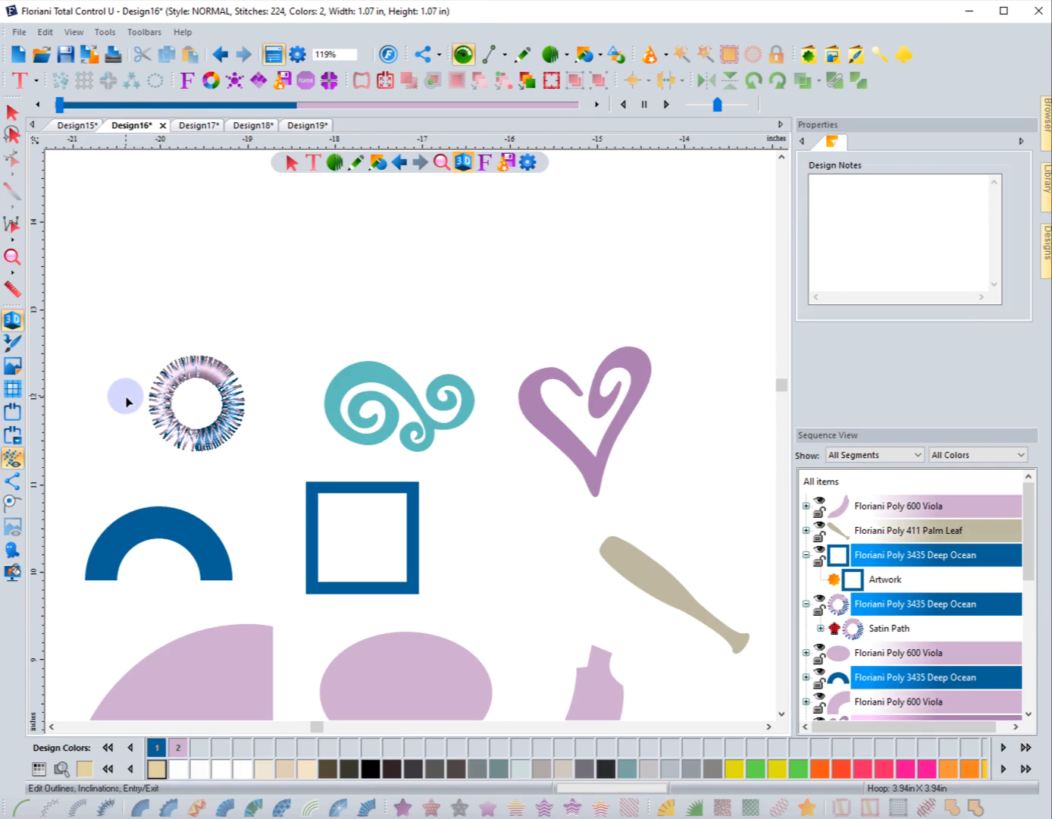
left_click(17, 133)
left_click(15, 118)
left_click(208, 402)
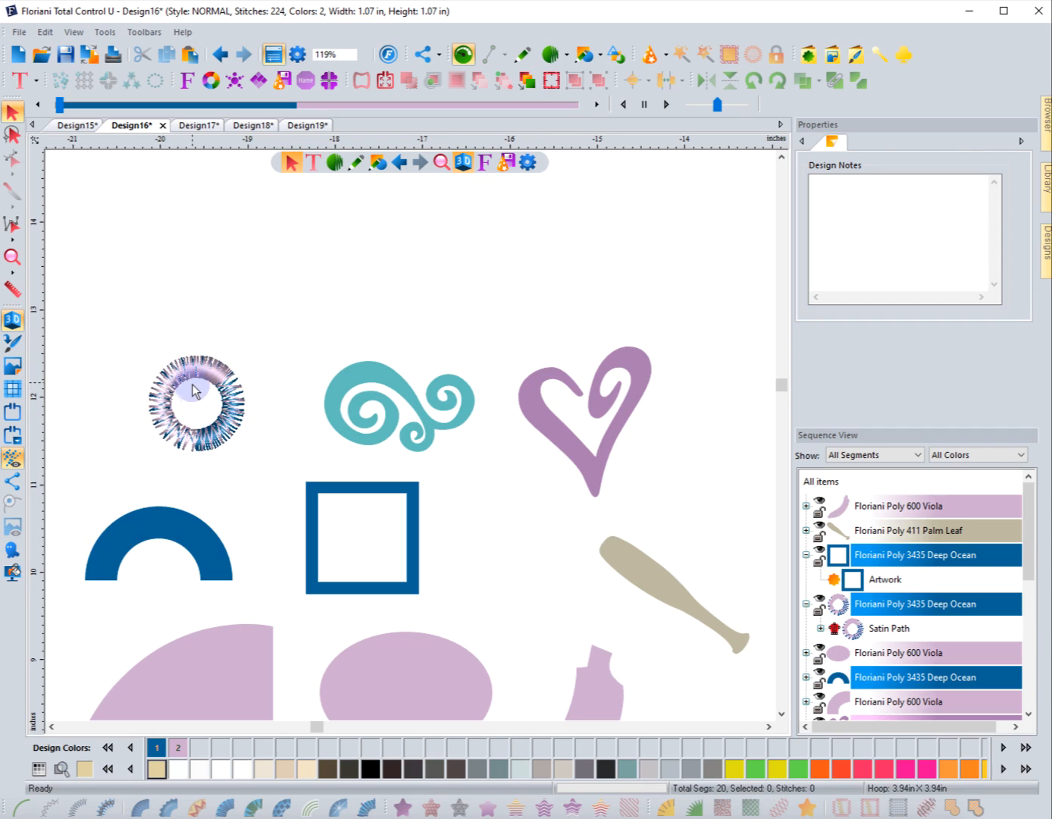
left_click(195, 391)
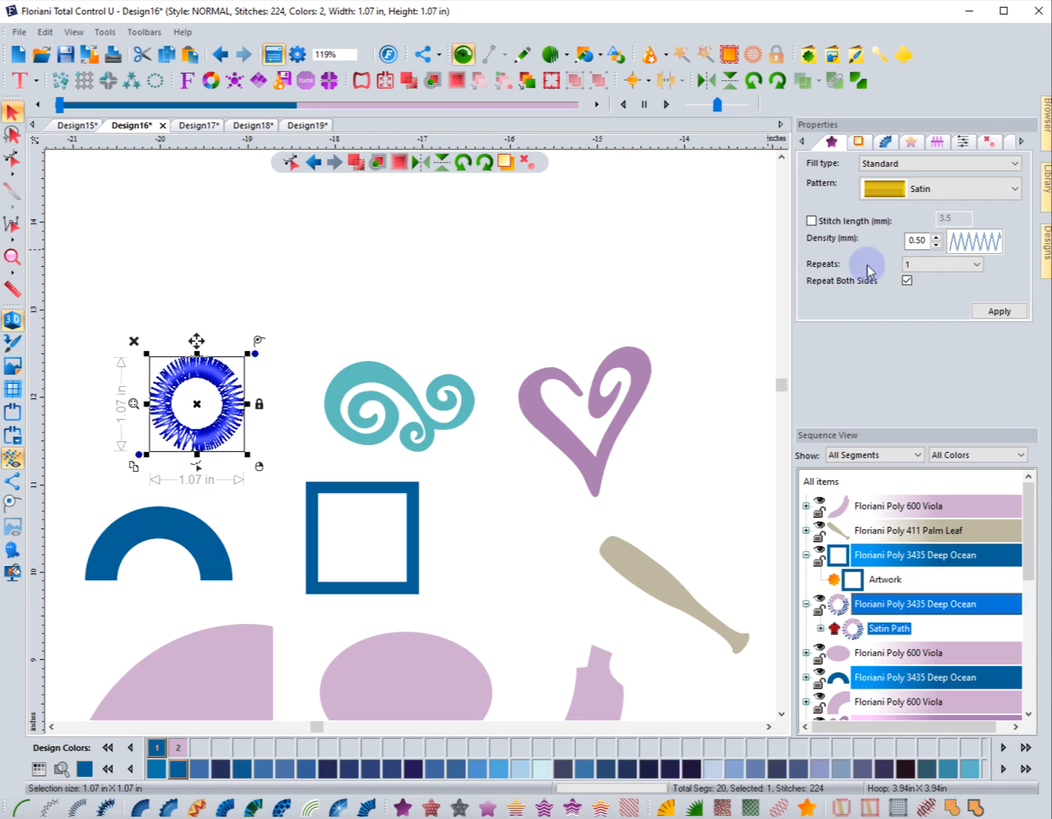
left_click(936, 246)
left_click(988, 311)
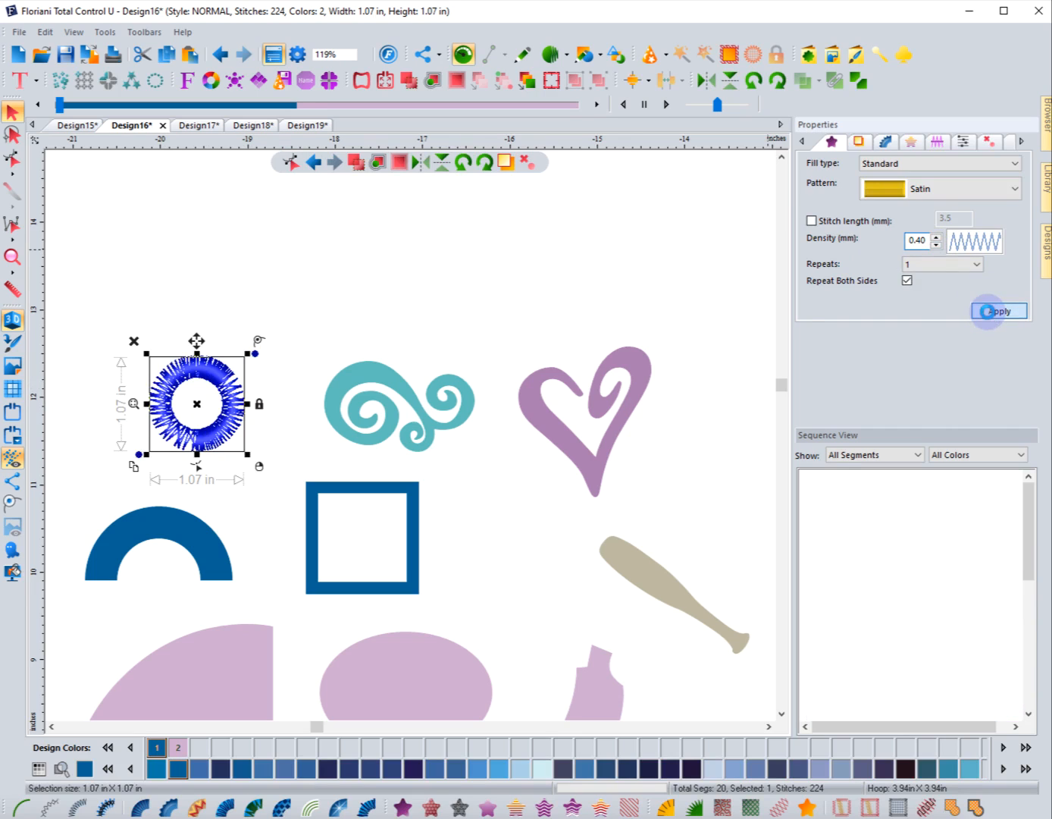
left_click(259, 337)
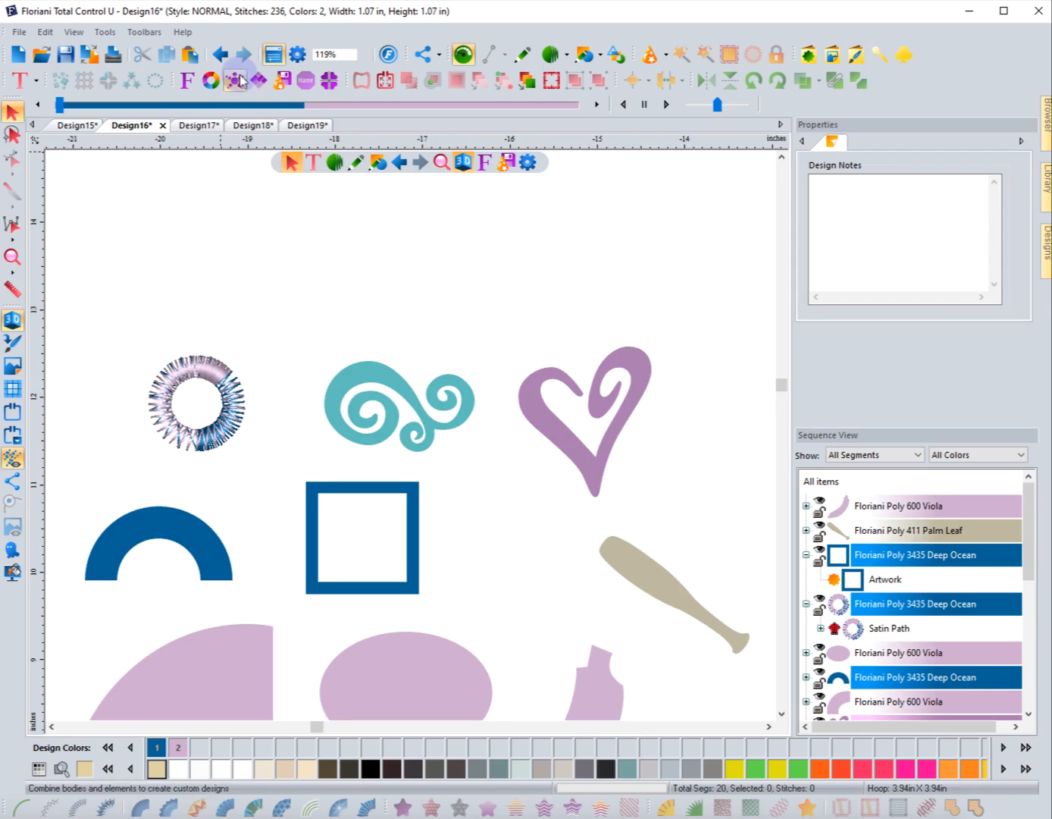
Undo the density, color-blend and jagged changes until the ring is plain satin again.
left_click(220, 54)
left_click(219, 54)
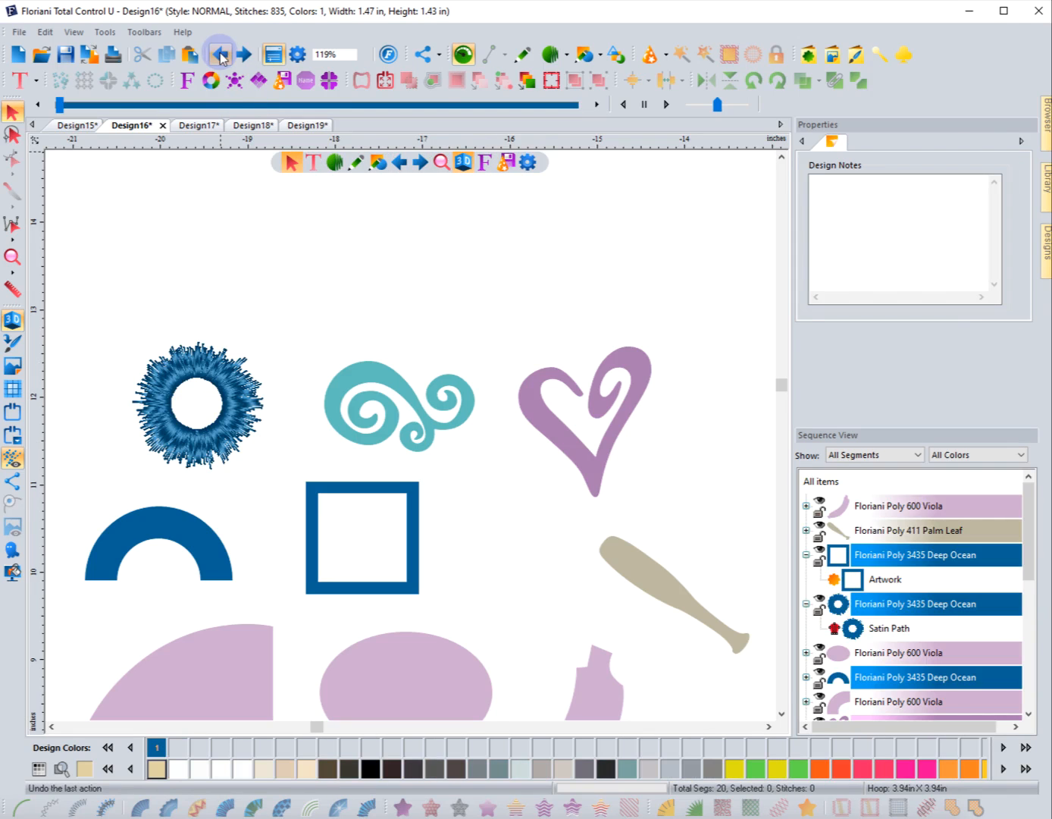
left_click(220, 54)
left_click(220, 54)
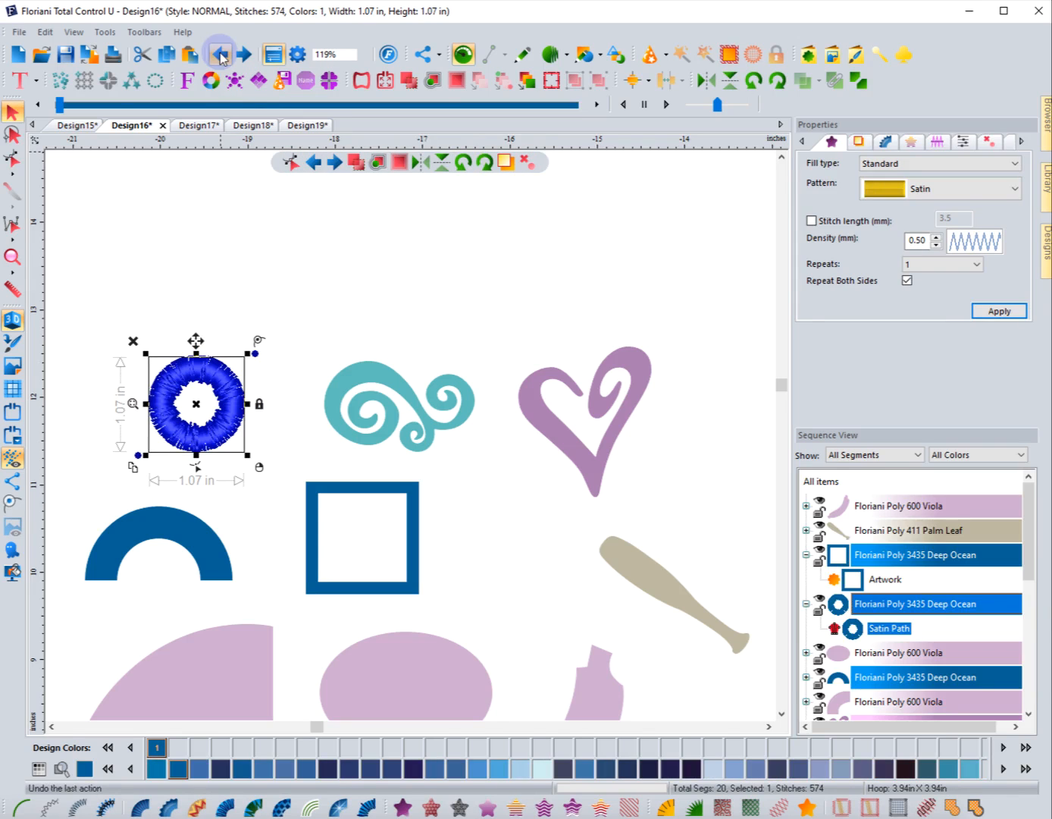
left_click(219, 55)
left_click(220, 55)
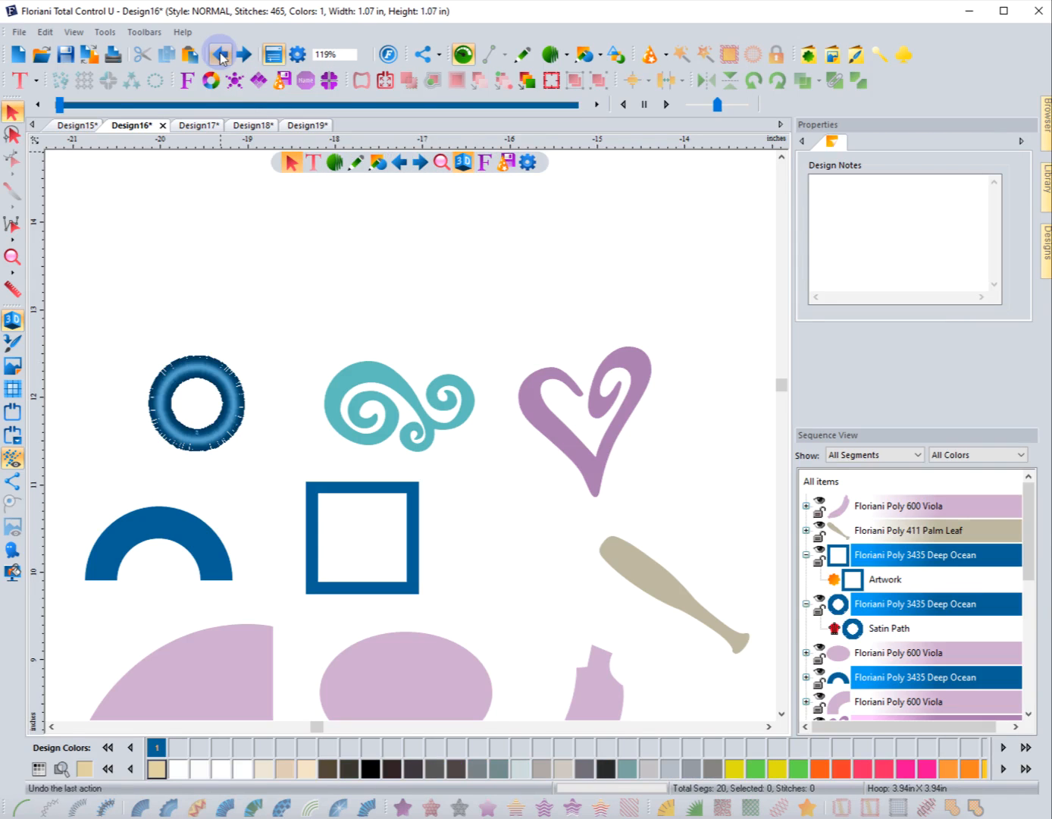
Duplicate the plain satin ring in place and apply the color-blend satin to the copy with brown as the second color.
left_click(188, 366)
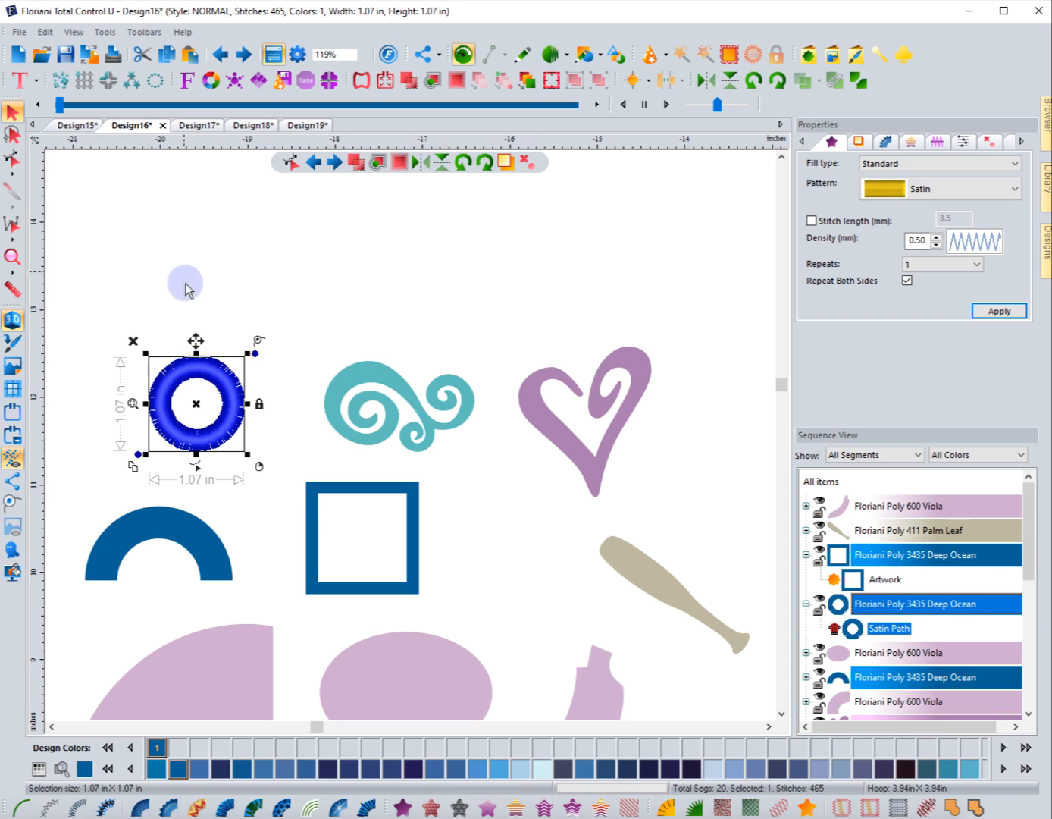
left_click(190, 54)
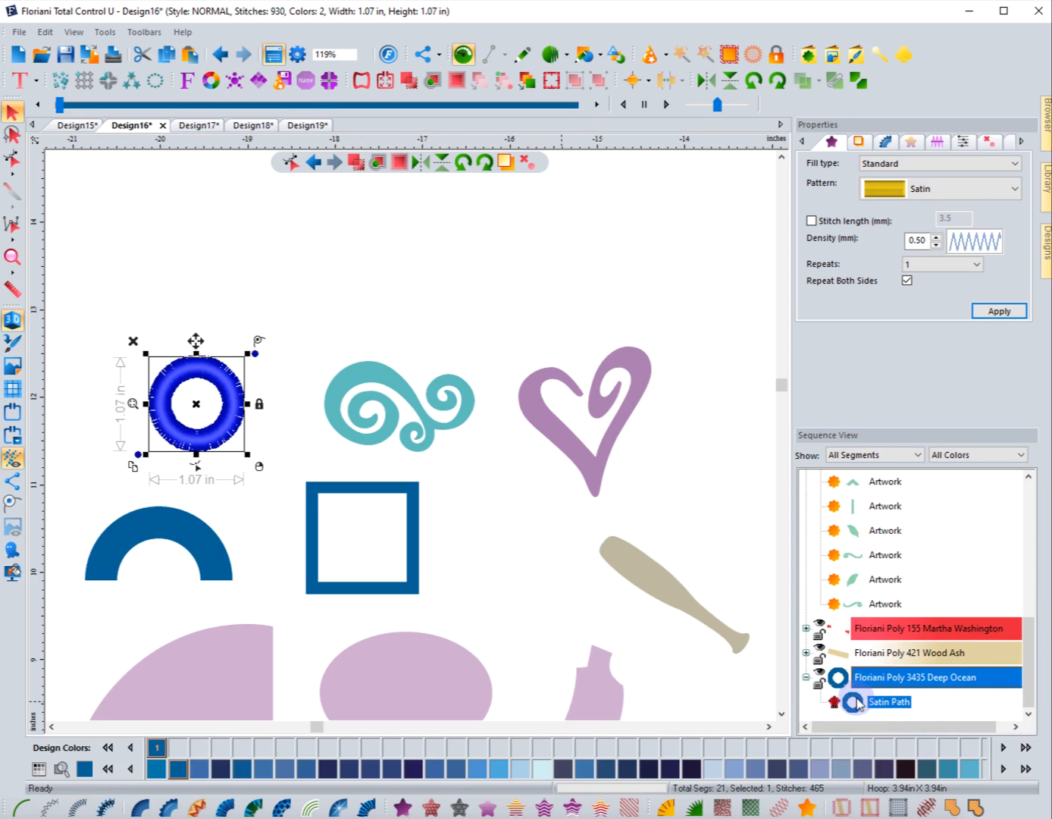
left_click(198, 808)
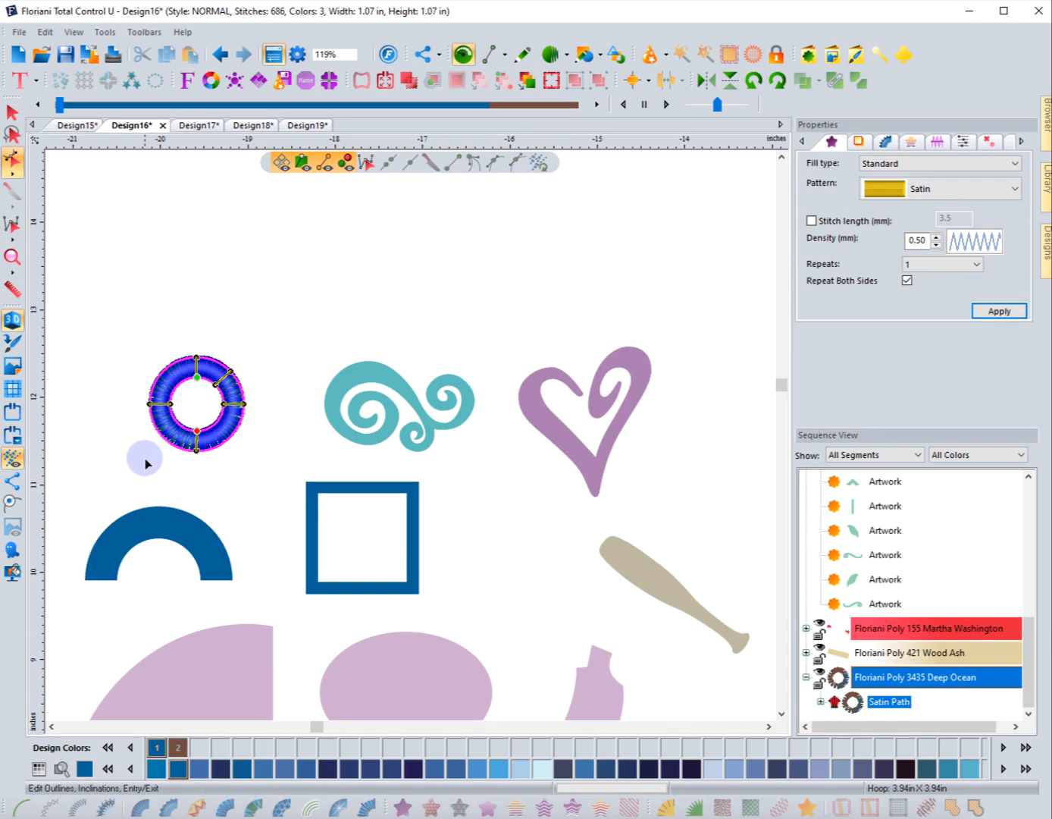
left_click(145, 458)
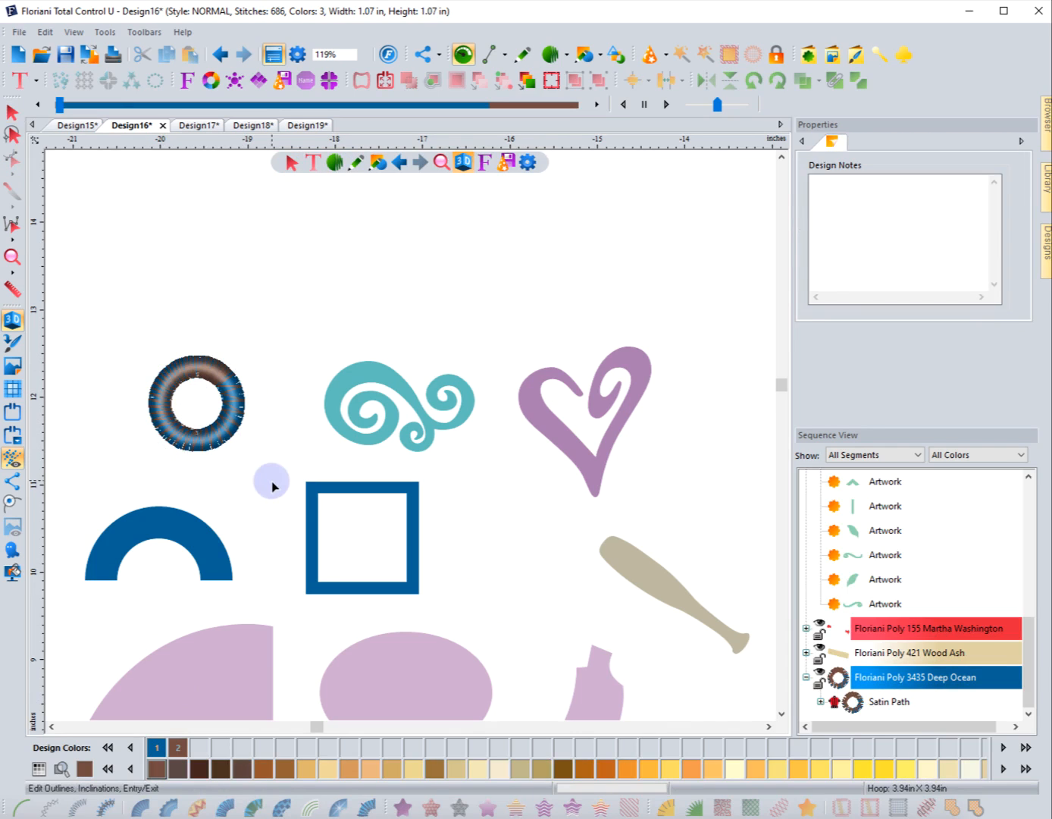
Recolor the blended ring with 352 Moderate Blue as the first color and 562 Walnut Taffy as the second.
left_click(850, 704)
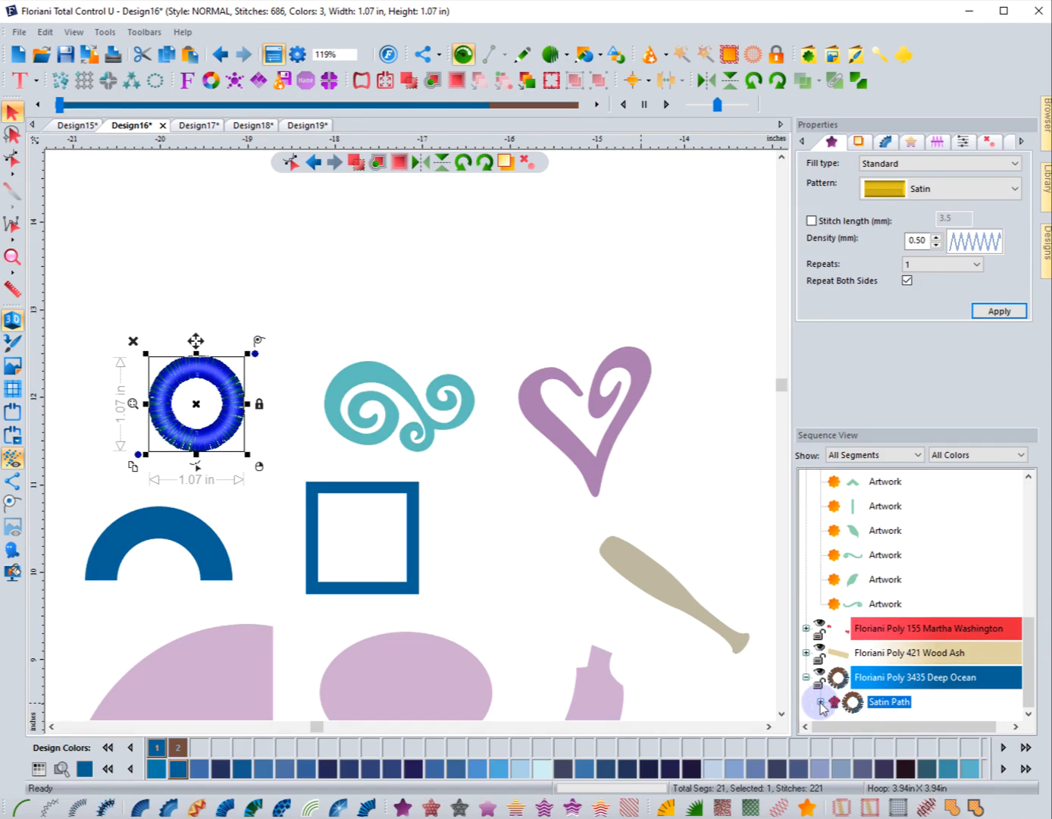
left_click(821, 704)
left_click(895, 677)
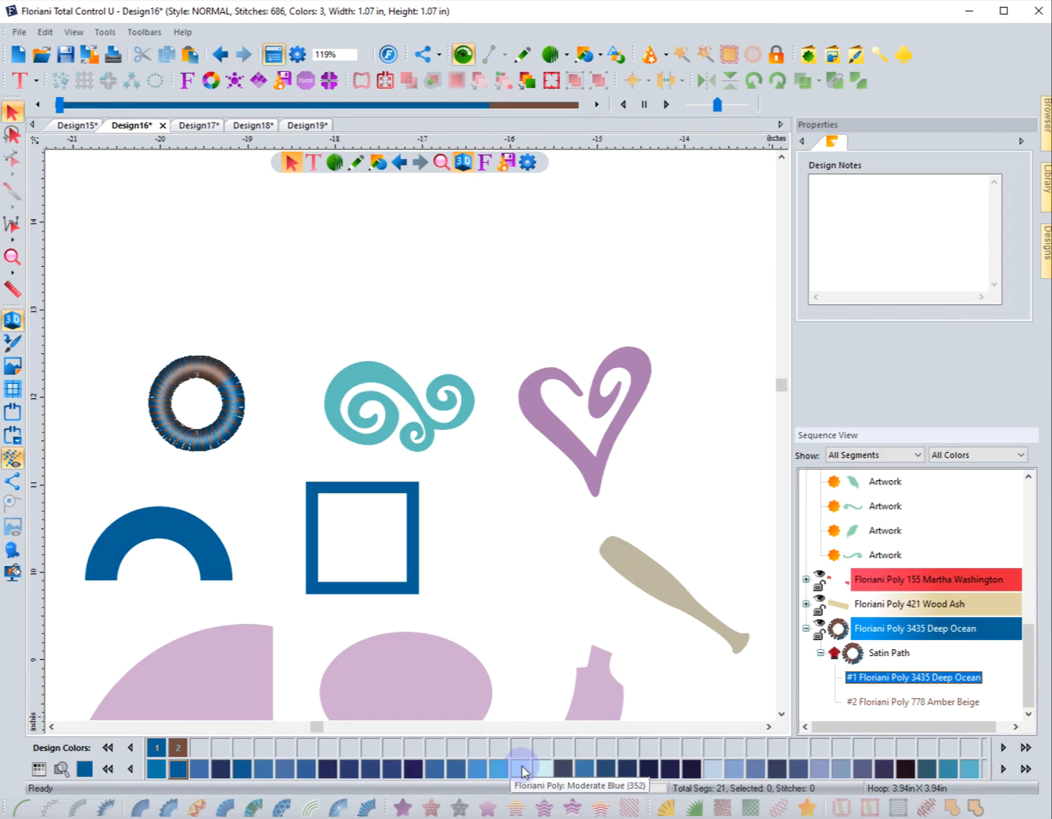
left_click(520, 768)
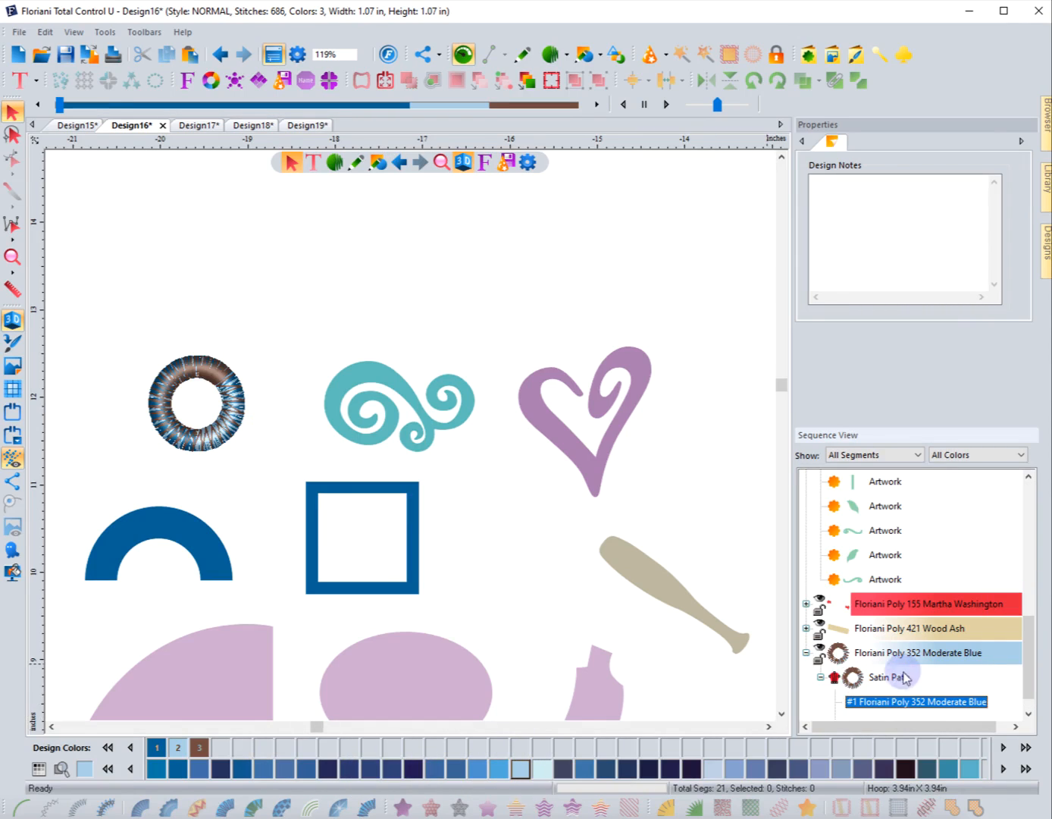
scroll(899, 691, "down", 1)
left_click(895, 704)
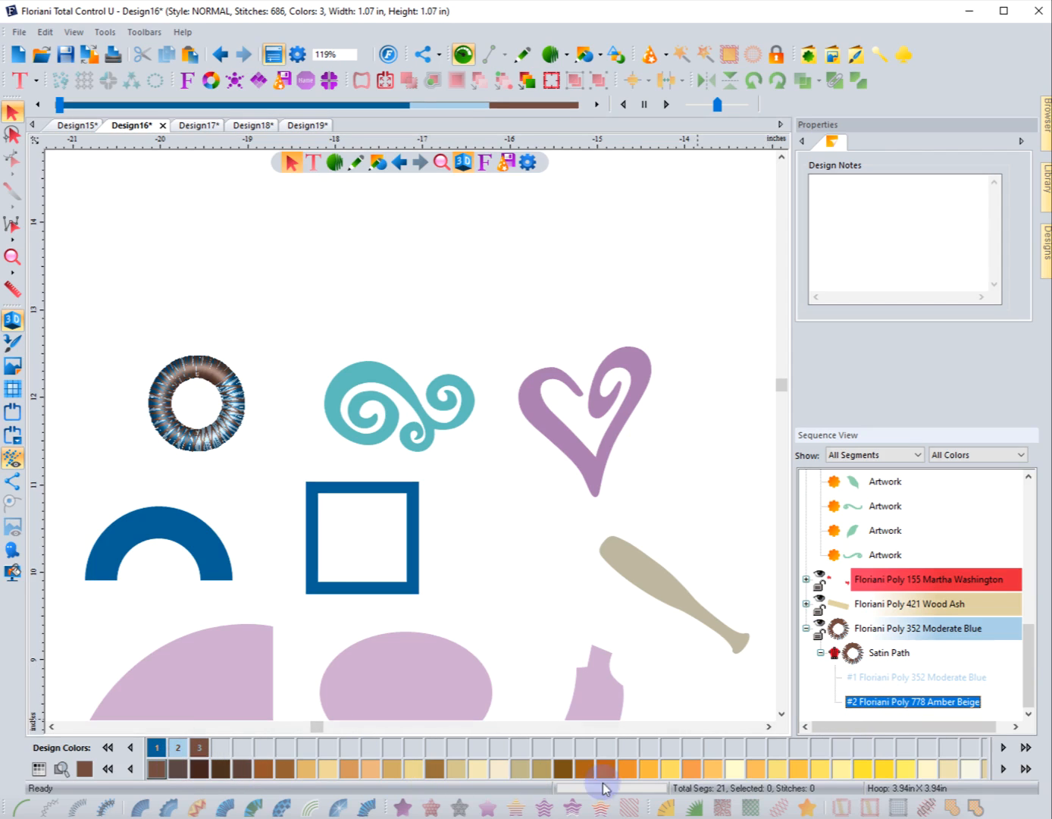
left_click(628, 770)
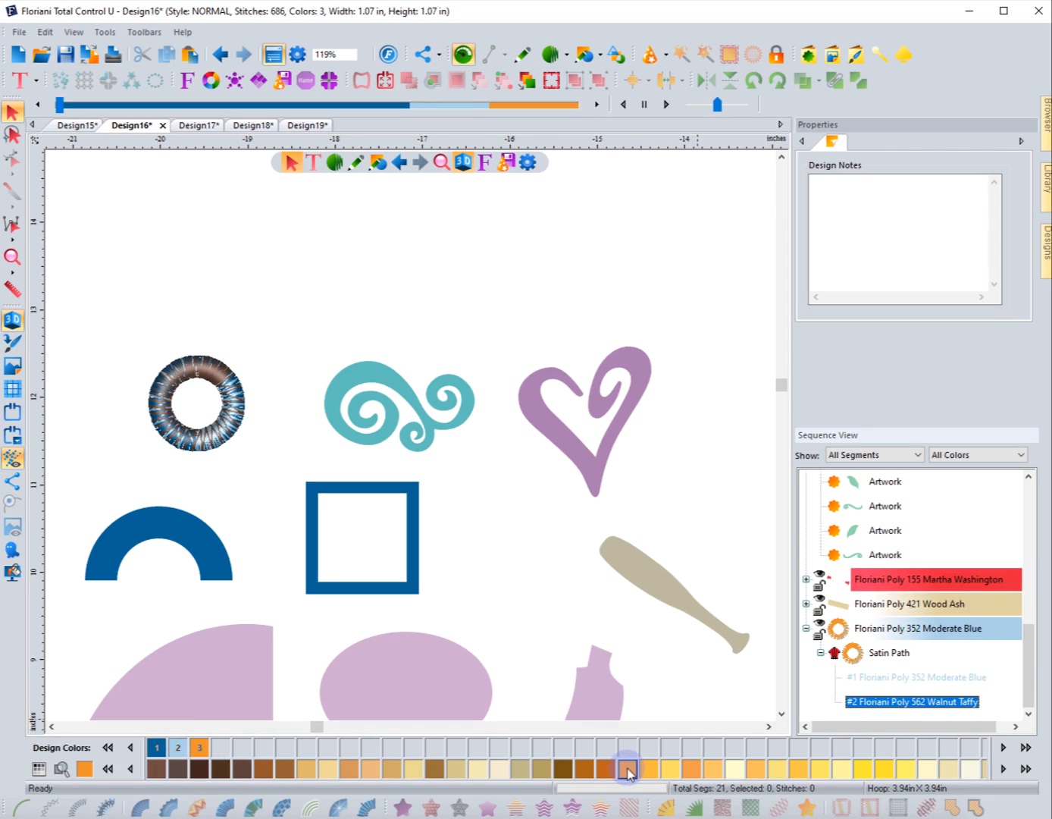
left_click(231, 470)
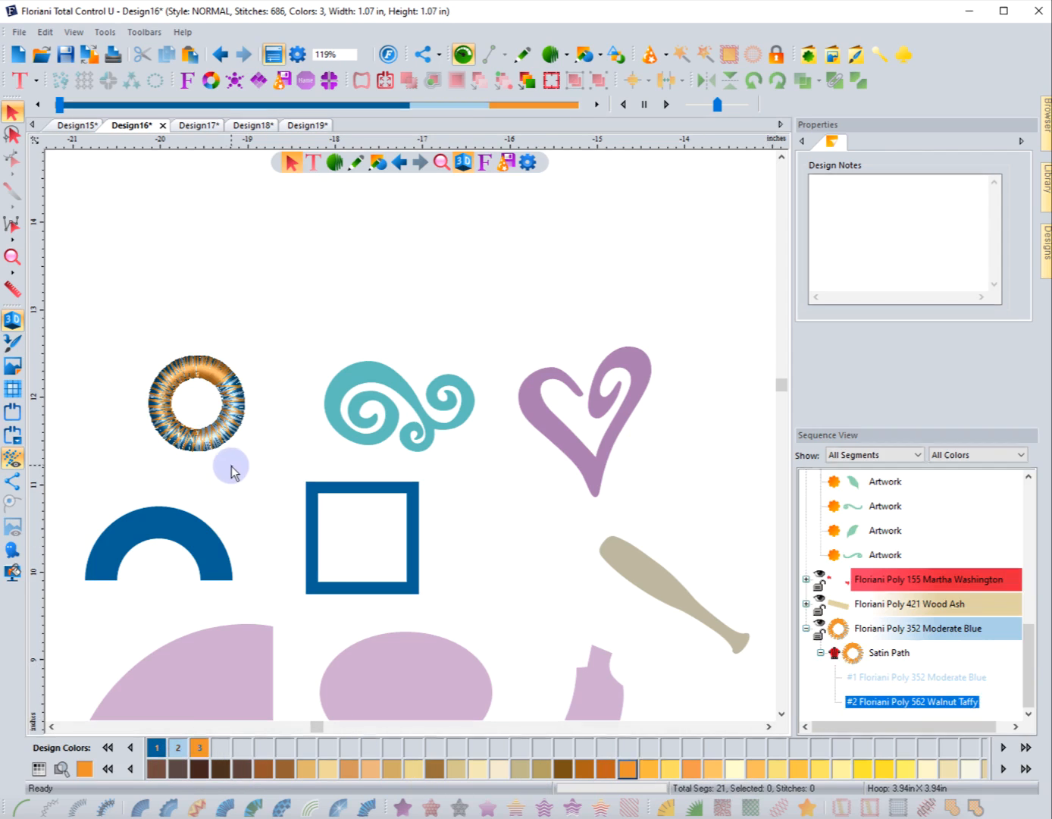
Set the blended ring's gradient type 1 to Convex and gradient type 2 to Concave, and apply the change.
left_click(13, 259)
left_click_drag(134, 331, 271, 463)
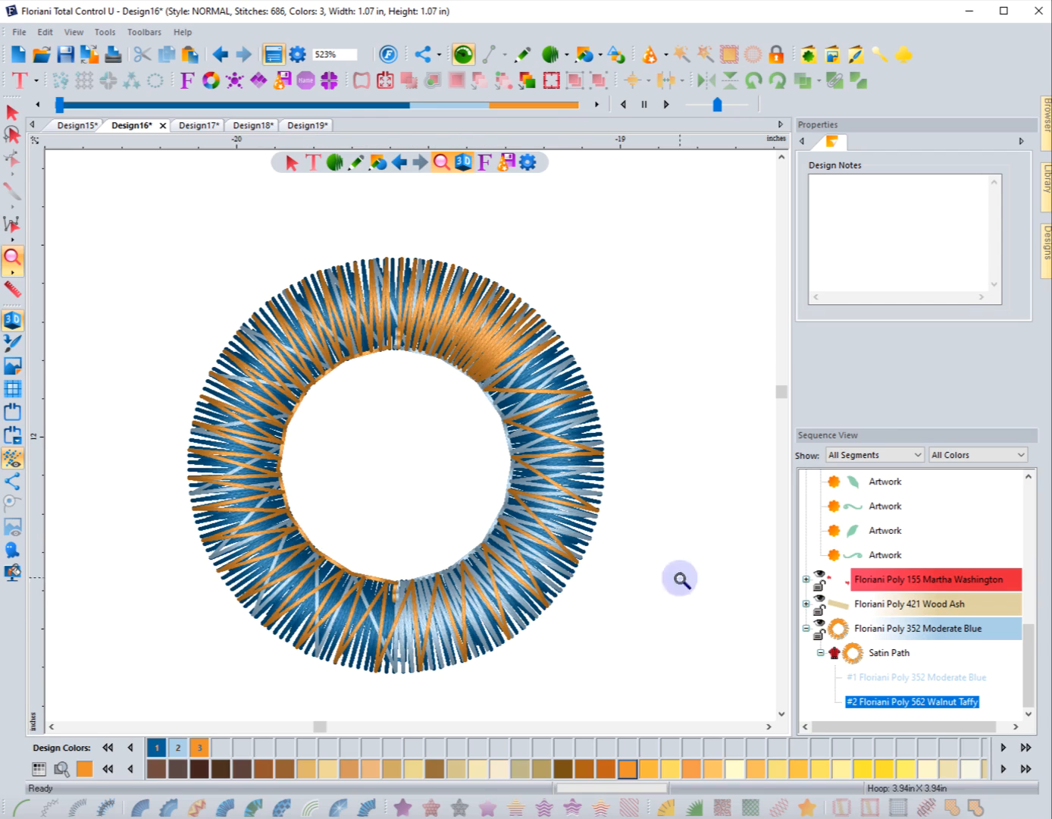
left_click(864, 651)
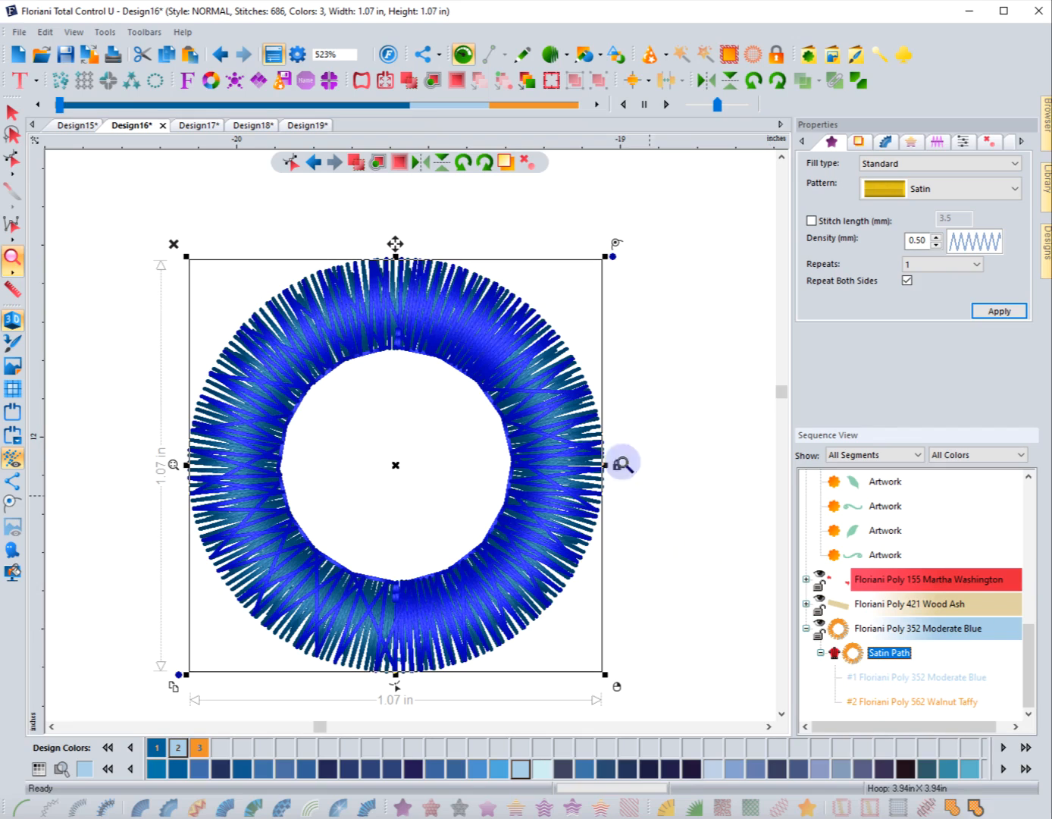
left_click(910, 142)
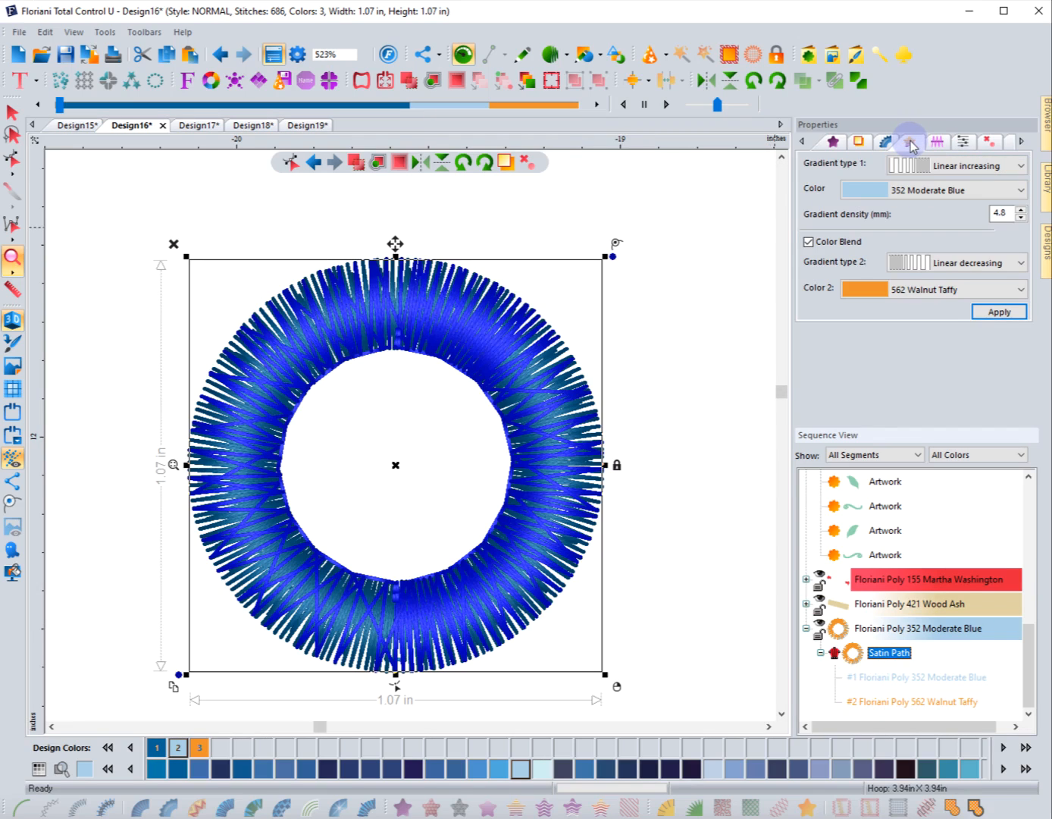
left_click(941, 173)
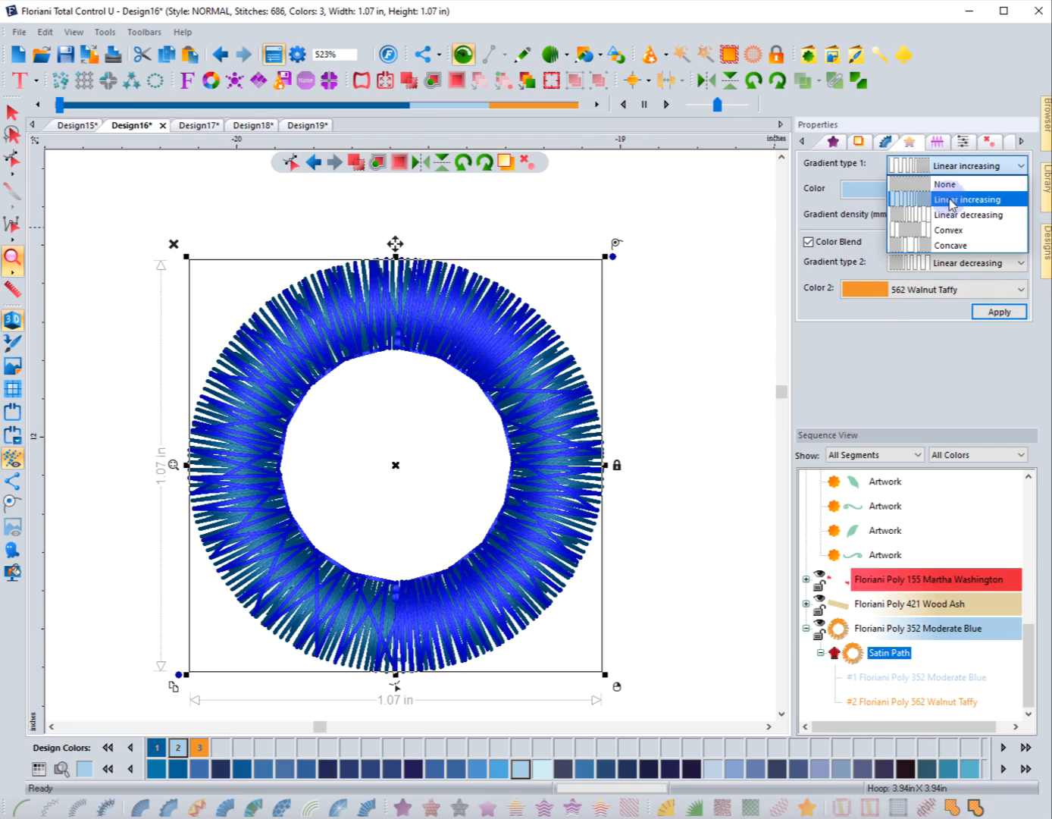
left_click(949, 230)
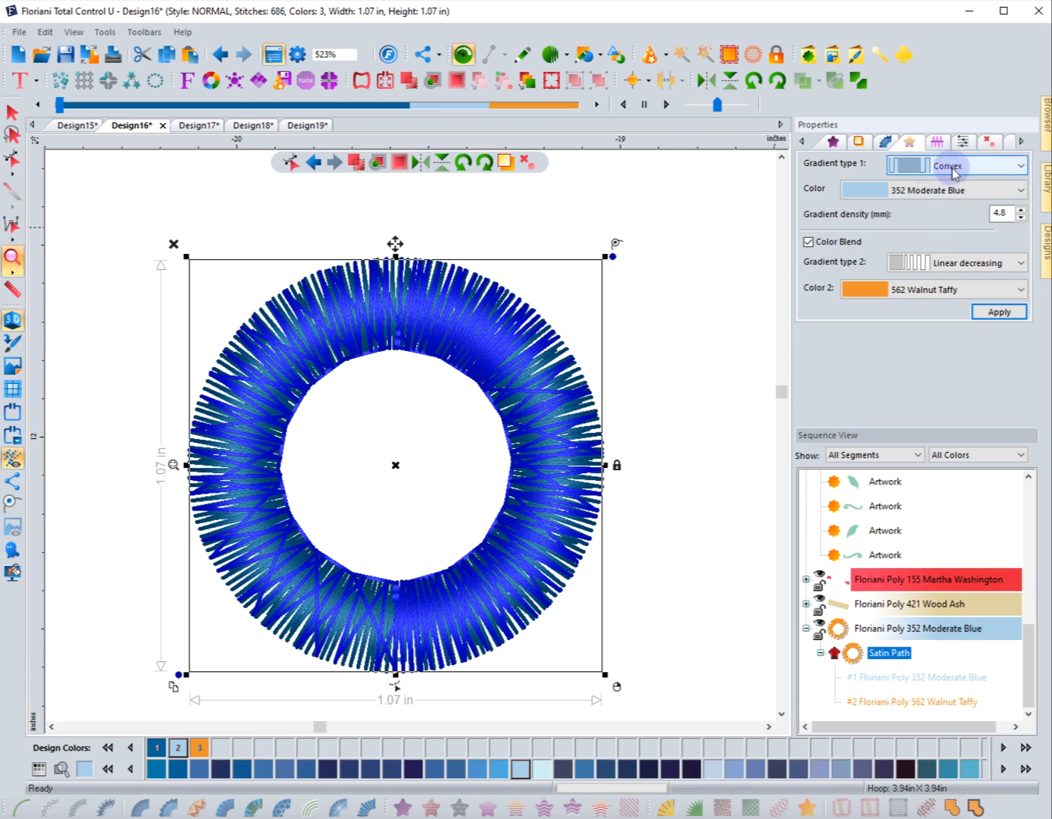
left_click(962, 263)
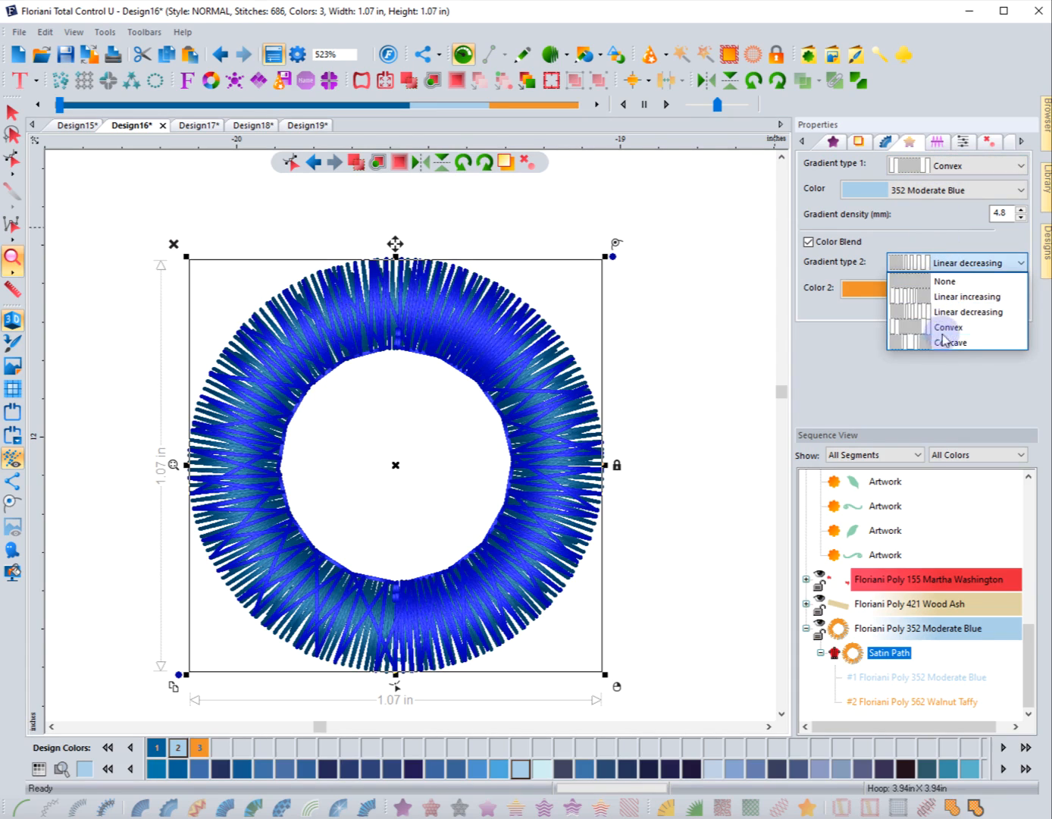
left_click(948, 341)
left_click(897, 163)
left_click(903, 263)
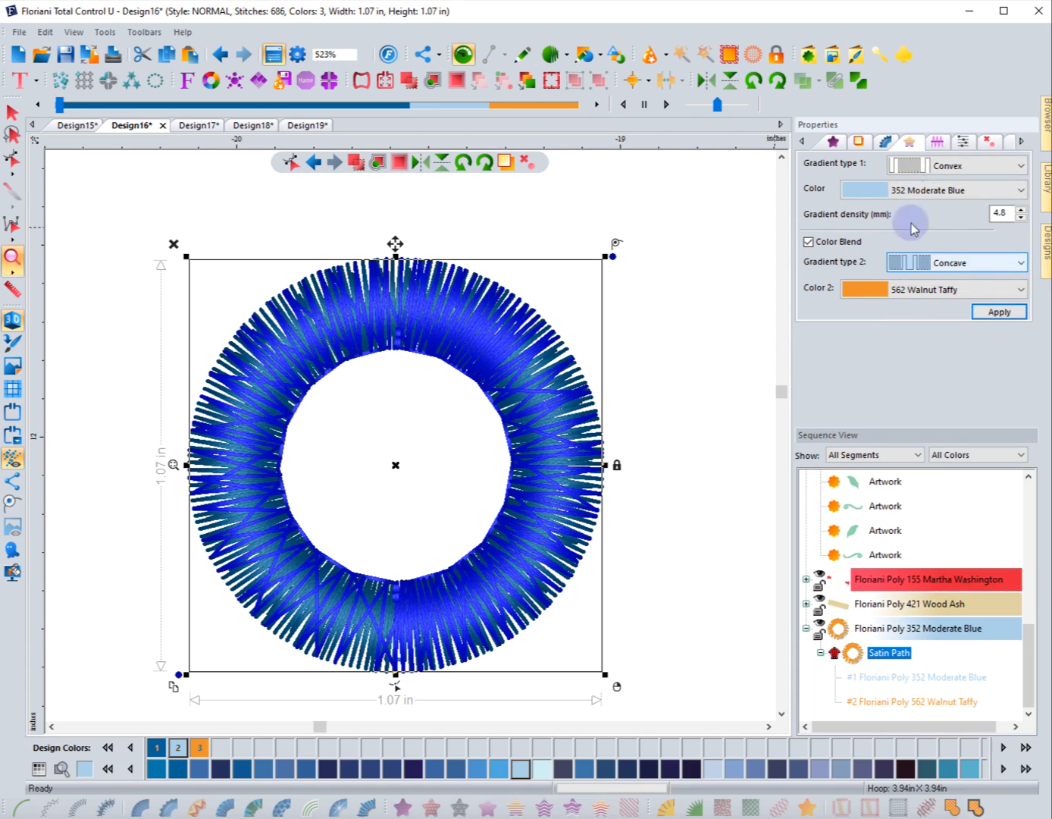
left_click(988, 309)
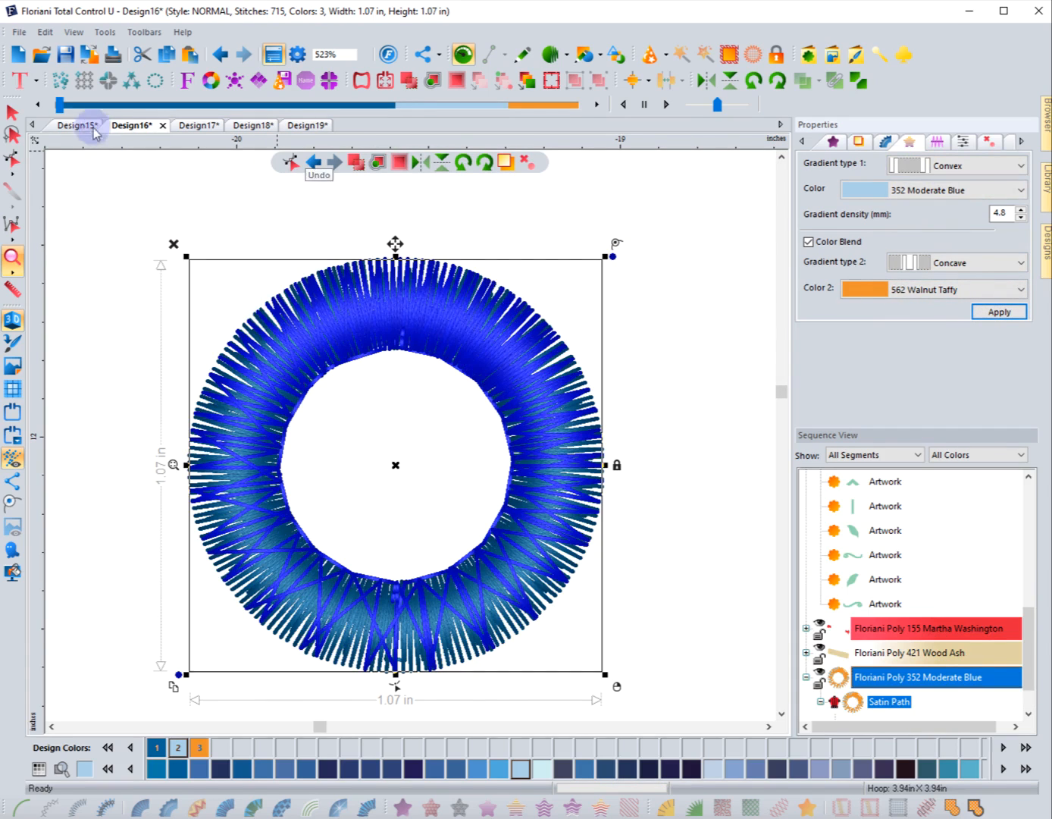
Delete the color-blend copy lying on top of the plain satin ring.
left_click(13, 112)
left_click(90, 200)
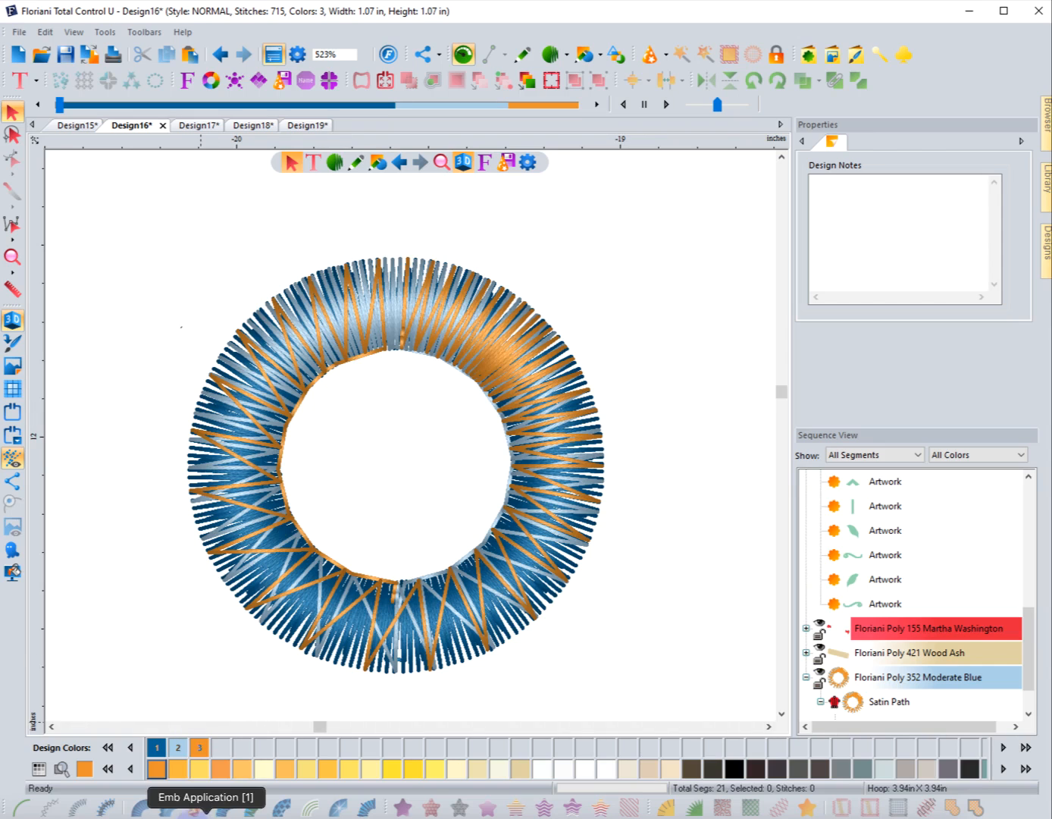
left_click(352, 371)
key("Delete")
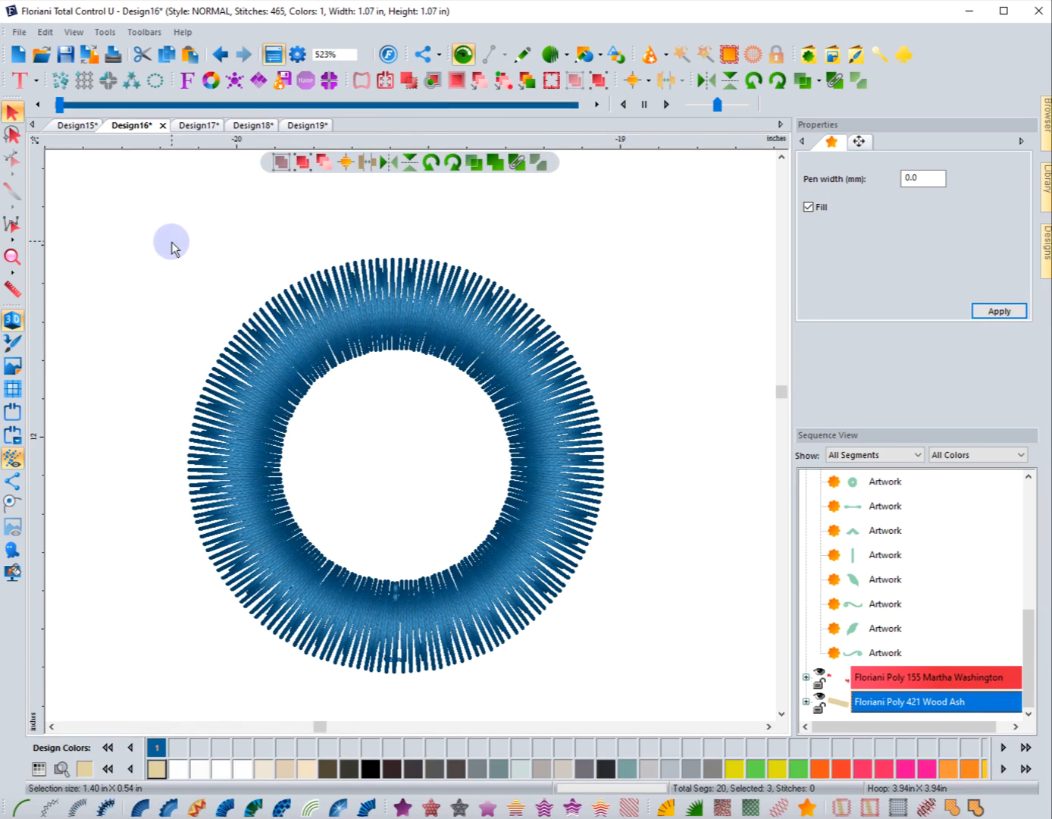
Apply Spiral Satin to the remaining plain ring and run through its stitch-out preview.
left_click(365, 354)
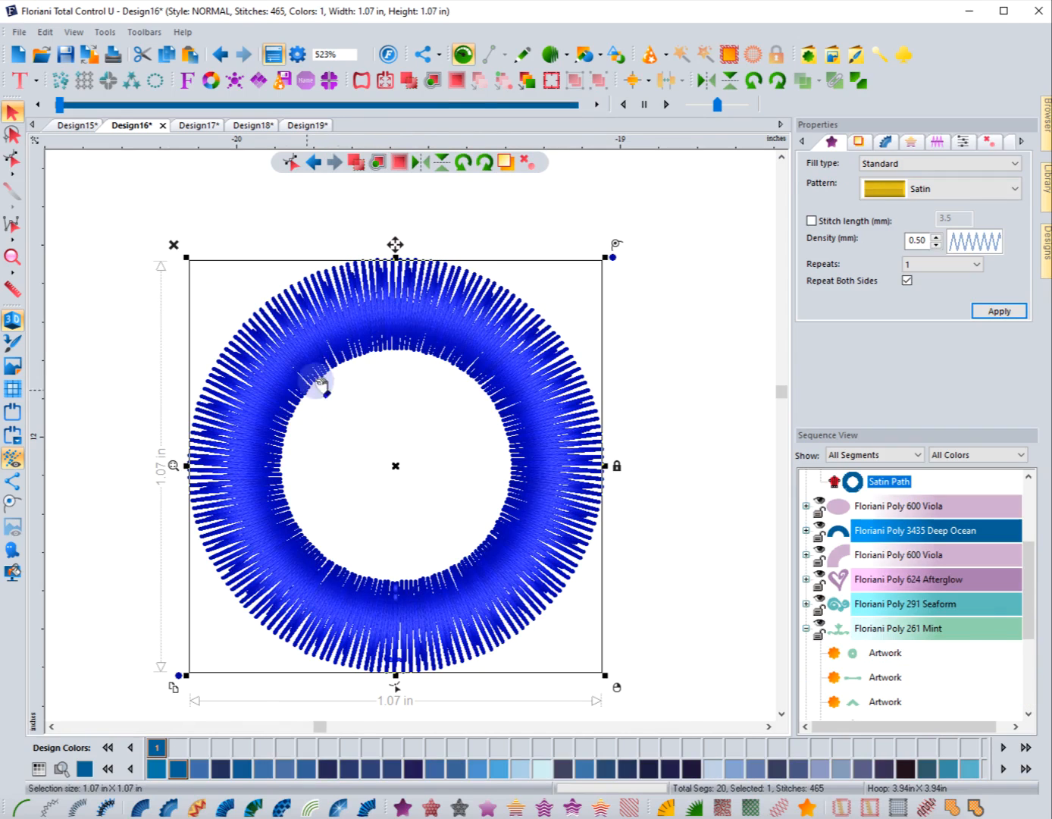
left_click(225, 808)
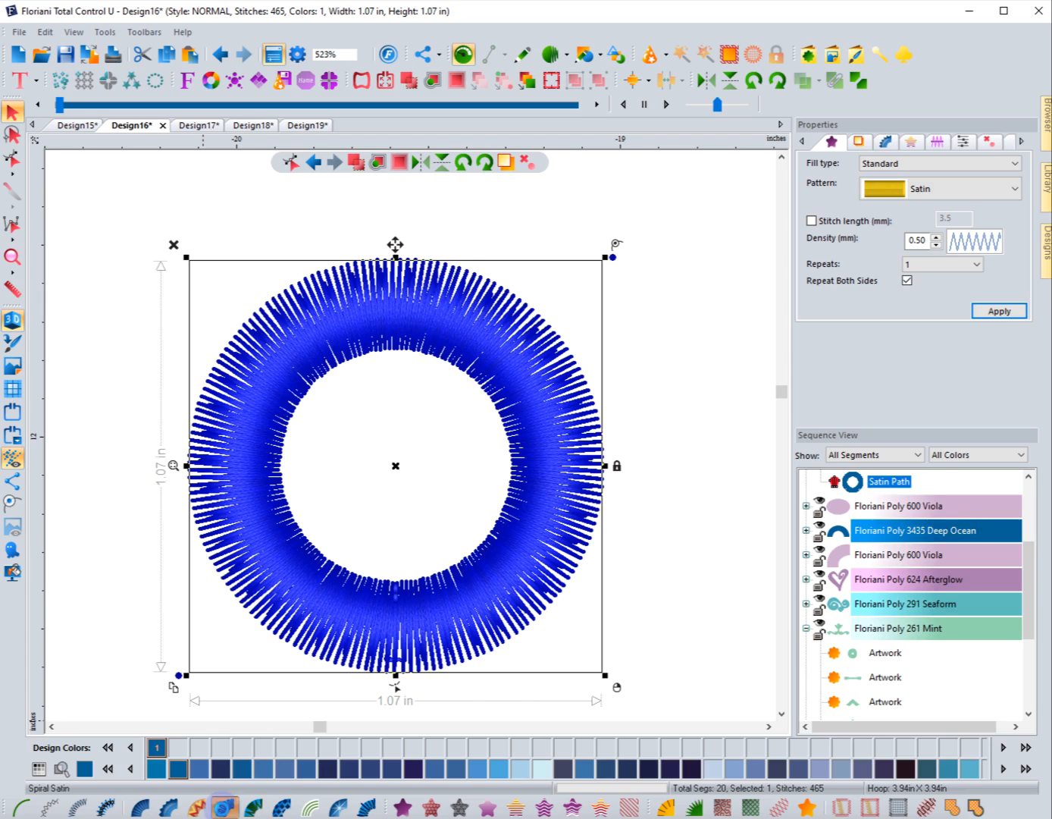
left_click(108, 494)
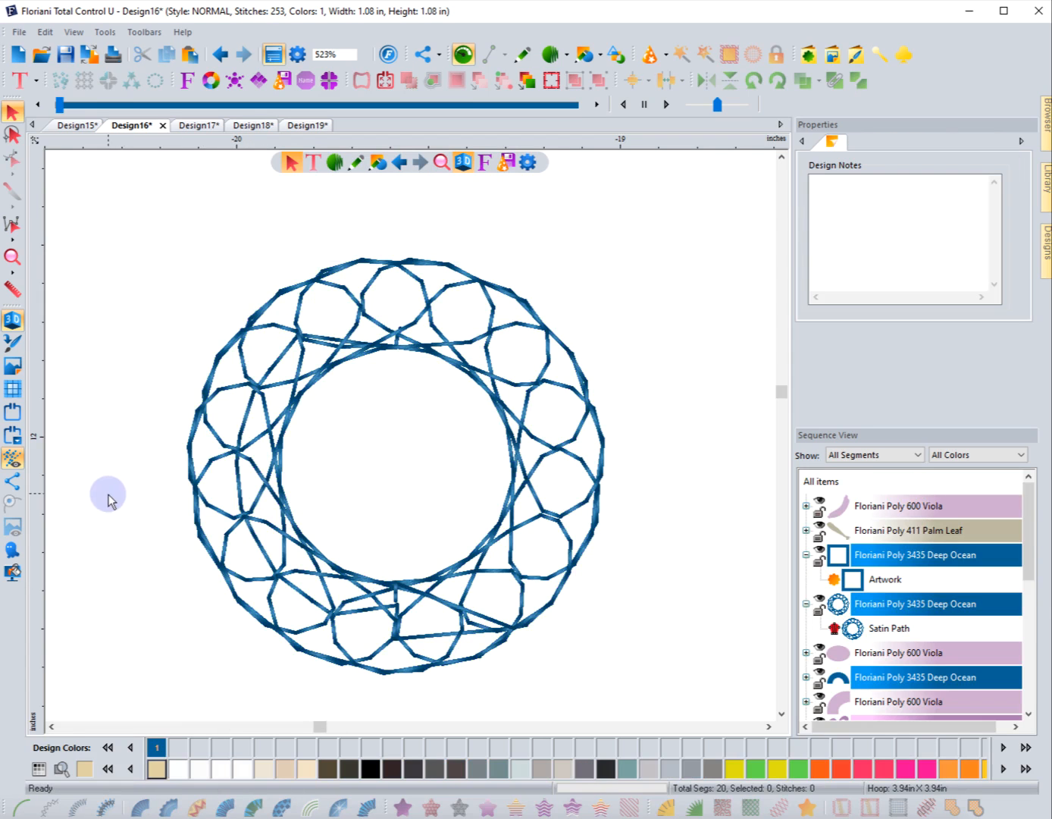
mouse_move(60, 110)
left_mouse_down()
mouse_move(208, 131)
mouse_move(272, 179)
mouse_move(289, 220)
mouse_move(417, 238)
mouse_move(470, 270)
mouse_move(631, 501)
mouse_move(545, 352)
mouse_move(176, 307)
left_mouse_up()
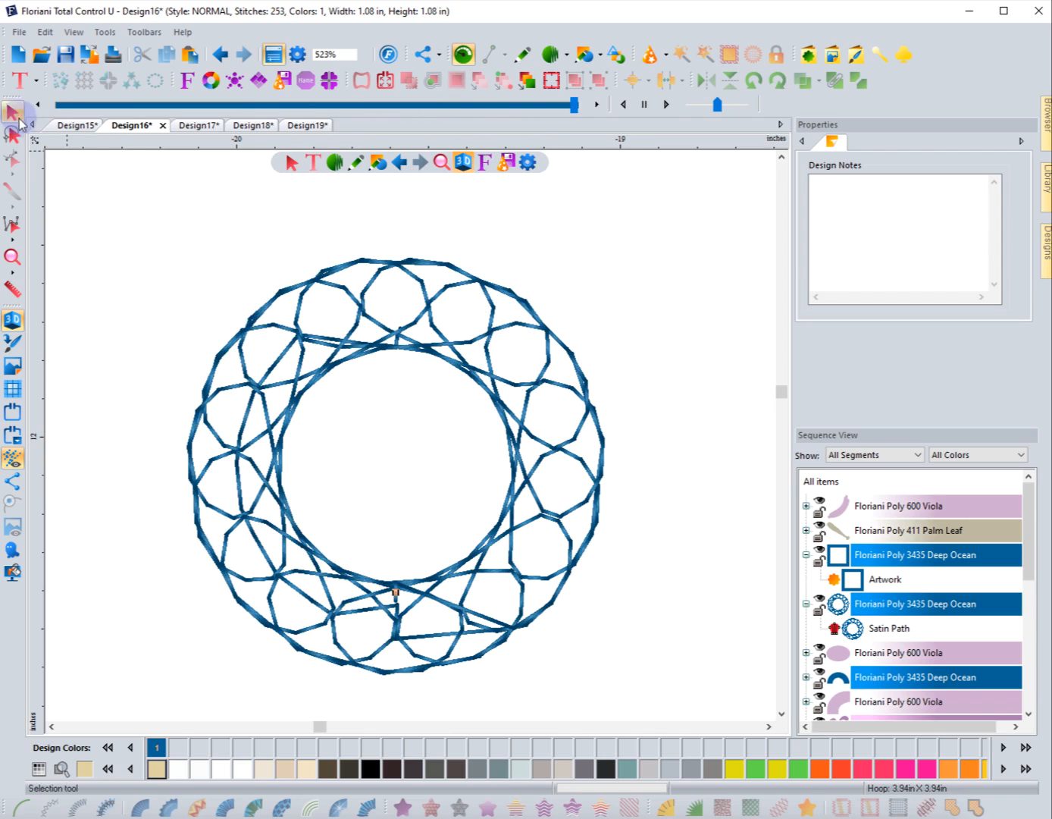
Set the spiral ring's spiral density to 3 mm and apply it.
left_click(12, 112)
left_click(390, 353)
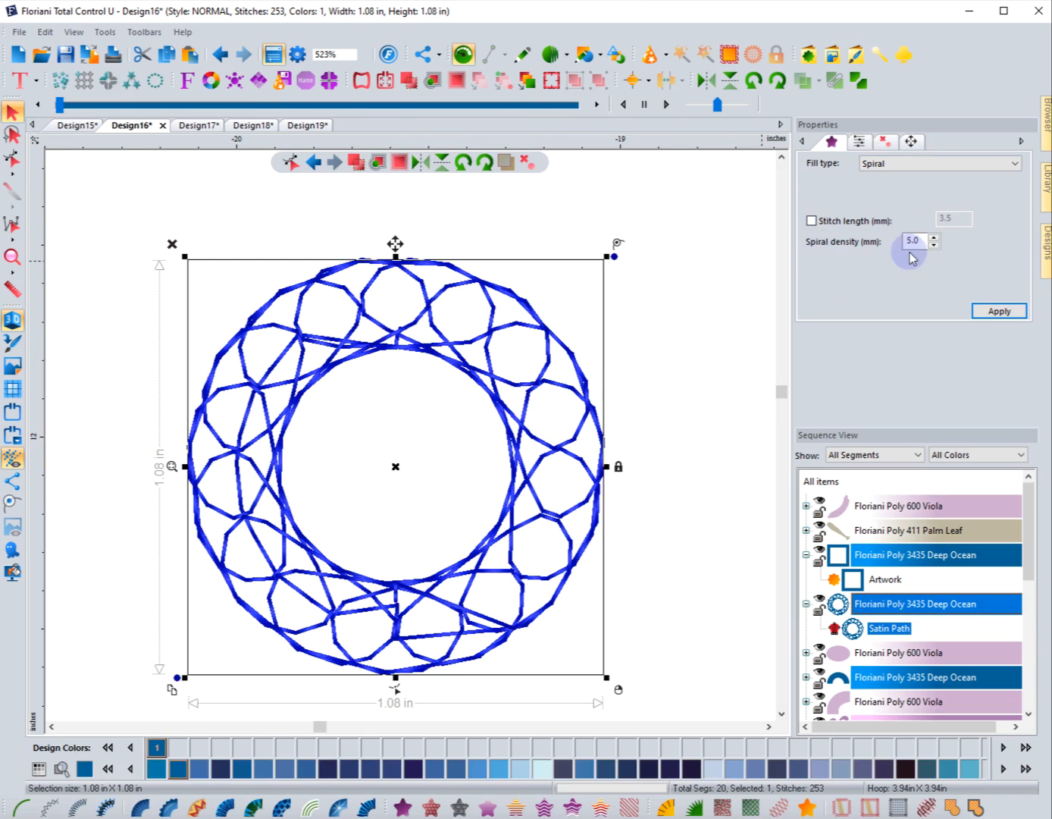
left_click_drag(918, 242, 891, 237)
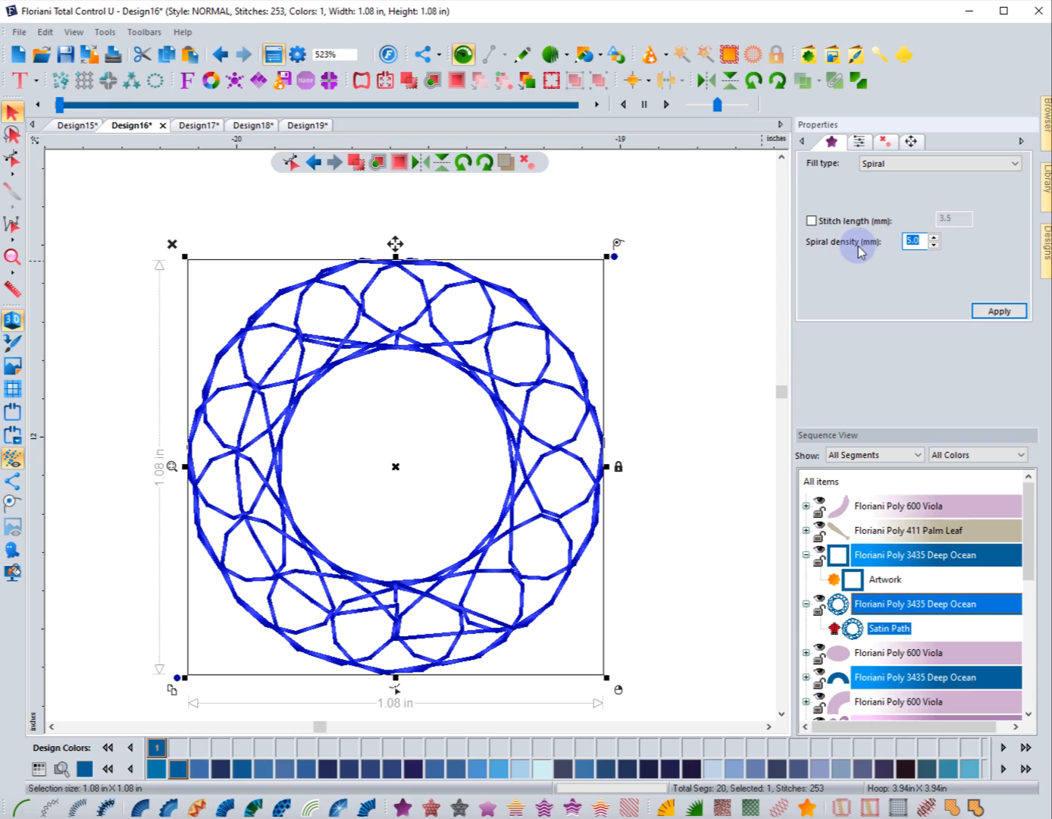
type("3")
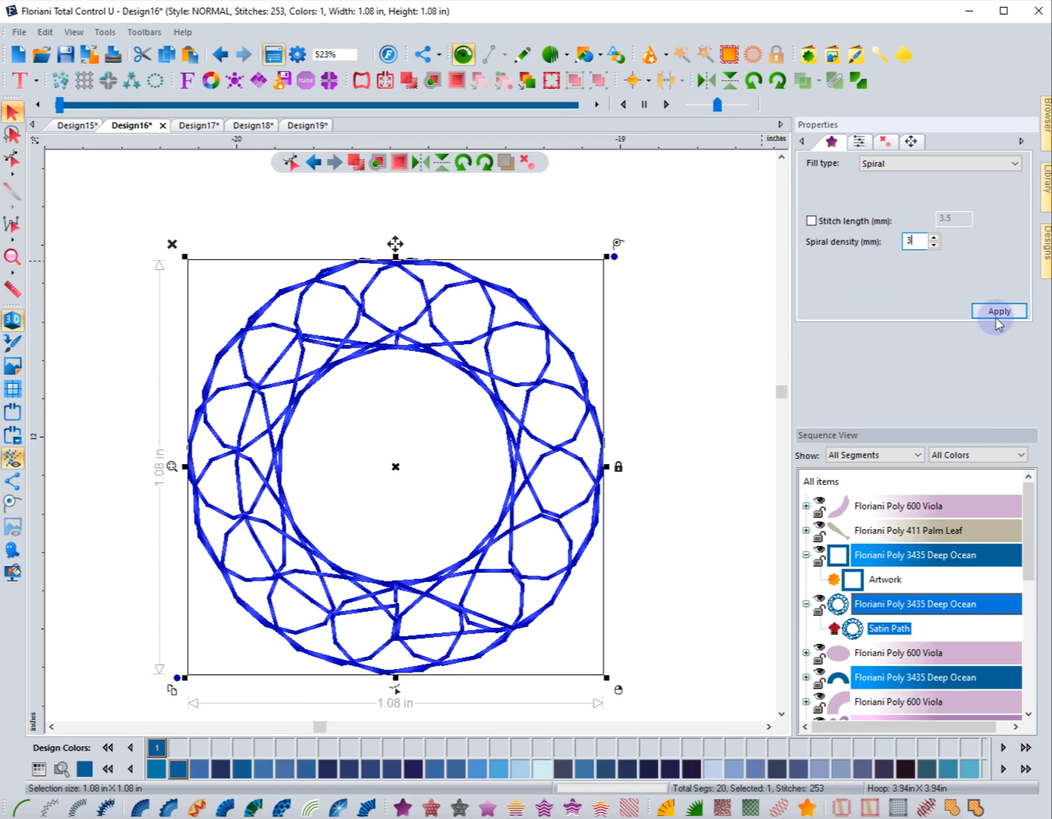
left_click(999, 310)
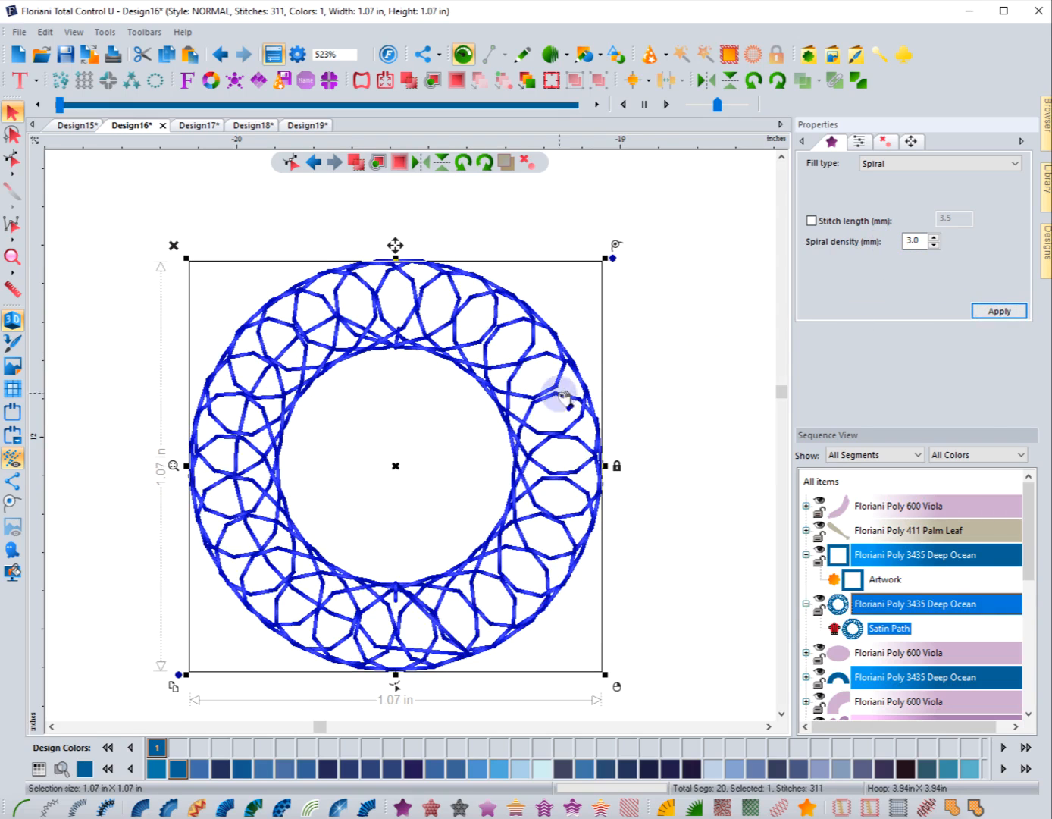
left_click(652, 358)
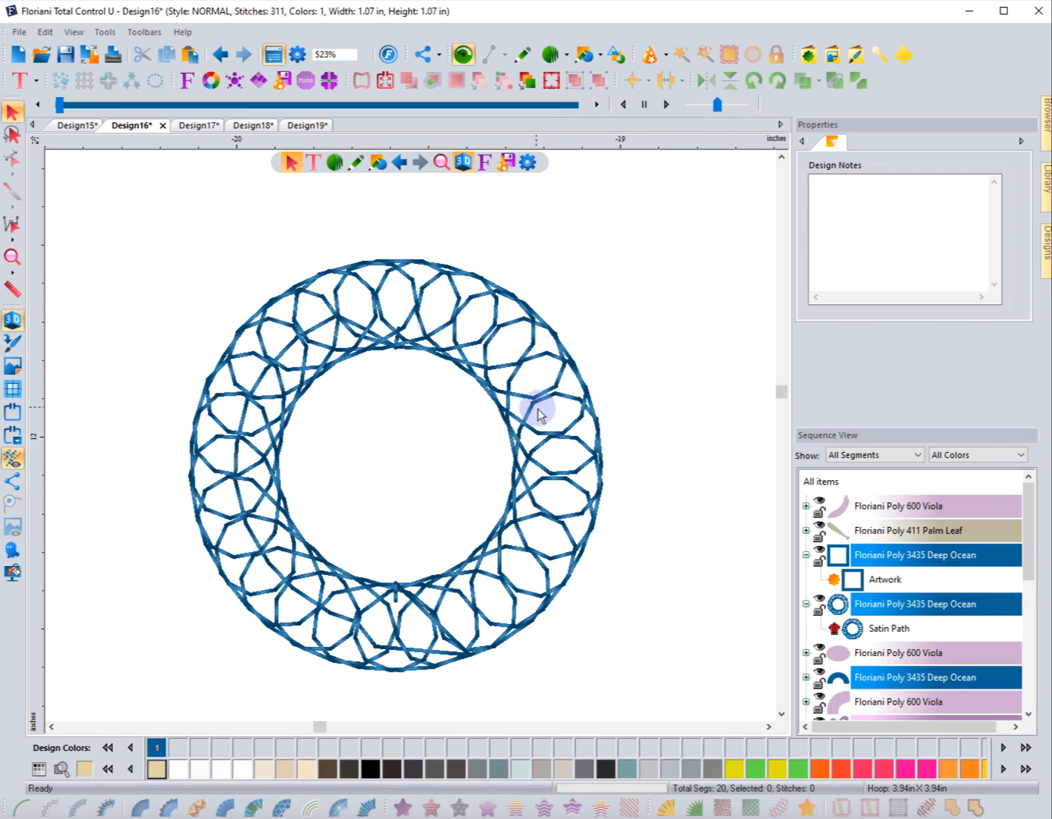
Convert the spiral satin ring back to artwork outlines.
left_click(535, 322)
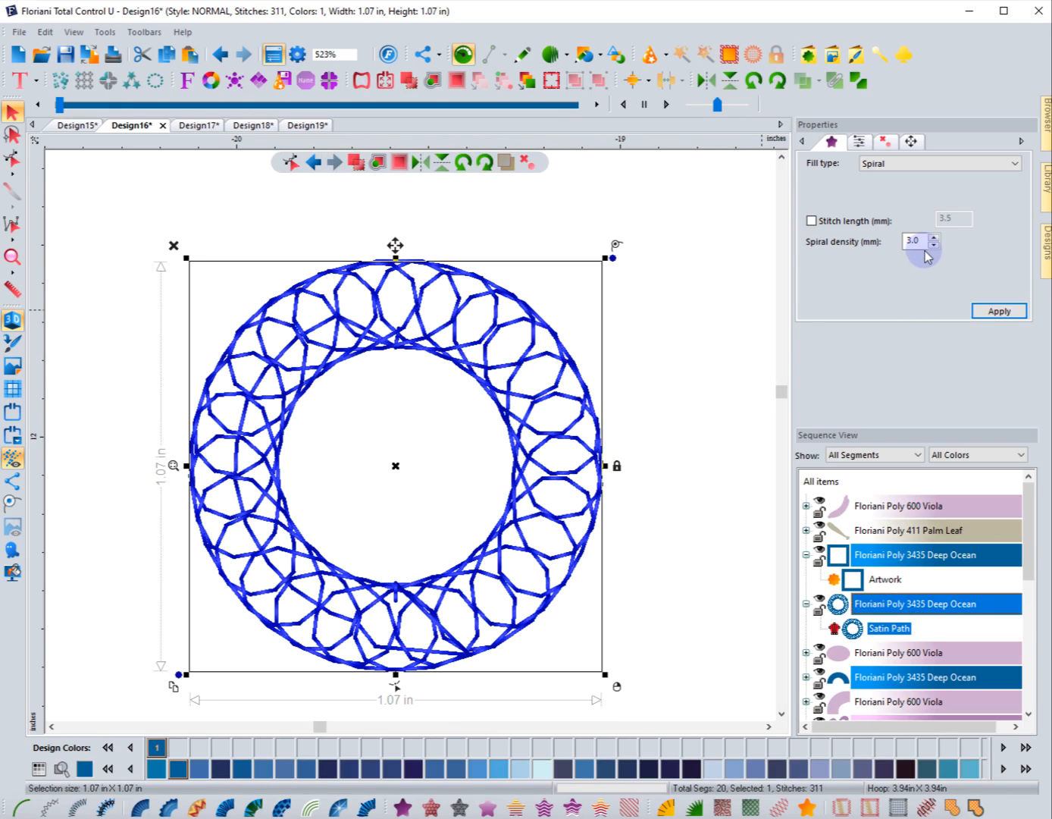
left_click(697, 314)
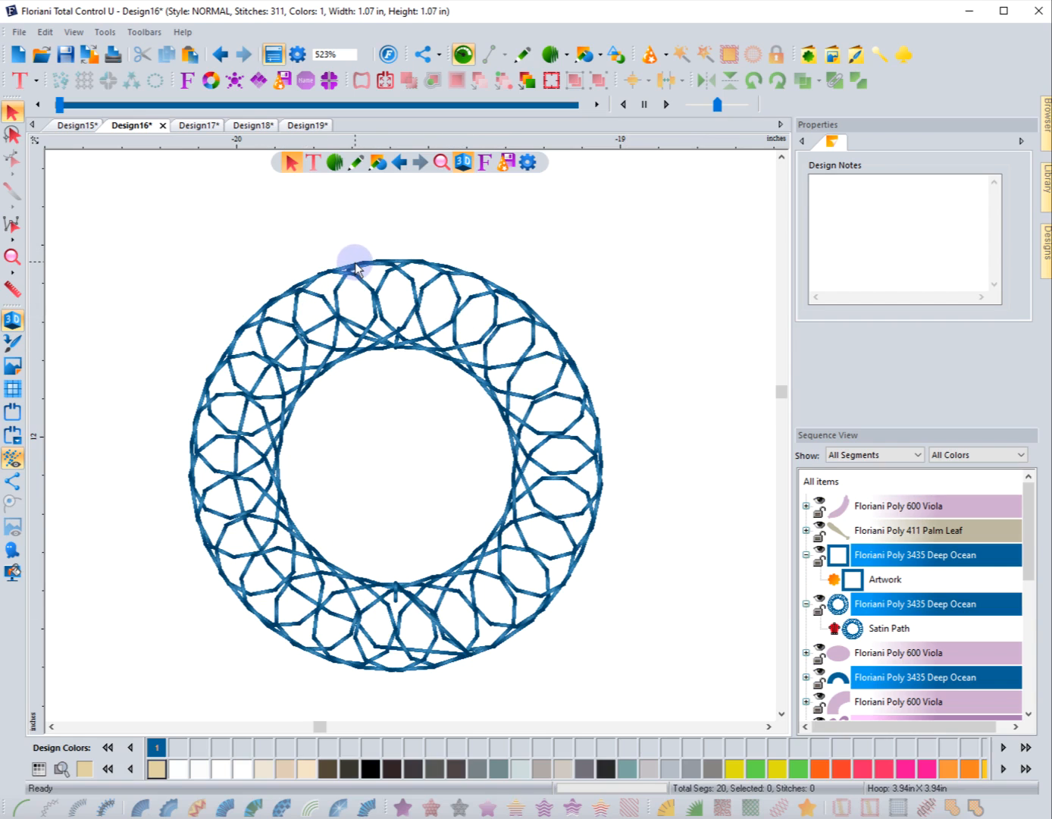
left_click(385, 264)
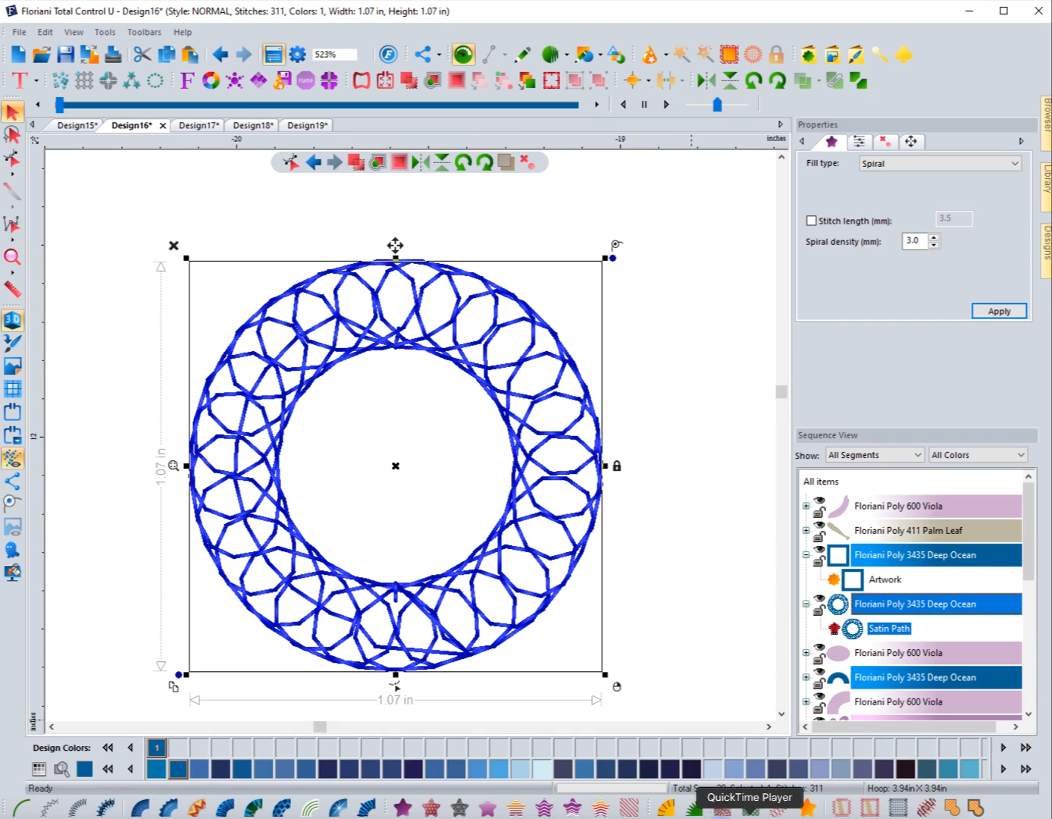
left_click(808, 808)
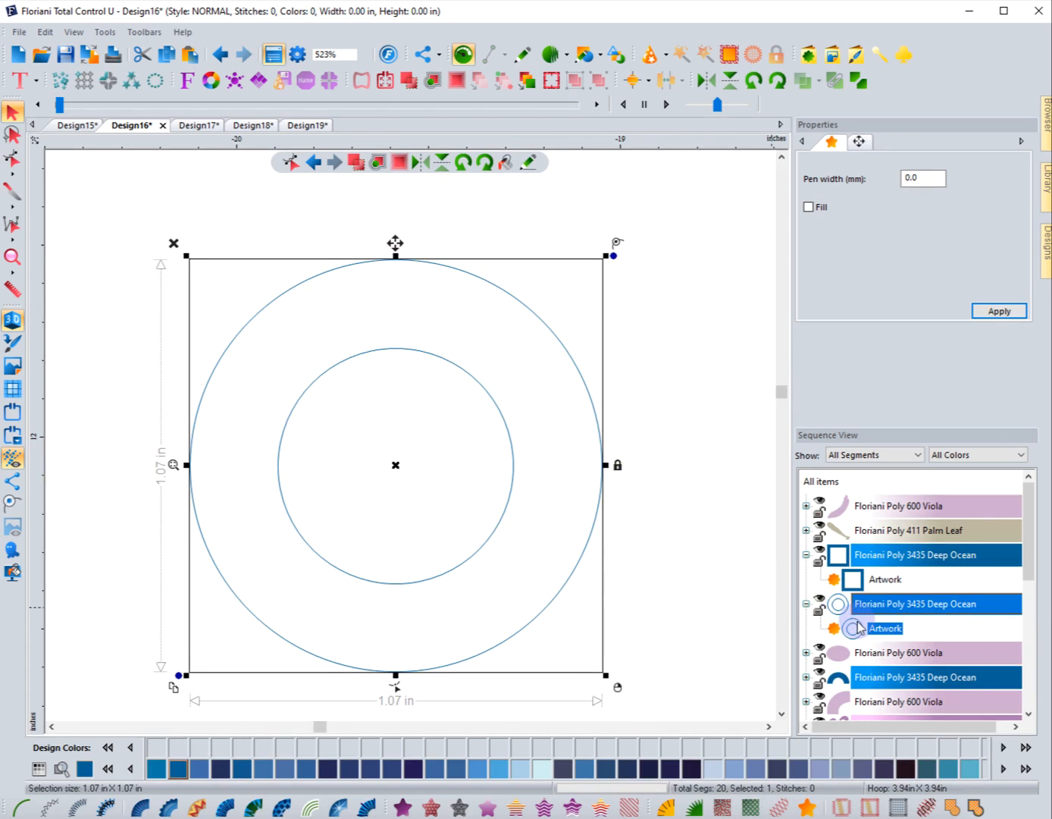
left_click(735, 567)
left_click(592, 523)
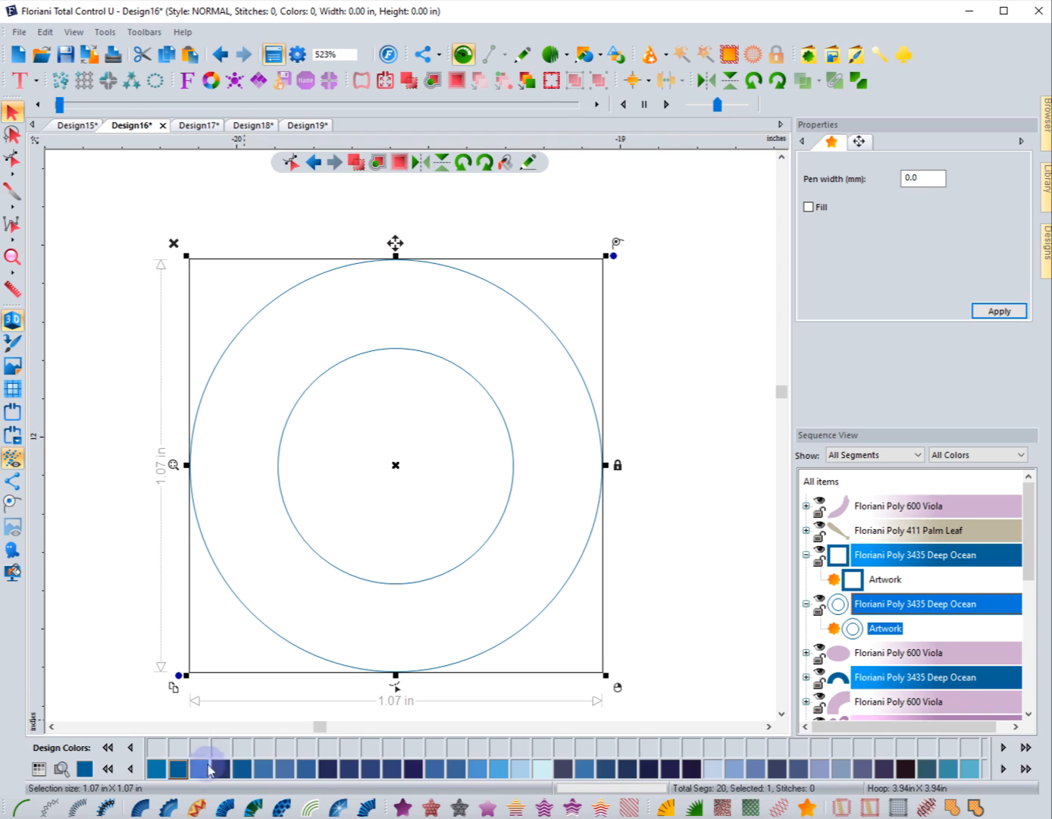
Apply Spiral Satin to the ring outlines and draw four evenly spaced inclination lines joining the outer and inner circles.
left_click(219, 805)
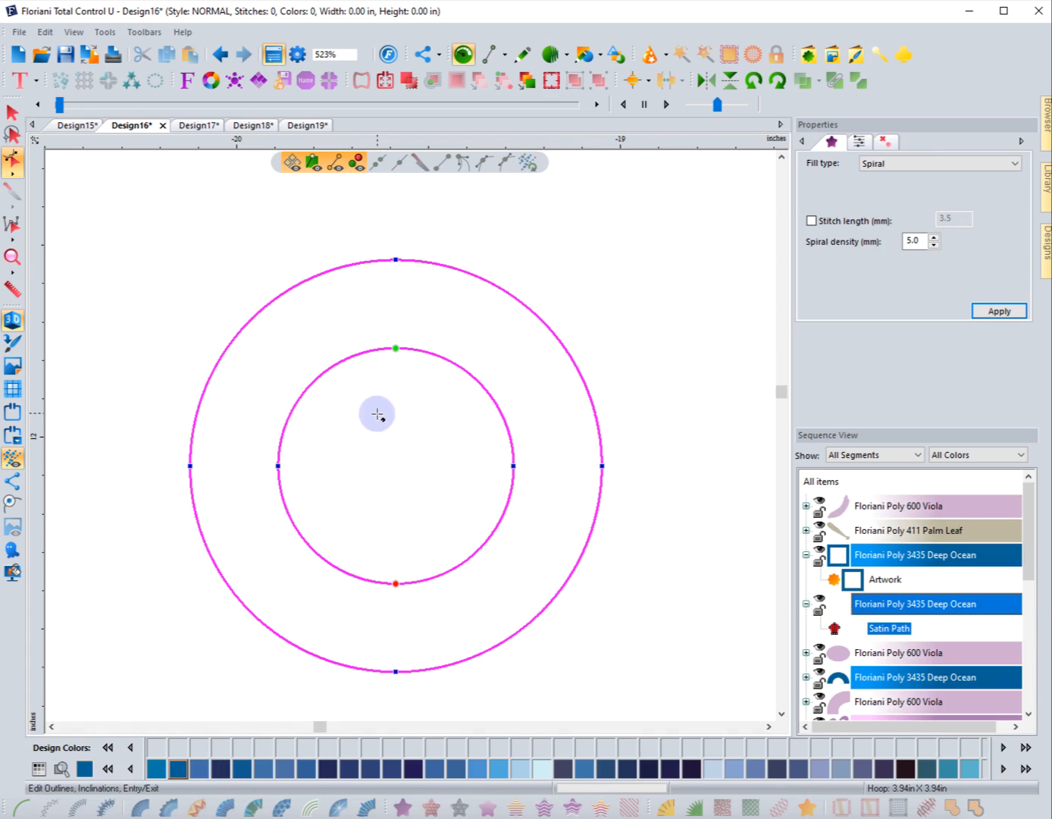
left_click_drag(515, 465, 602, 467)
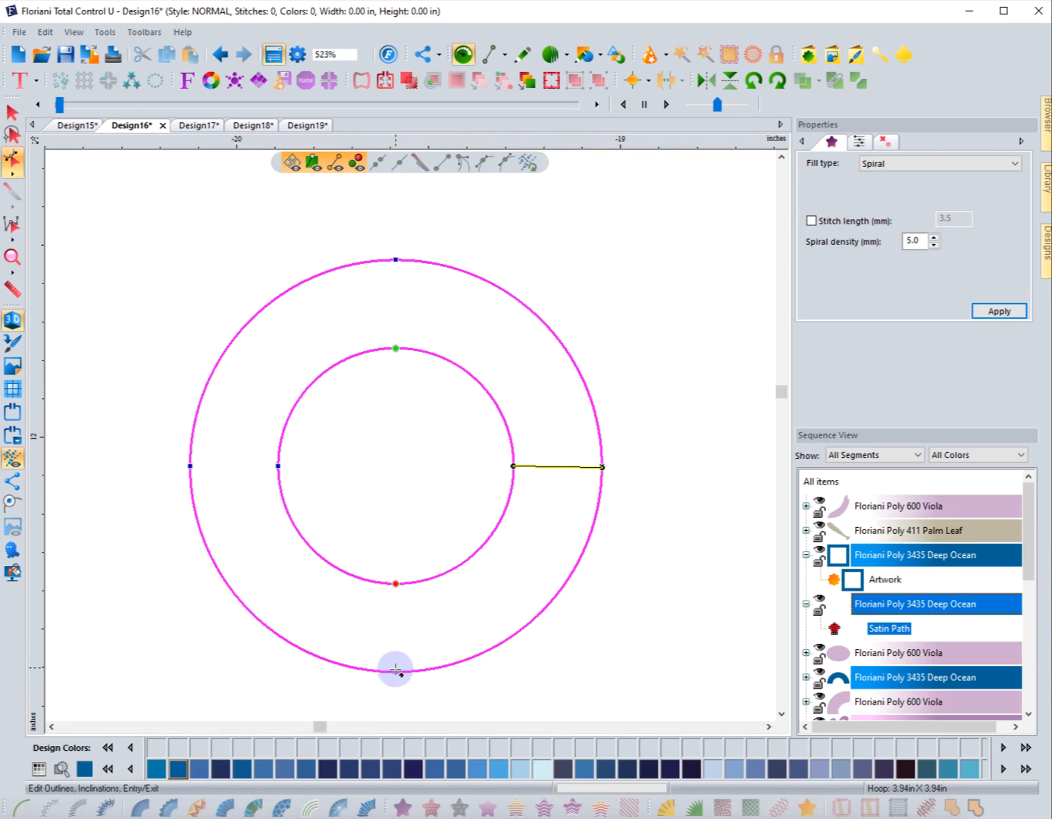
left_click_drag(396, 671, 396, 584)
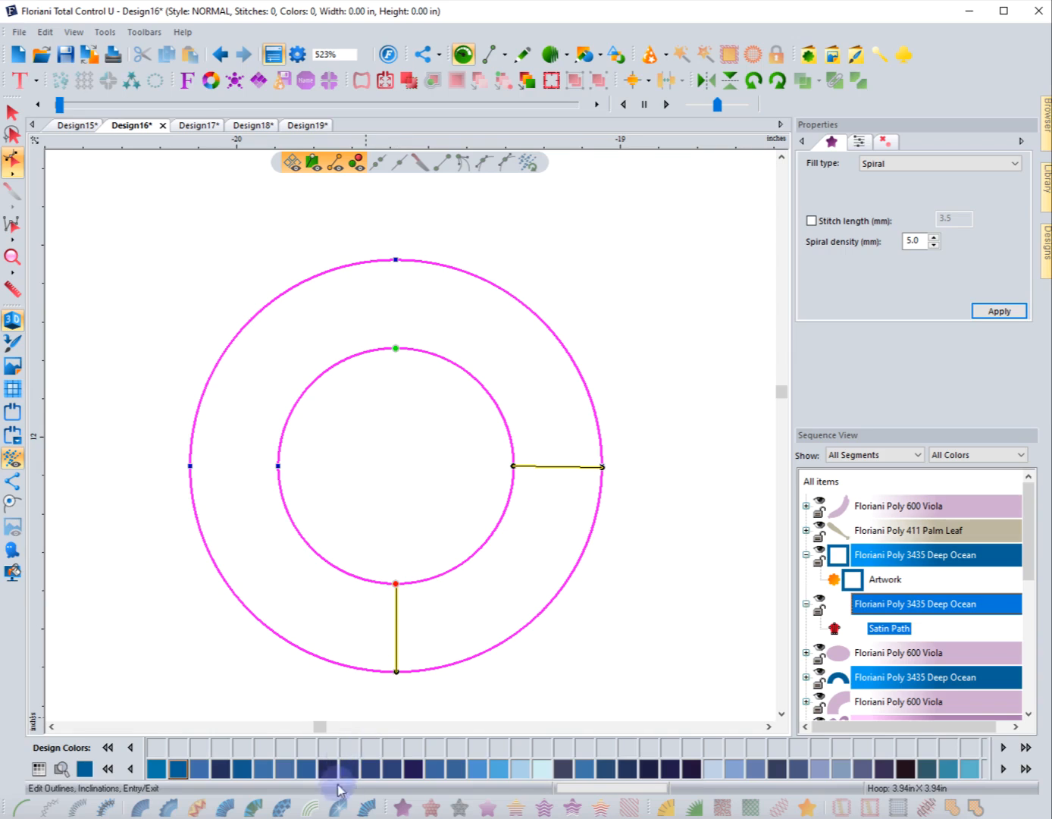
left_click_drag(191, 467, 275, 461)
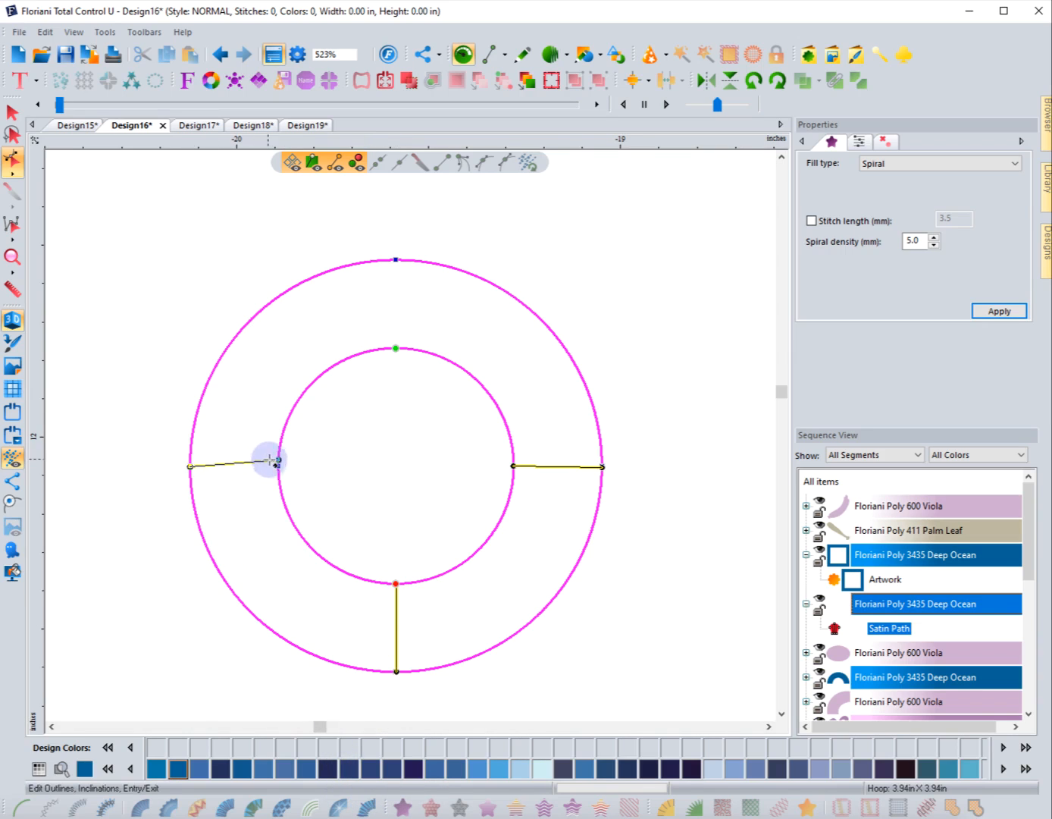
left_click_drag(395, 259, 396, 348)
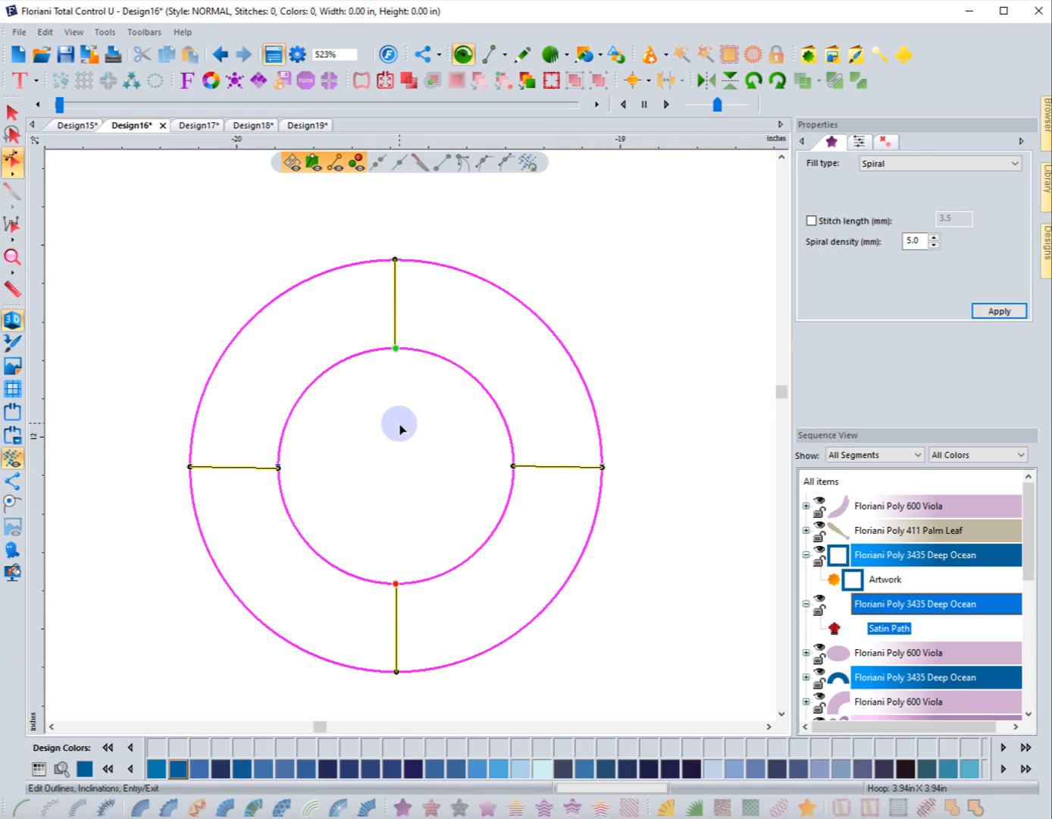
Finish the ring's inclination lines to generate its stitches and change its stitch type to Gradient Satin.
right_click(400, 424)
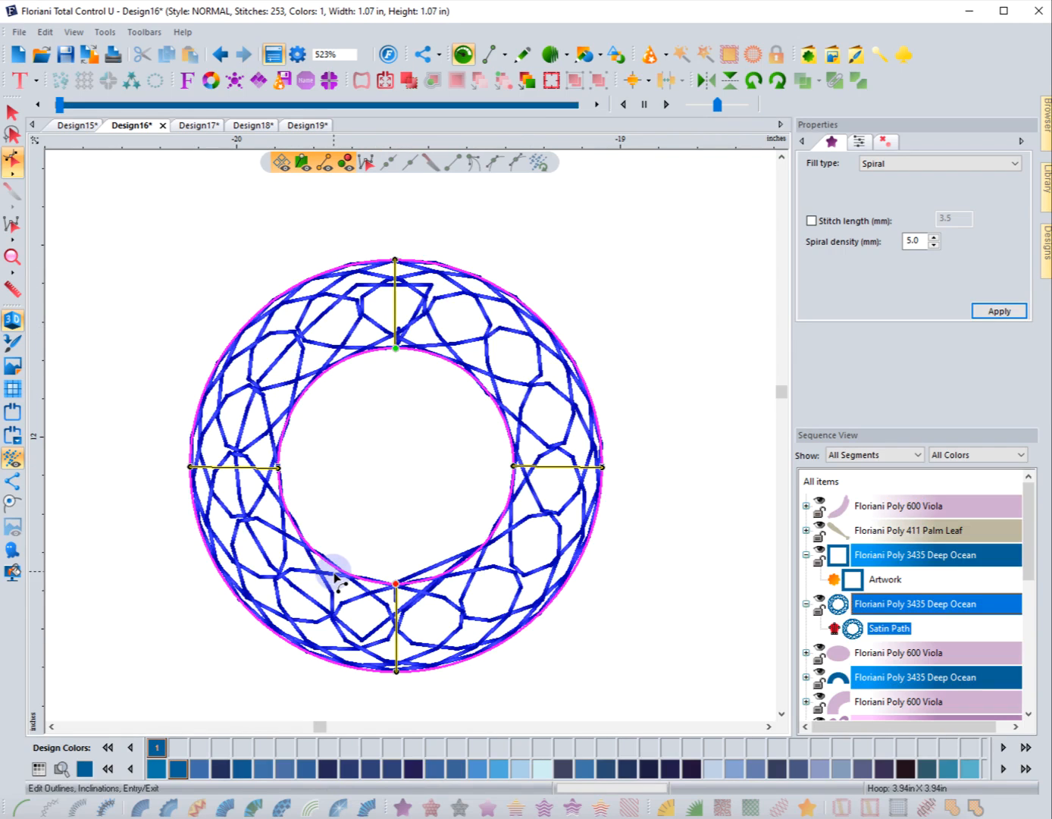
left_click(12, 111)
left_click(285, 286)
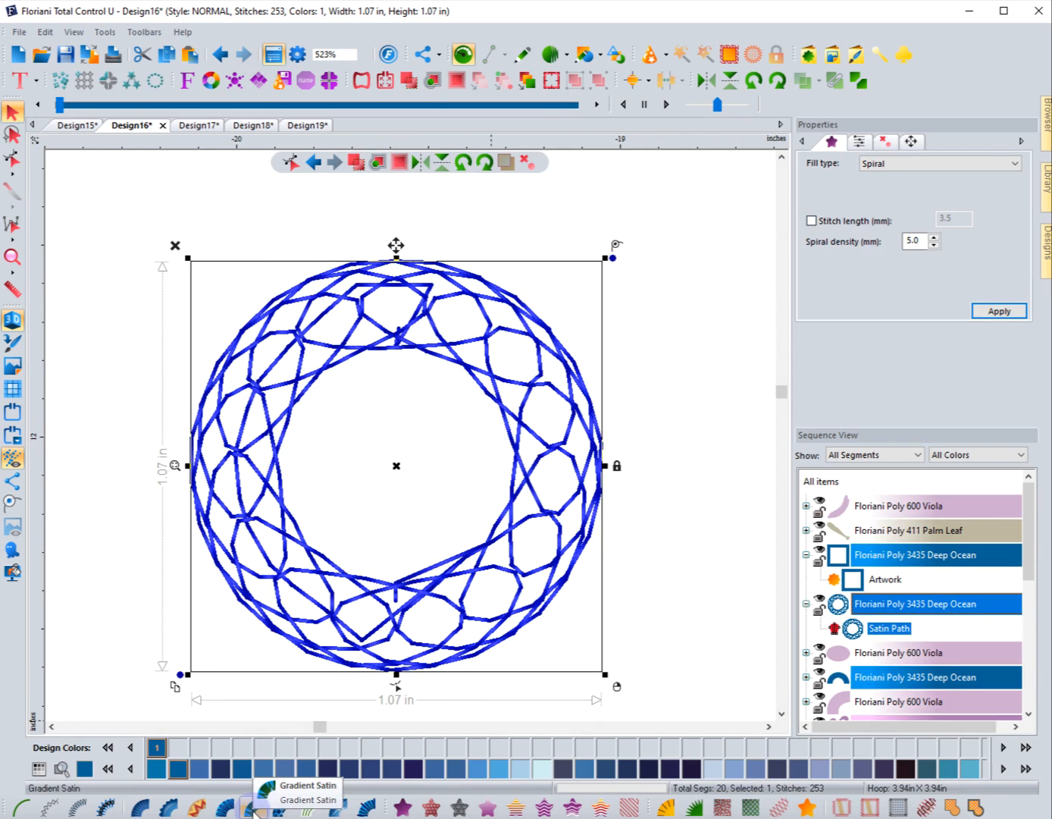
left_click(253, 808)
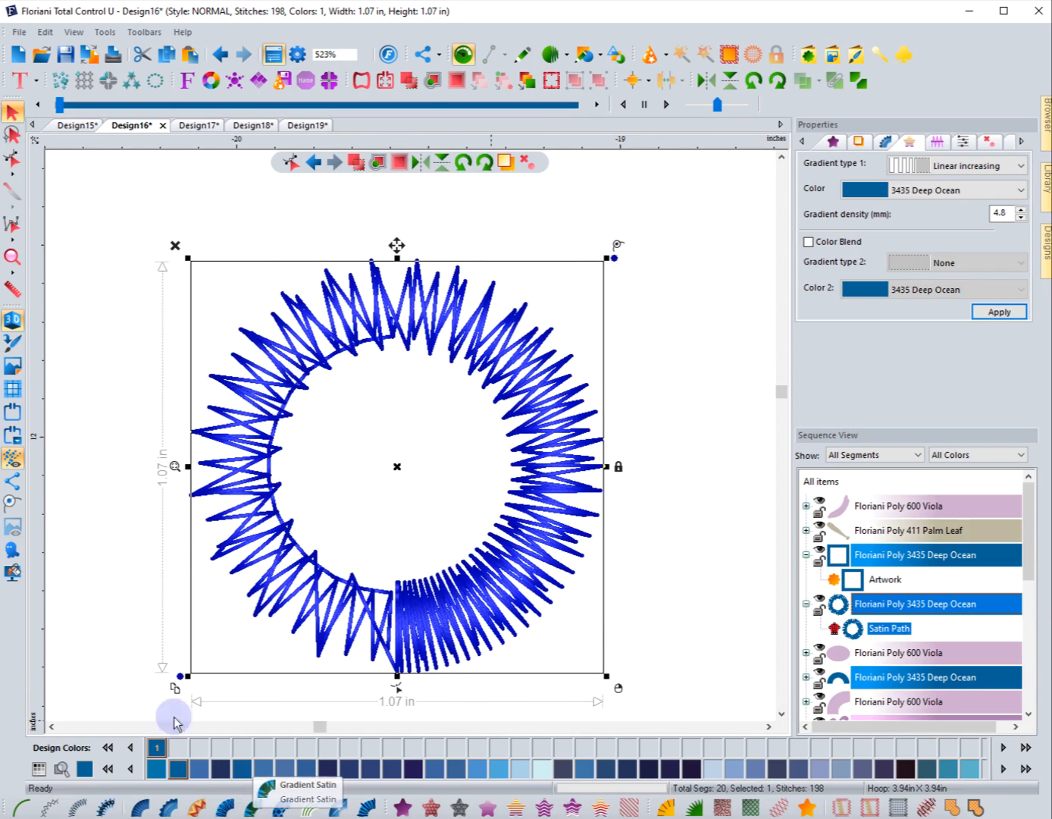
left_click(126, 575)
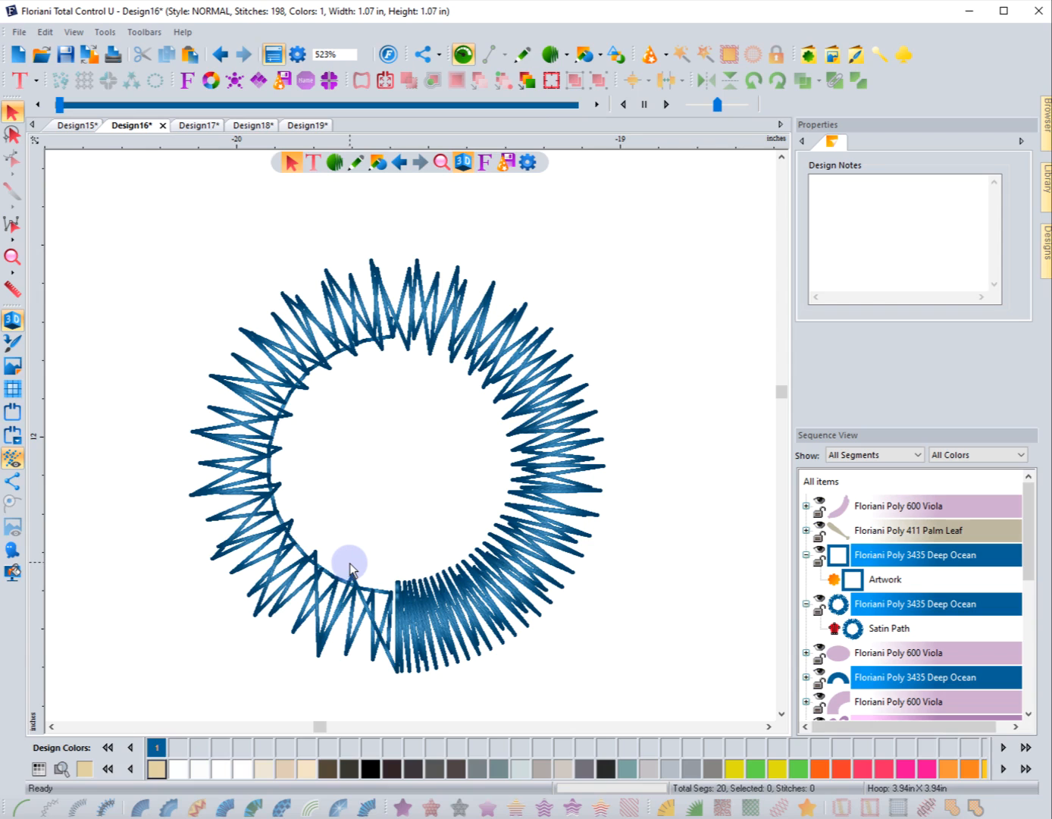
Try the Linear decreasing and Convex gradient types on the gradient satin ring.
scroll(349, 570, "down", 1)
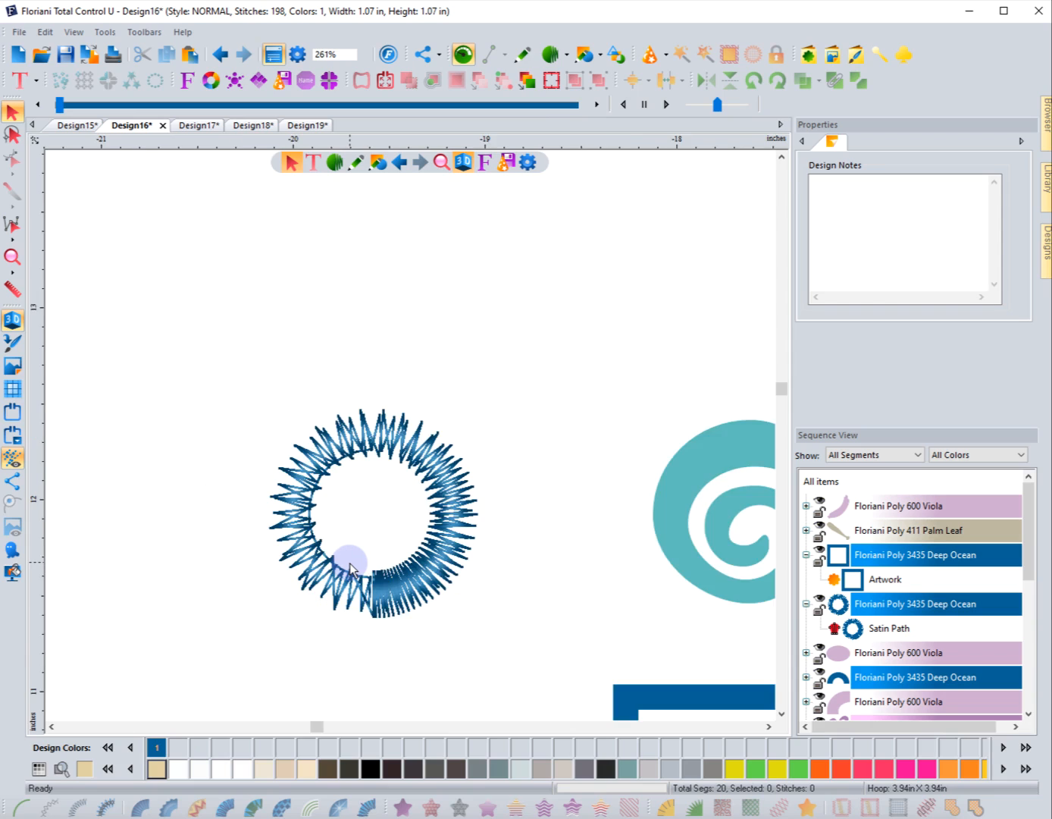
left_click(425, 618)
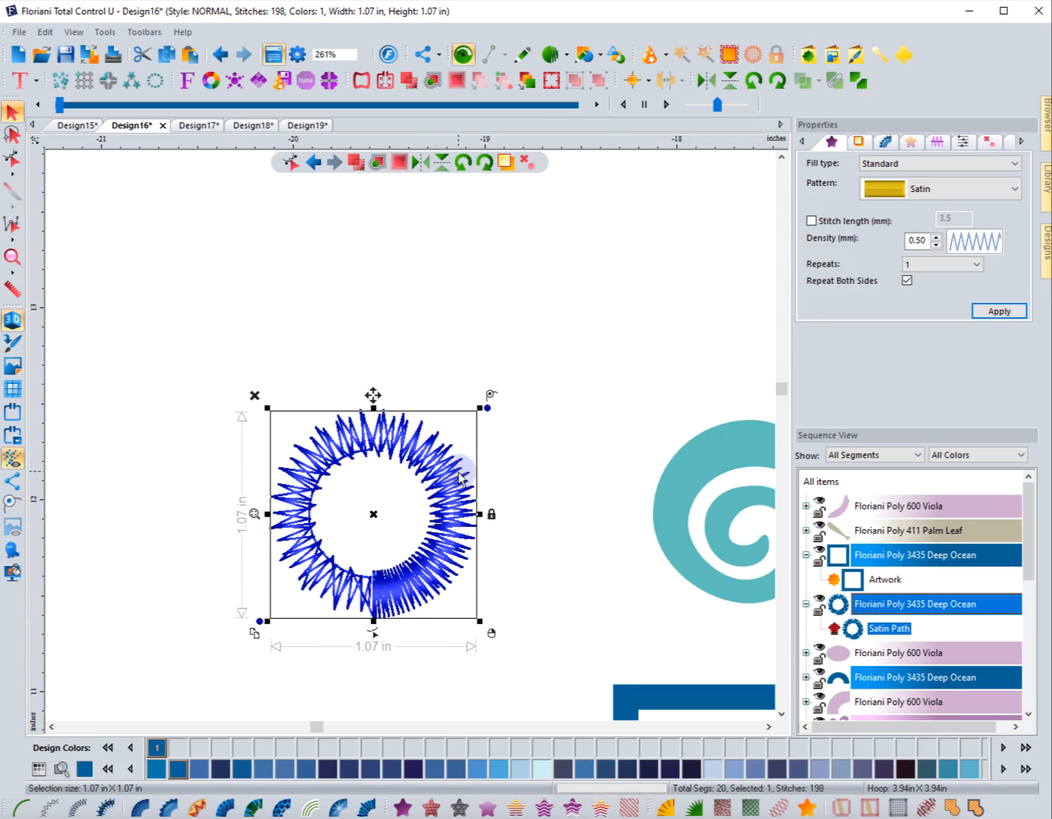
left_click(911, 143)
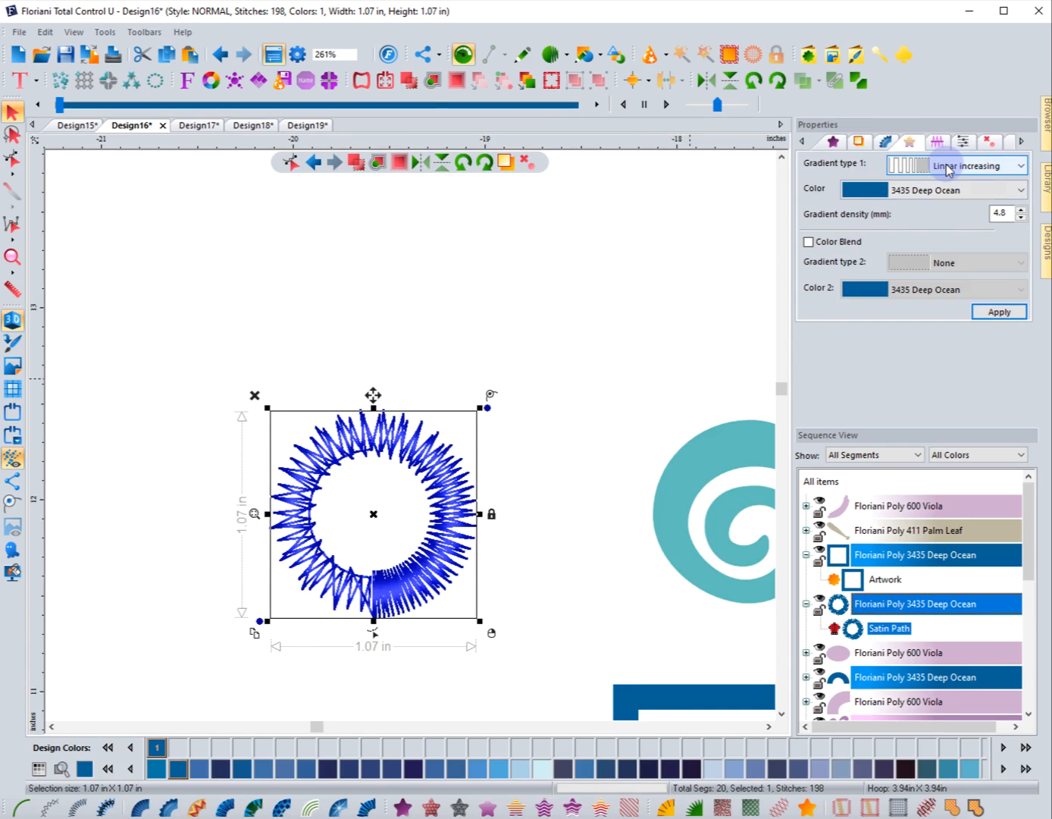
left_click(946, 170)
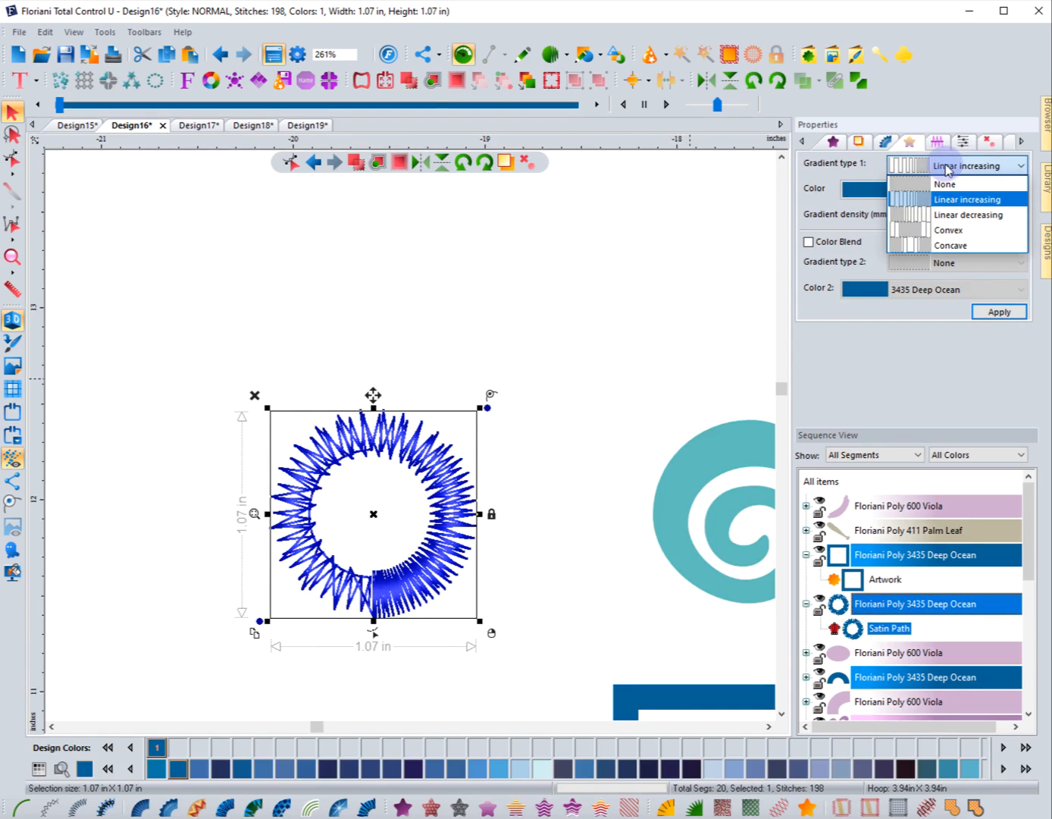
left_click(948, 216)
left_click(1000, 312)
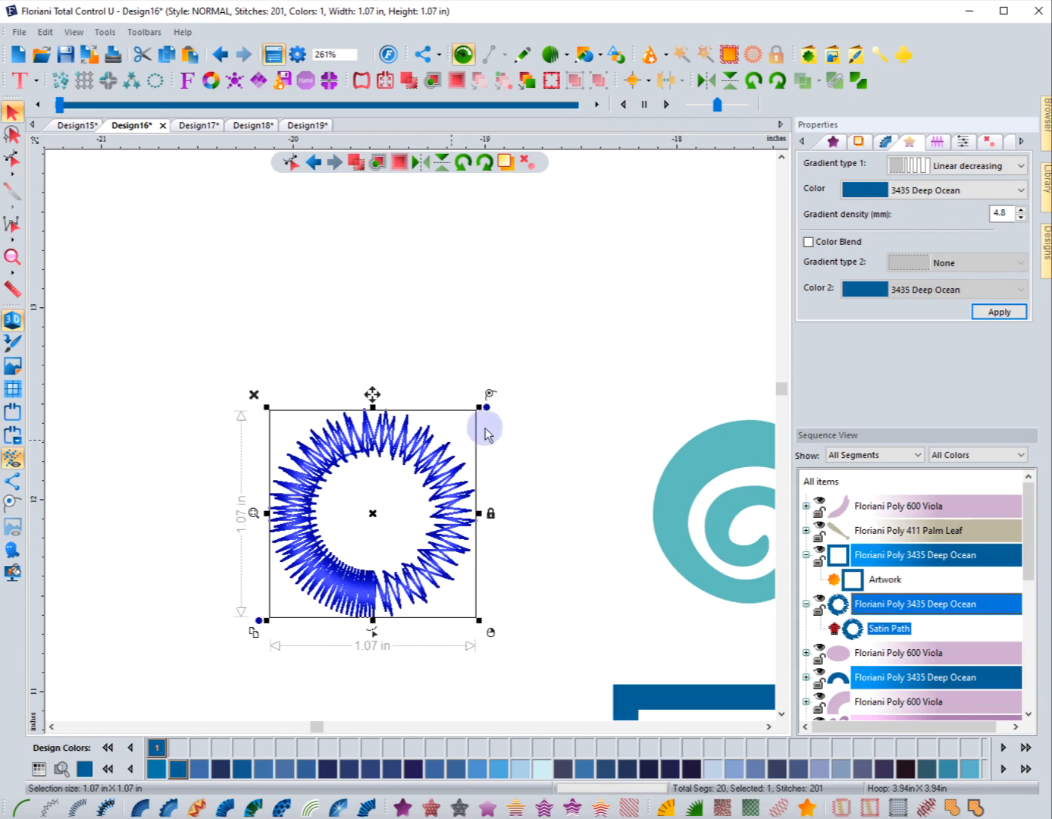
left_click(946, 167)
left_click(953, 237)
left_click(998, 314)
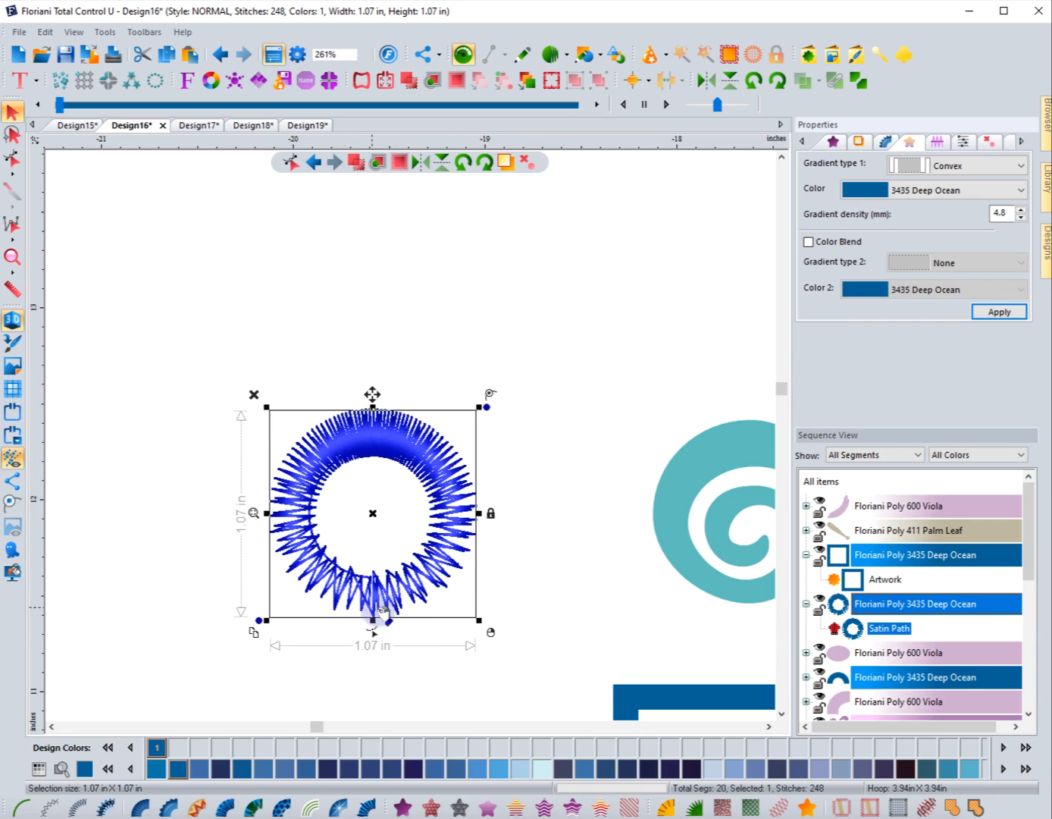
Set the ring's first gradient type to Concave and apply it.
left_click(918, 165)
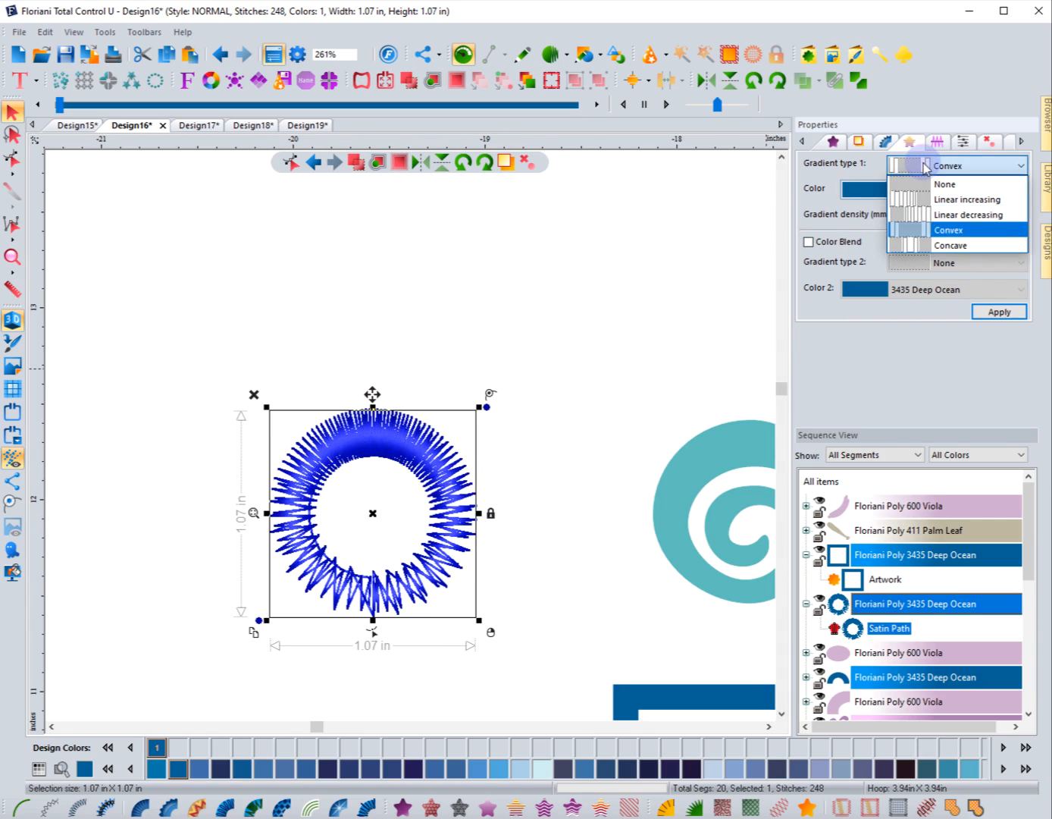
left_click(948, 246)
left_click(999, 312)
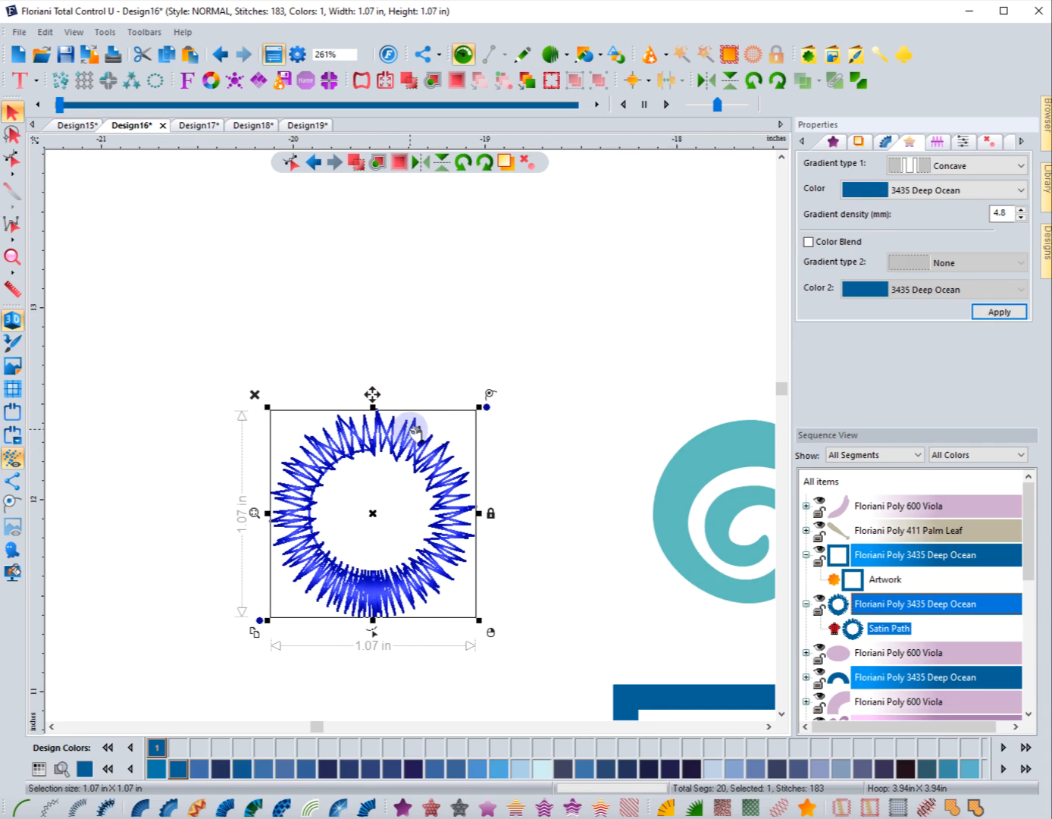
Turn off the Parallel underlay on the gradient ring, apply the change and check the bare stitches.
left_click(857, 143)
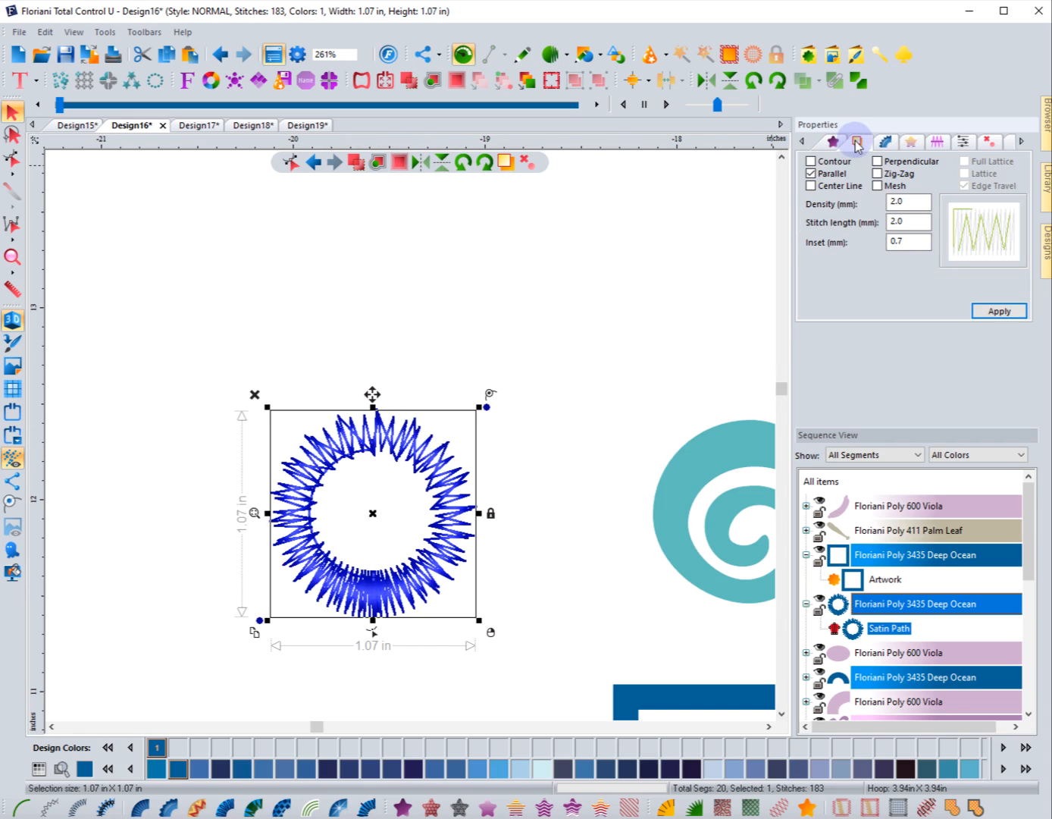
left_click(813, 174)
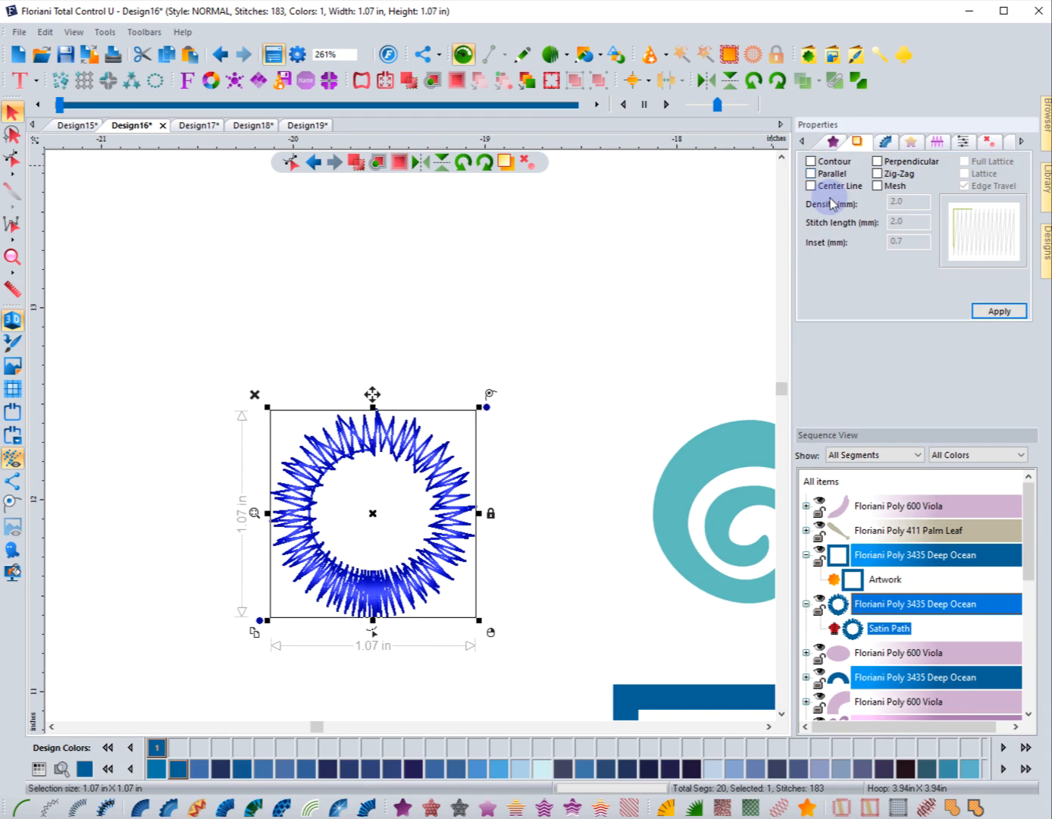
left_click(983, 304)
left_click(523, 303)
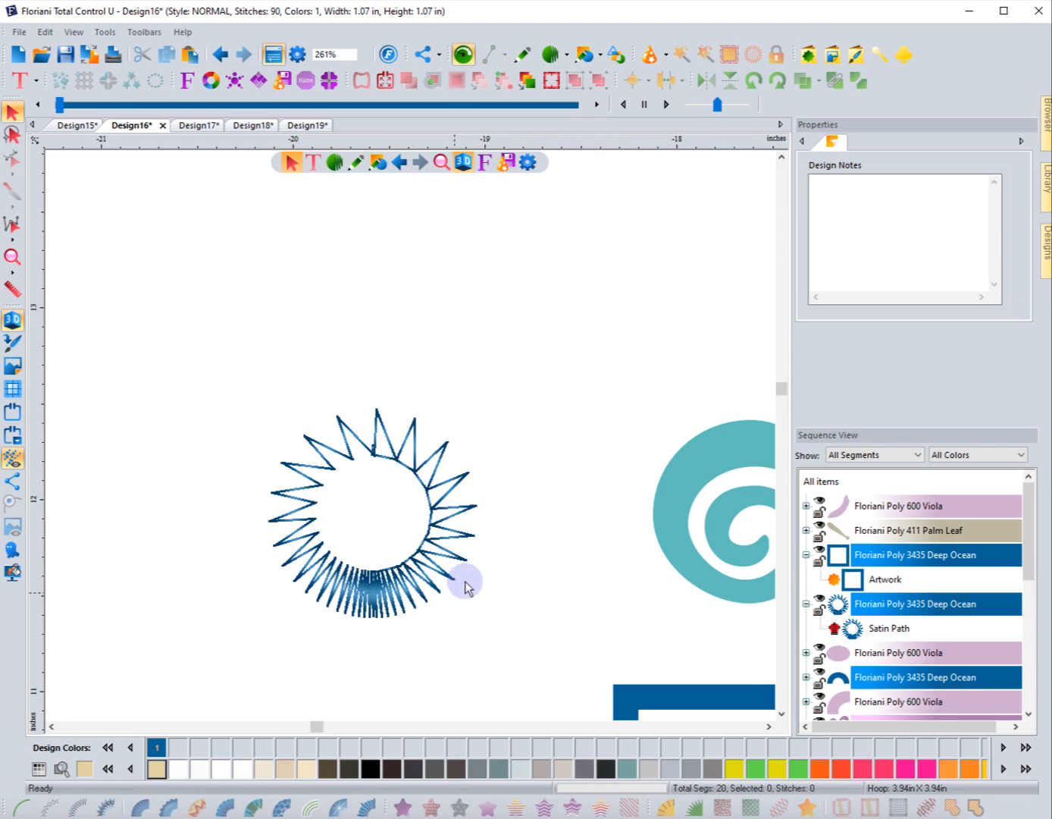
left_click(346, 567)
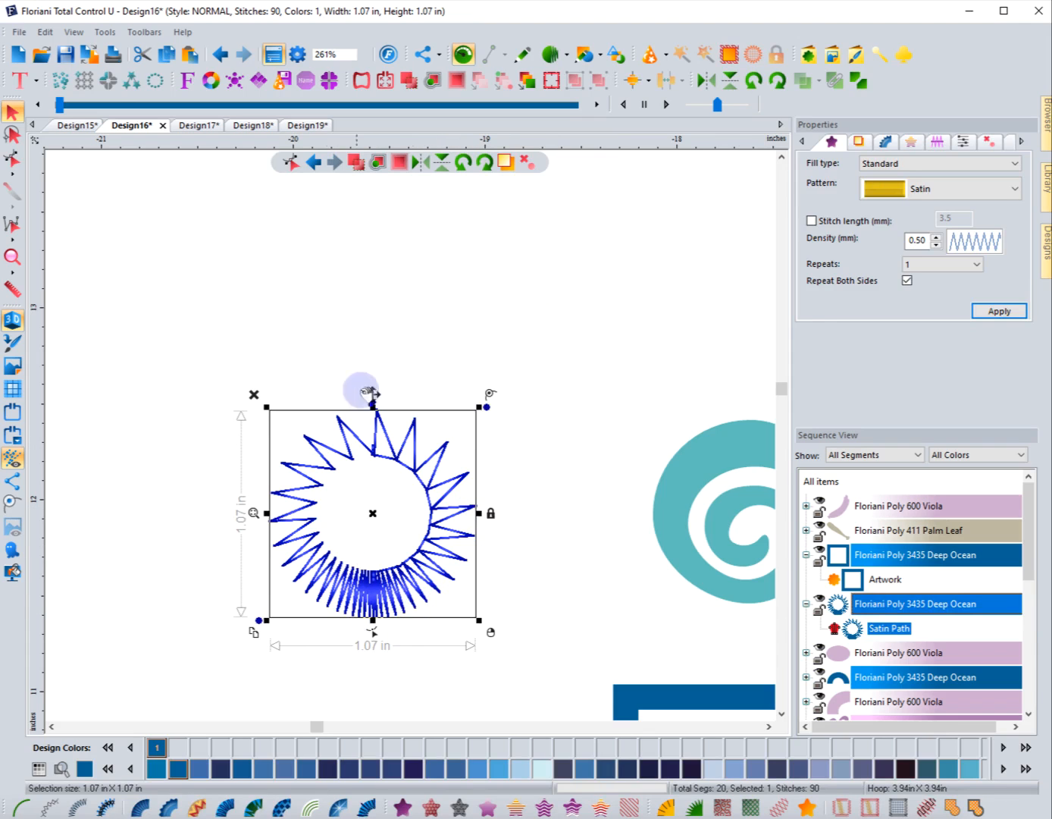
left_click(536, 433)
Apply Gradient Satin to the blue square frame and draw inclination lines joining its inner and outer outlines at all four corners.
scroll(555, 641, "down", 2)
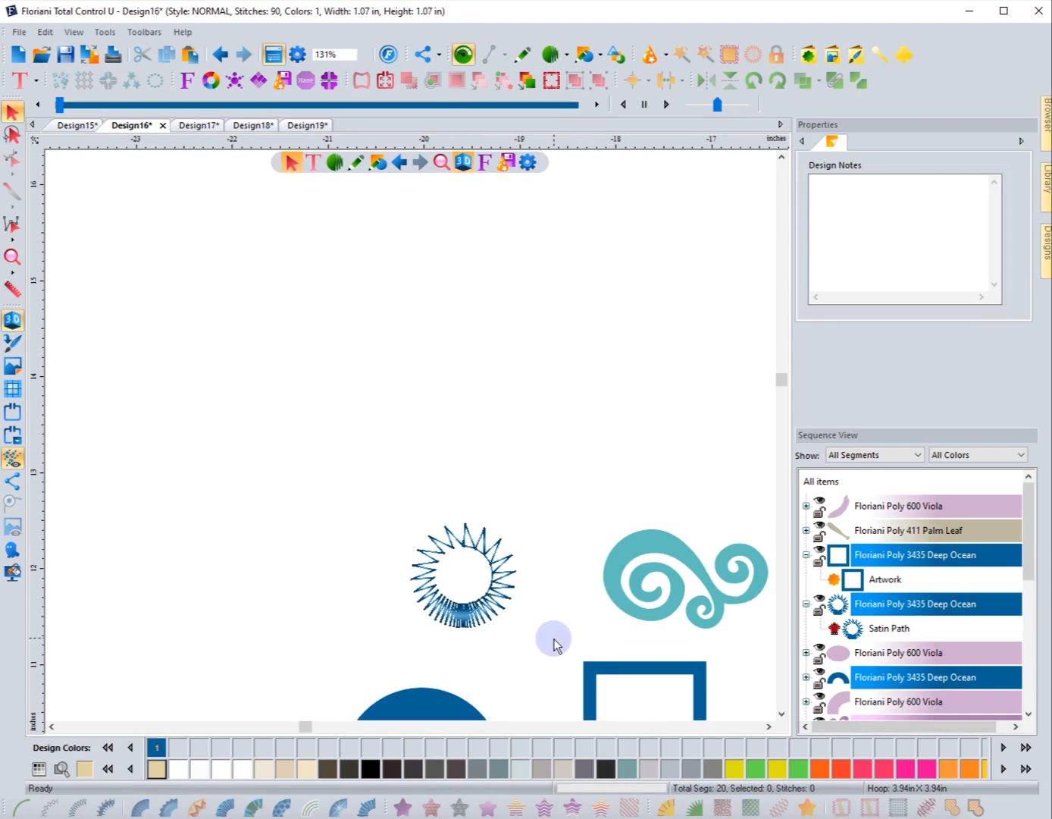
double_click(781, 714)
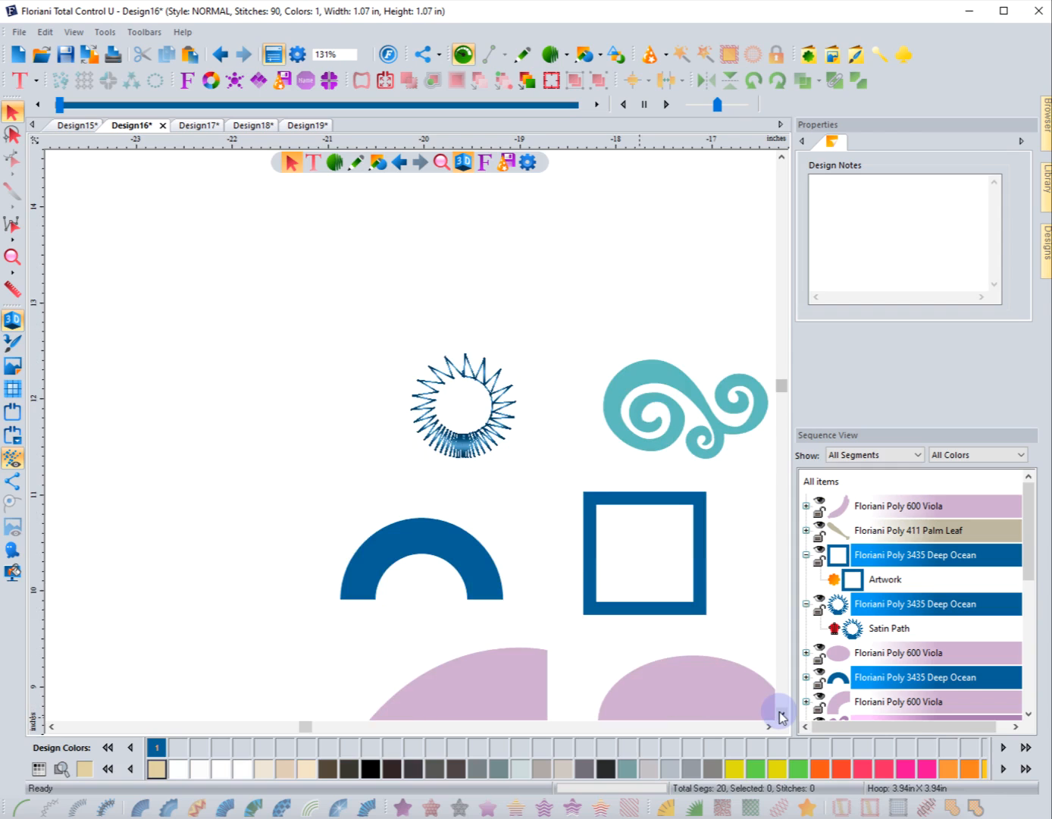
left_click(604, 611)
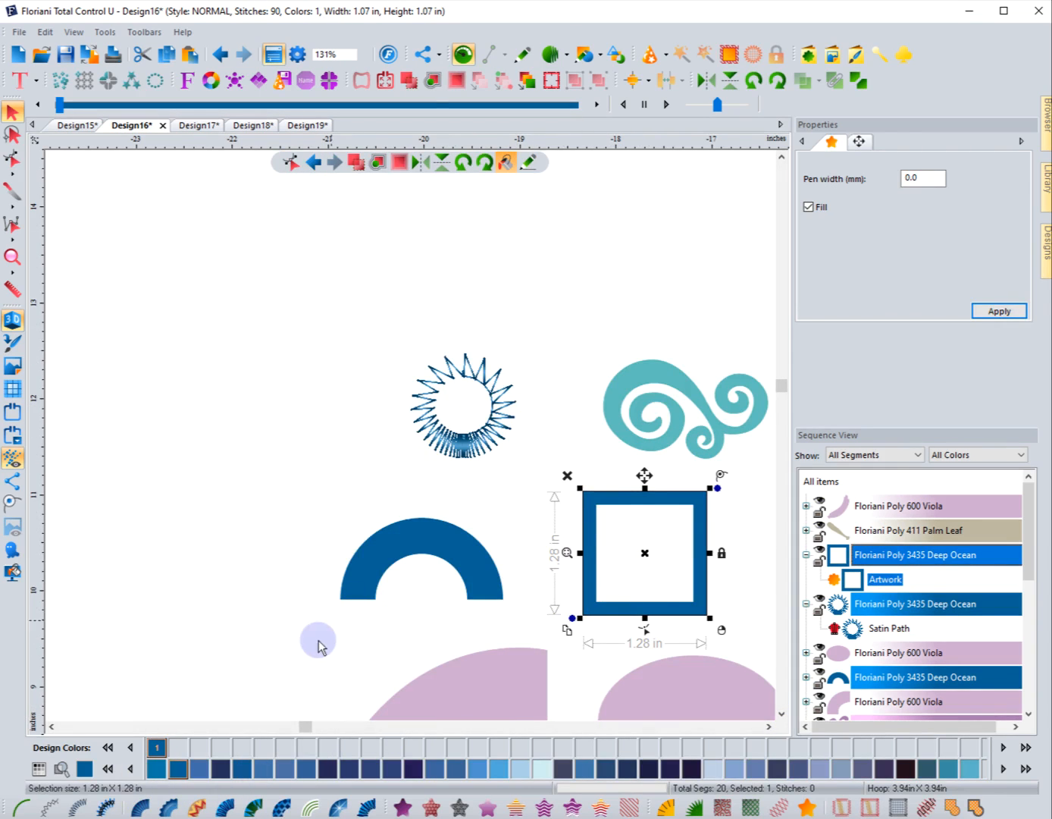
left_click(250, 810)
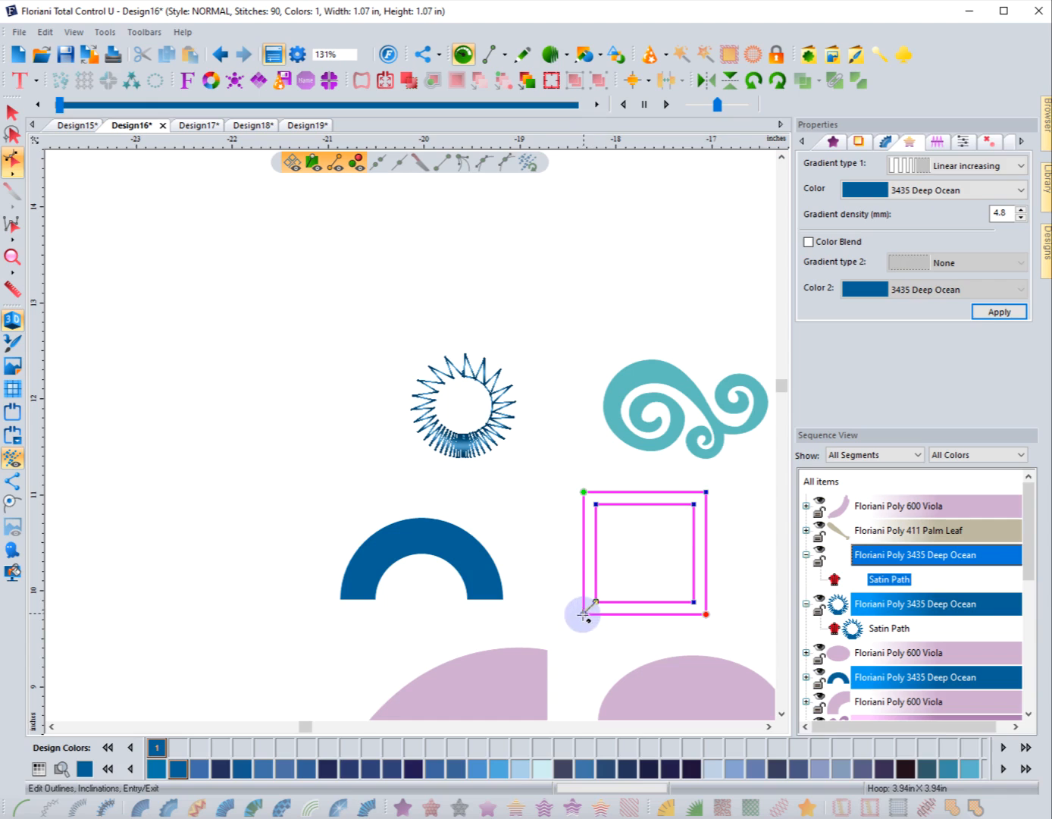
left_click(584, 613)
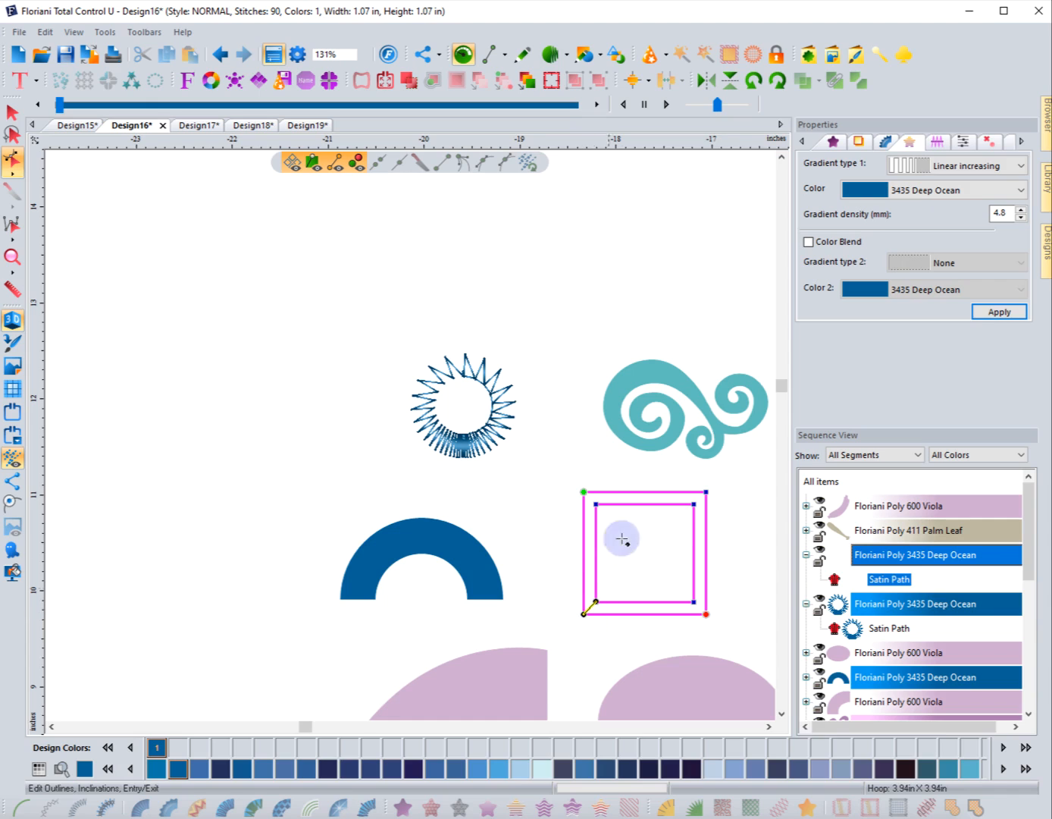
left_click(572, 486)
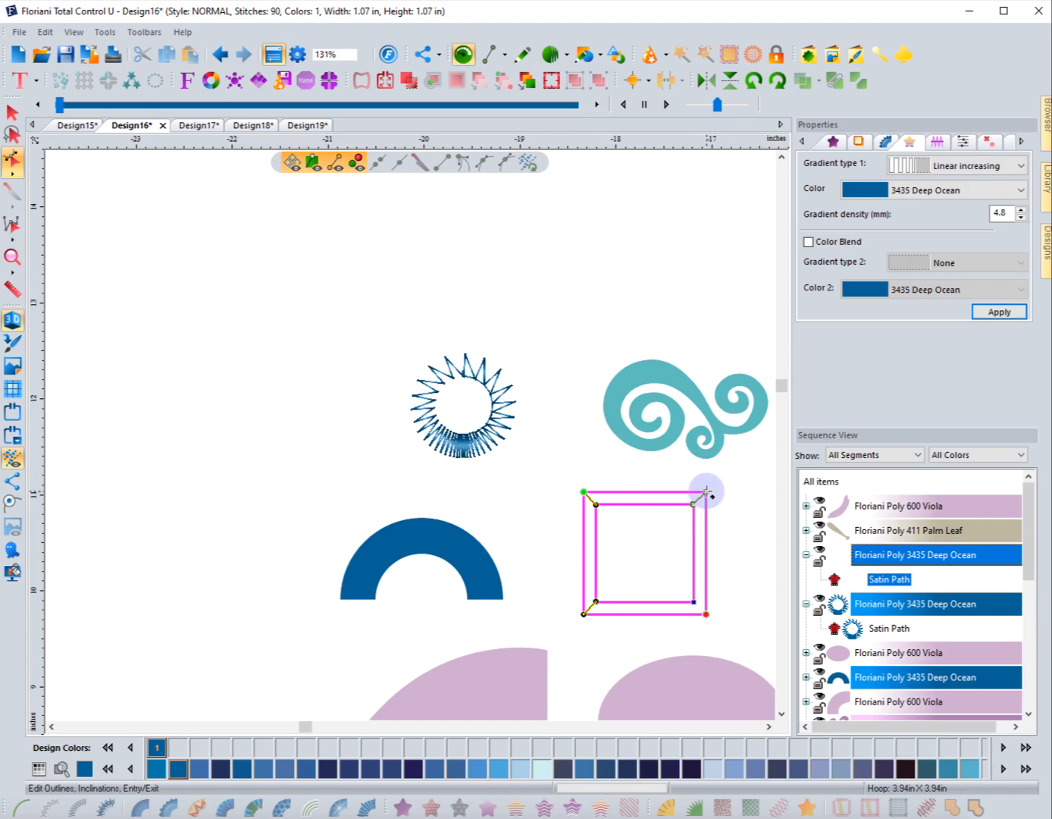
left_click(706, 493)
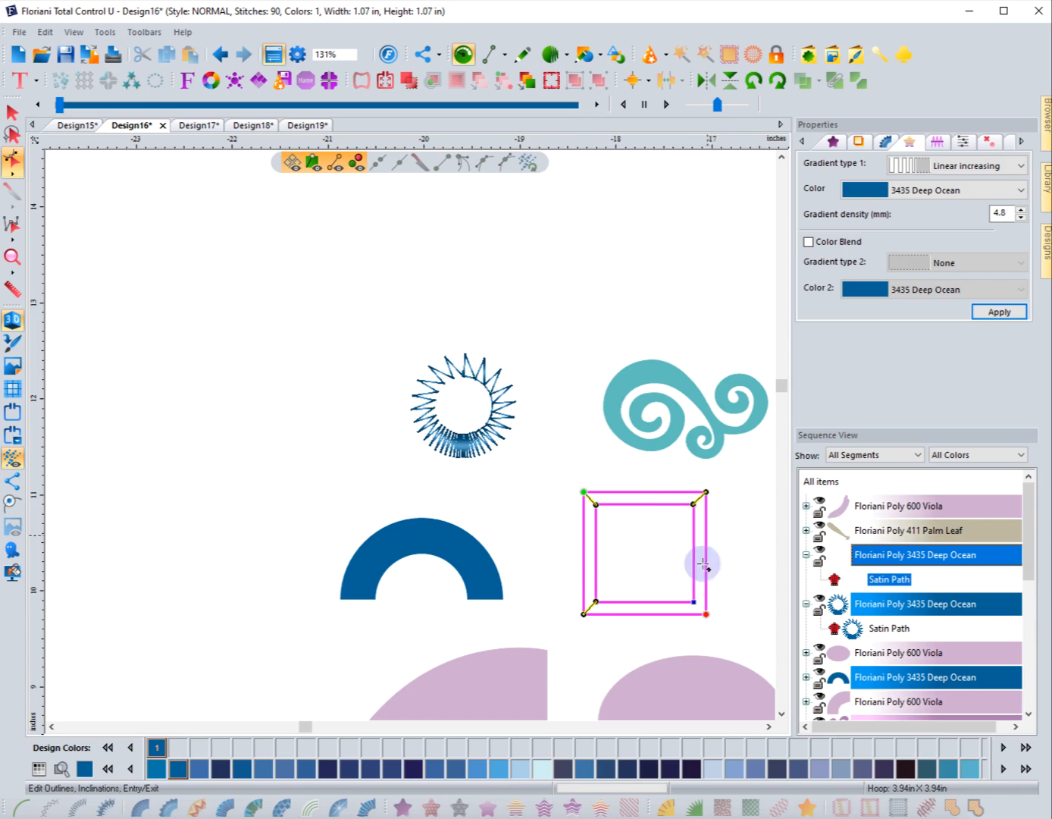
left_click(706, 613)
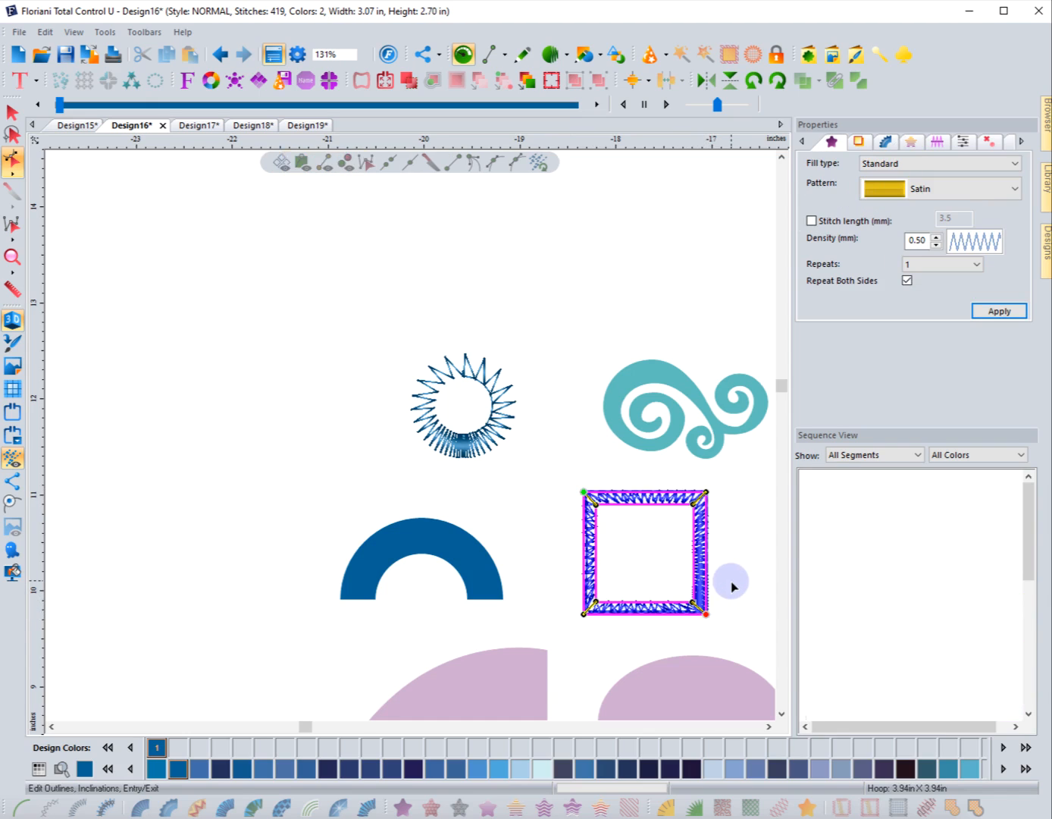
Turn off the Parallel underlay on the square frame and apply the change.
left_click(859, 142)
left_click(999, 310)
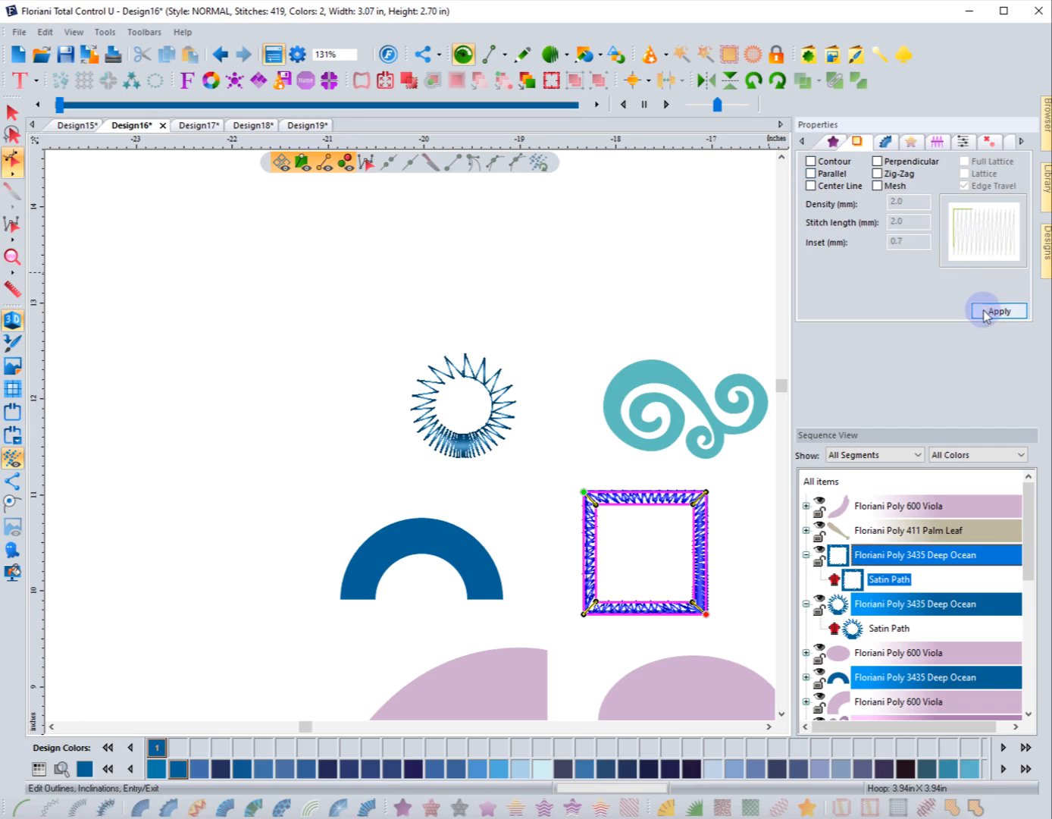
left_click(578, 349)
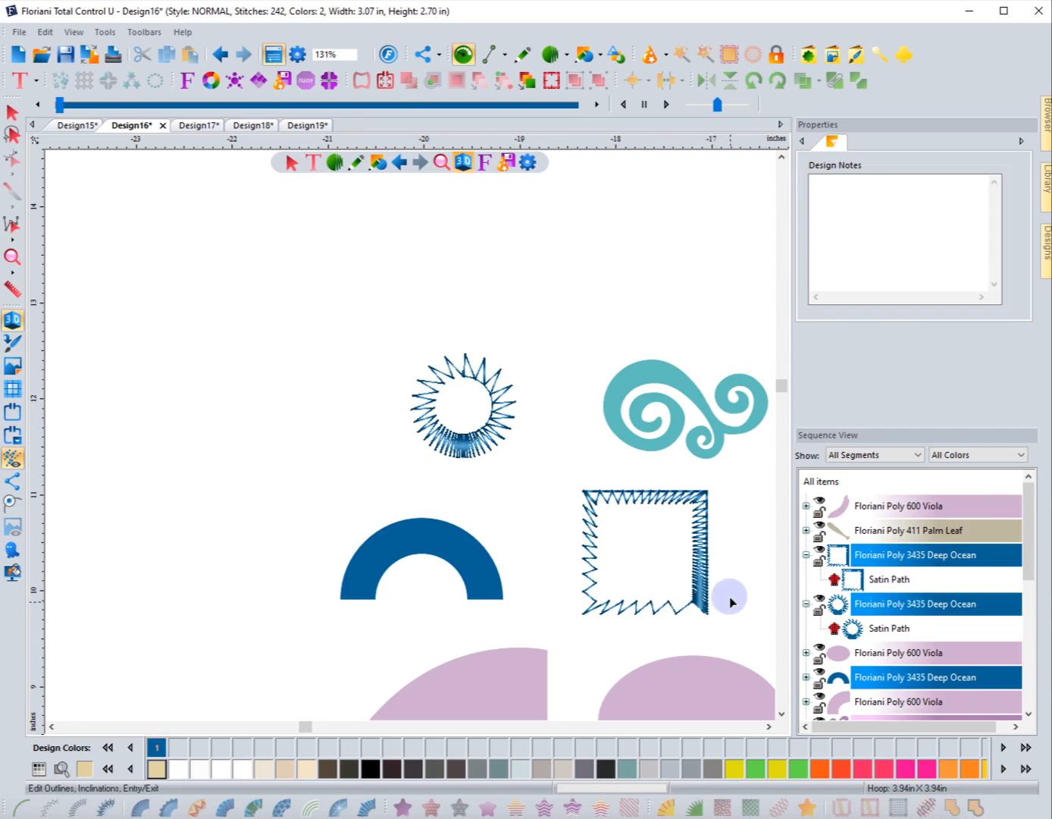
Move the square frame's stitch start point from its upper-left corner to the lower-right corner beside the end point.
double_click(710, 586)
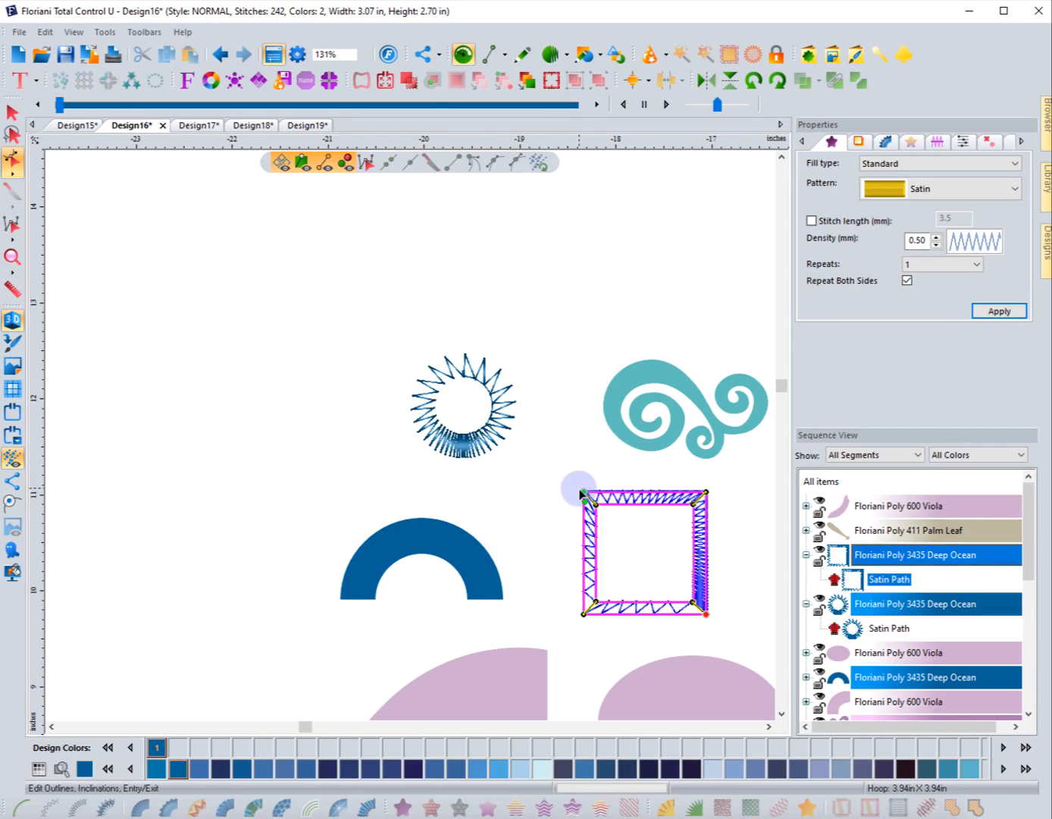
left_click(736, 609)
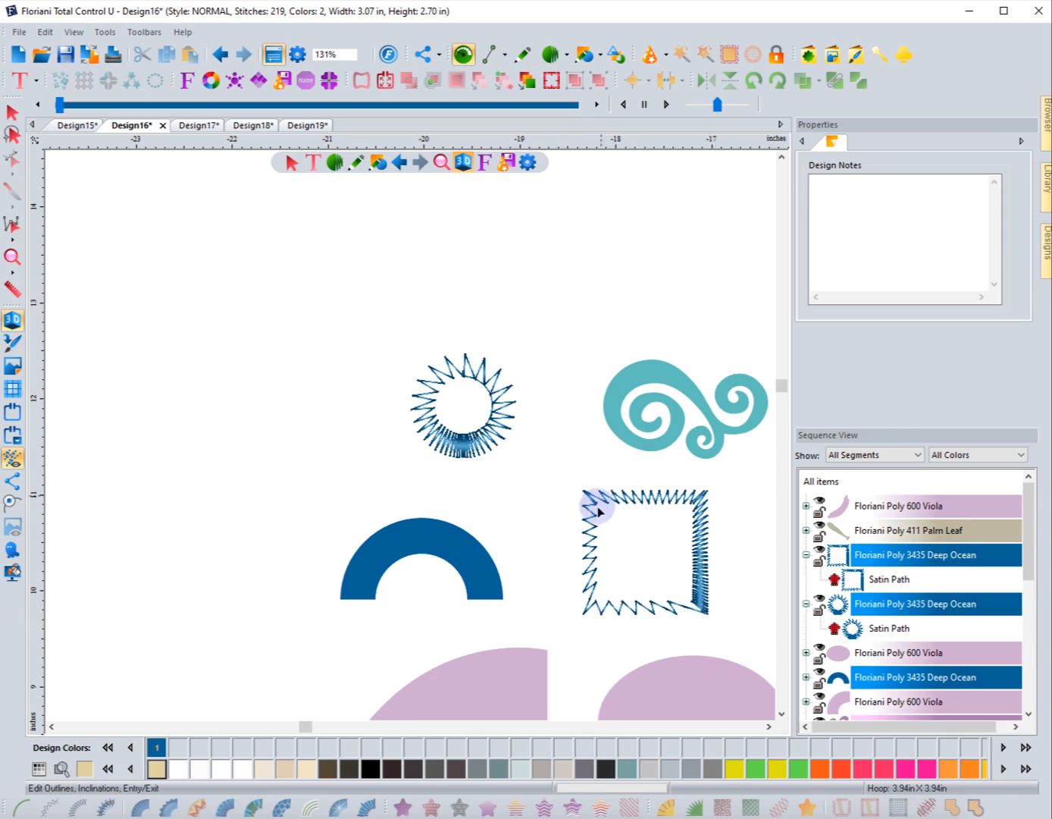
left_click(657, 510)
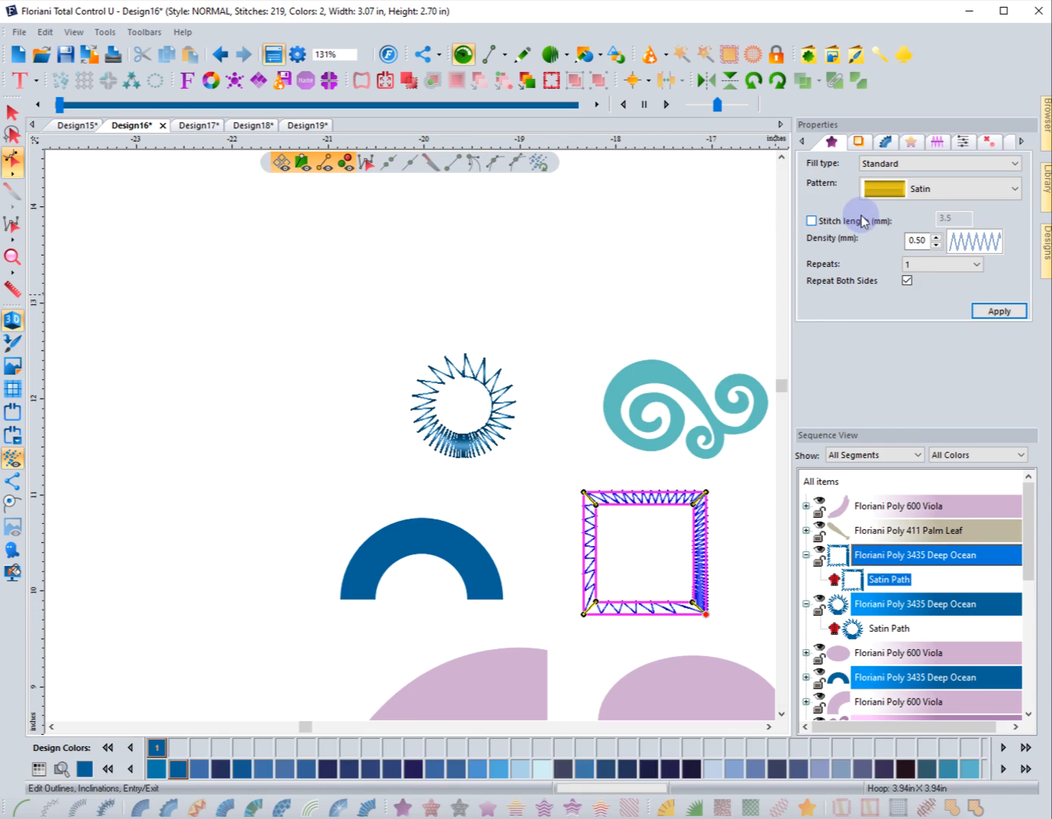
left_click(581, 443)
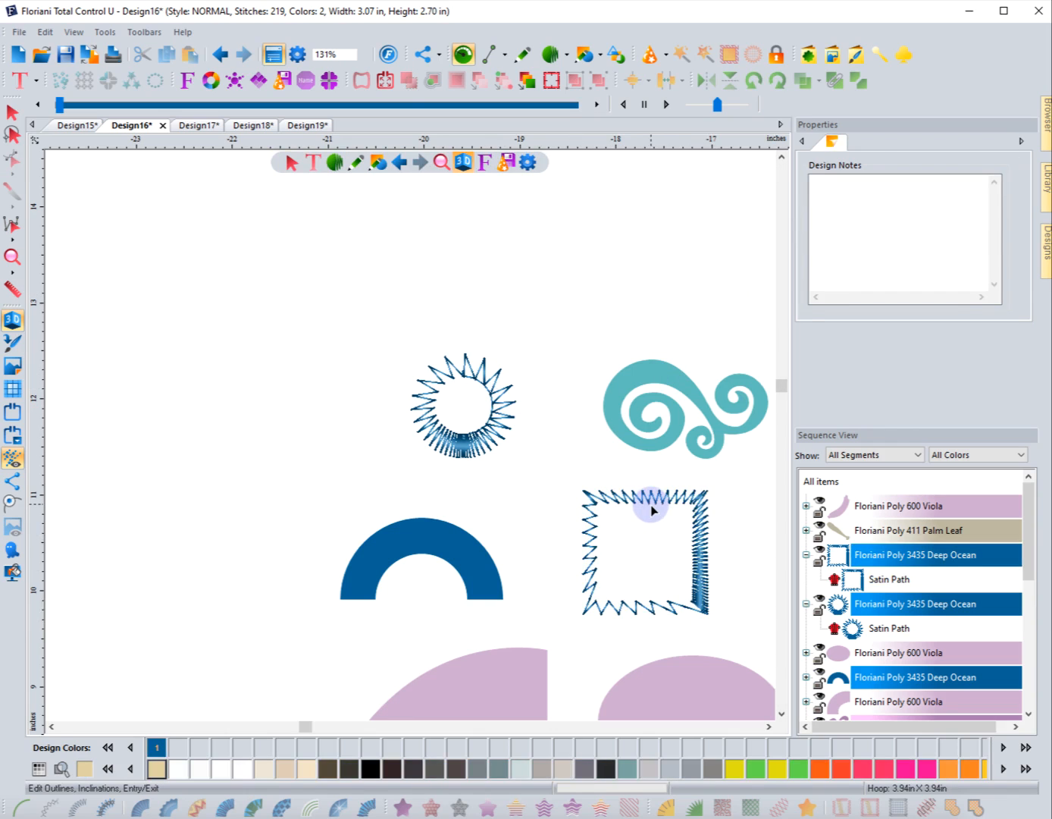
Duplicate the gradient satin square frame in place.
left_click(653, 511)
left_click(12, 111)
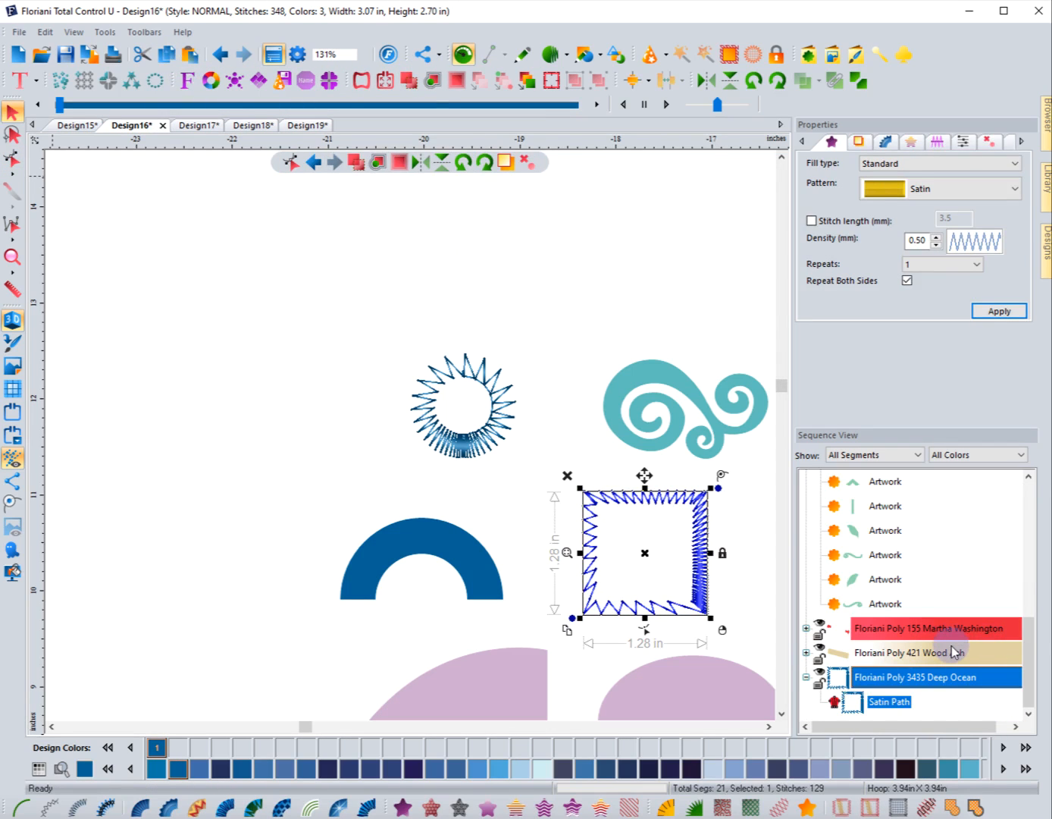
Set Gradient type 1 of the lower copy of the square frame to None and apply it.
scroll(953, 652, "up", 5)
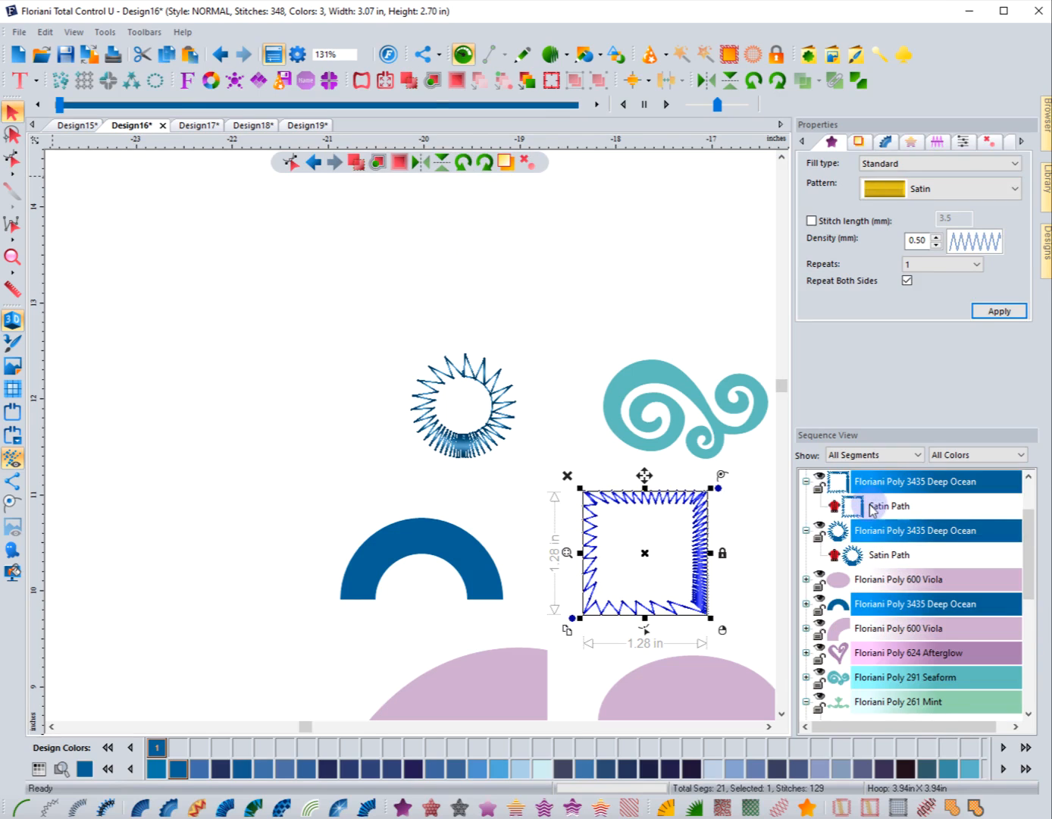
left_click(872, 510)
left_click(870, 487)
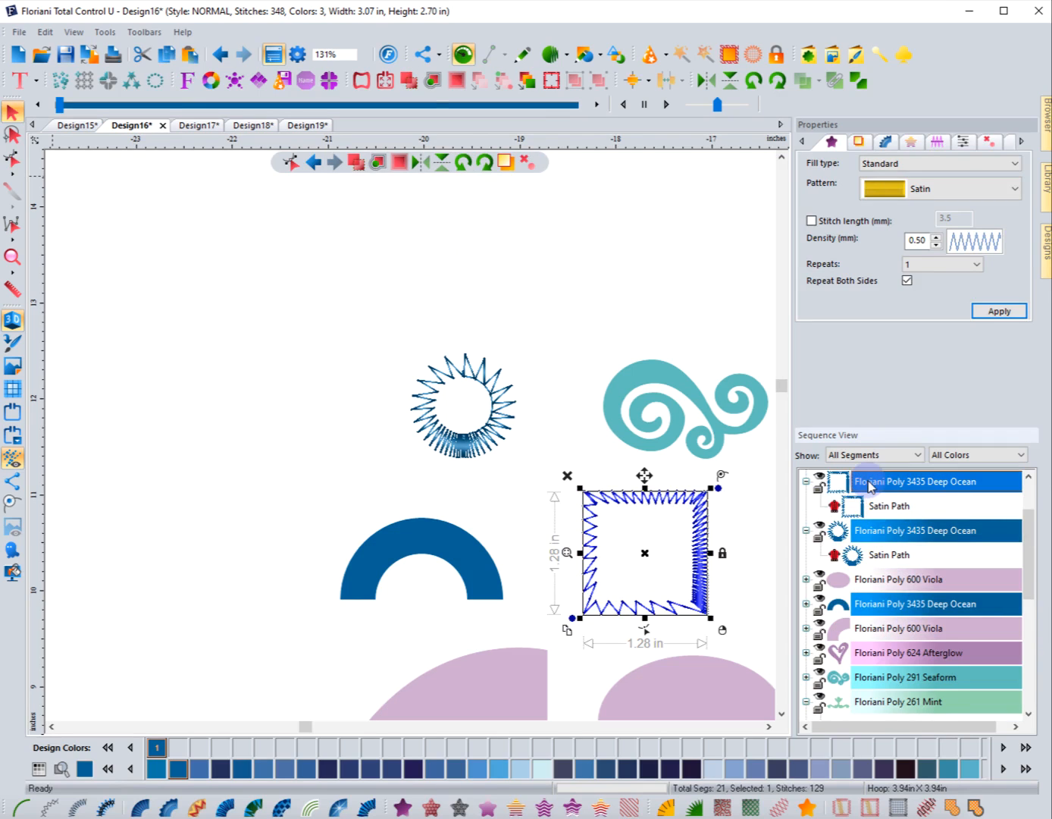
left_click(883, 512)
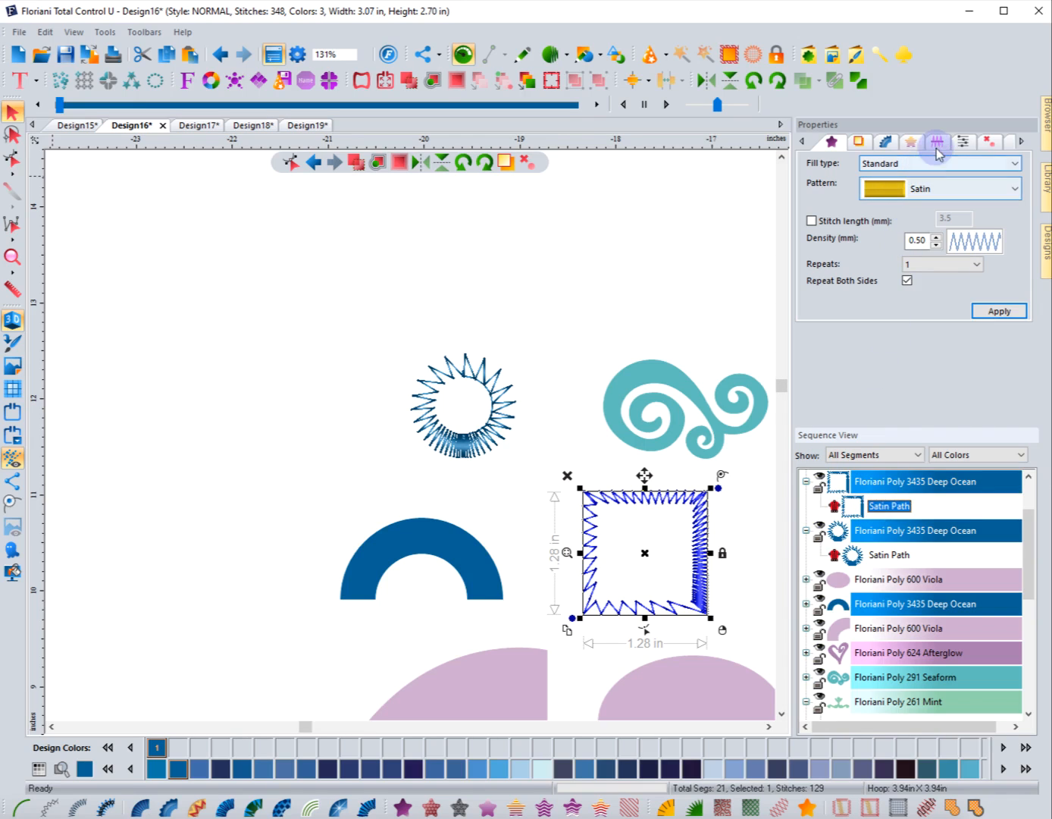
left_click(912, 141)
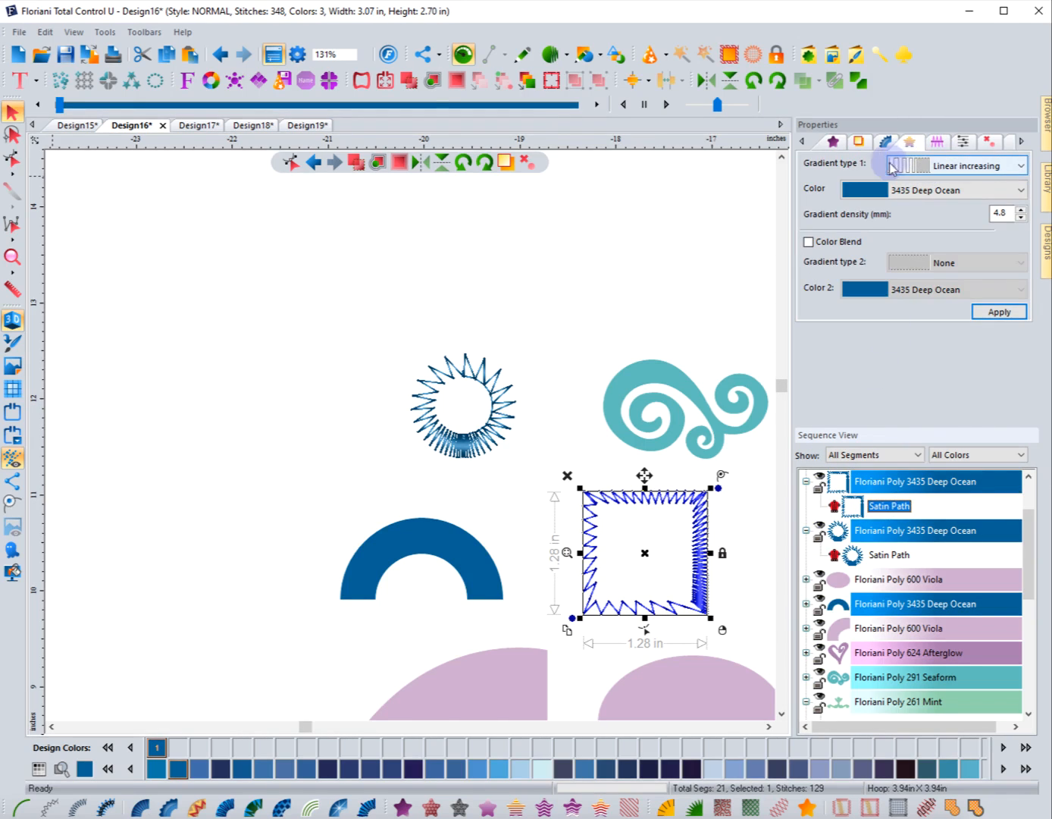
left_click(962, 171)
left_click(948, 179)
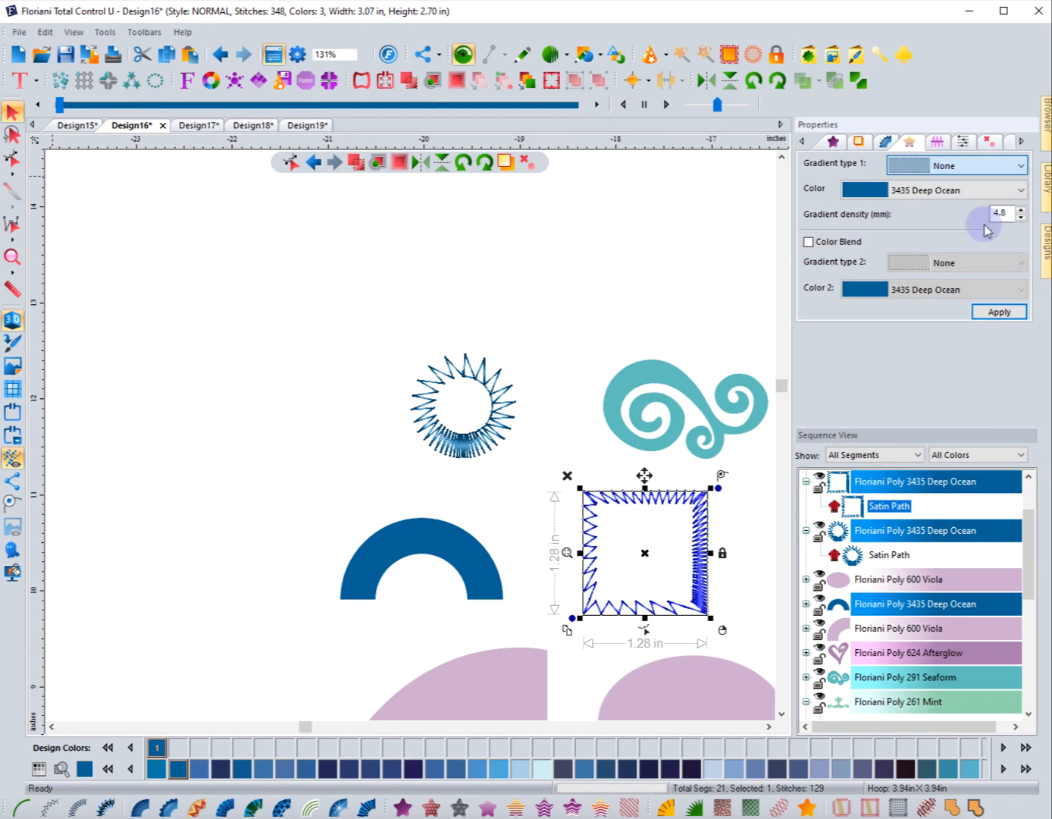
left_click(999, 312)
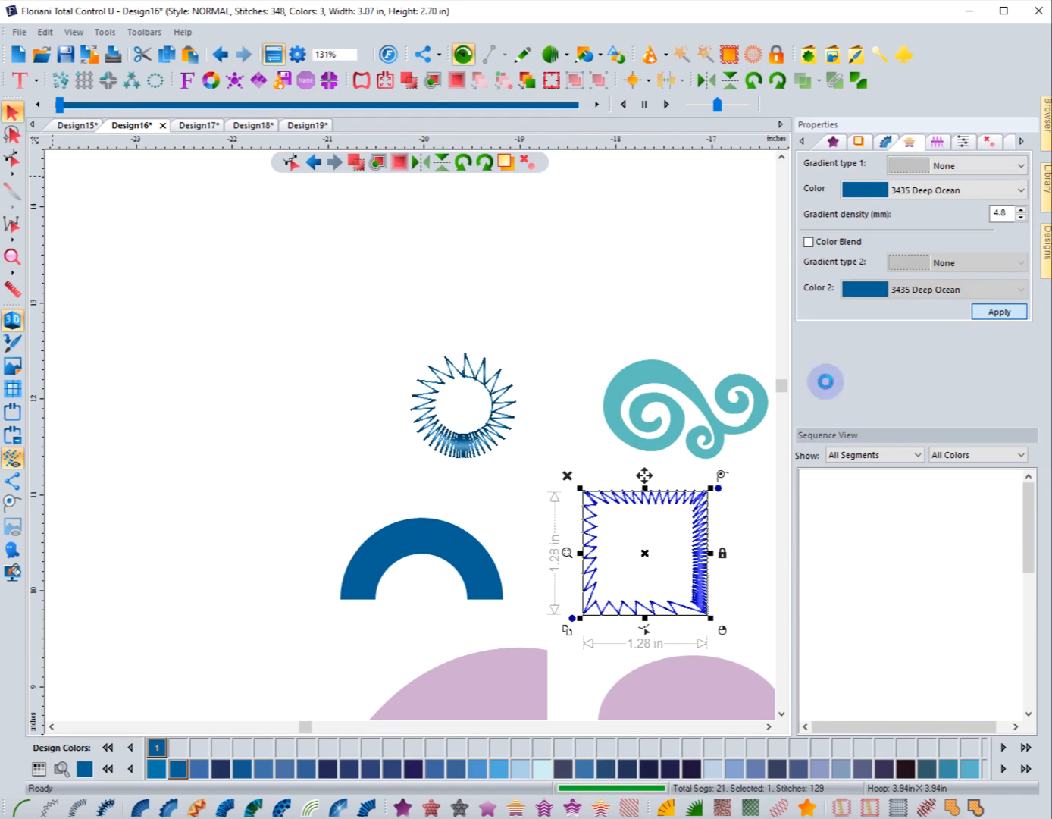
Recolor the upper gradient copy of the square frame to Floriani Poly 310 Colony Blue.
left_click(588, 312)
left_click(890, 701)
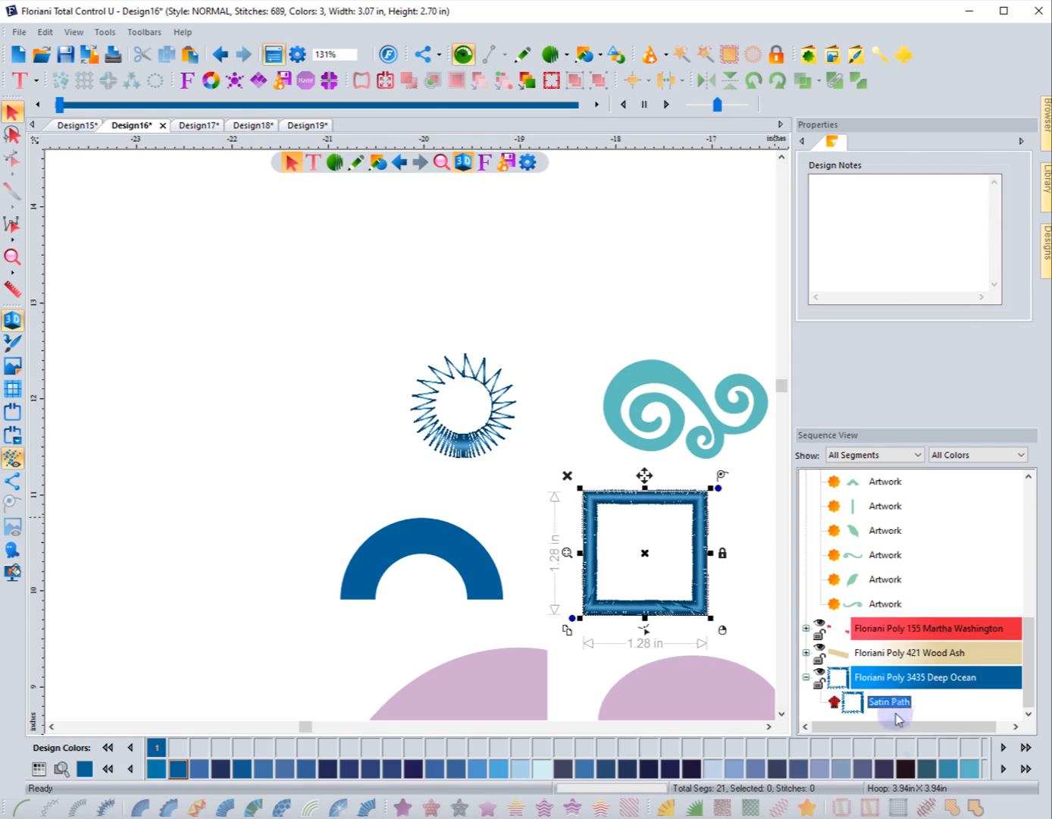
left_click(550, 390)
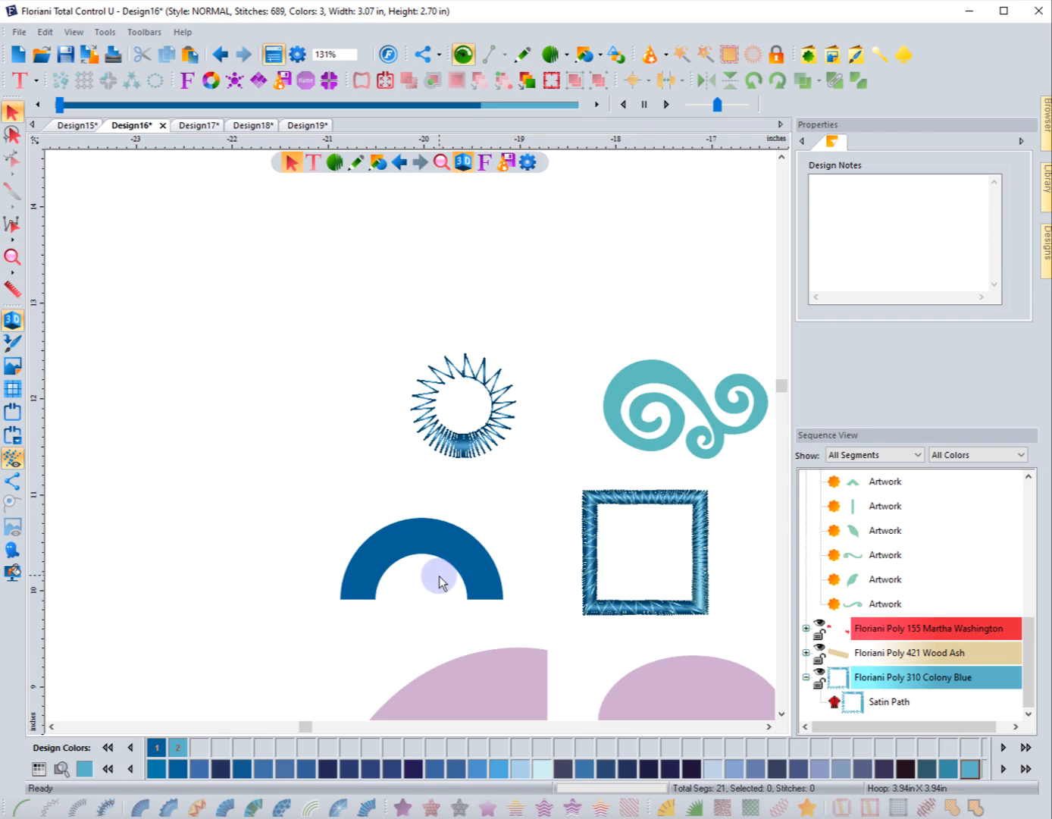
Convert the blue half-ring artwork to a Fancy satin with inclination lines across both ends and at the crown.
left_click(502, 580)
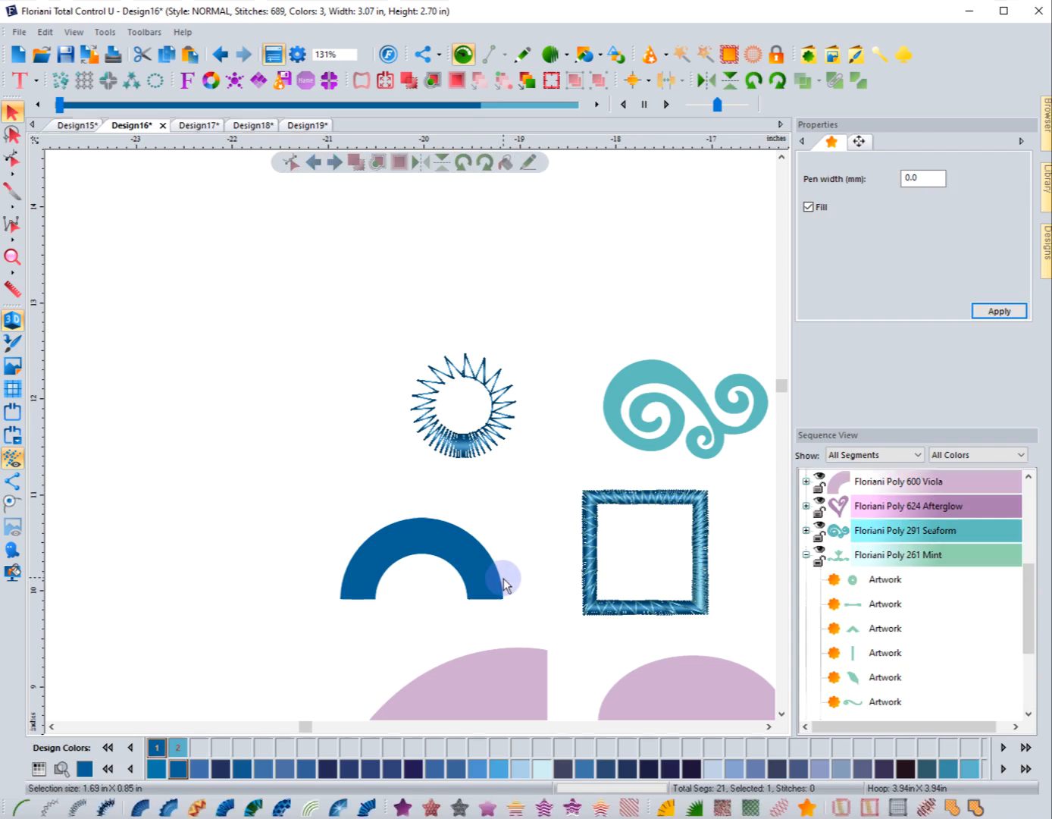
left_click(281, 808)
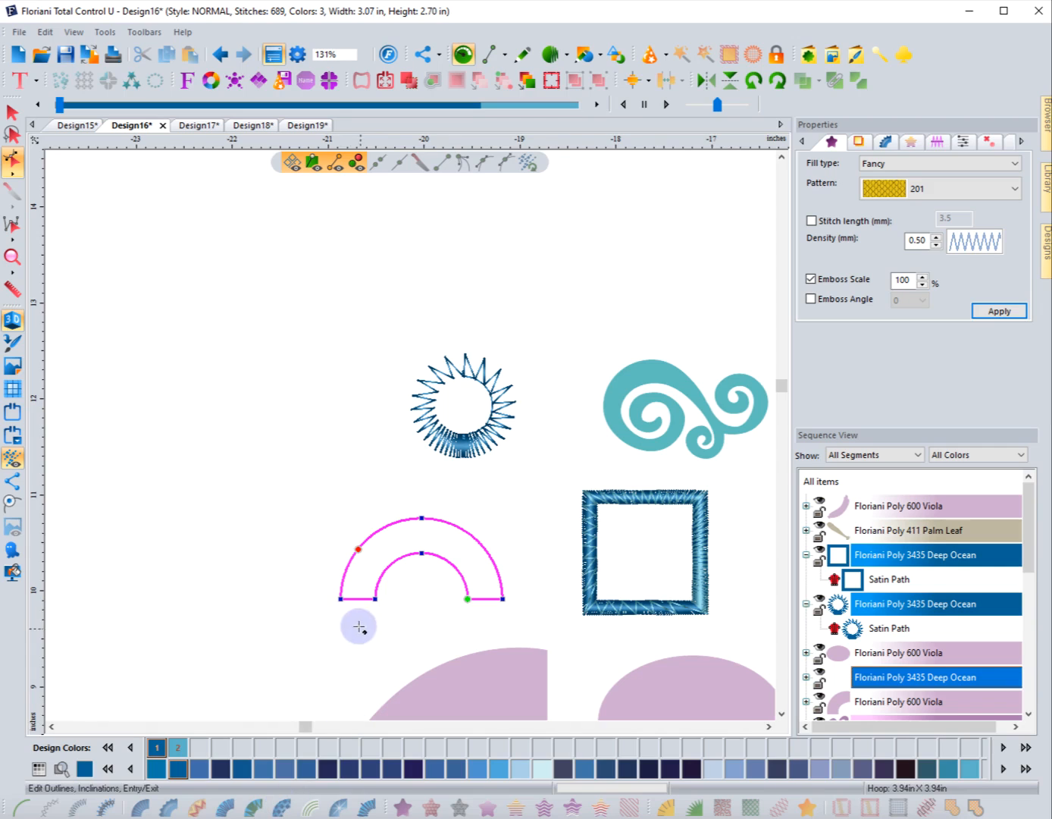
left_click(342, 600)
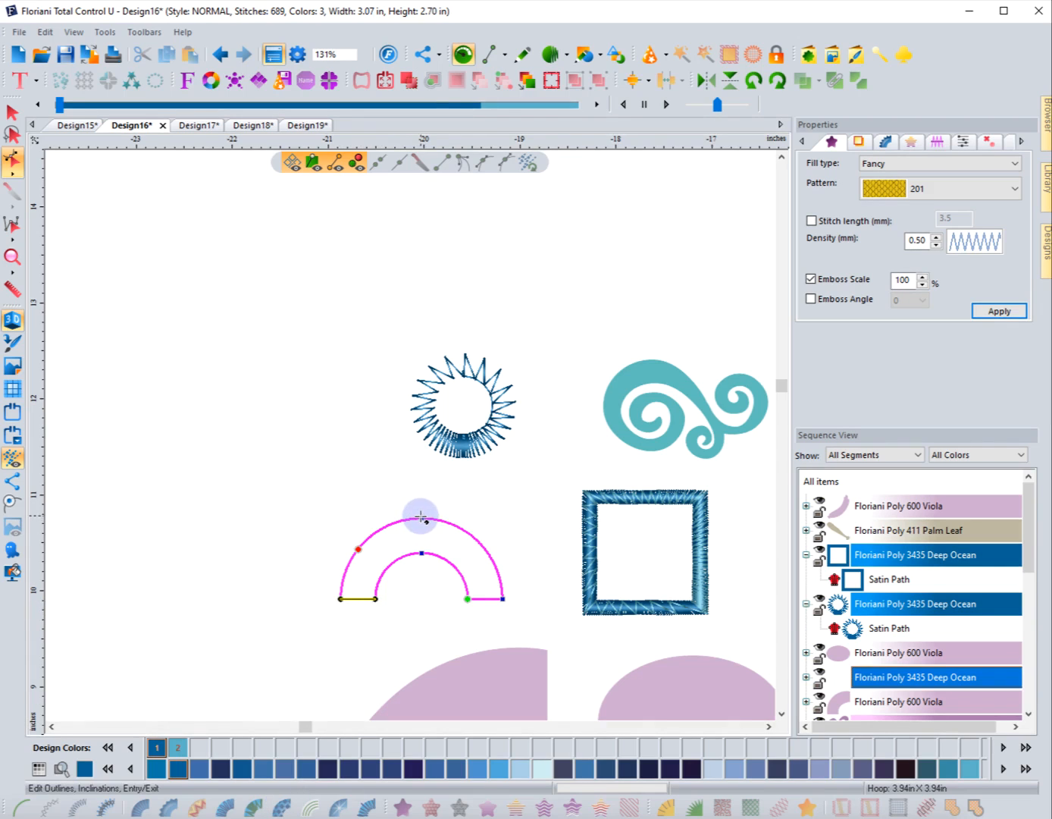
left_click_drag(421, 518, 423, 553)
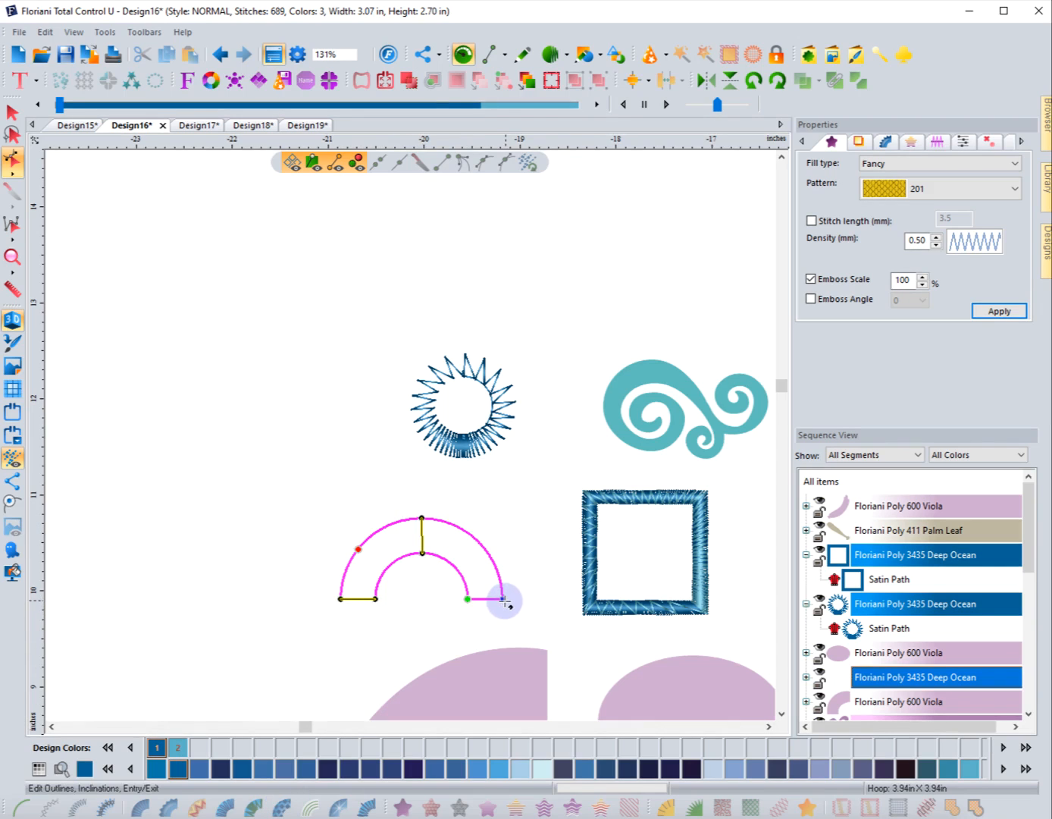
left_click_drag(504, 600, 452, 603)
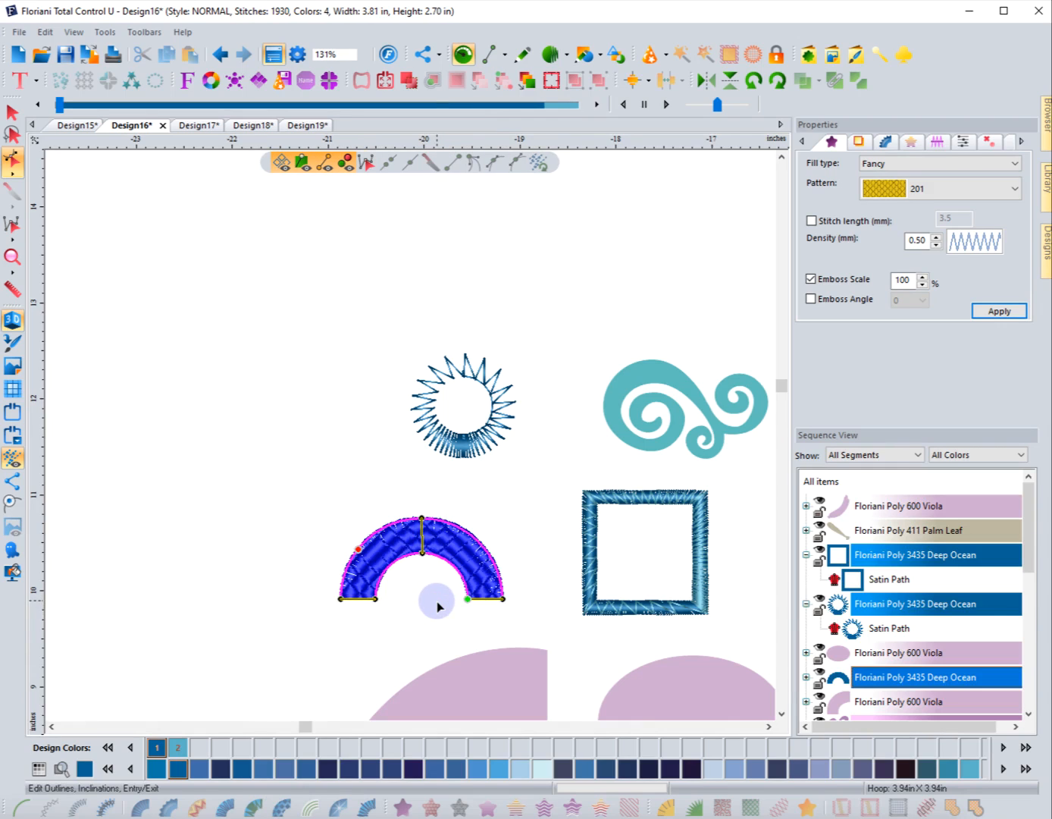
Move the half-ring's red entry/exit marker down to the outer corner of its left end.
left_click_drag(359, 555, 321, 607)
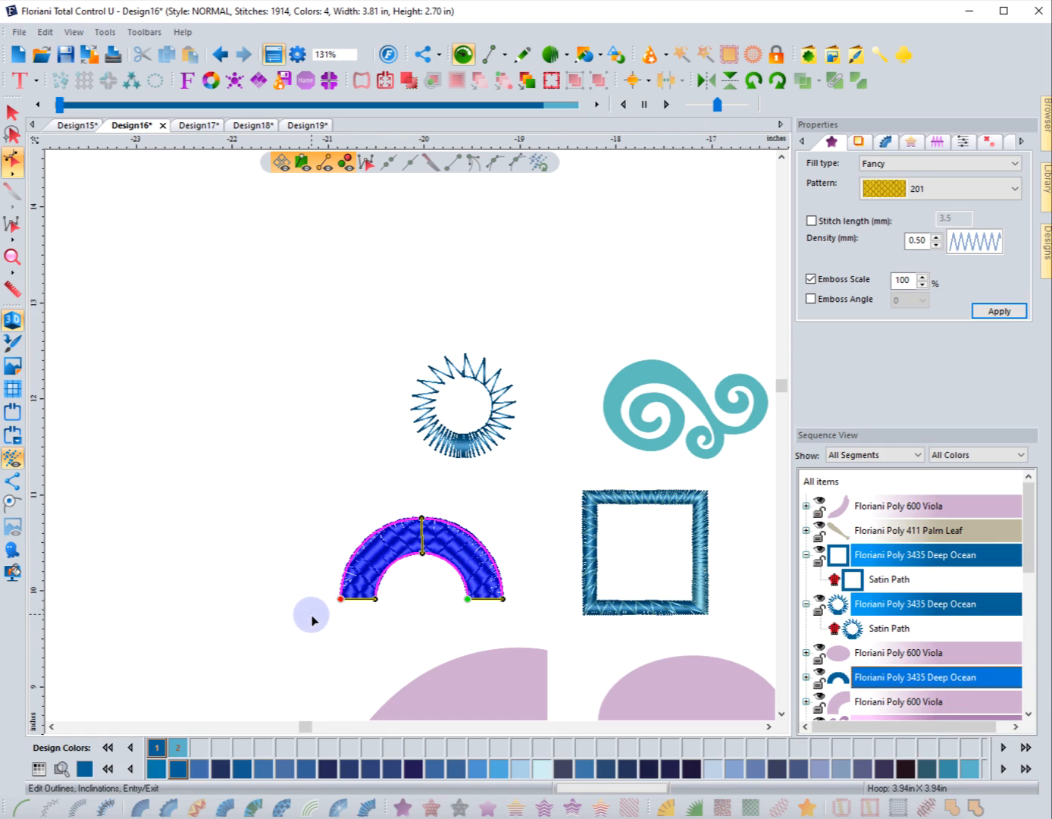
left_click(13, 112)
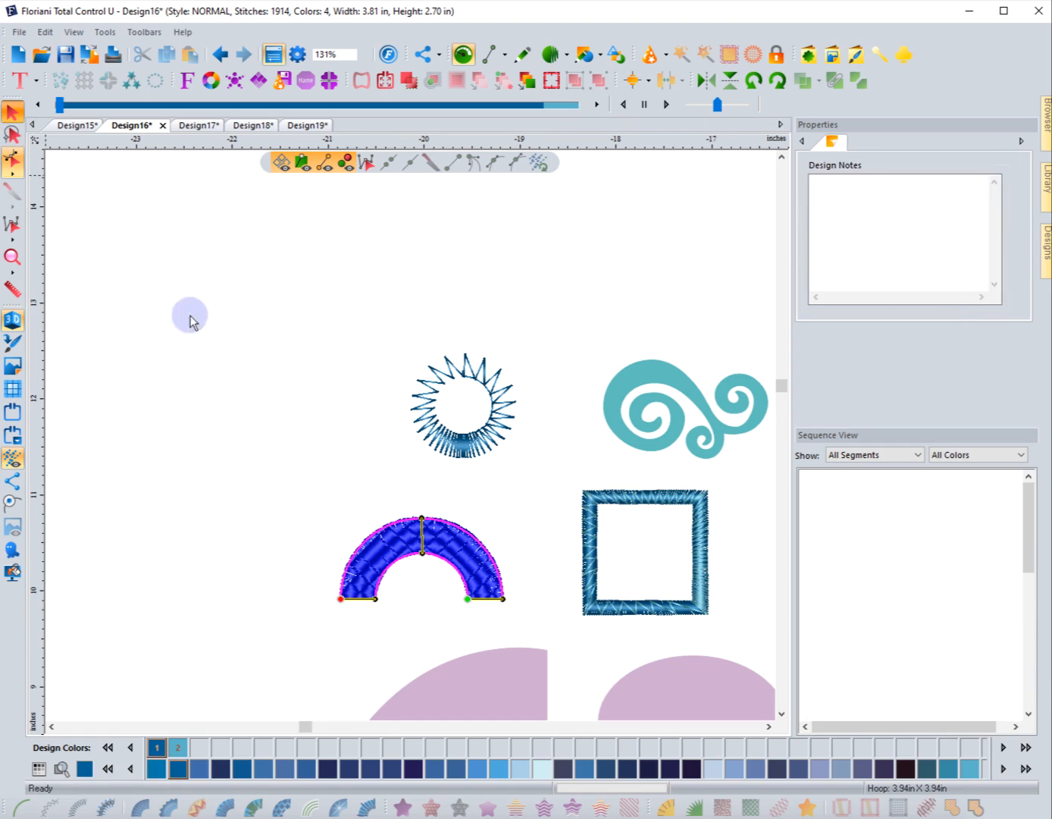
left_click(330, 434)
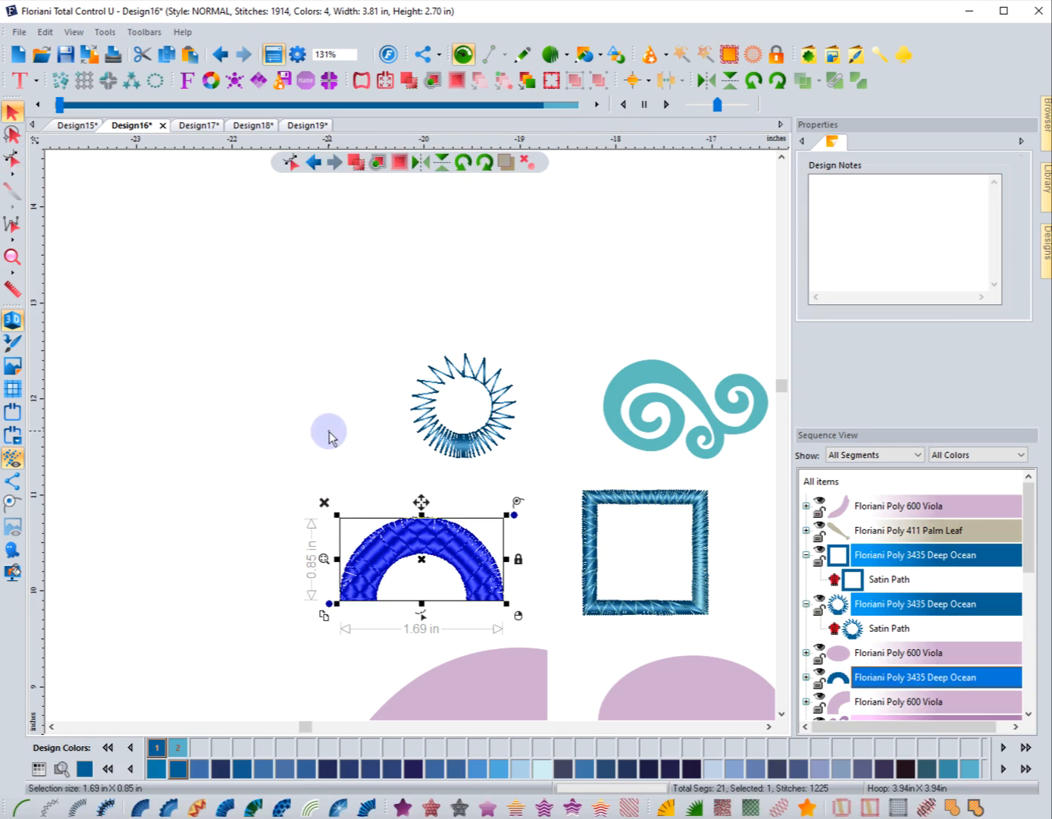
Apply fancy pattern 204 to the half-ring.
left_click(425, 557)
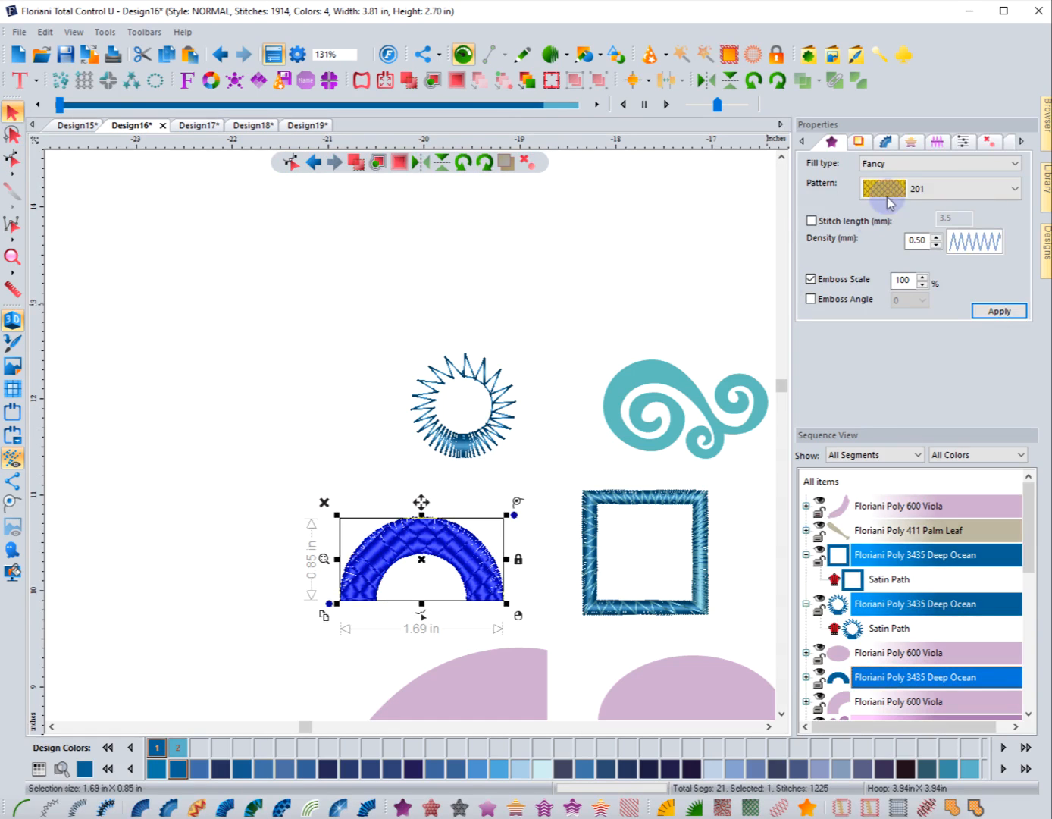
left_click(894, 194)
left_click(884, 287)
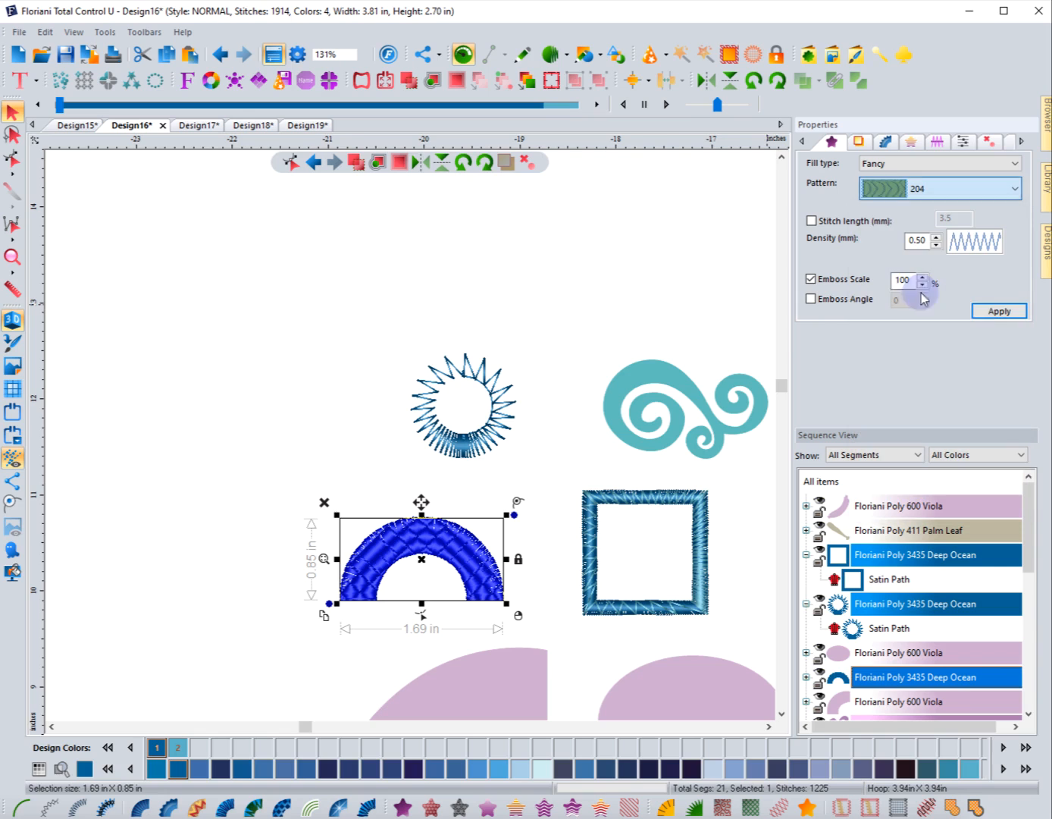
left_click(986, 310)
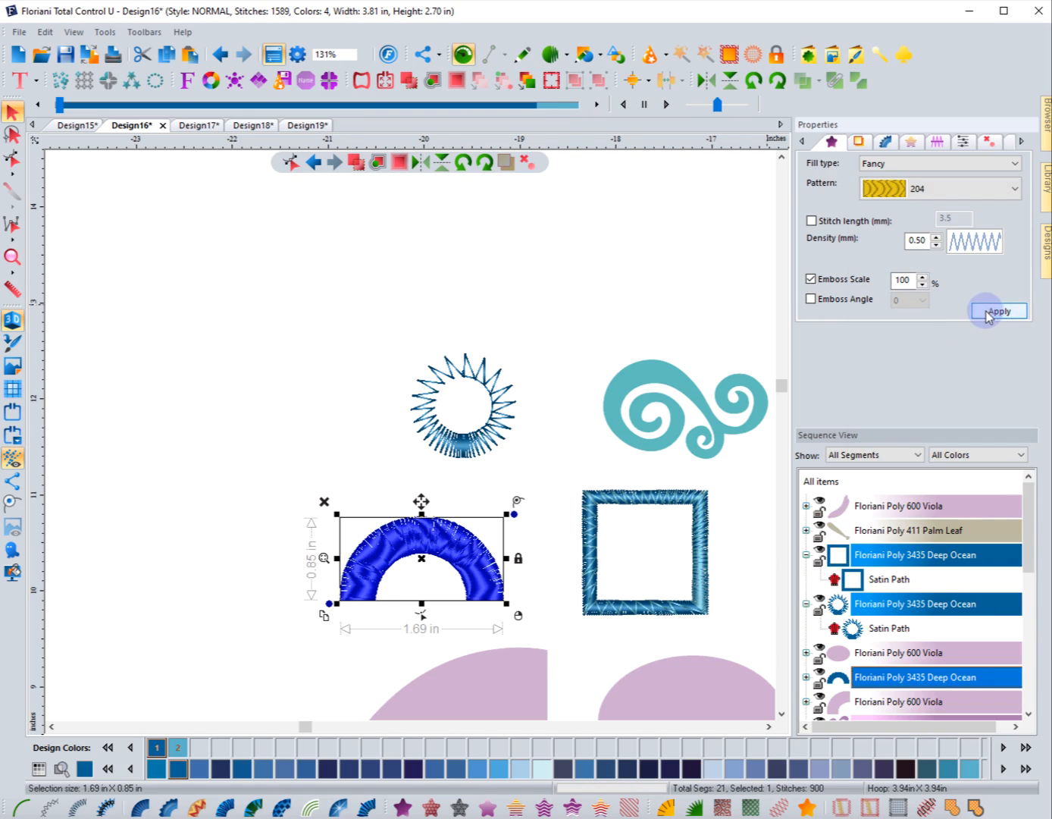
Change the half-ring's fancy pattern to 213, apply it, and deselect the shape.
left_click(921, 188)
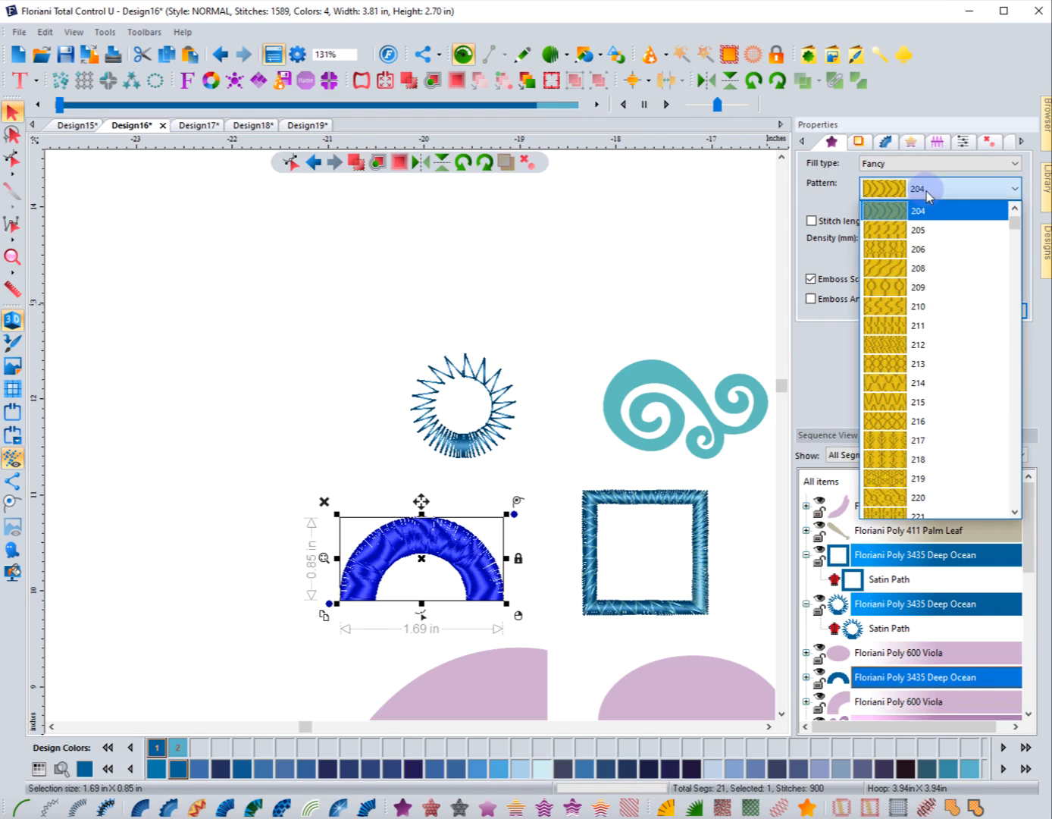
left_click(893, 364)
left_click(997, 311)
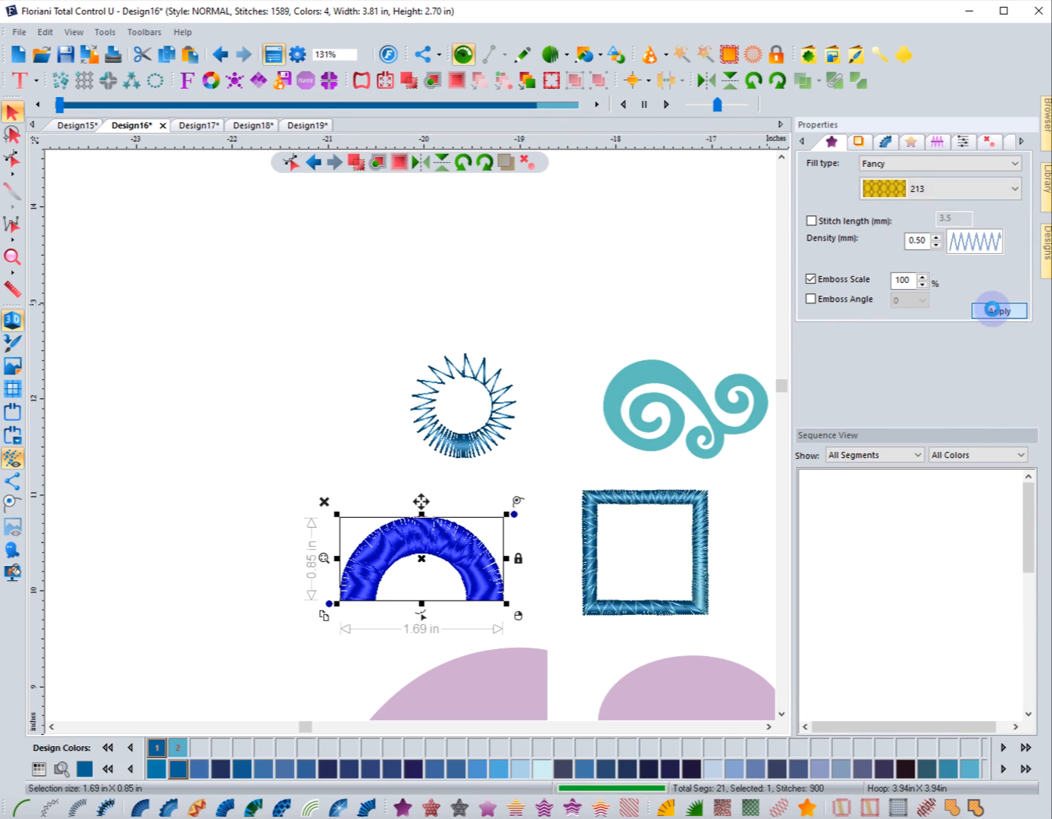
left_click(336, 496)
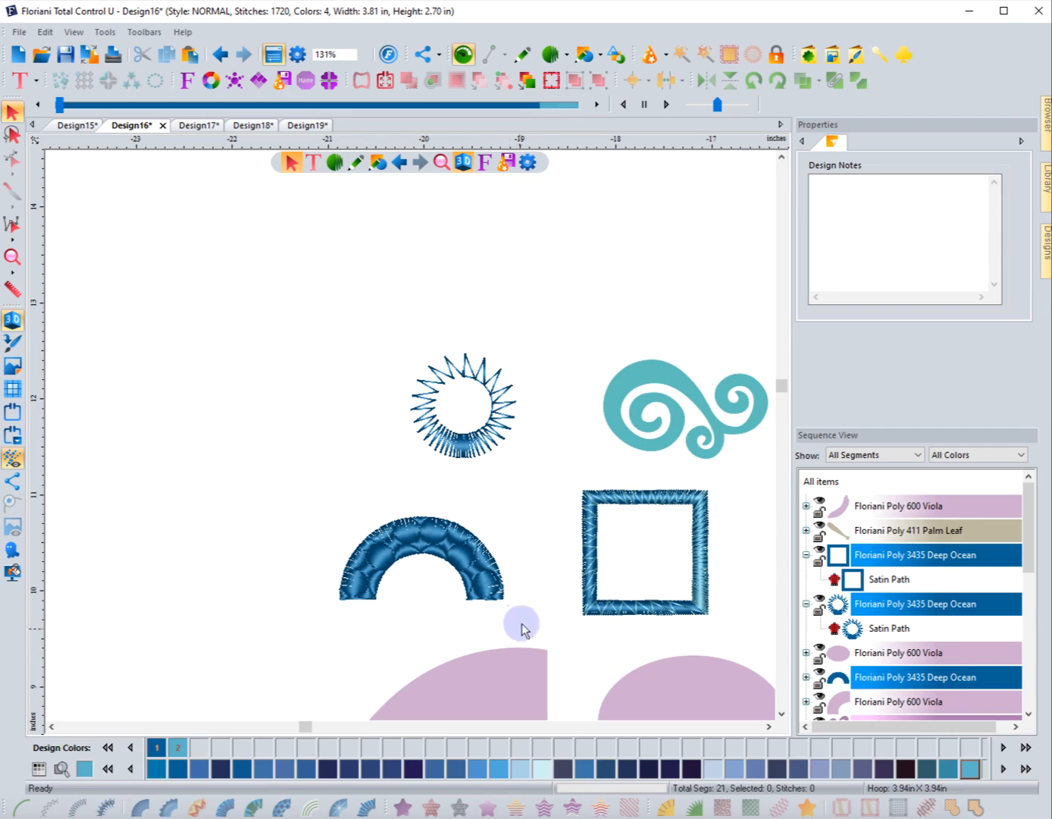
Select the half-ring again and apply fancy pattern 217.
left_click(496, 589)
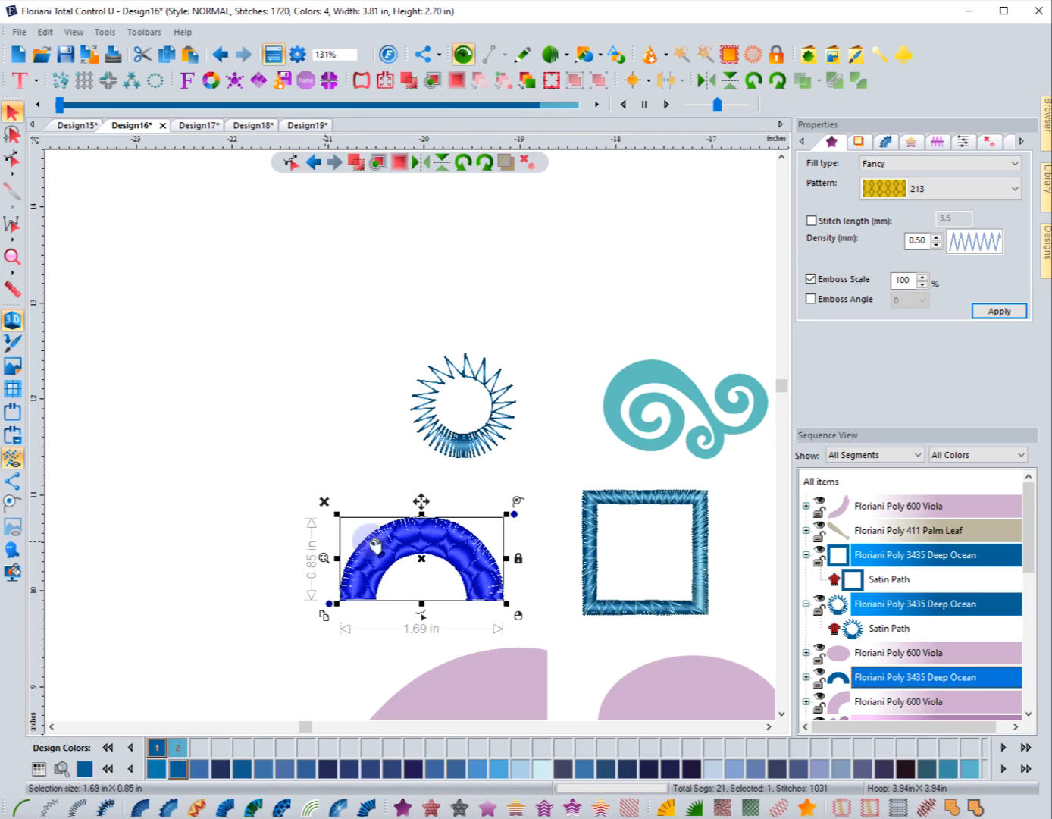
left_click(888, 190)
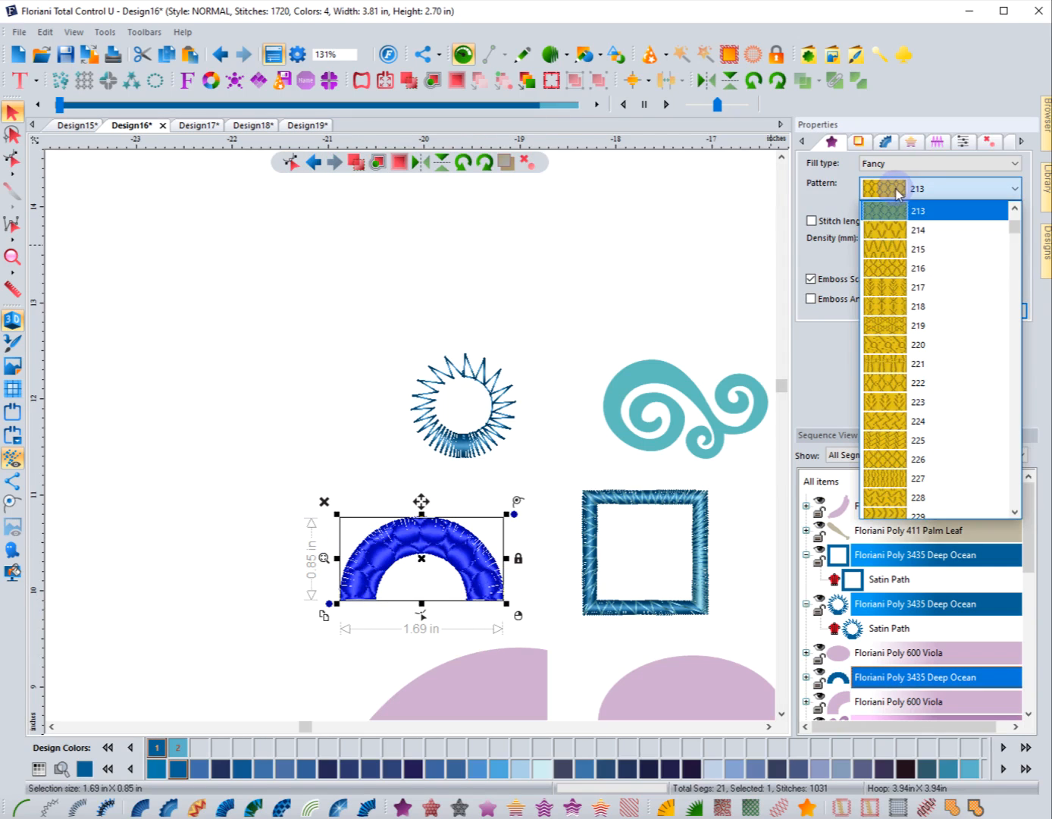
left_click(904, 288)
left_click(983, 312)
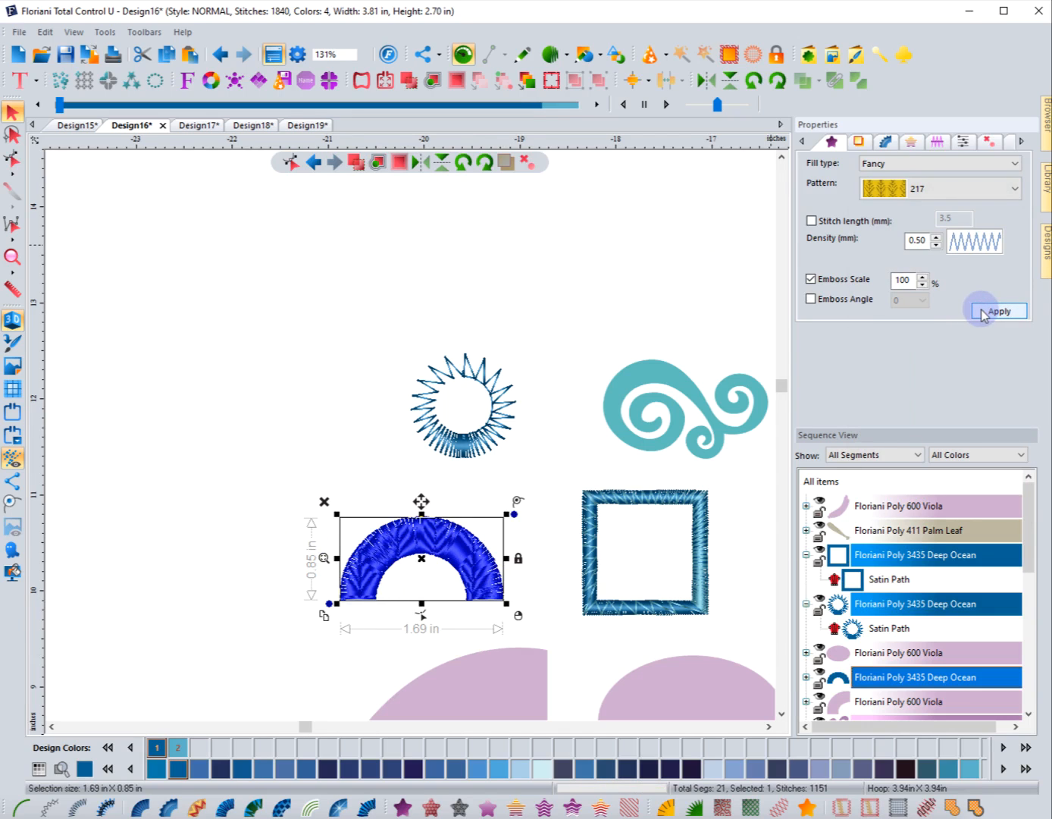
Change the half-ring's fancy pattern to 223 and apply it.
left_click(918, 189)
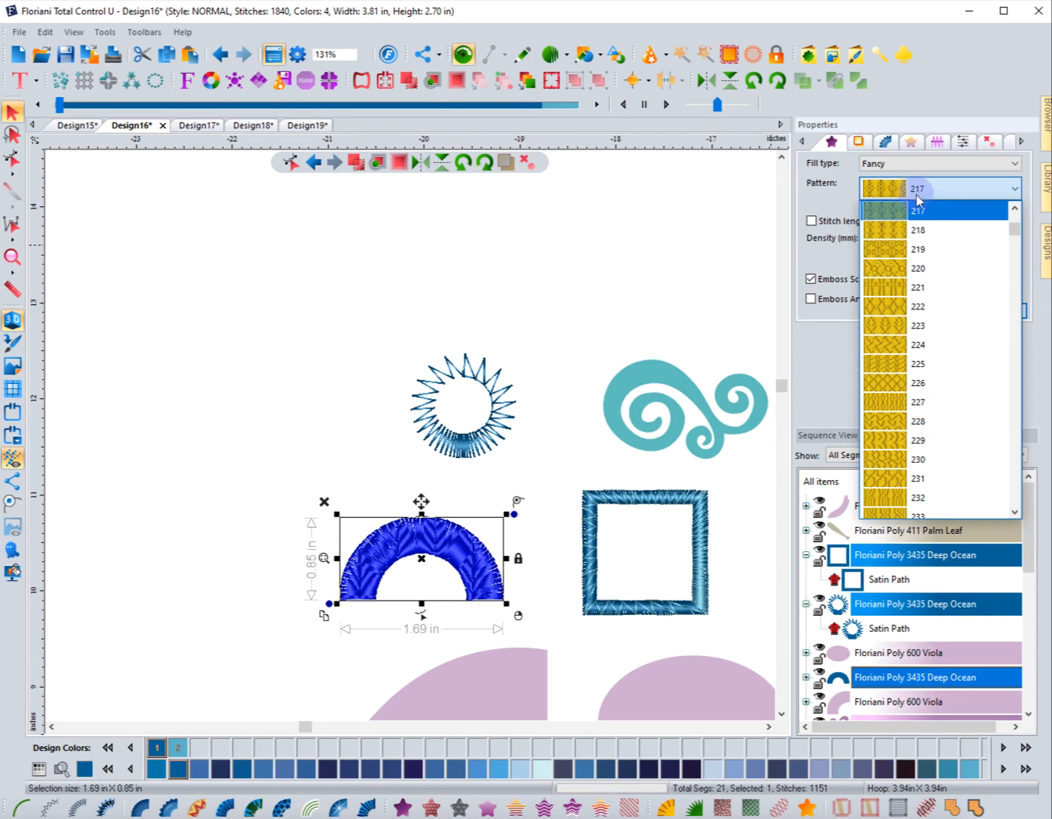
left_click(892, 338)
left_click(993, 310)
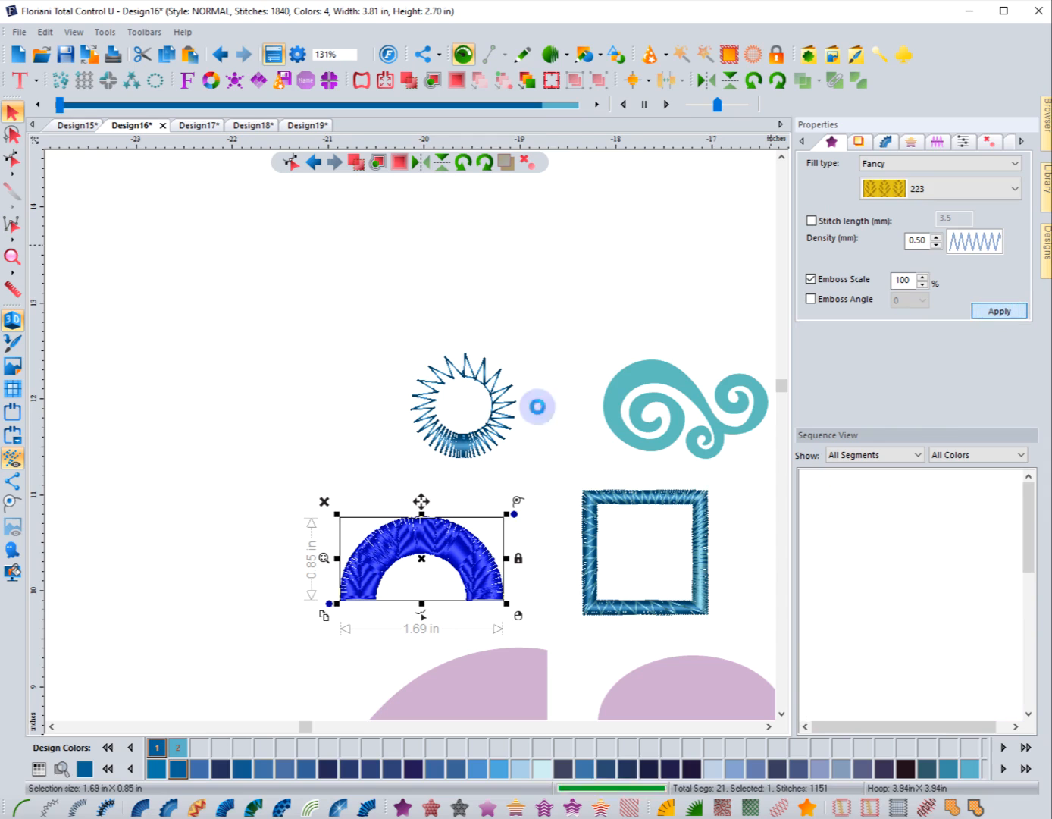
Enlarge the half-ring to about 2.64 by 1.33 in and apply fancy pattern 233.
left_click_drag(335, 513, 301, 580)
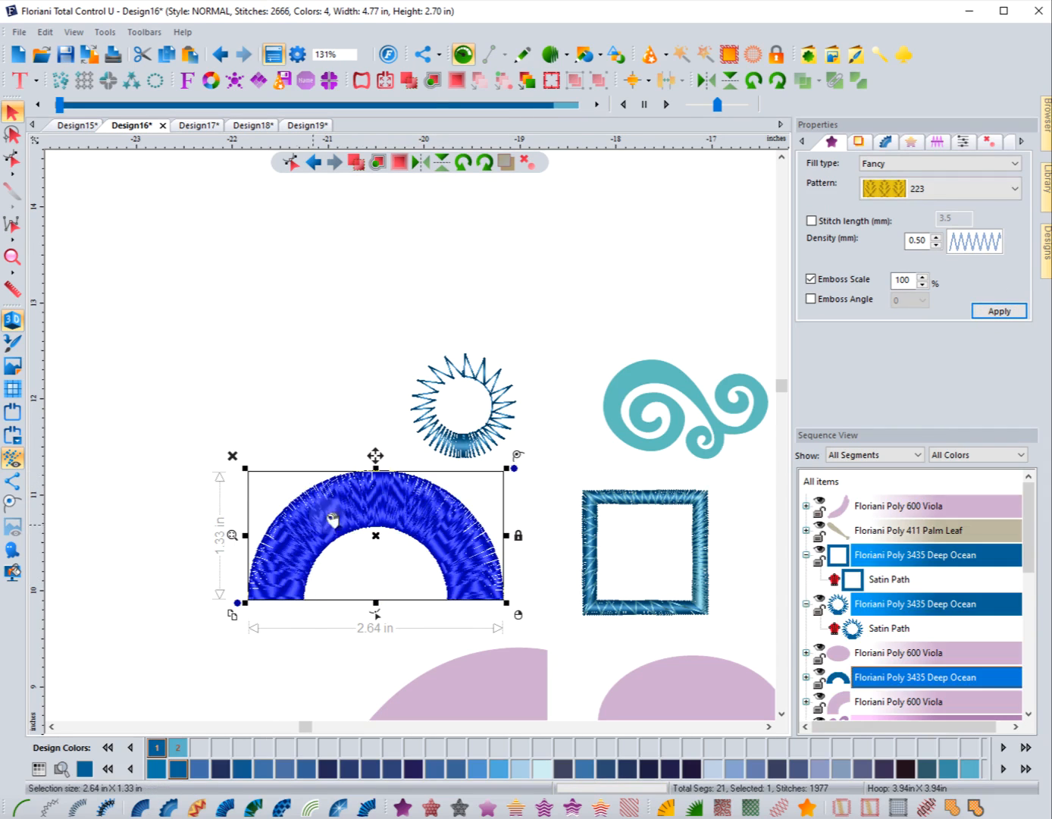
left_click(942, 189)
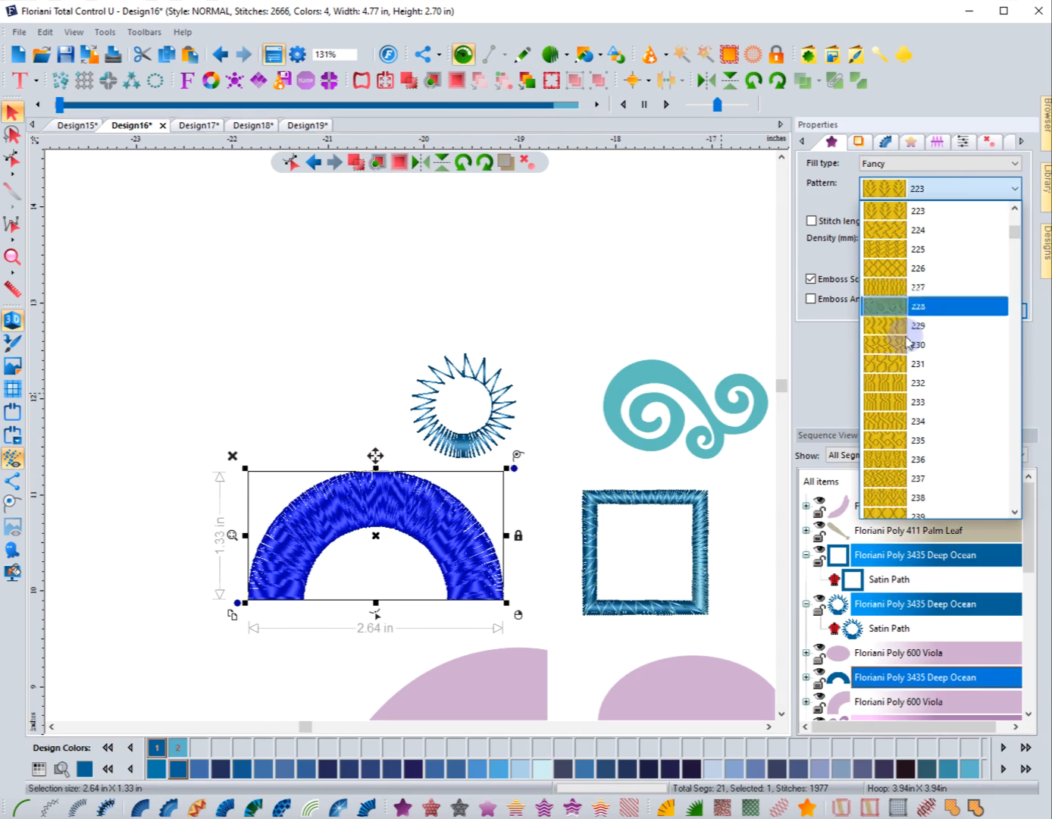
left_click(891, 402)
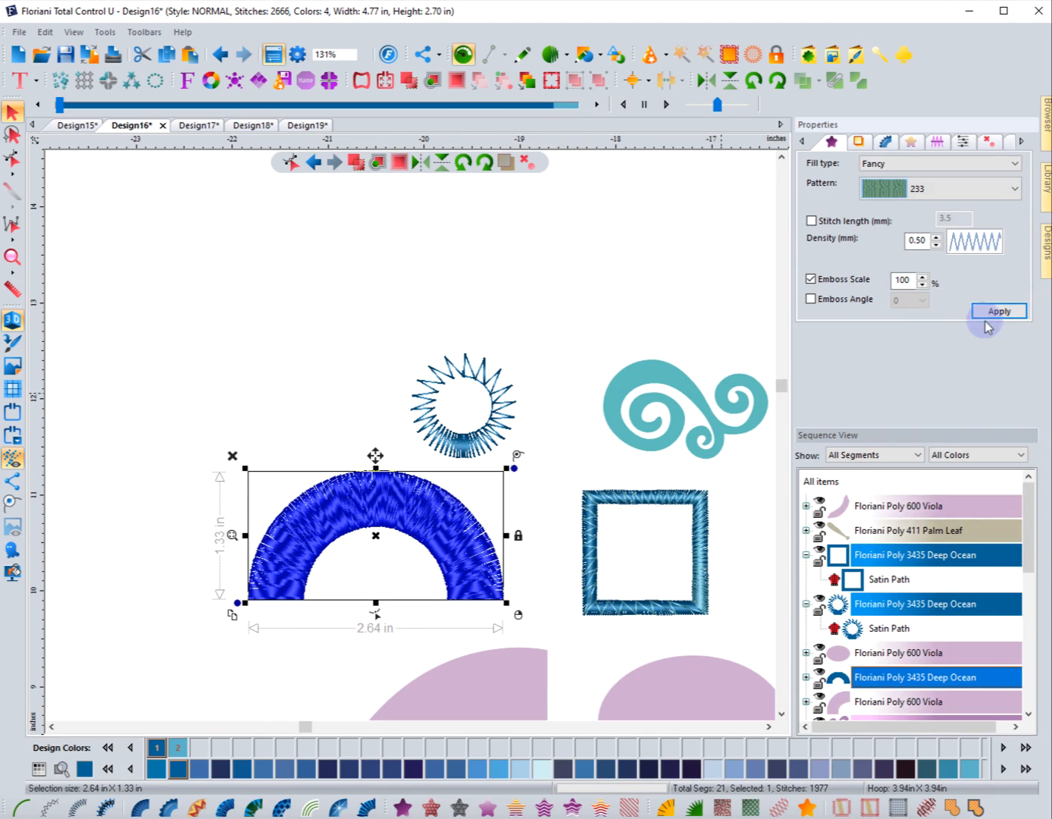
left_click(993, 310)
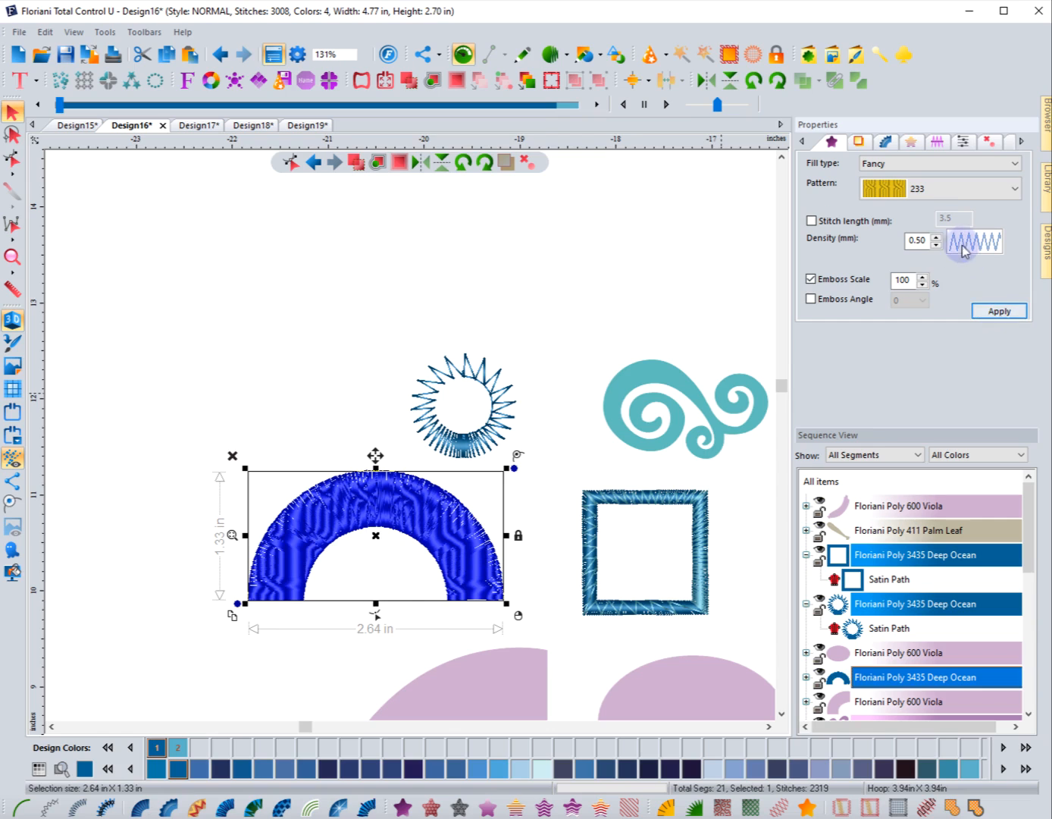
Change the enlarged half-ring's fancy pattern to 246 and apply it.
left_click(927, 189)
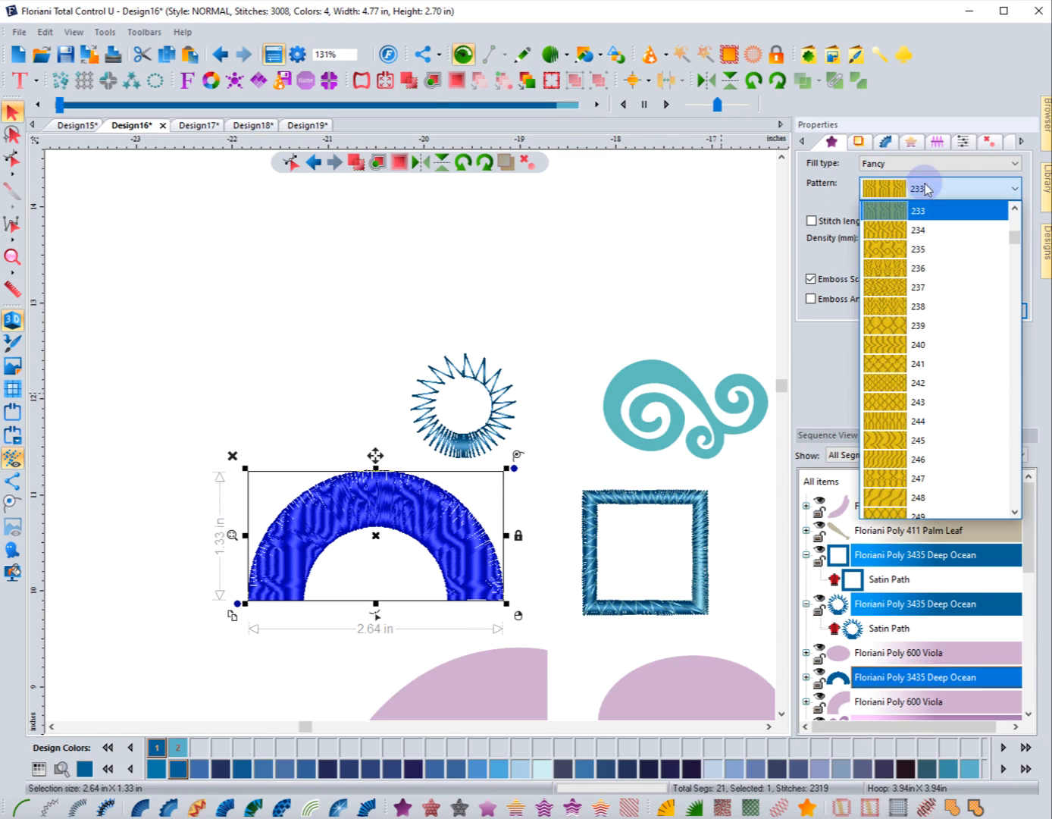
left_click(891, 456)
left_click(999, 311)
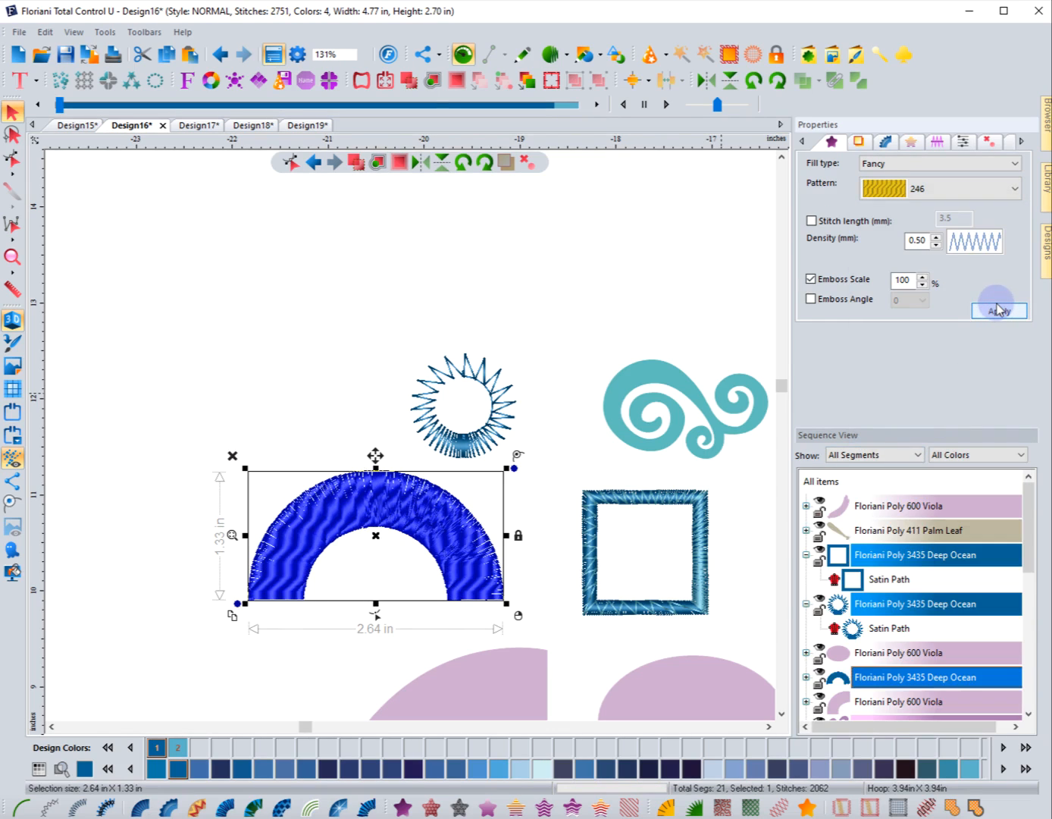
Browse the fancy patterns, apply pattern 201 to the half-ring and deselect it.
left_click(930, 194)
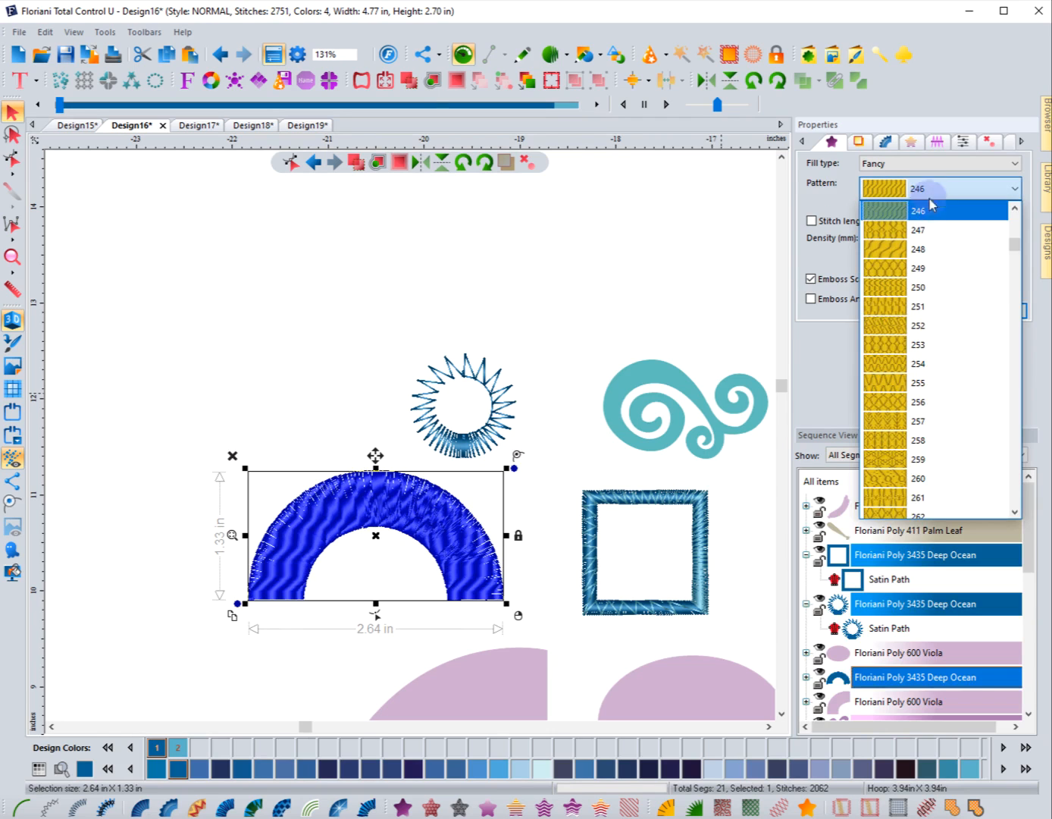
scroll(923, 346, "down", 20)
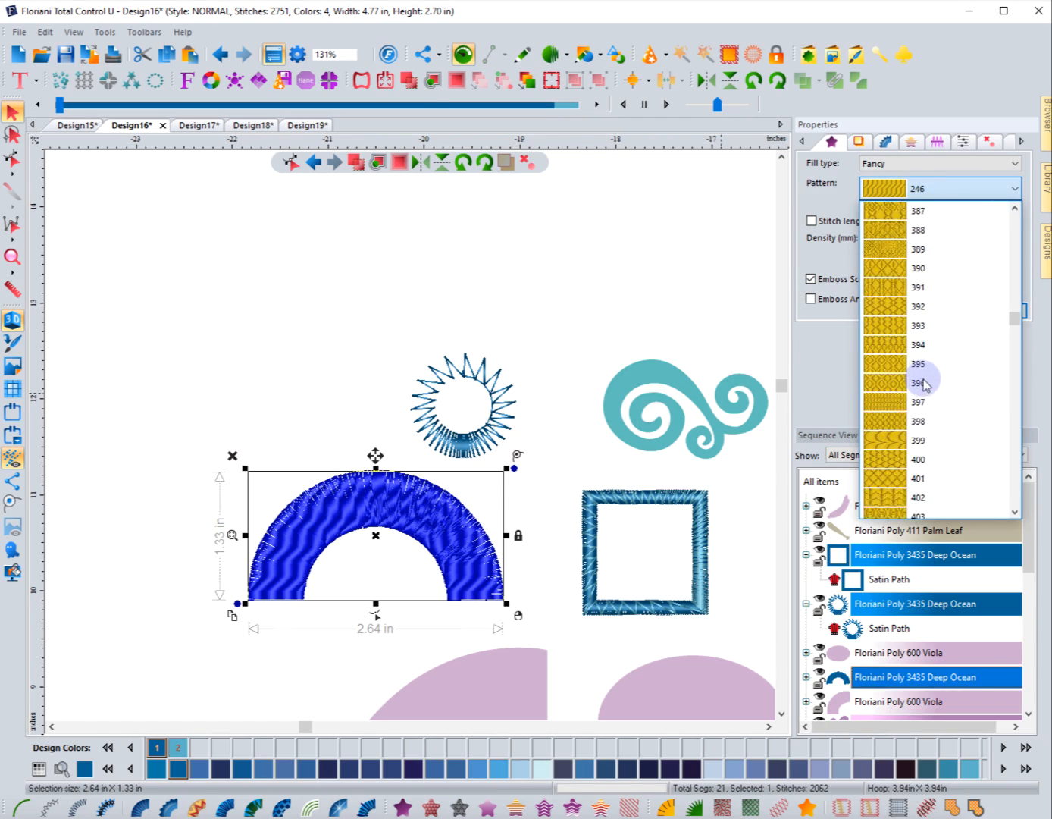
scroll(923, 383, "down", 8)
left_click_drag(1015, 345, 1015, 207)
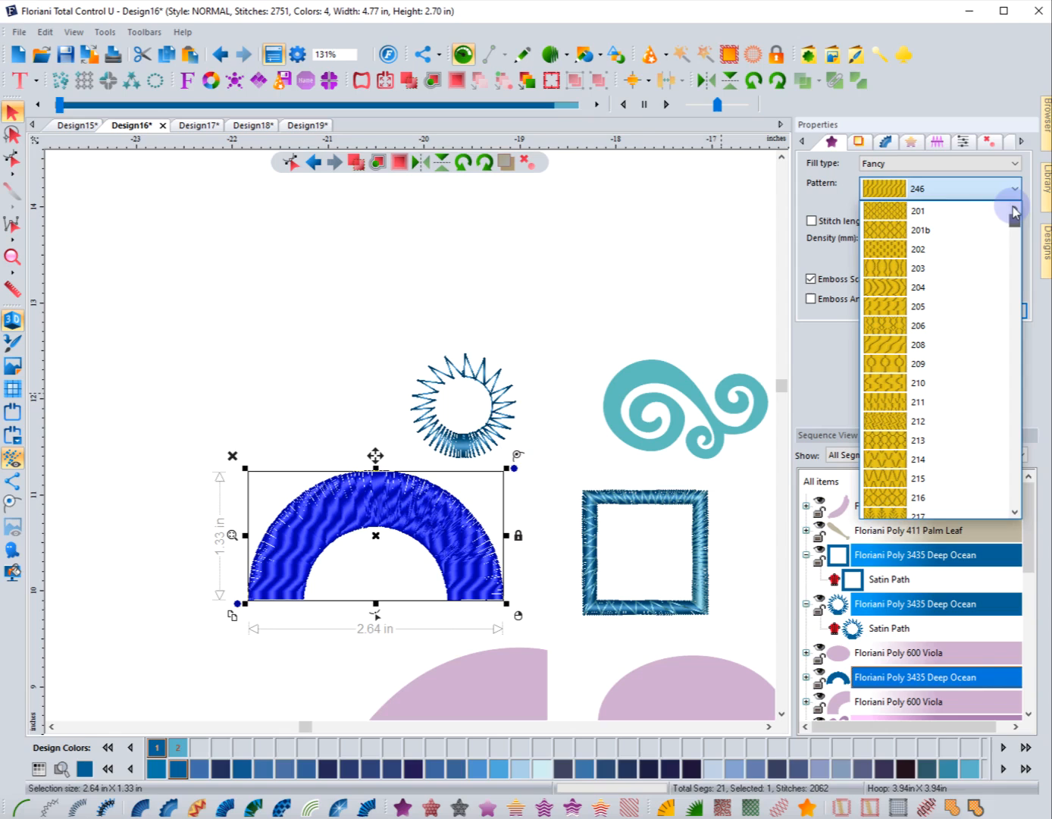
left_click(915, 211)
left_click(999, 310)
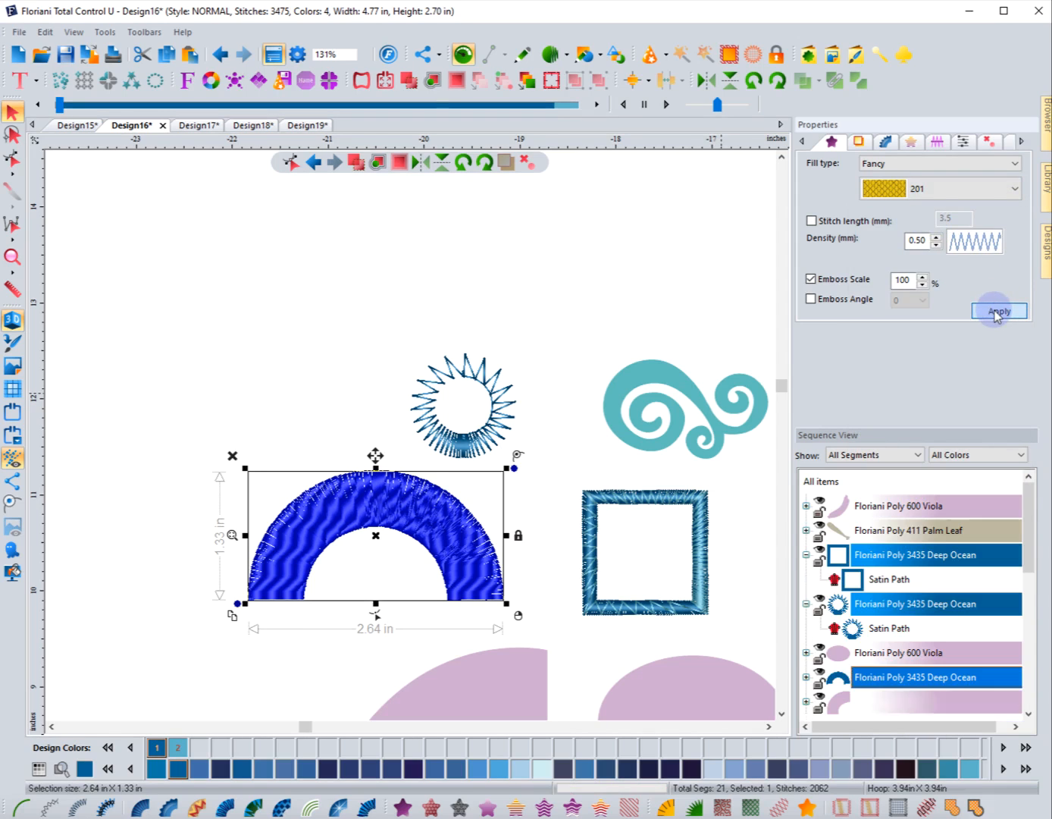
left_click(360, 415)
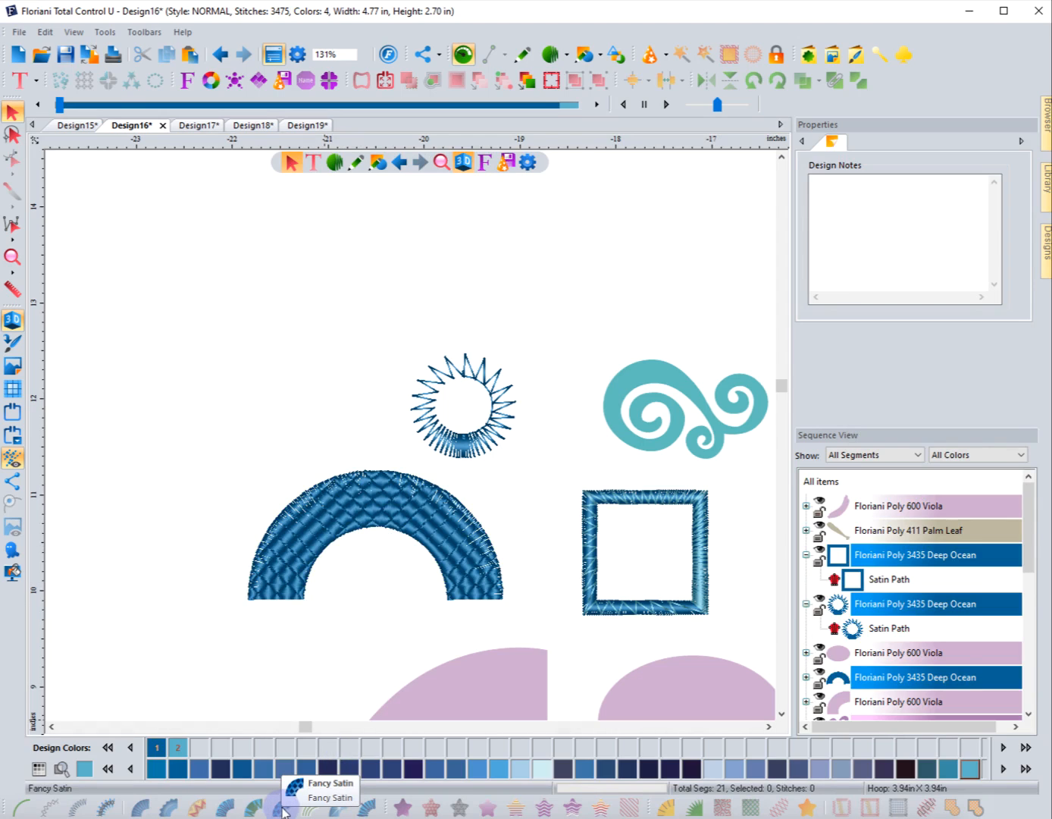
Convert the fancy-stitched half-ring back to artwork and start a Contour satin on it.
left_click(368, 527)
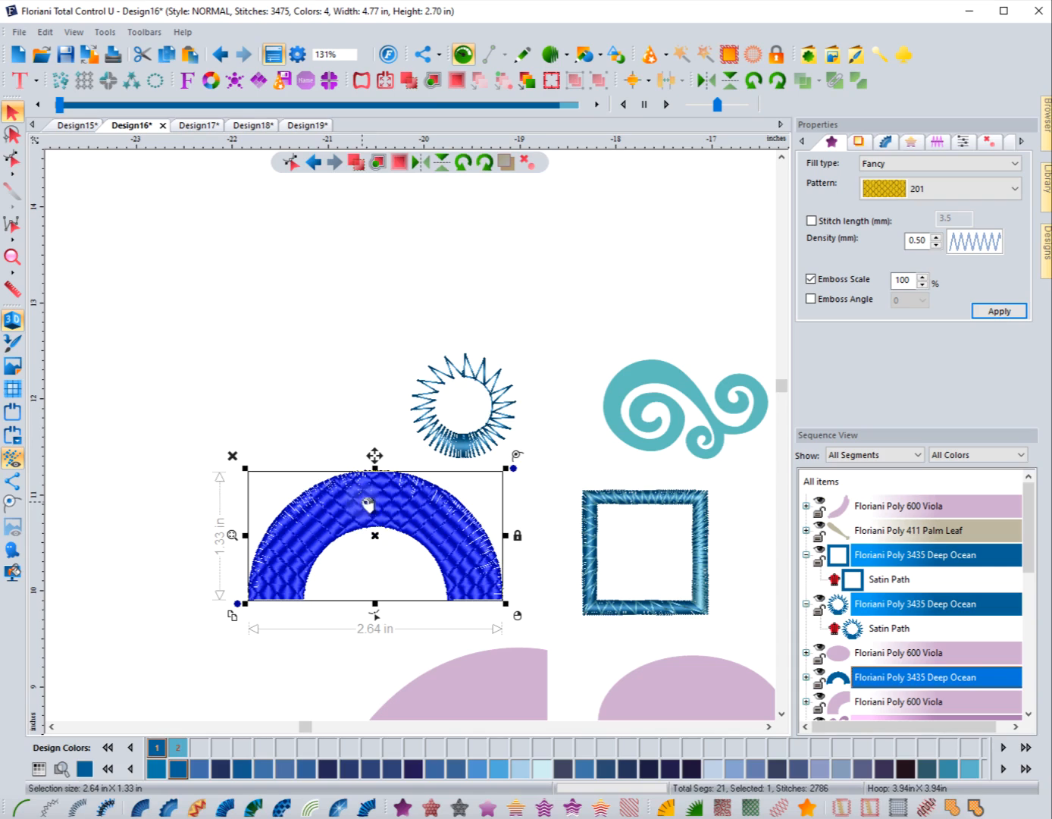
left_click(805, 805)
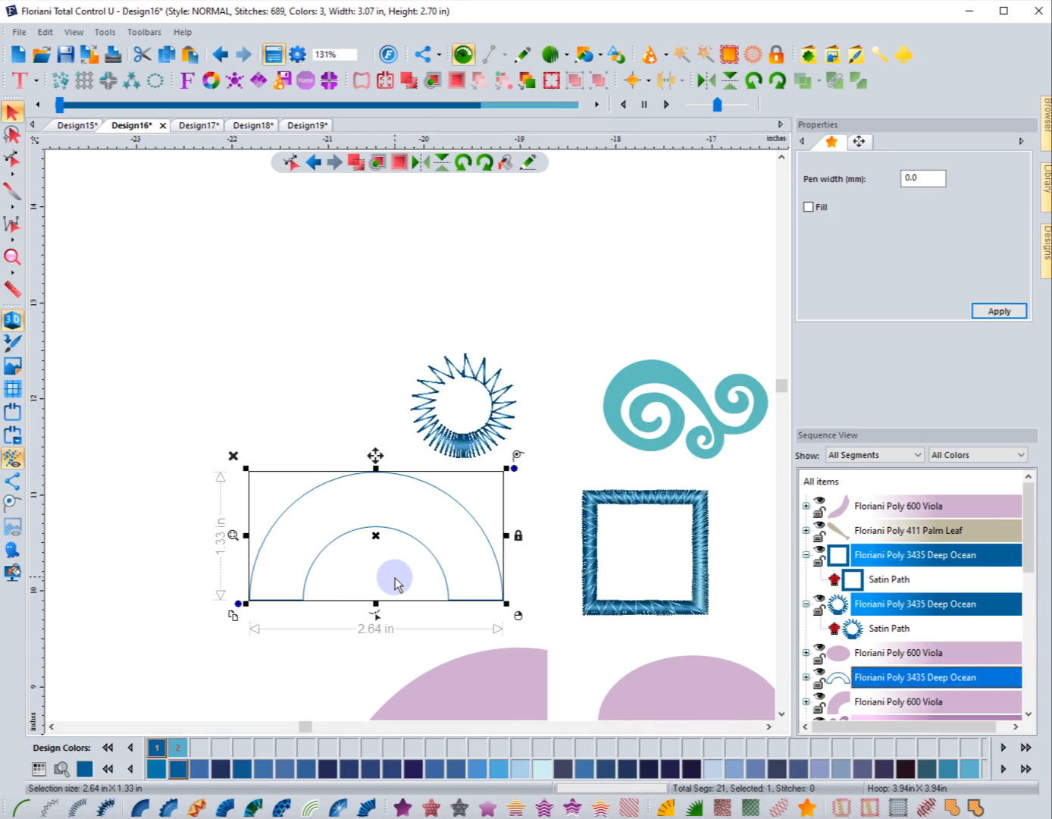
left_click(310, 807)
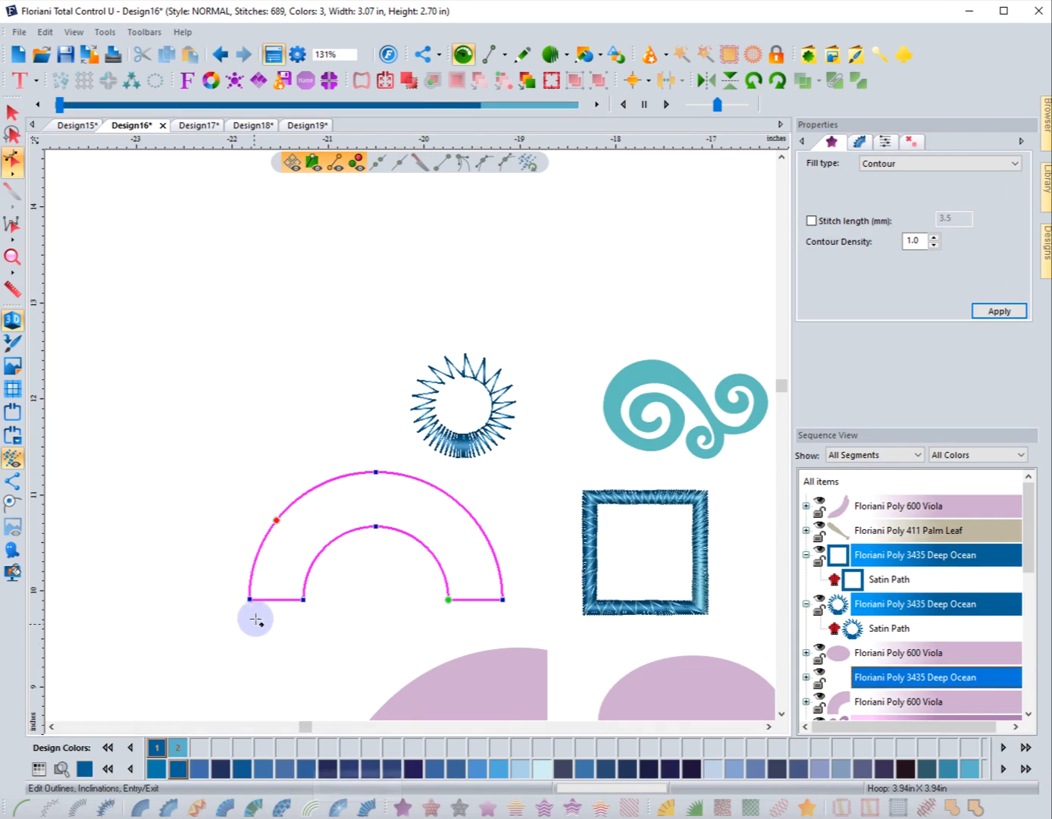
Place inclination lines across both ends and the top centre of the half-ring, generate its Contour stitches and deselect it.
left_click(251, 600)
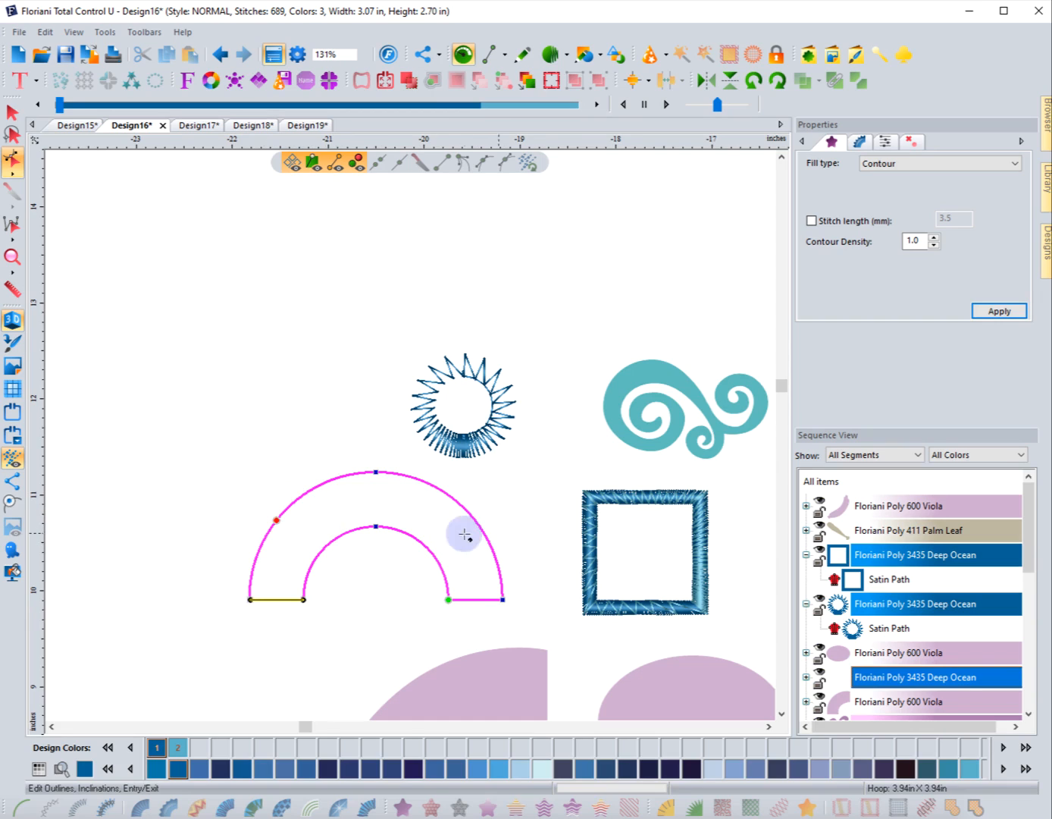
left_click(460, 54)
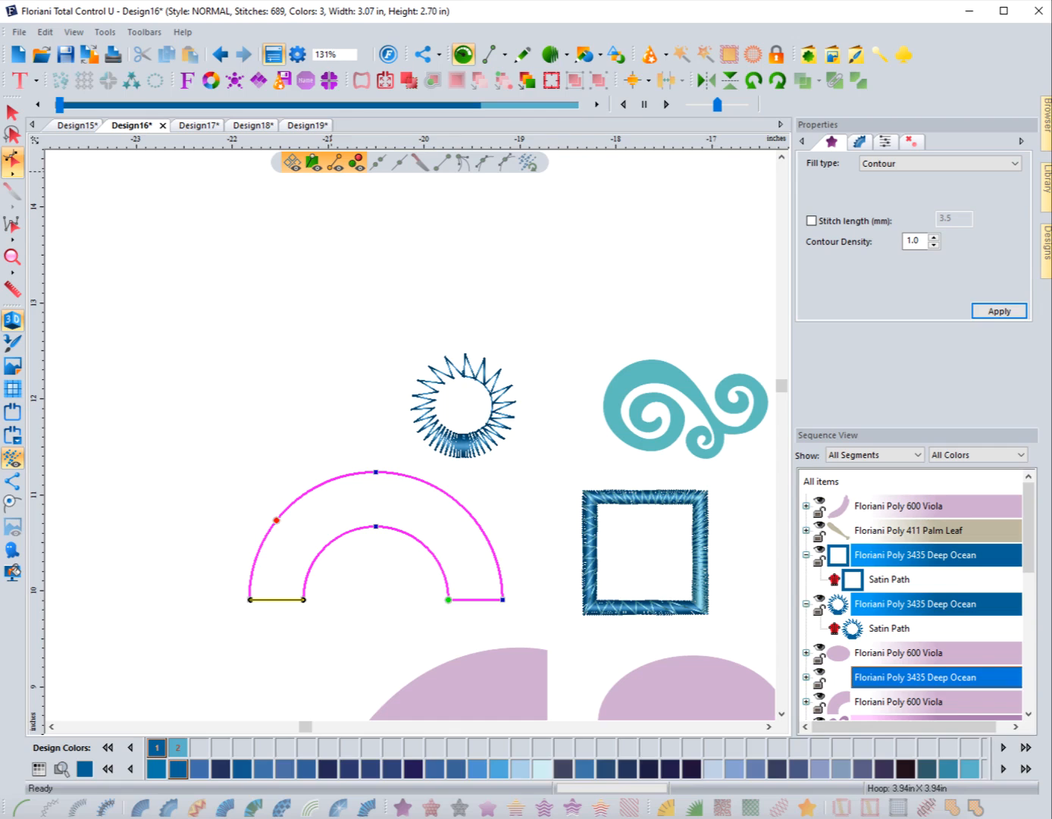
left_click_drag(376, 472, 376, 538)
left_click(502, 599)
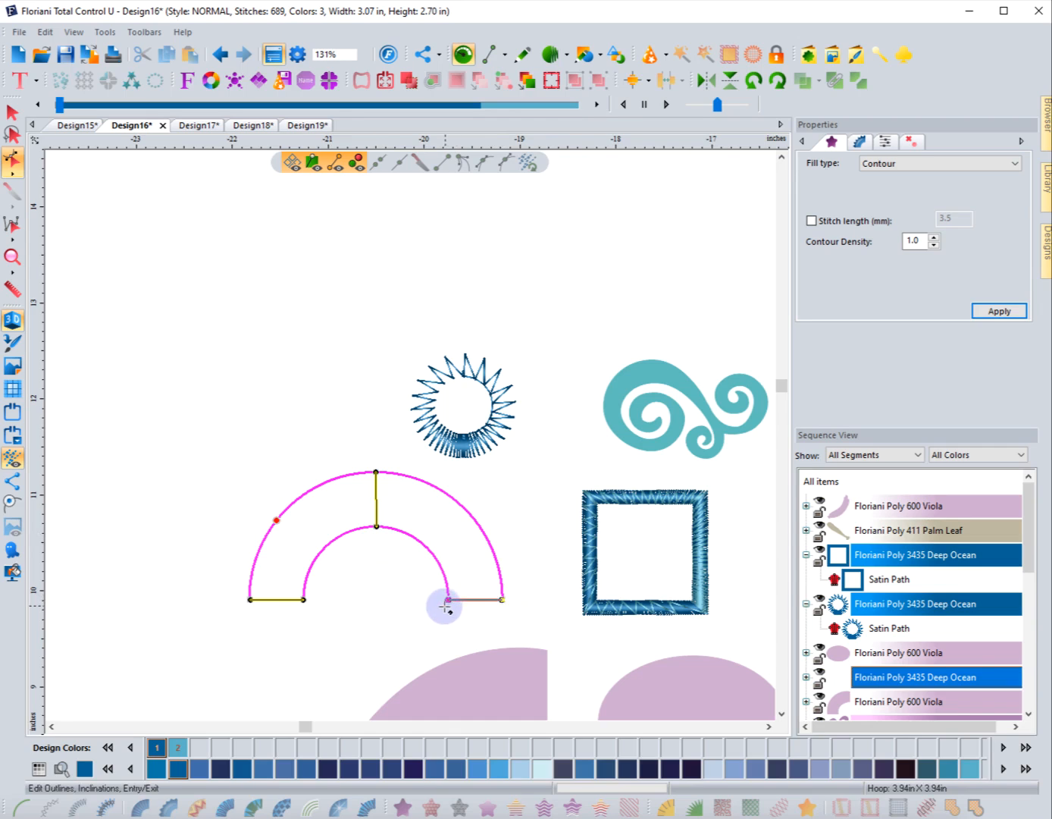
right_click(385, 599)
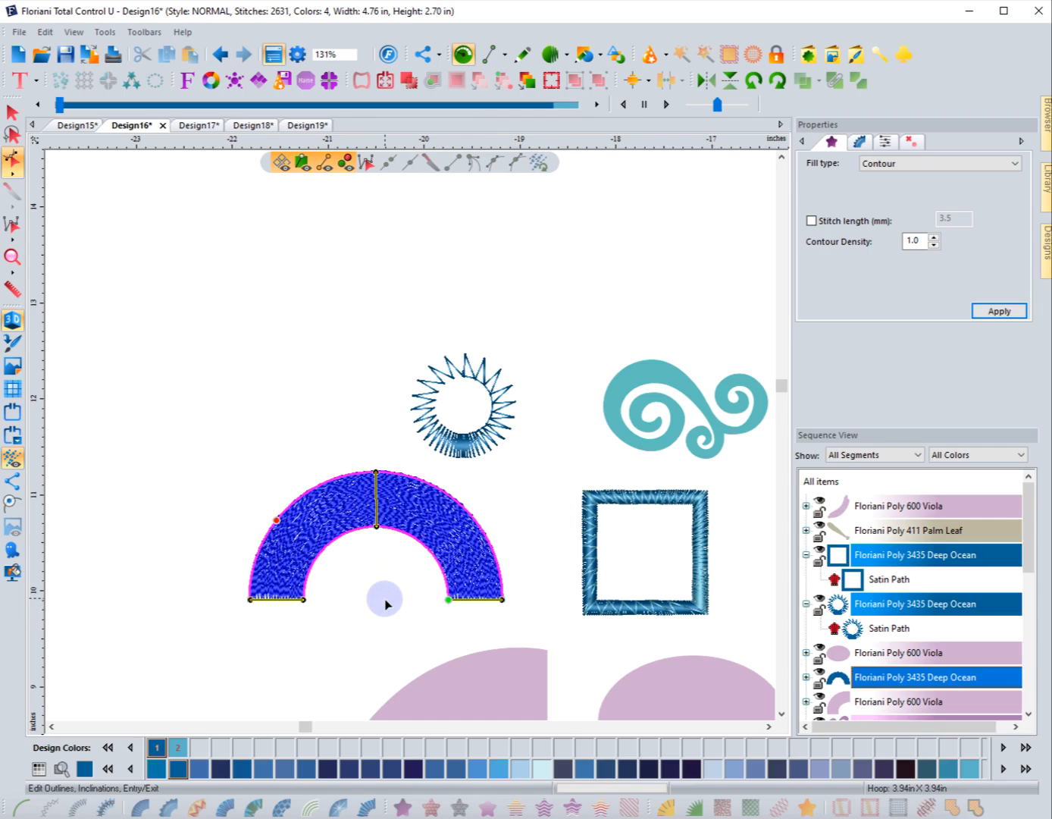
left_click(12, 112)
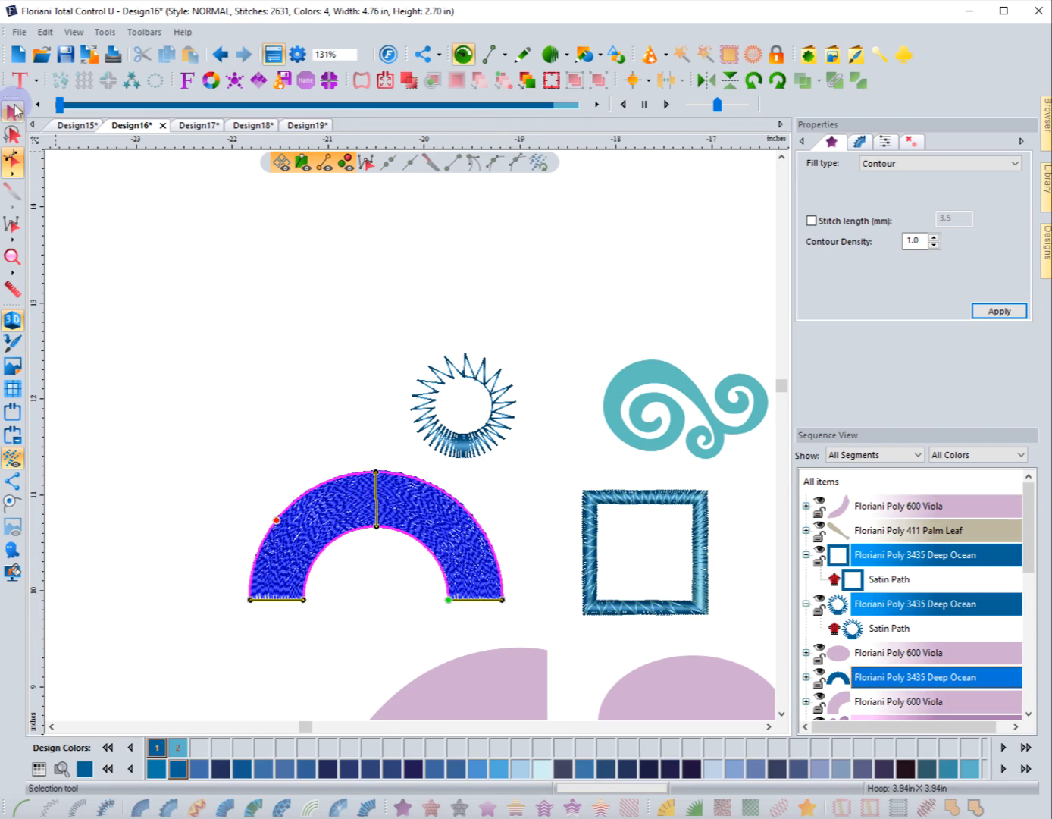
left_click(190, 357)
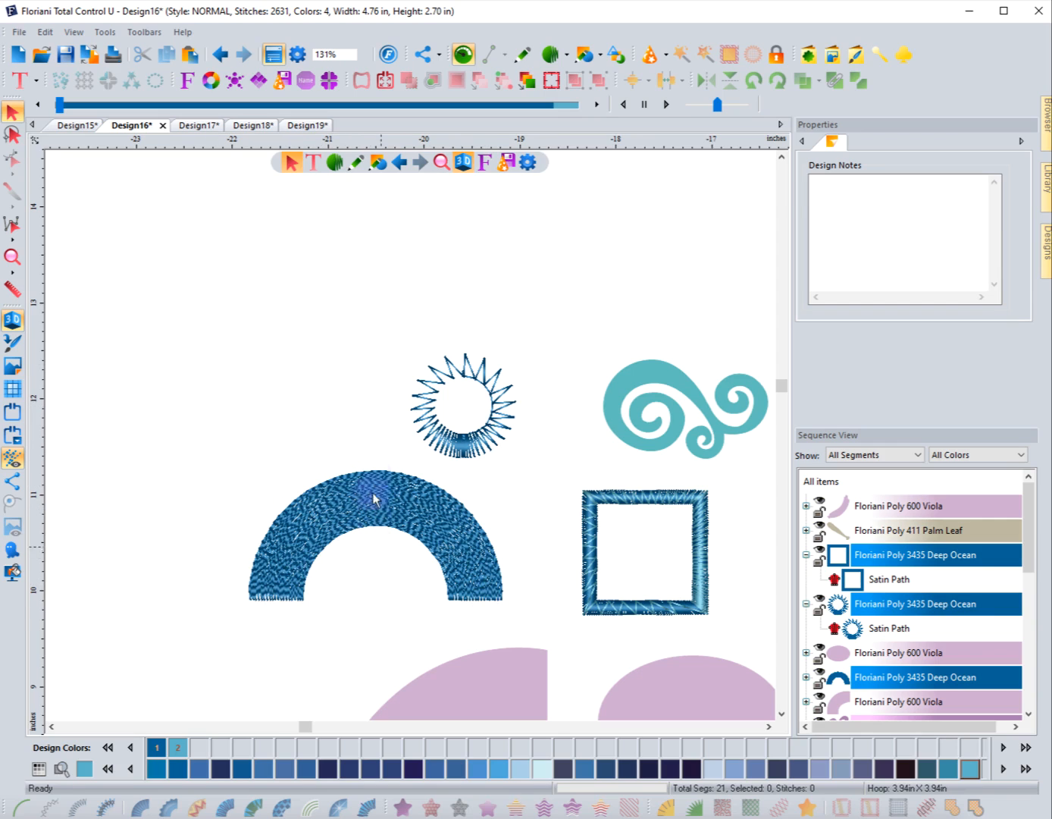
Set the half-ring's contour density to 2.0, apply it and deselect the shape.
left_click(371, 532)
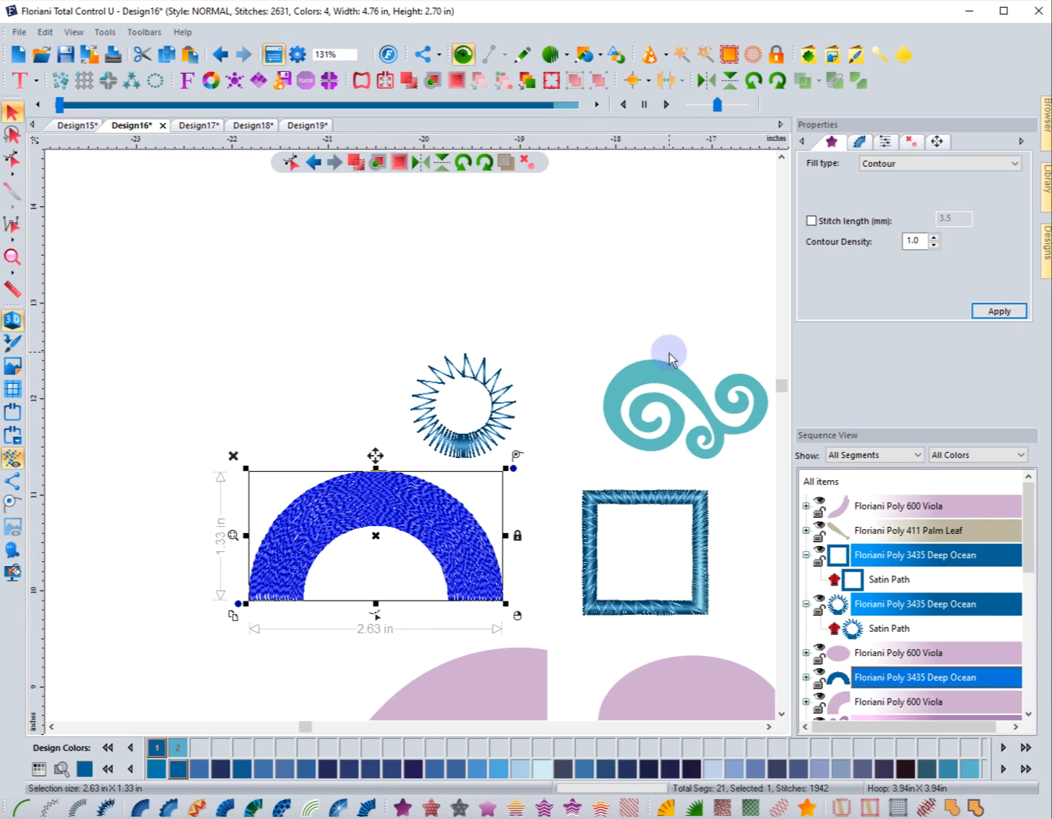
left_click_drag(916, 241, 893, 242)
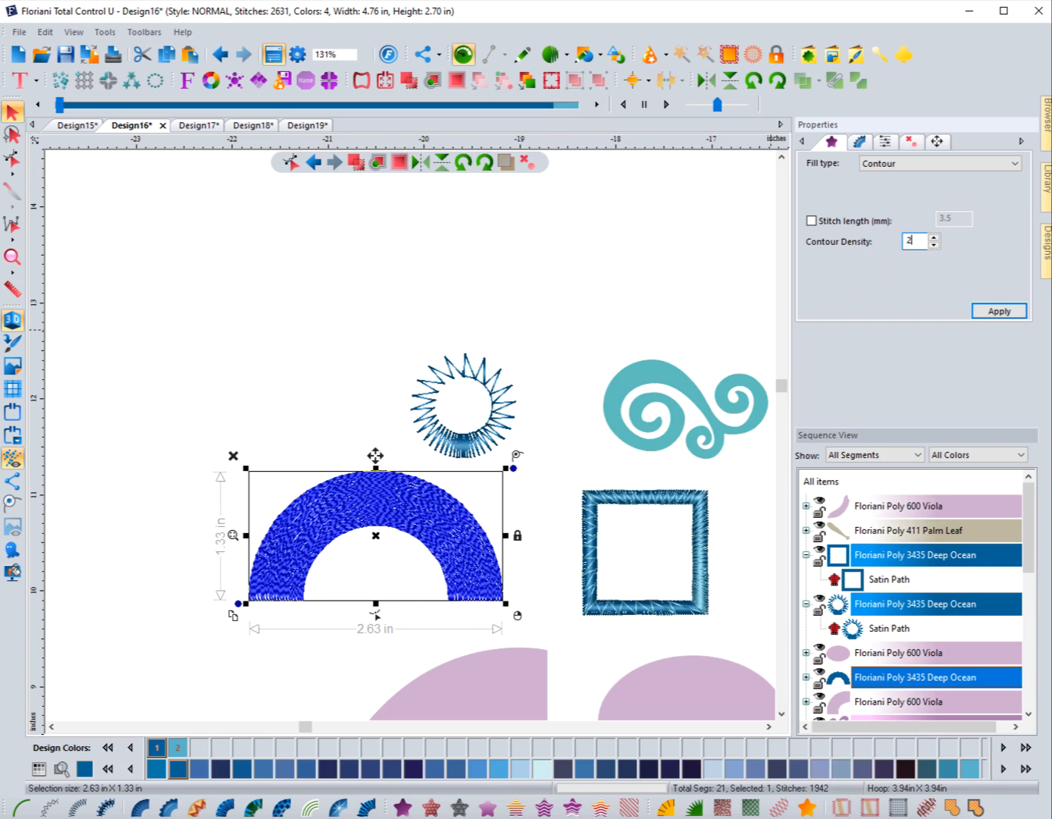
left_click(983, 311)
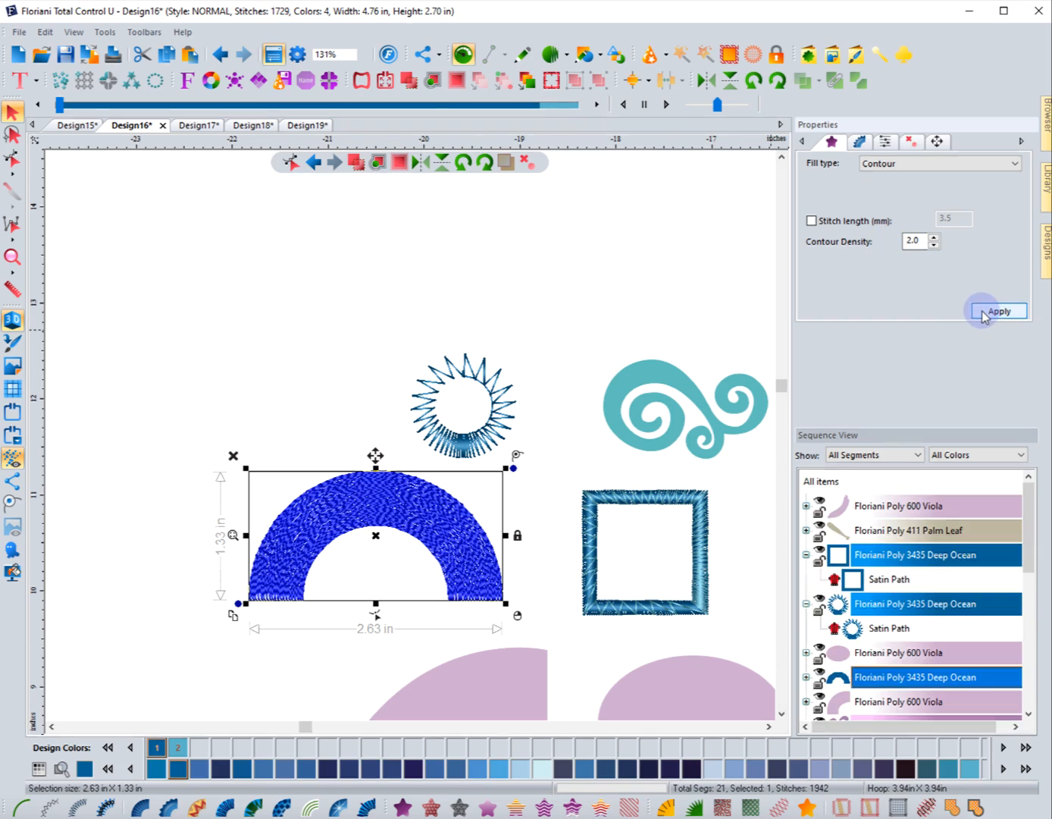
left_click(332, 358)
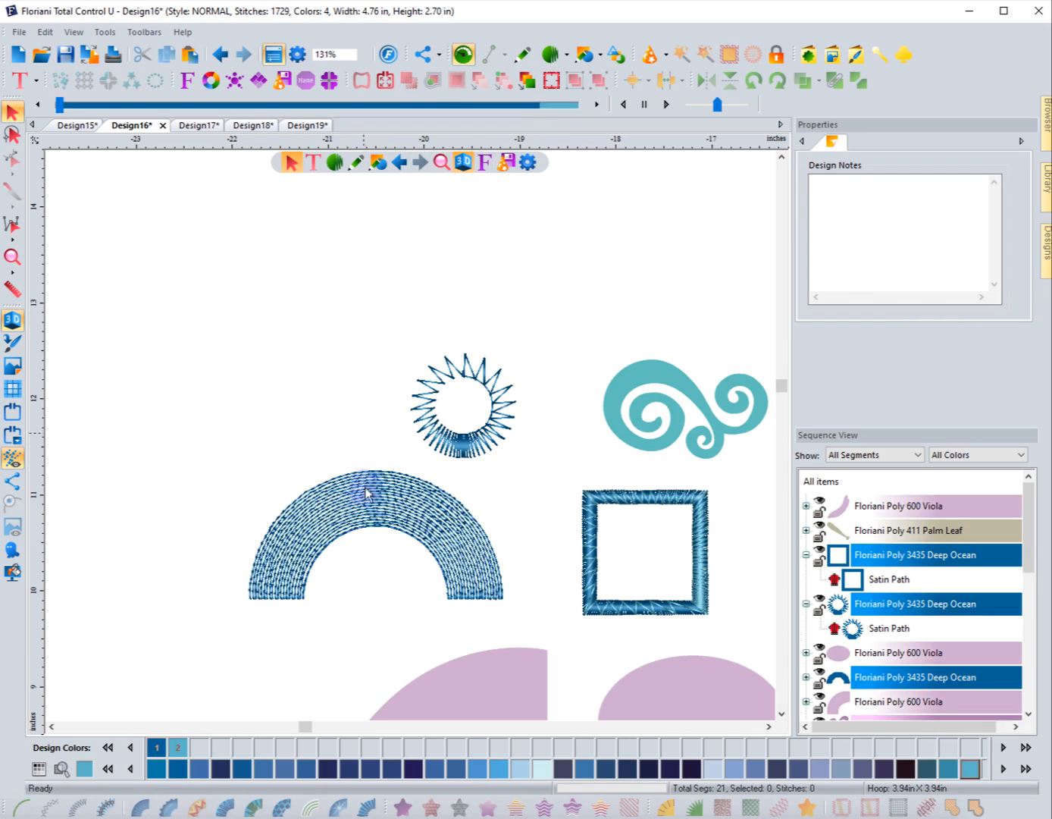
Change the half-ring's contour density to 3, apply it and deselect the shape.
left_click(338, 548)
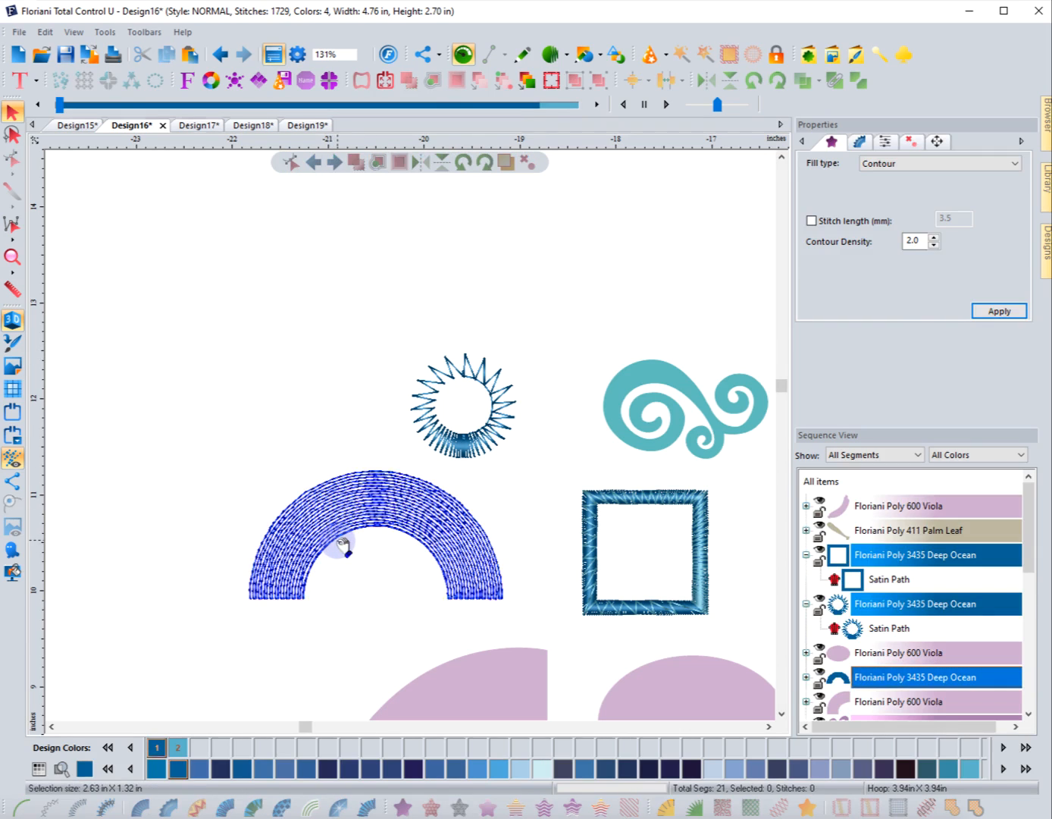
double_click(913, 241)
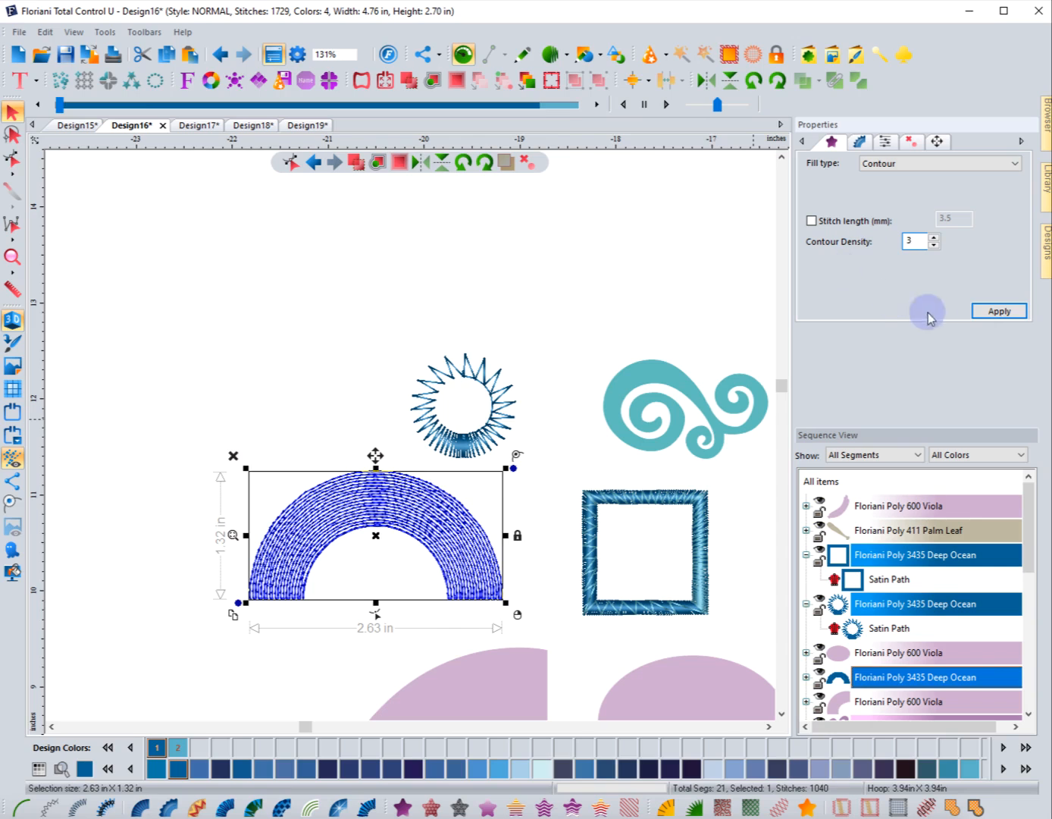
type("3")
left_click(999, 310)
left_click(304, 358)
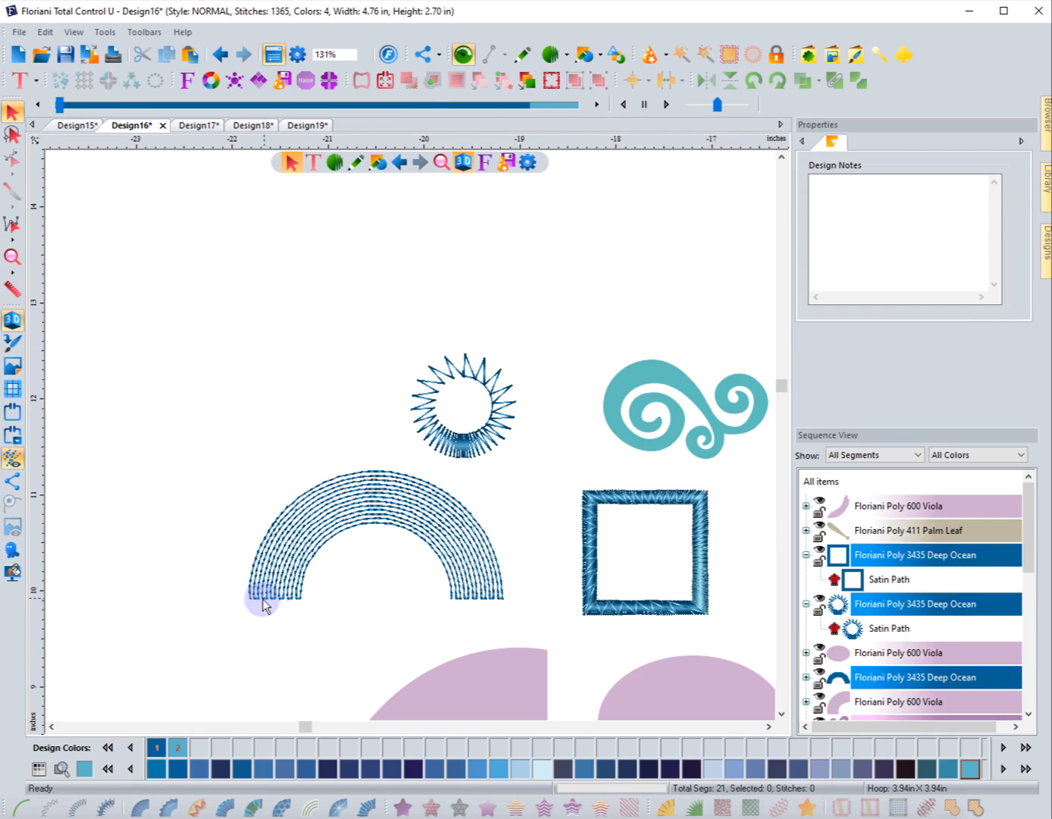
Inspect the half-ring's contour lines up close, set its contour density to 4.0 and deselect it.
left_click(13, 256)
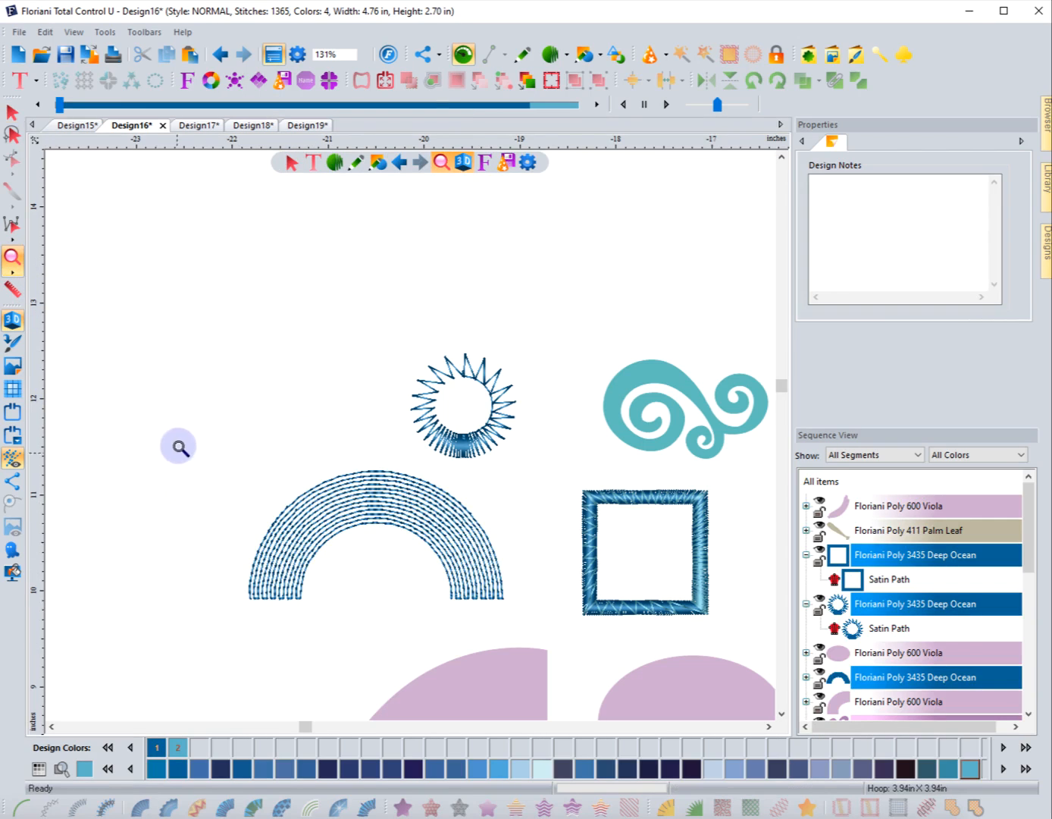
left_click_drag(193, 436, 535, 620)
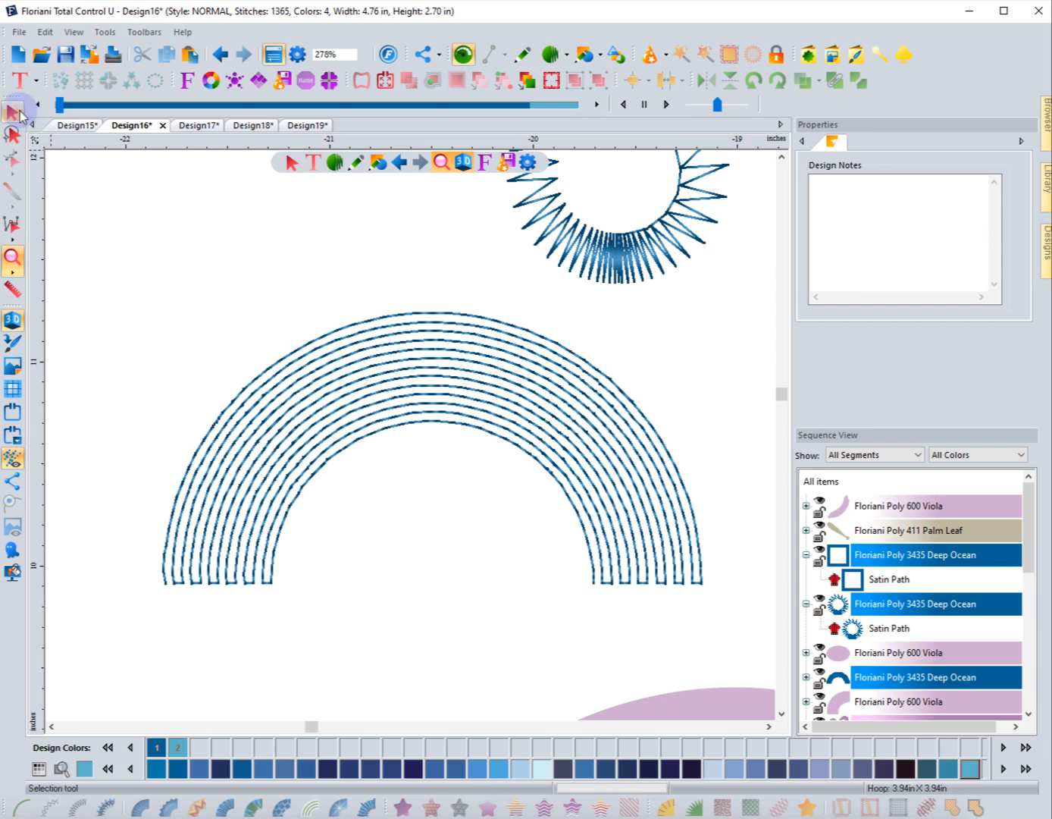
left_click(14, 113)
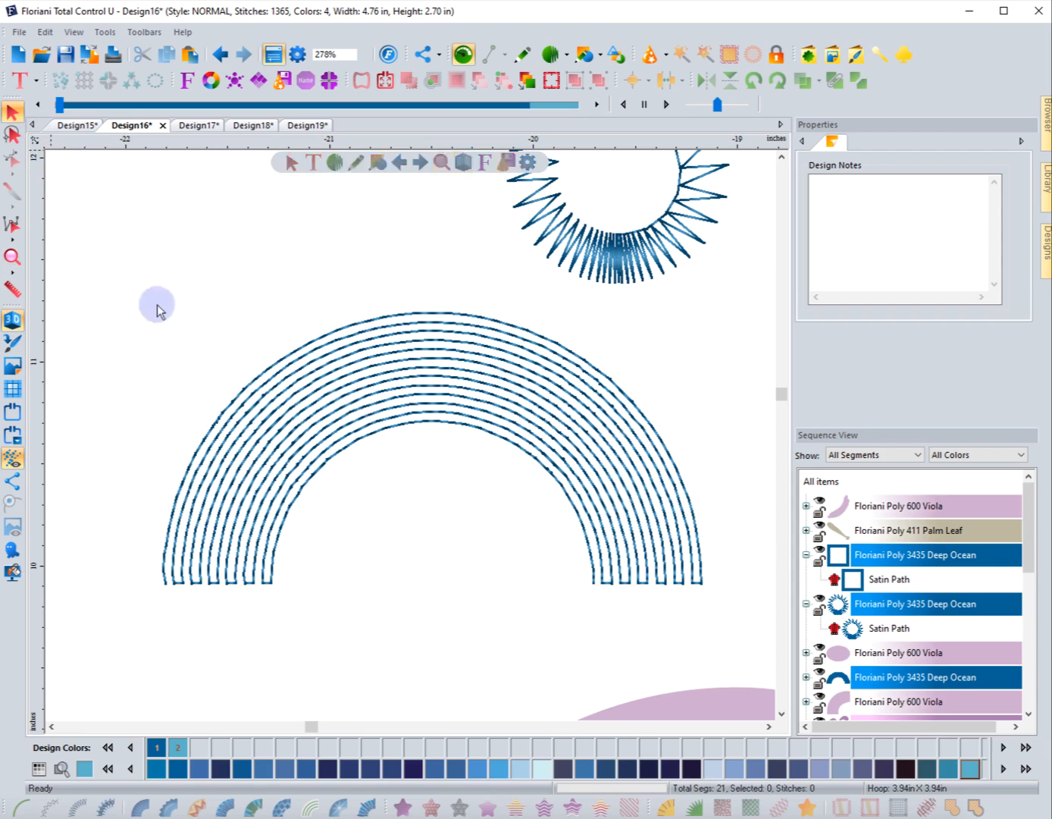
left_click(394, 438)
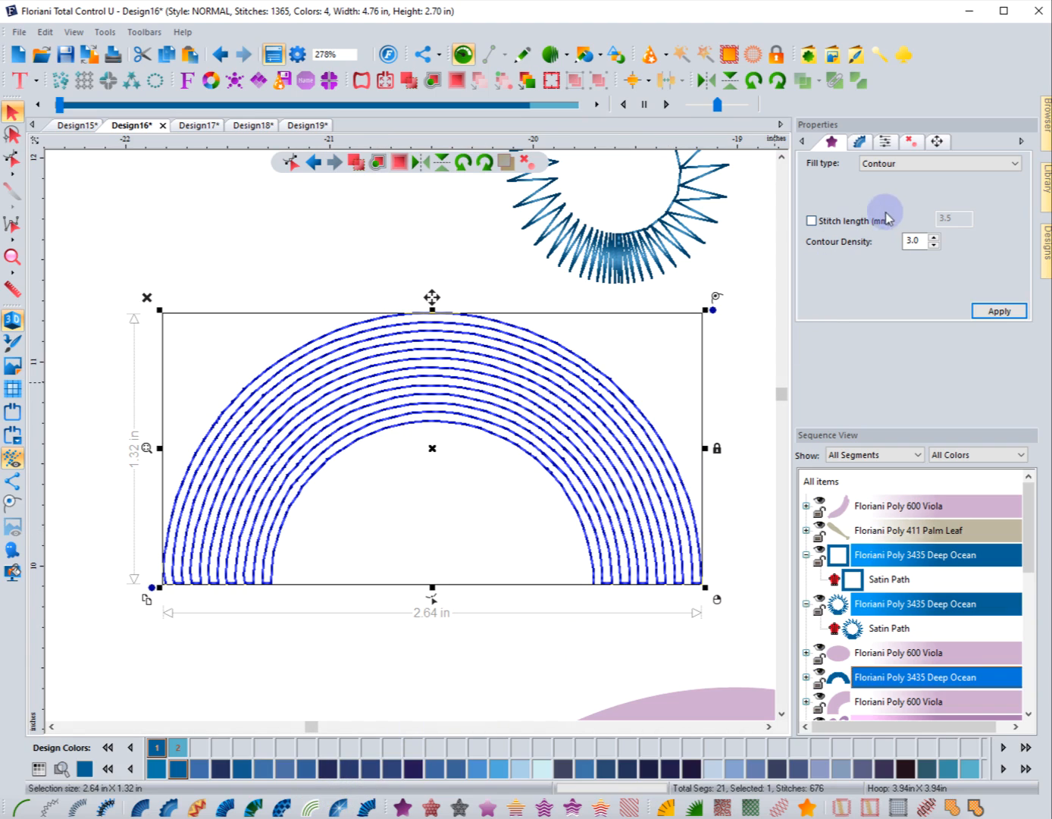
left_click_drag(920, 239, 883, 241)
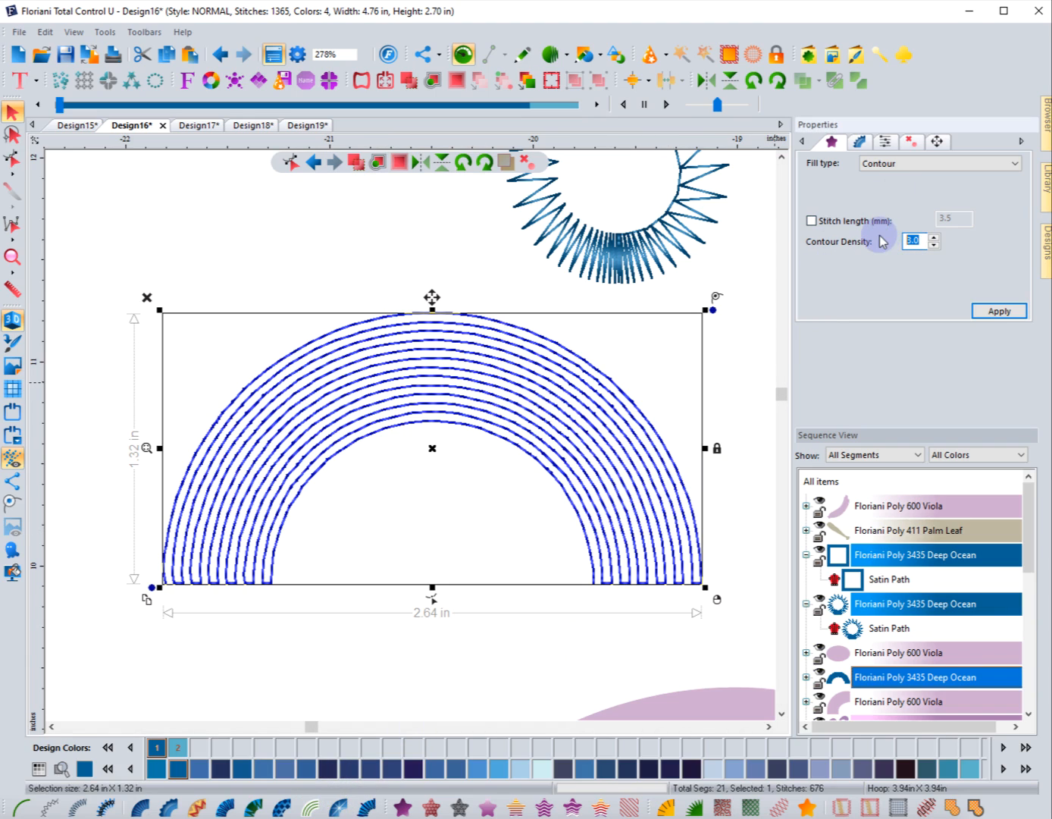
left_click(996, 311)
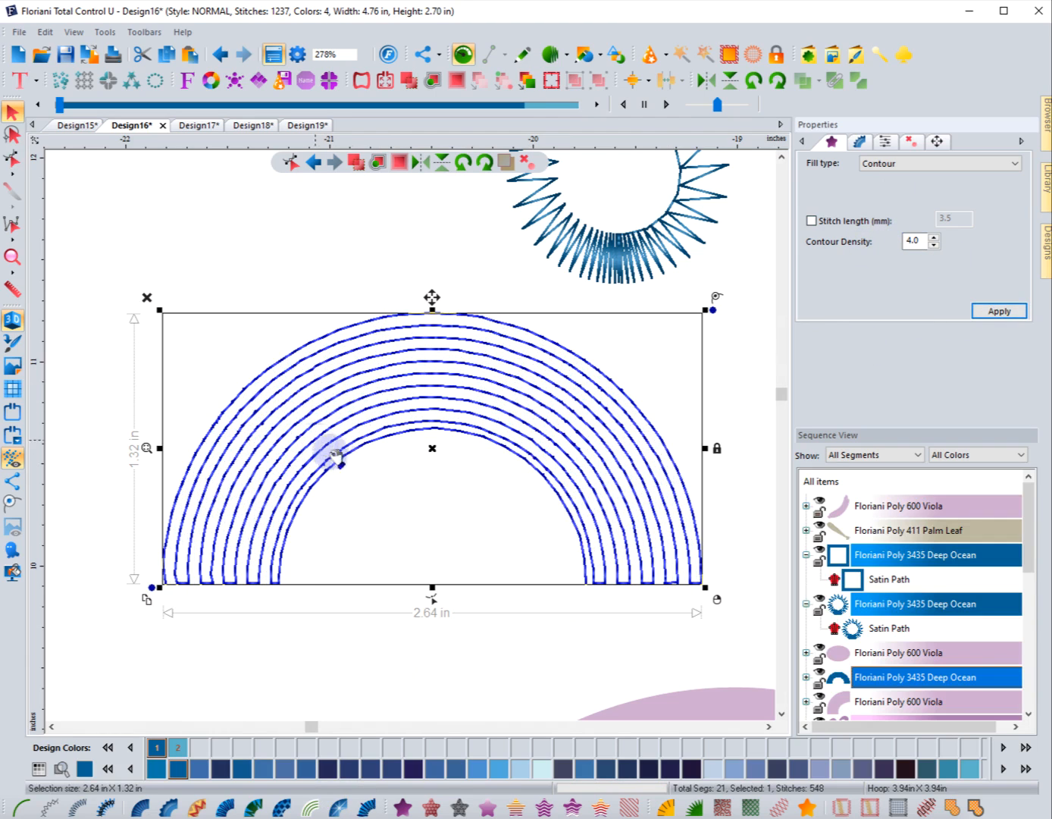
left_click_drag(258, 519, 267, 551)
left_click(258, 298)
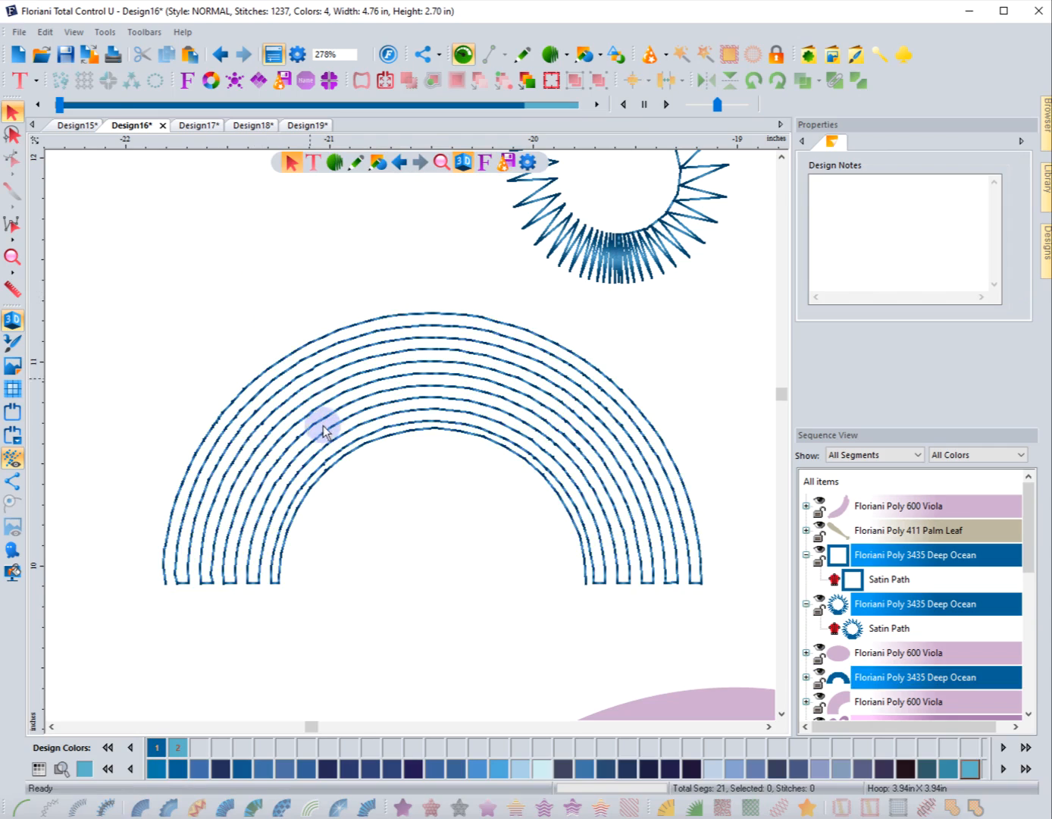
Enlarge the purple heart artwork to about 2.26 by 2.55 in.
scroll(323, 425, "down", 4)
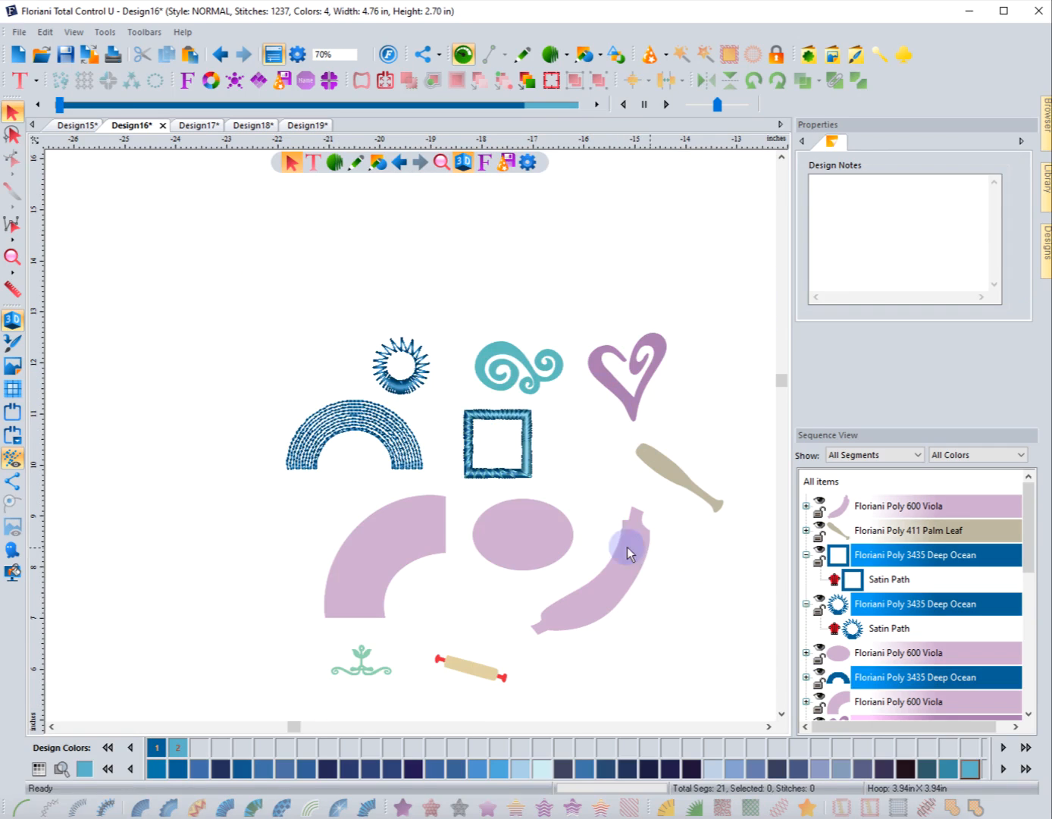
left_click(610, 395)
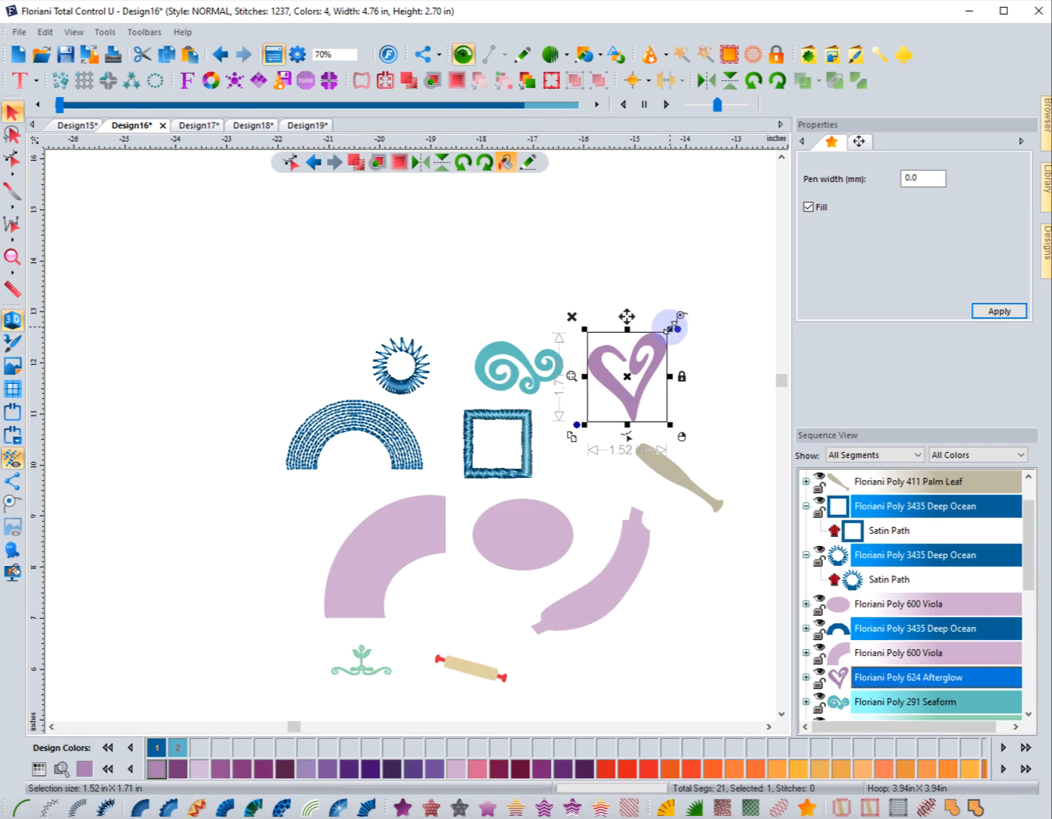
left_click_drag(668, 328, 707, 290)
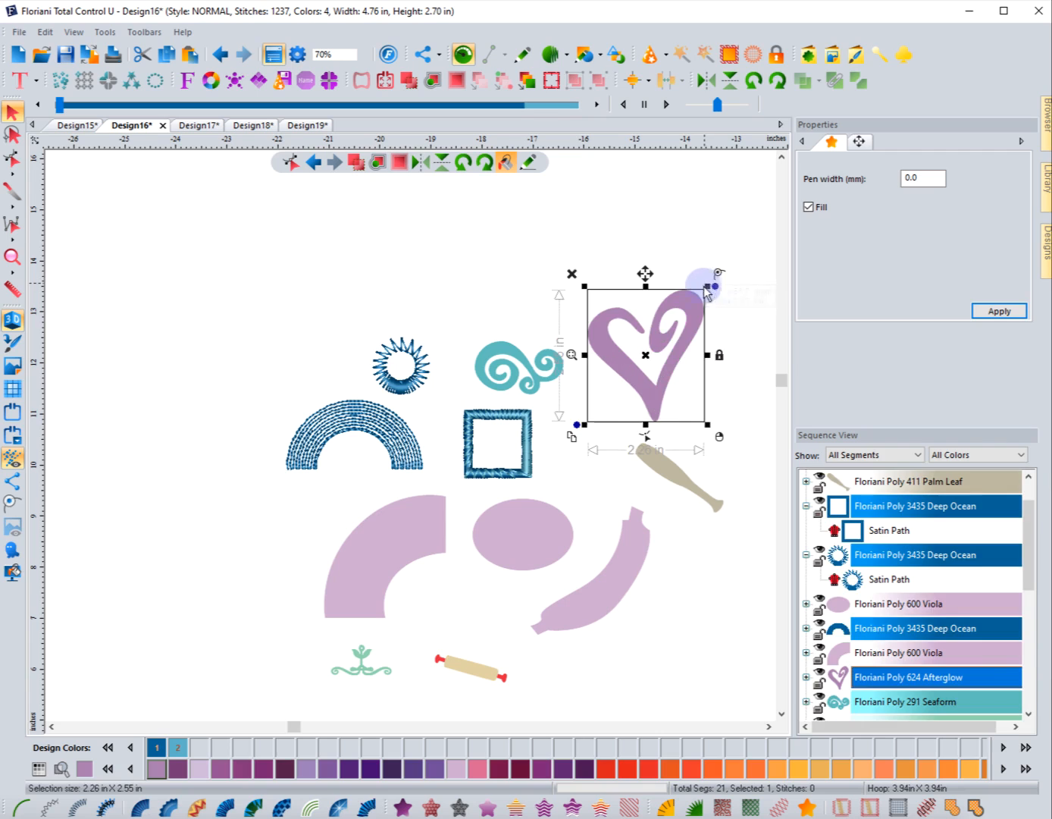
left_click(309, 807)
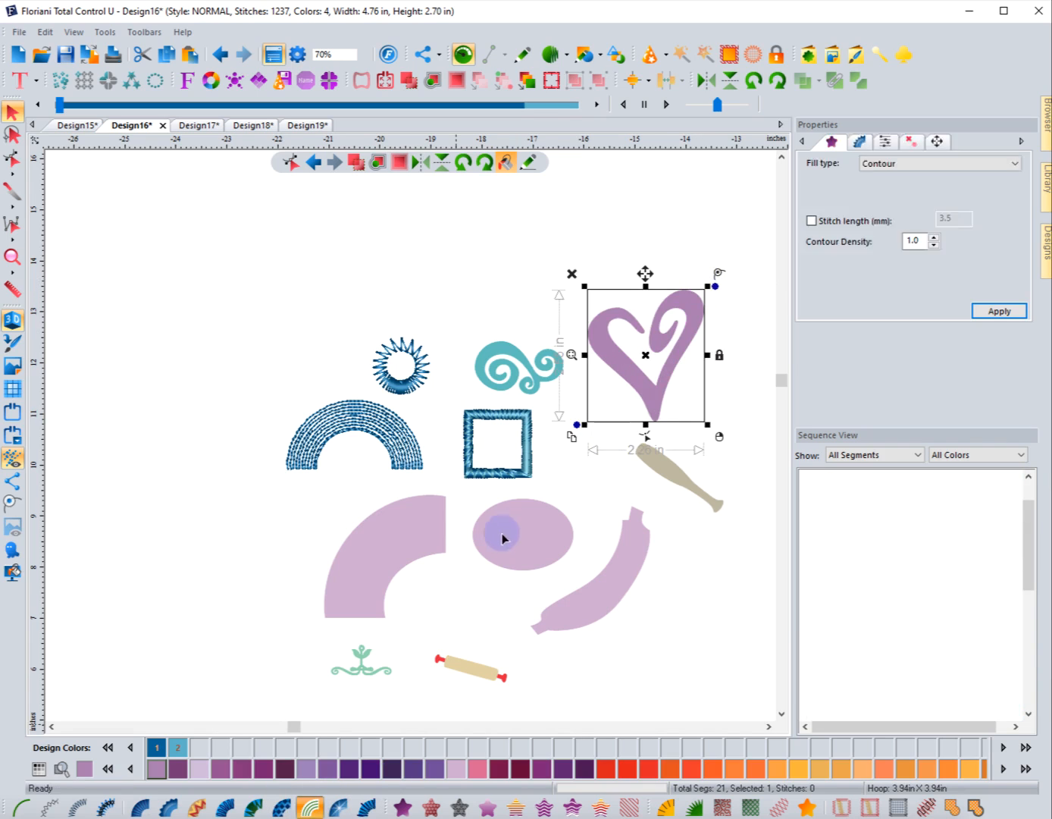
key("h")
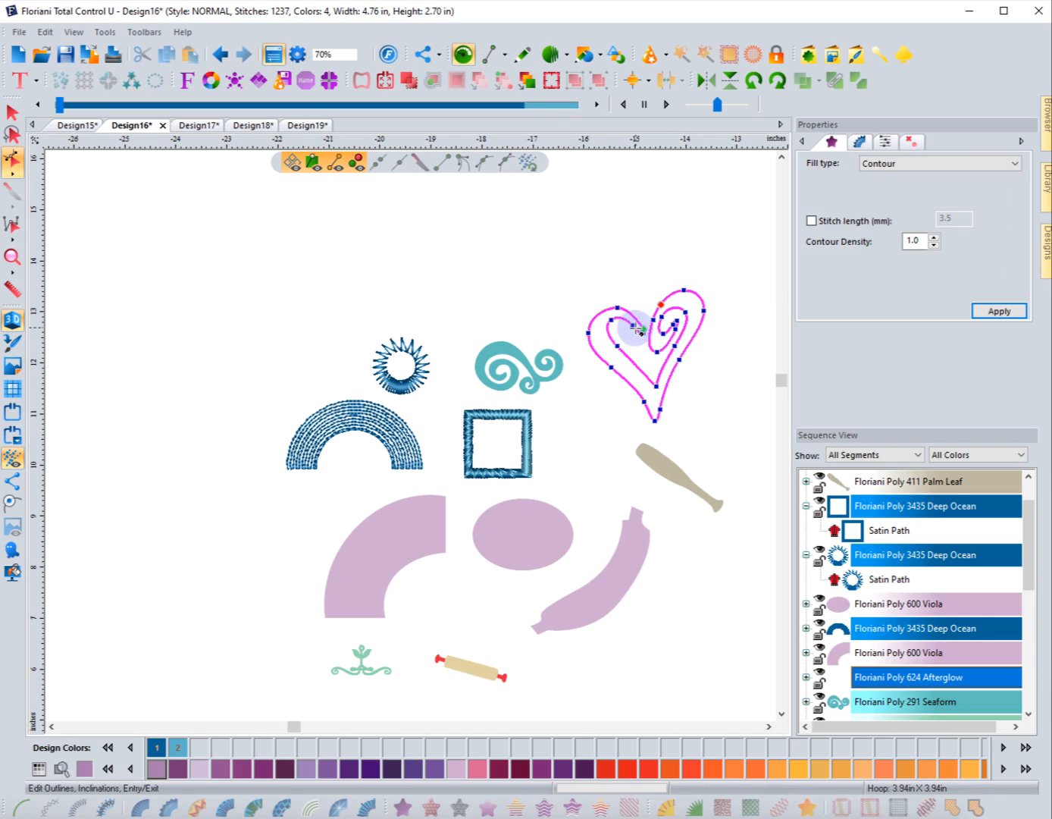
left_click(12, 256)
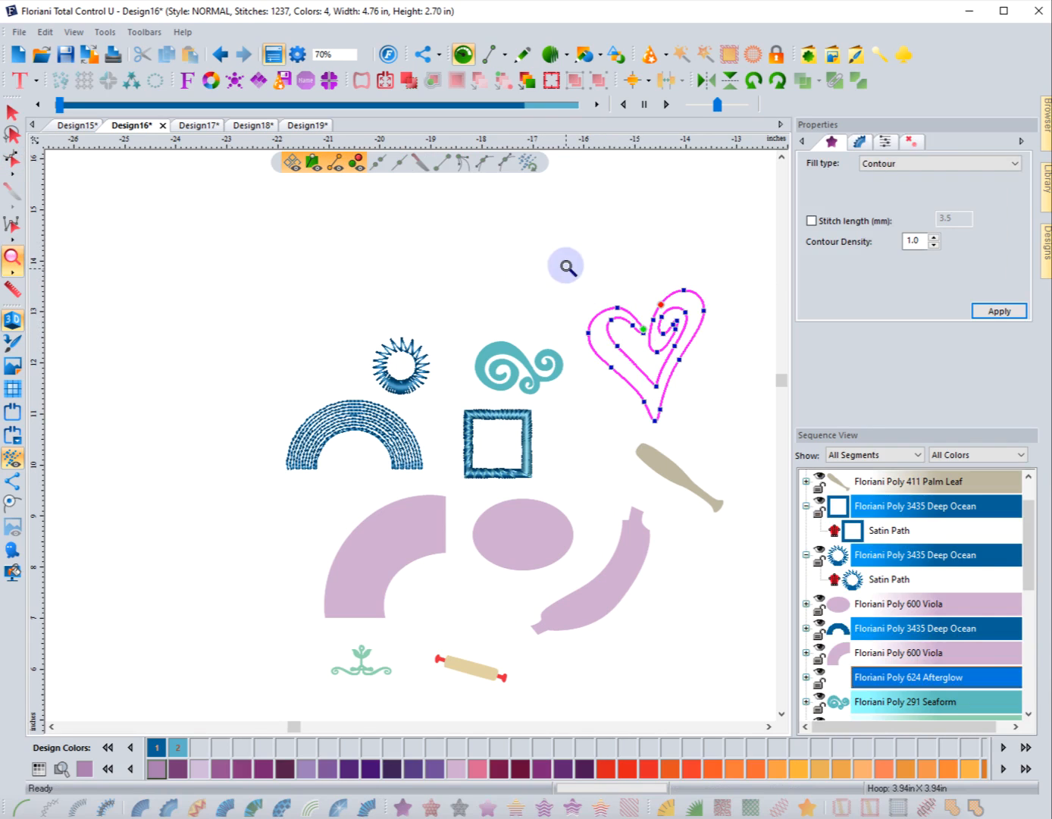
left_click_drag(568, 268, 726, 445)
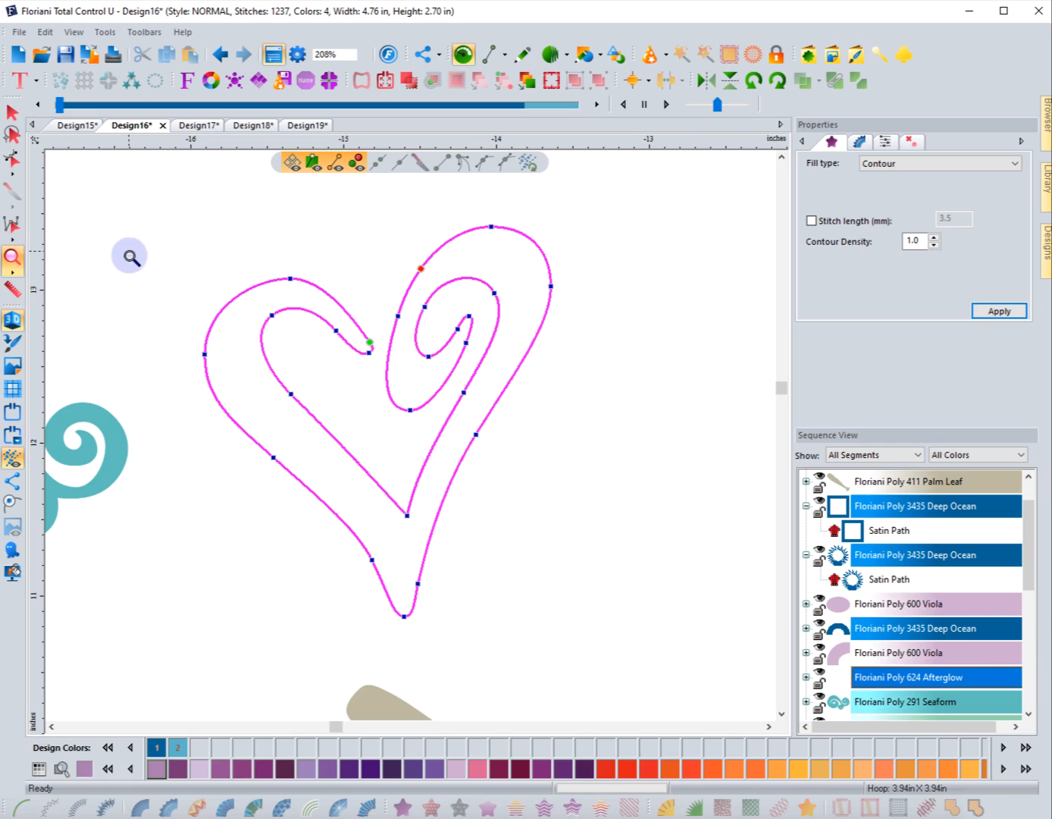
left_click(12, 112)
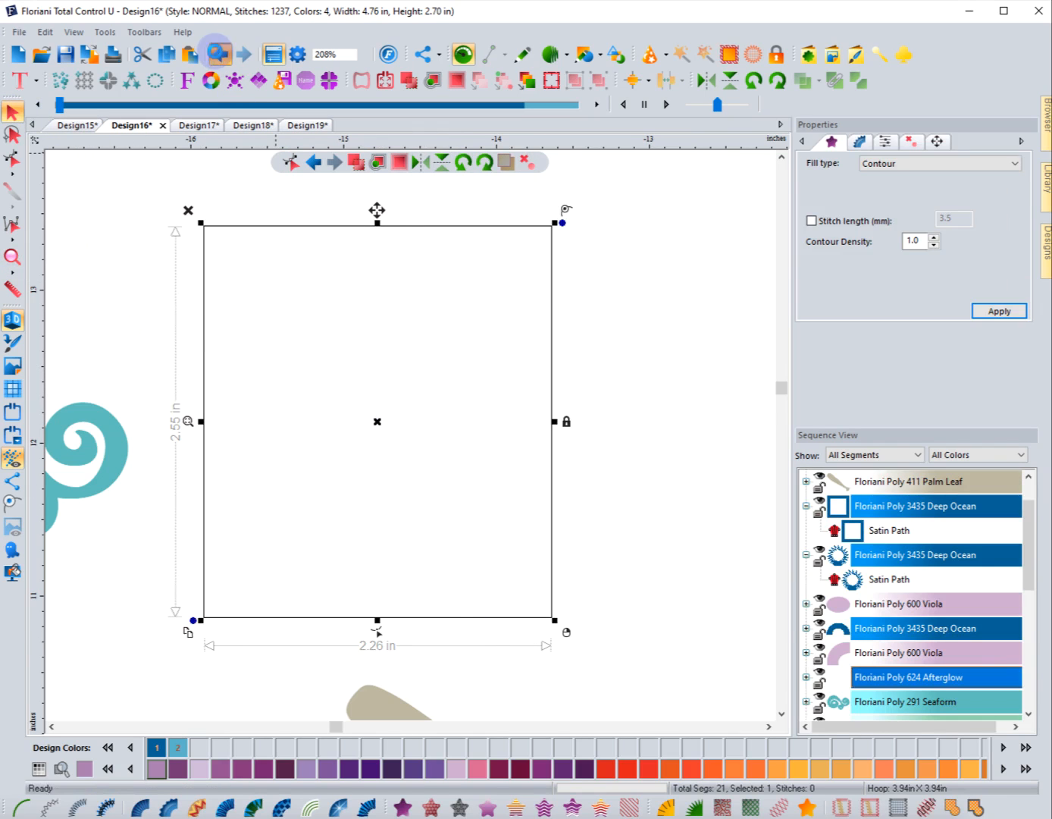
left_click(218, 53)
Convert the heart artwork to Contour satin and draw inclination lines across its left lobe from the inner tip down to the bottom point.
left_click(290, 331)
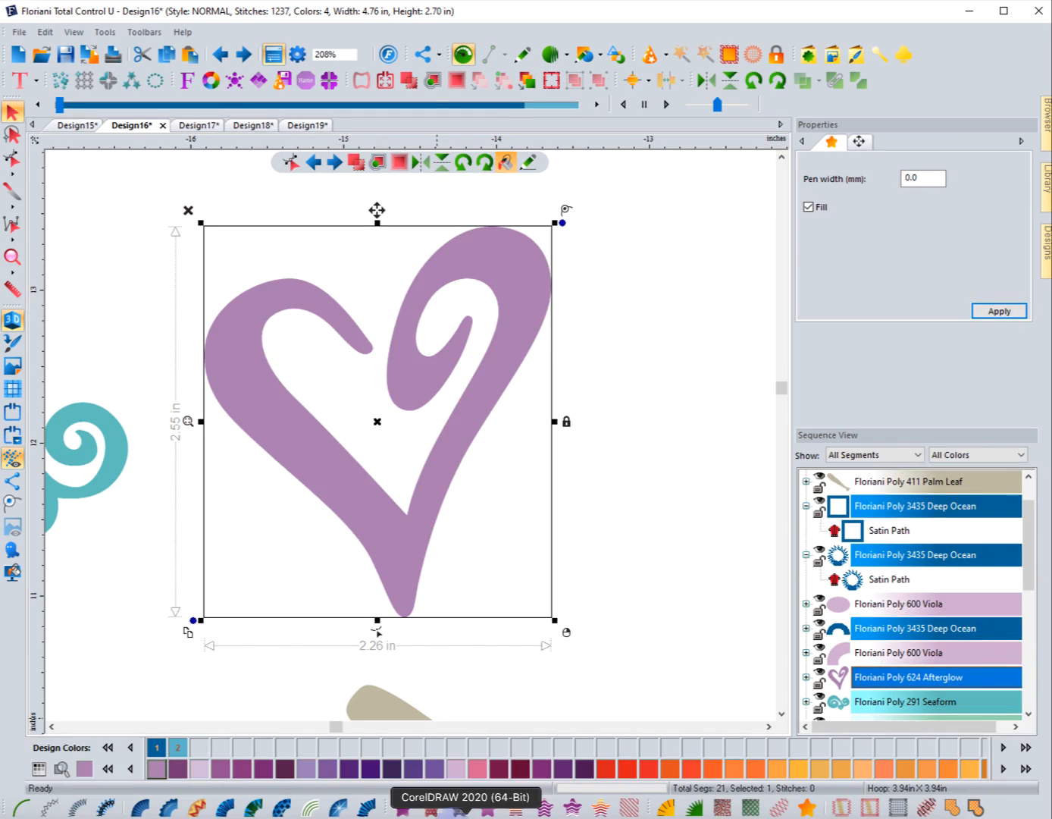
left_click(311, 804)
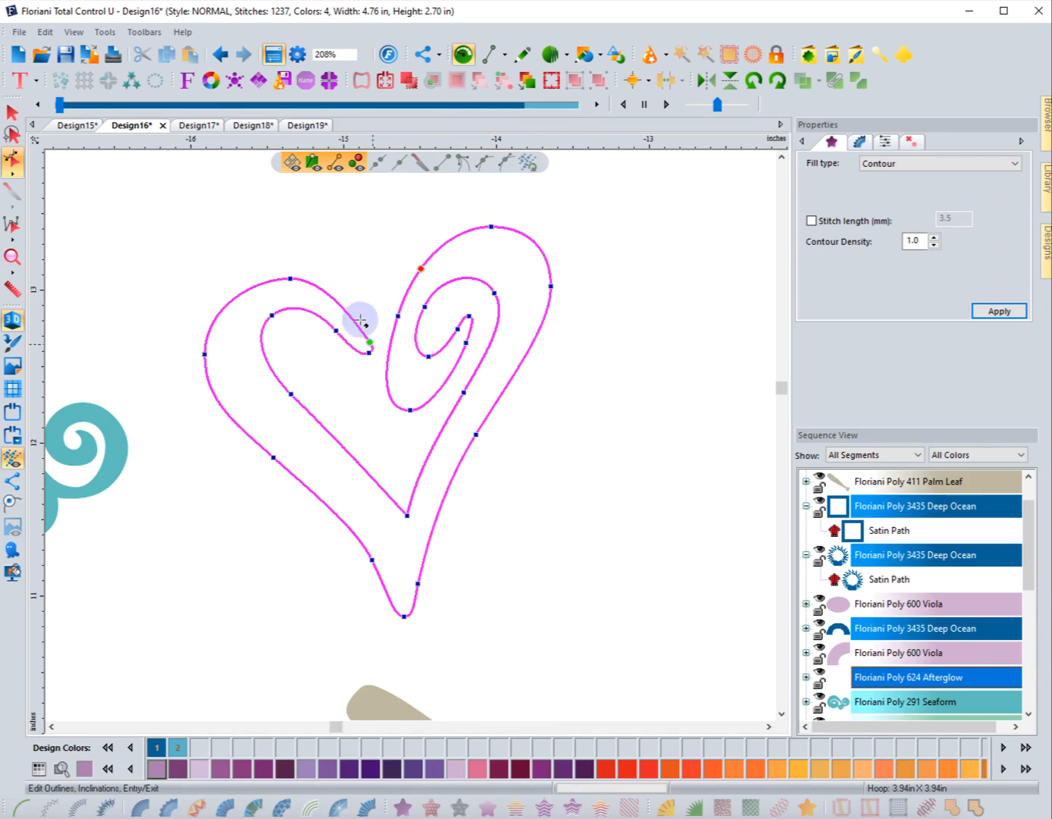
left_click_drag(272, 281, 289, 307)
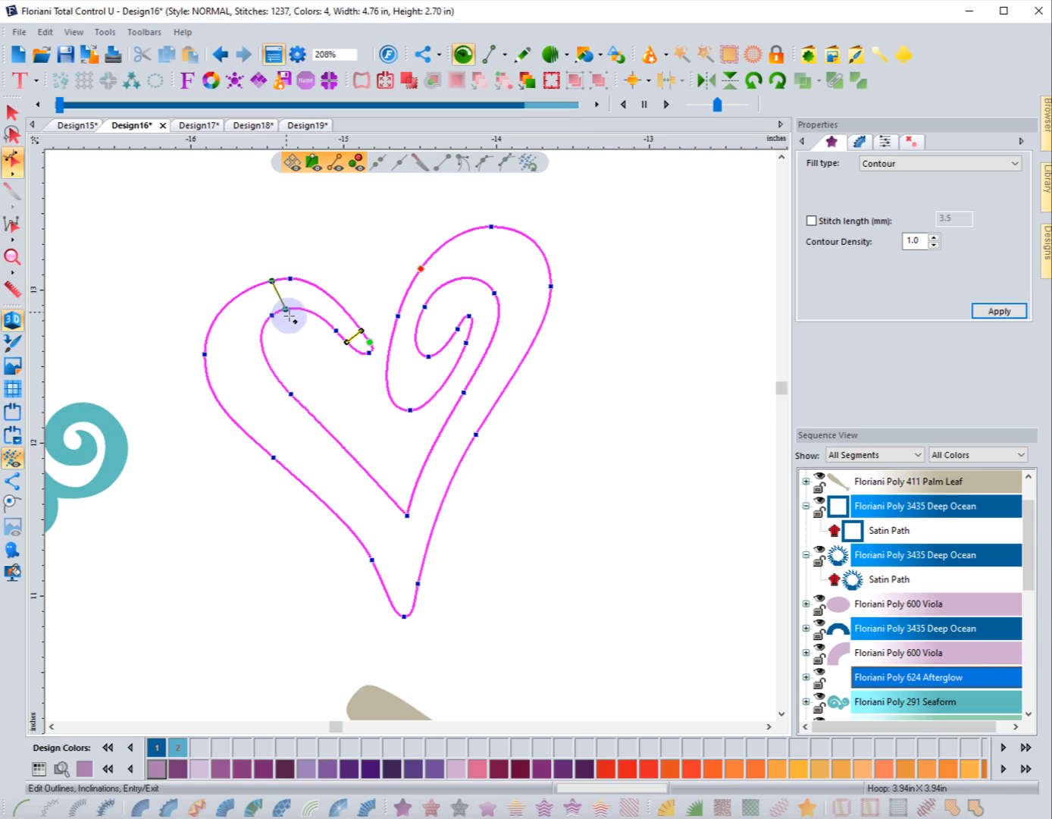
left_click_drag(271, 389, 223, 409)
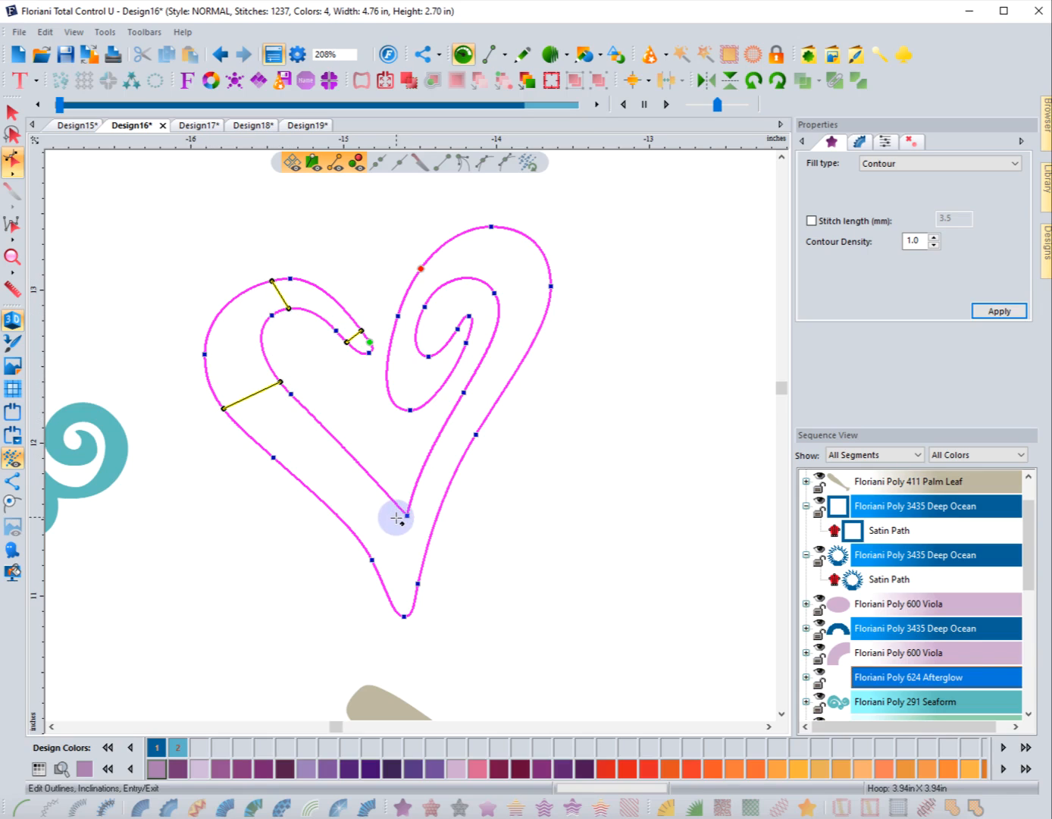
left_click_drag(404, 516, 403, 615)
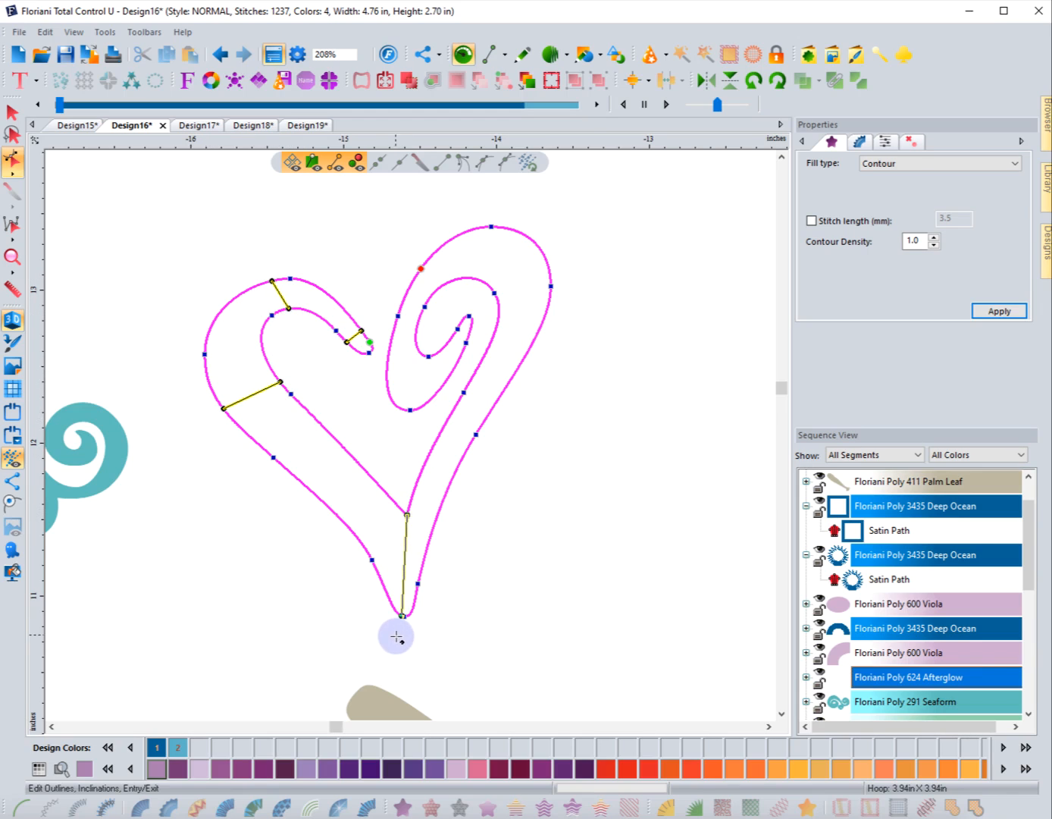
Add inclination lines up the heart's right side and around its inner curl, and generate the contour stitches.
left_click_drag(433, 442, 466, 452)
left_click_drag(498, 302, 551, 273)
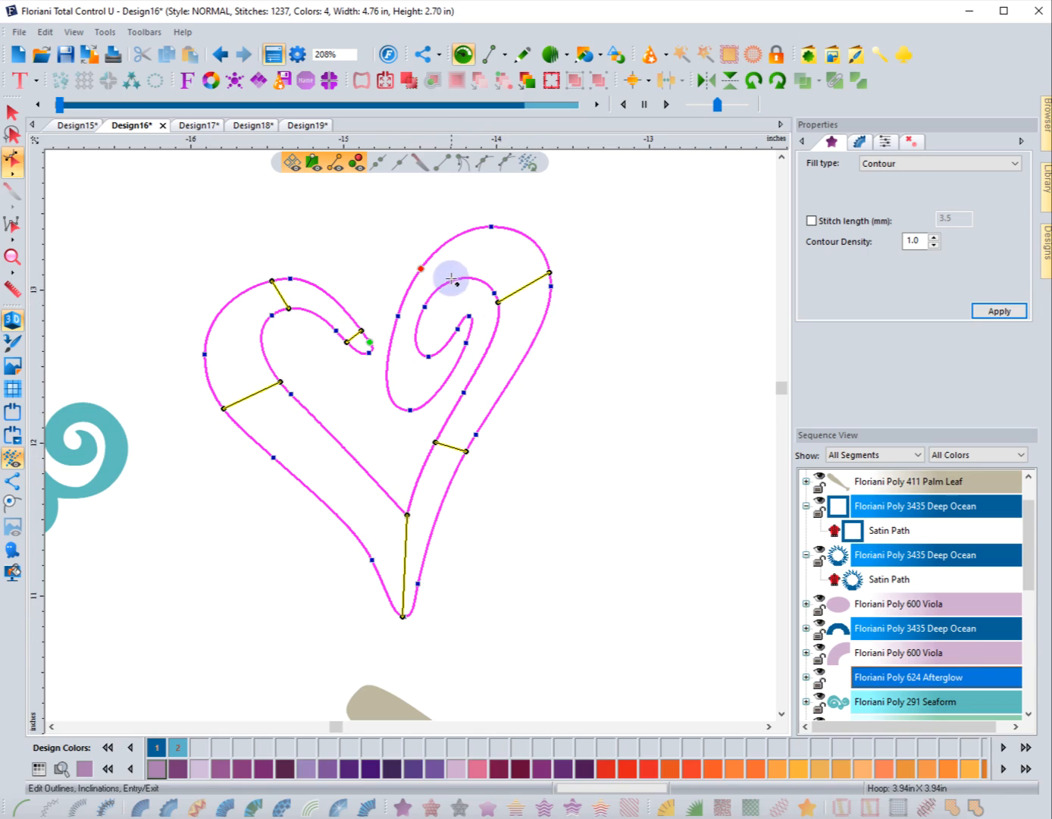
left_click_drag(452, 281, 436, 248)
left_click_drag(415, 341, 388, 364)
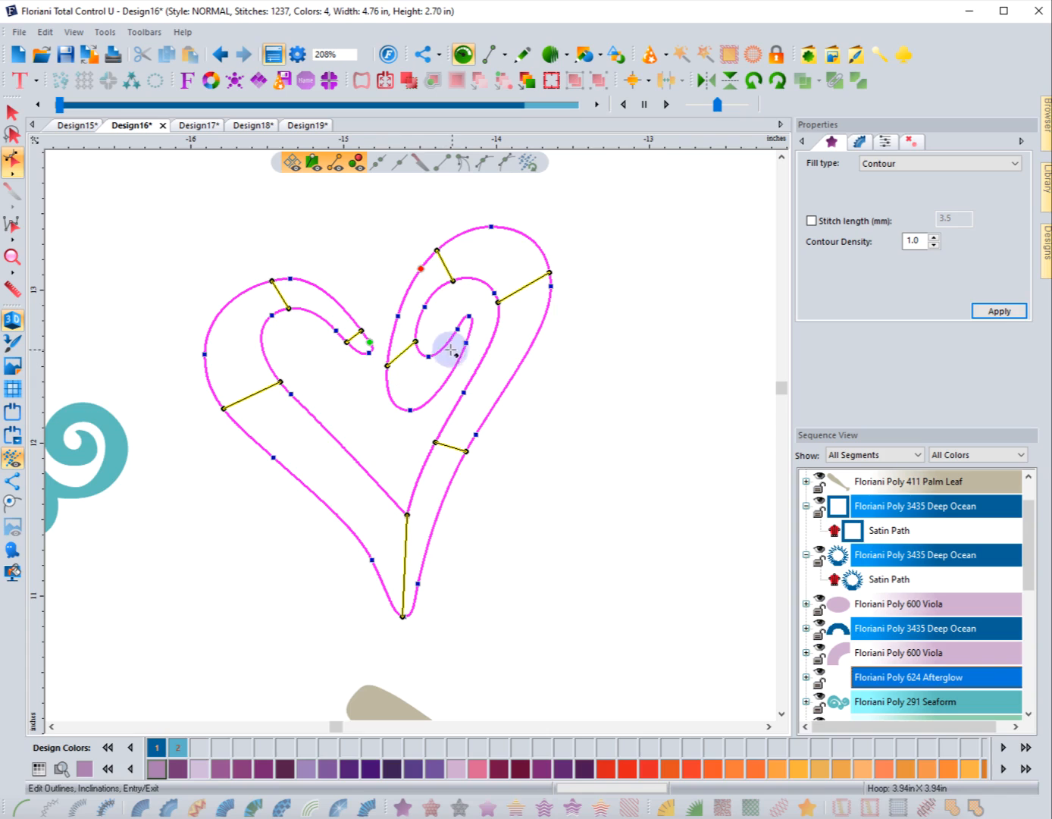
left_click_drag(446, 344, 467, 371)
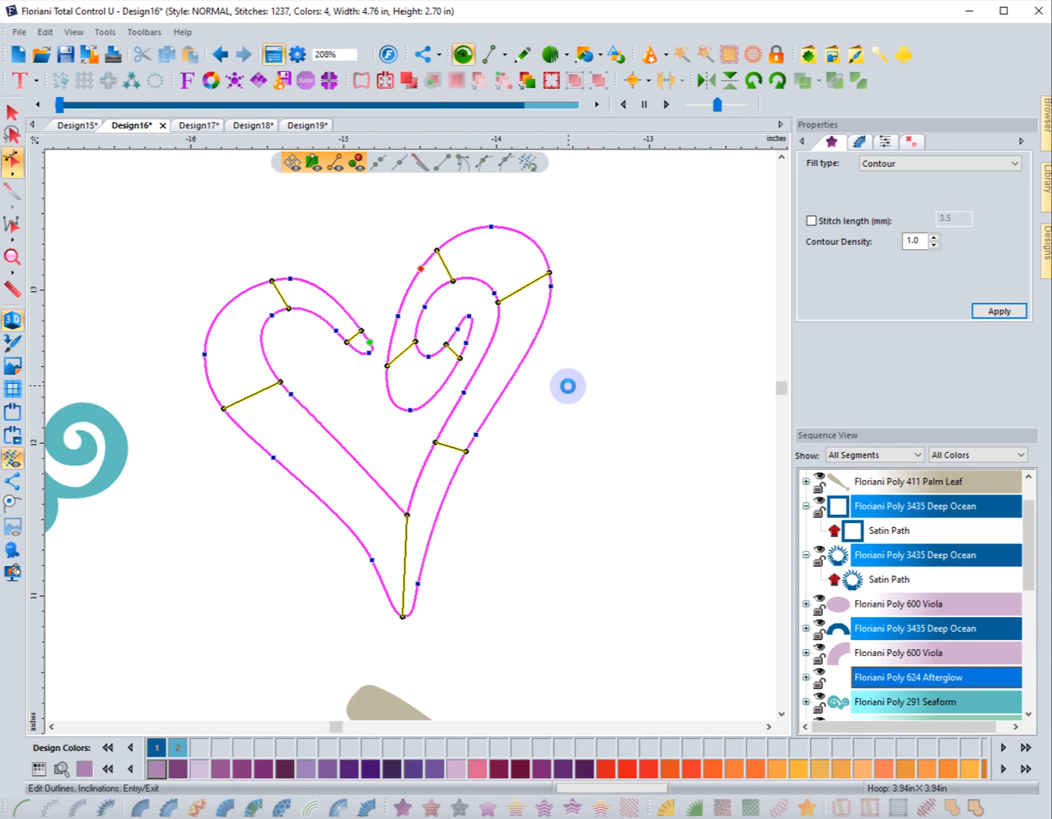
left_click(568, 385)
Set the heart's contour density to 2.0, apply it and deselect the shape.
left_click(12, 112)
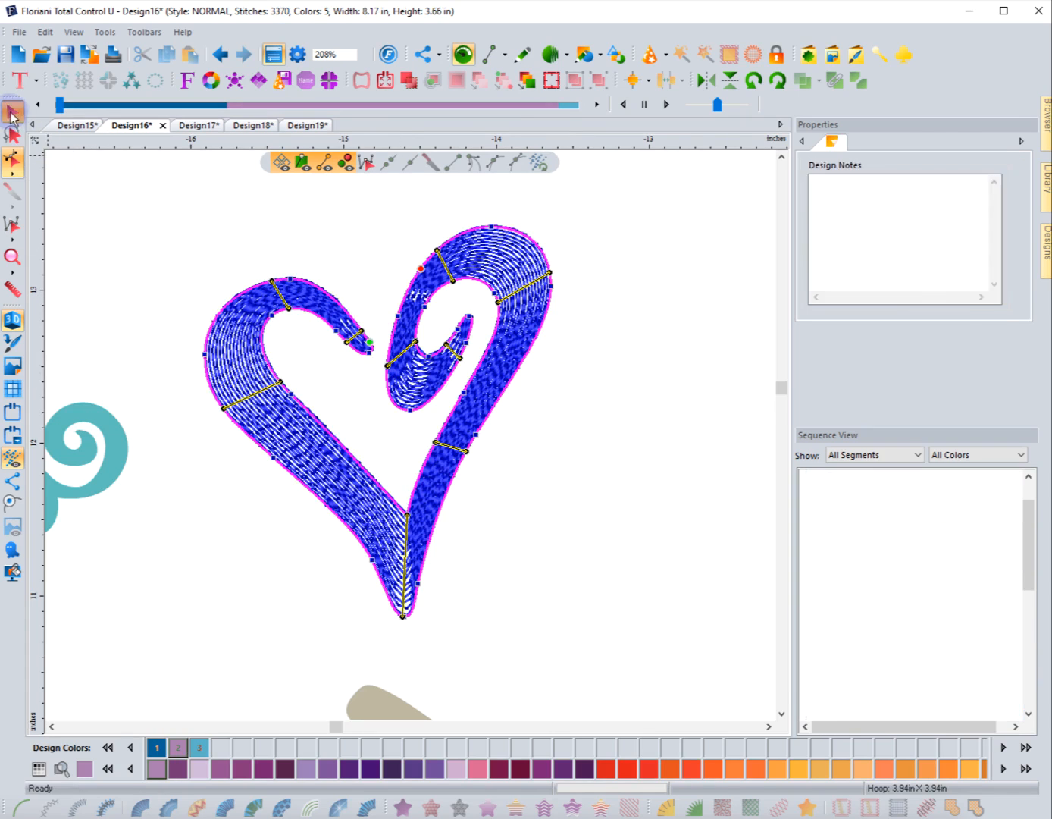
left_click(325, 298)
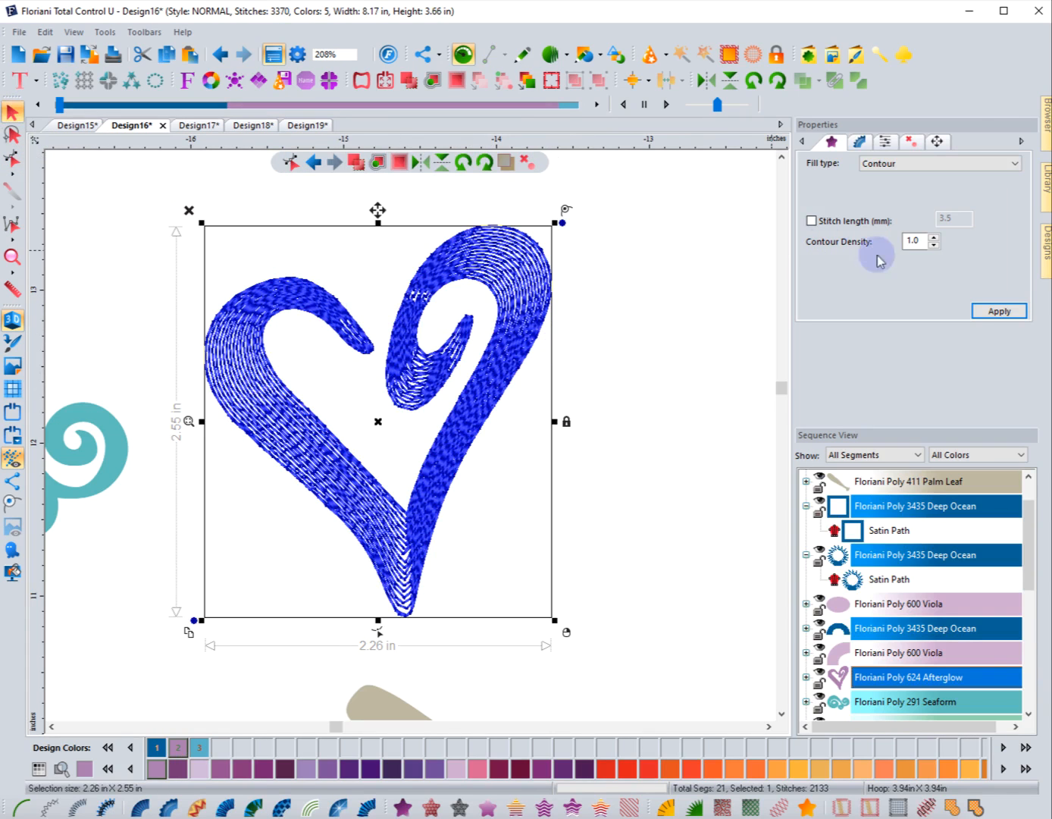
double_click(911, 240)
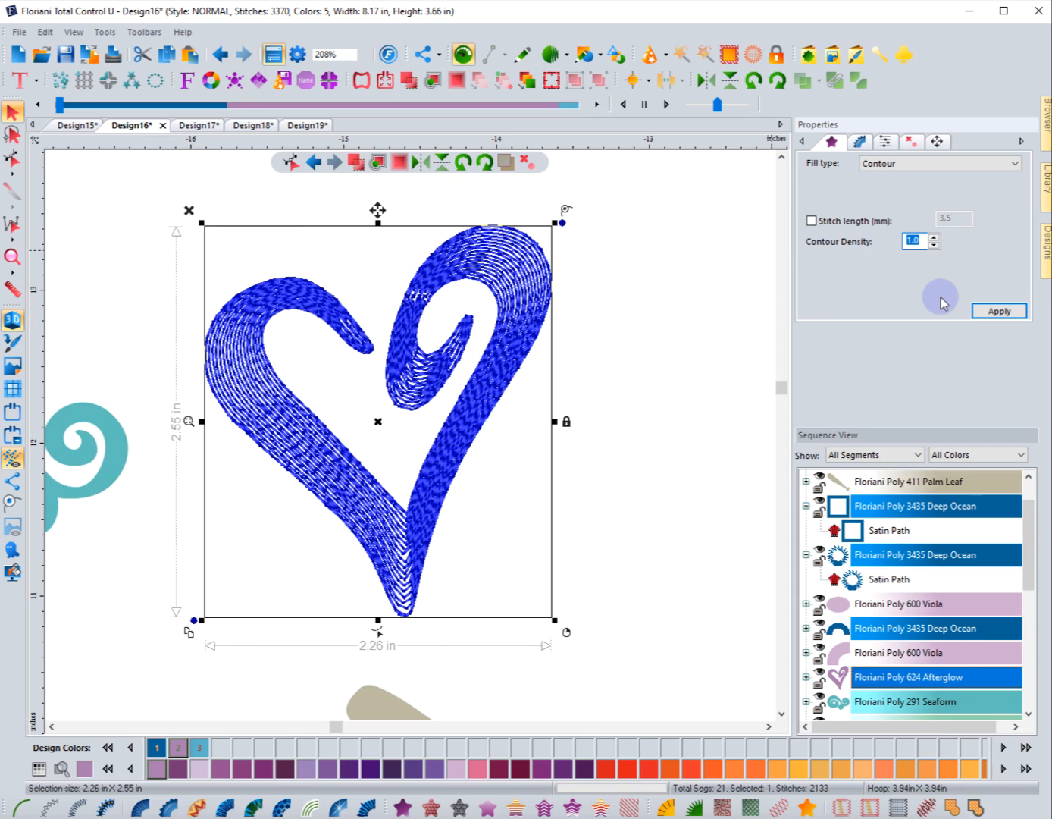
left_click(1000, 311)
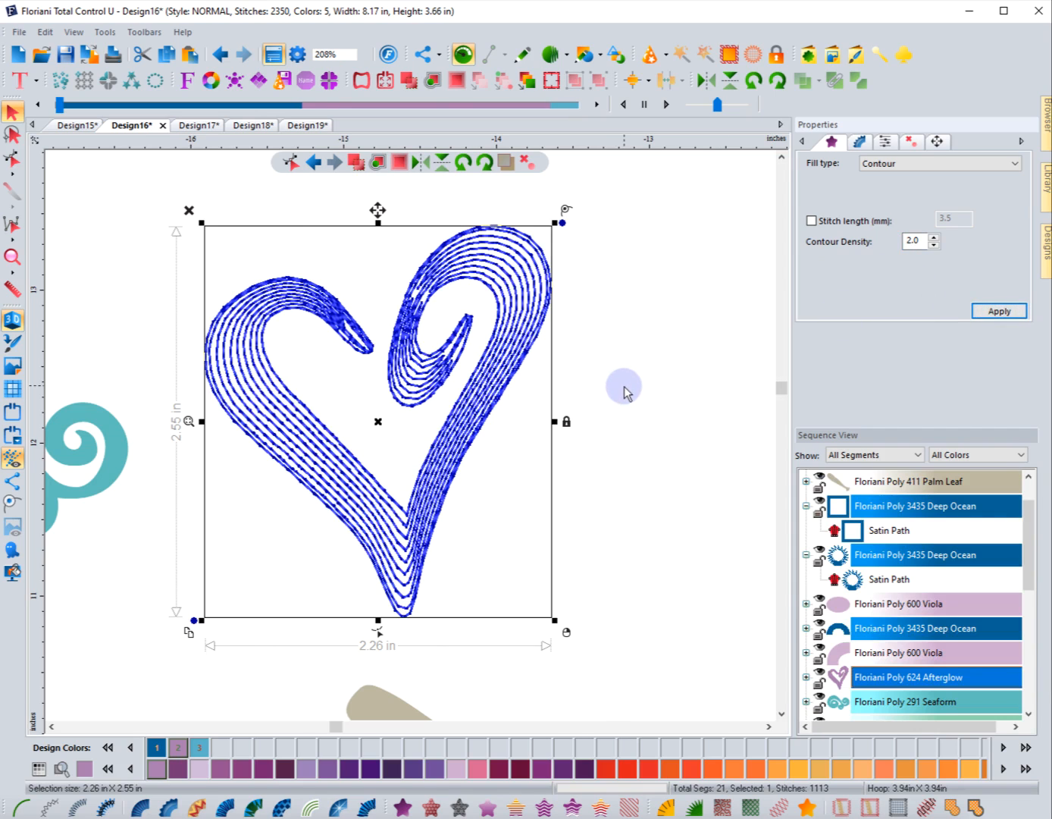
left_click(580, 381)
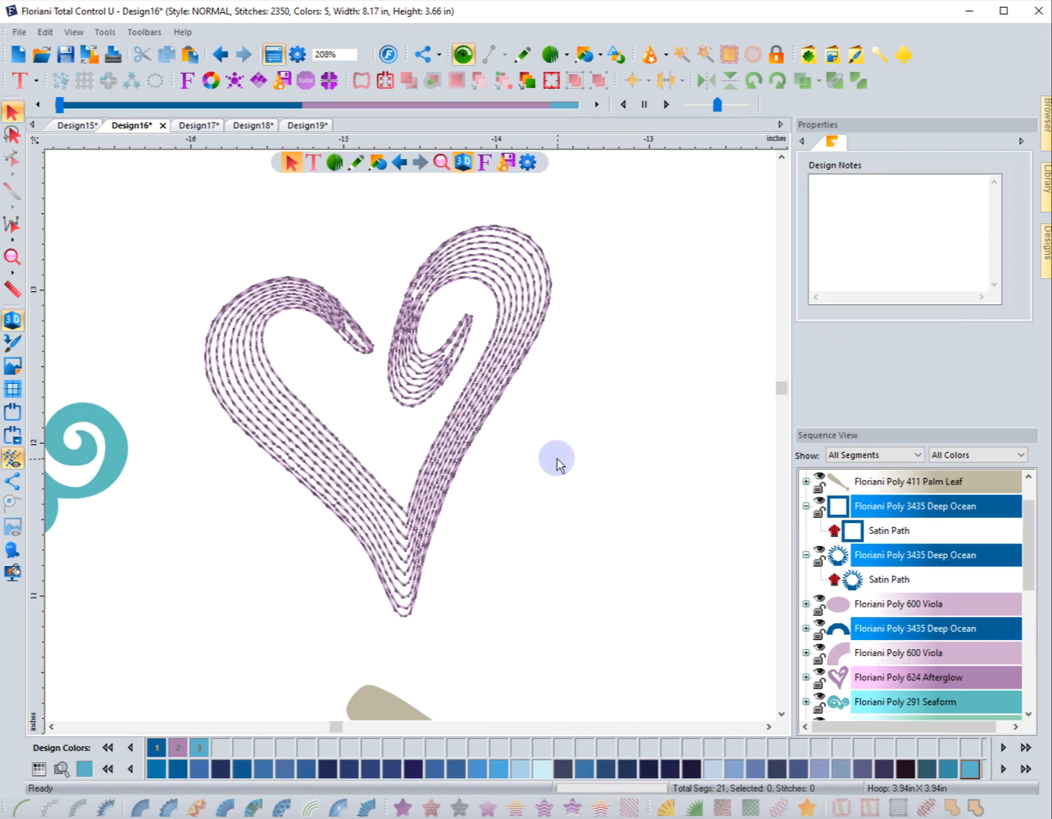
Recolor the contour-filled heart with the Floriani Poly 310 Colony Blue thread and deselect it.
left_click(486, 424)
left_click(198, 746)
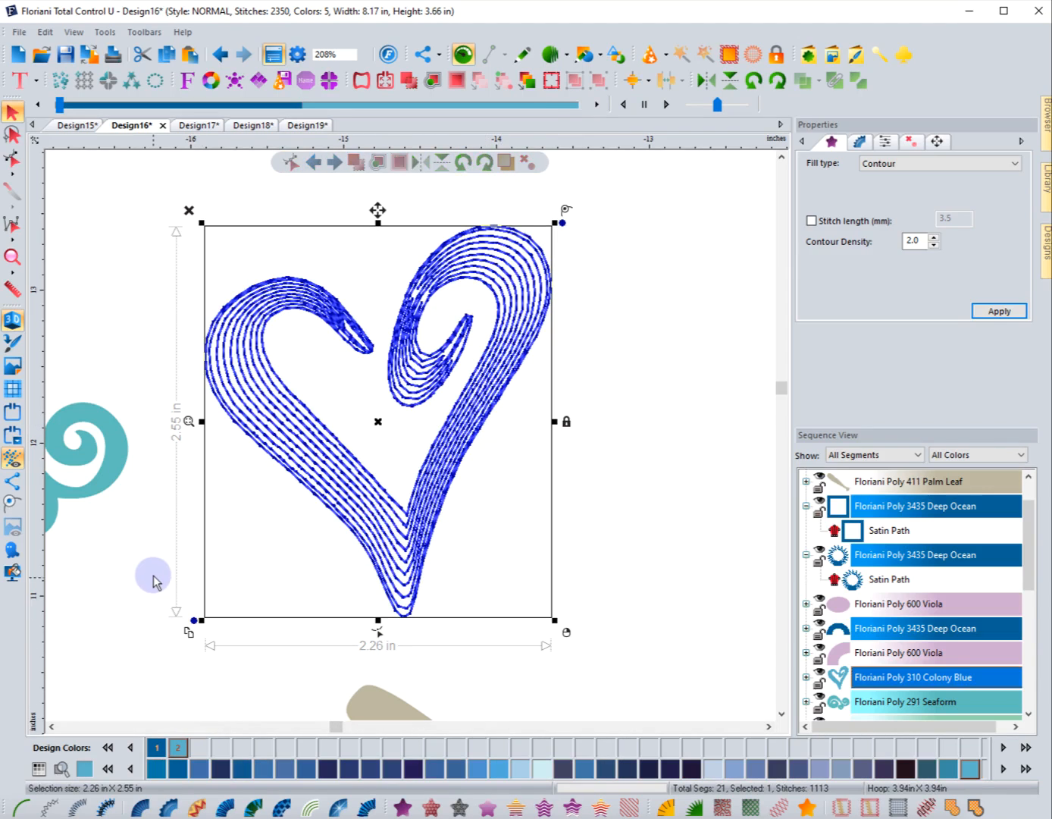
left_click(152, 576)
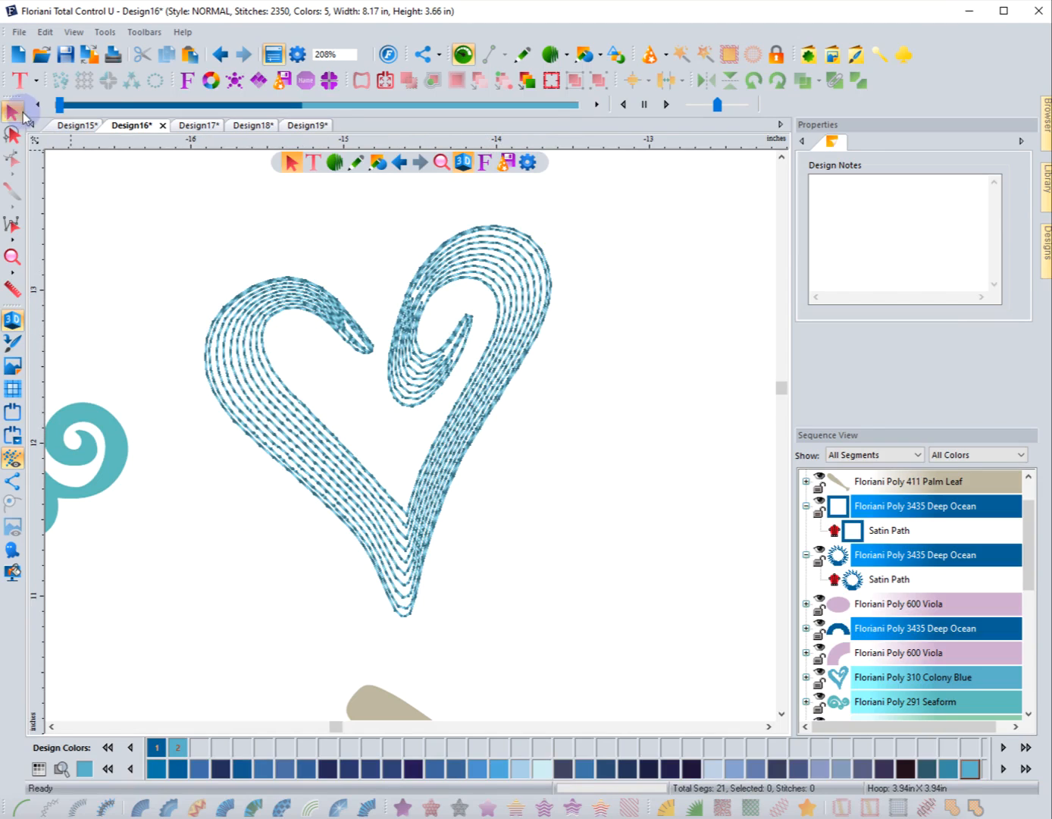
Set the heart's contour density to 3 and apply it.
left_click(290, 309)
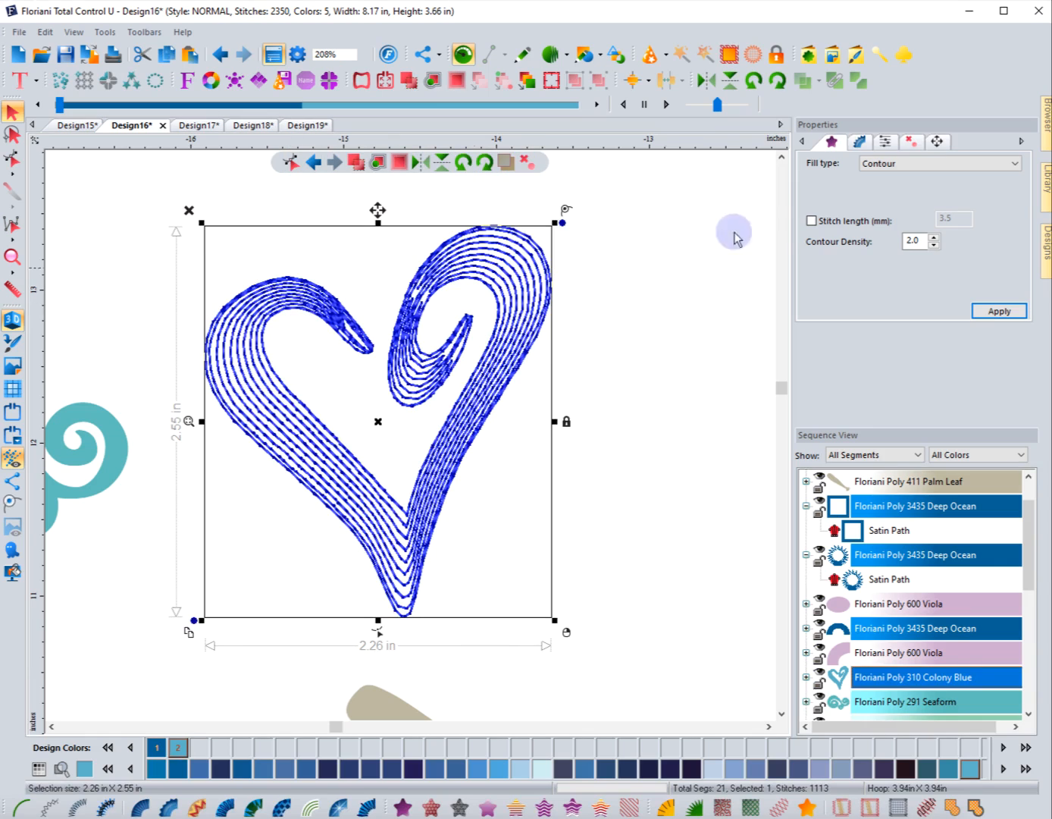
left_click_drag(926, 240, 893, 241)
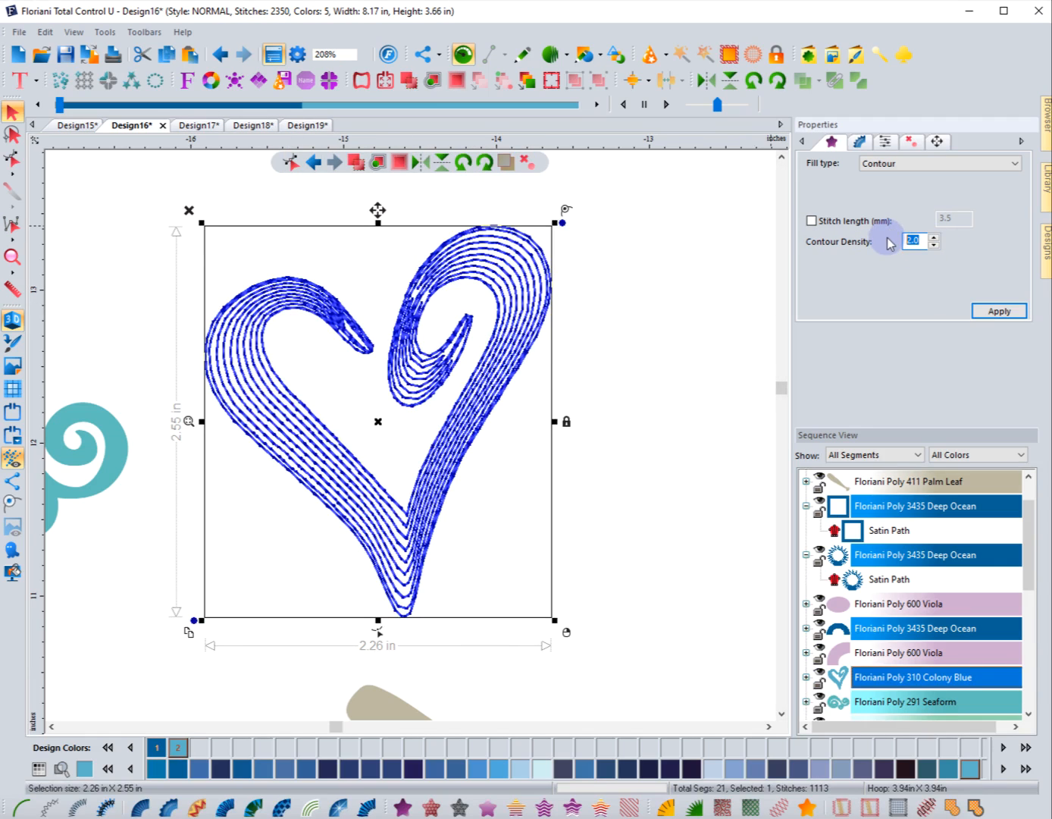
left_click(999, 310)
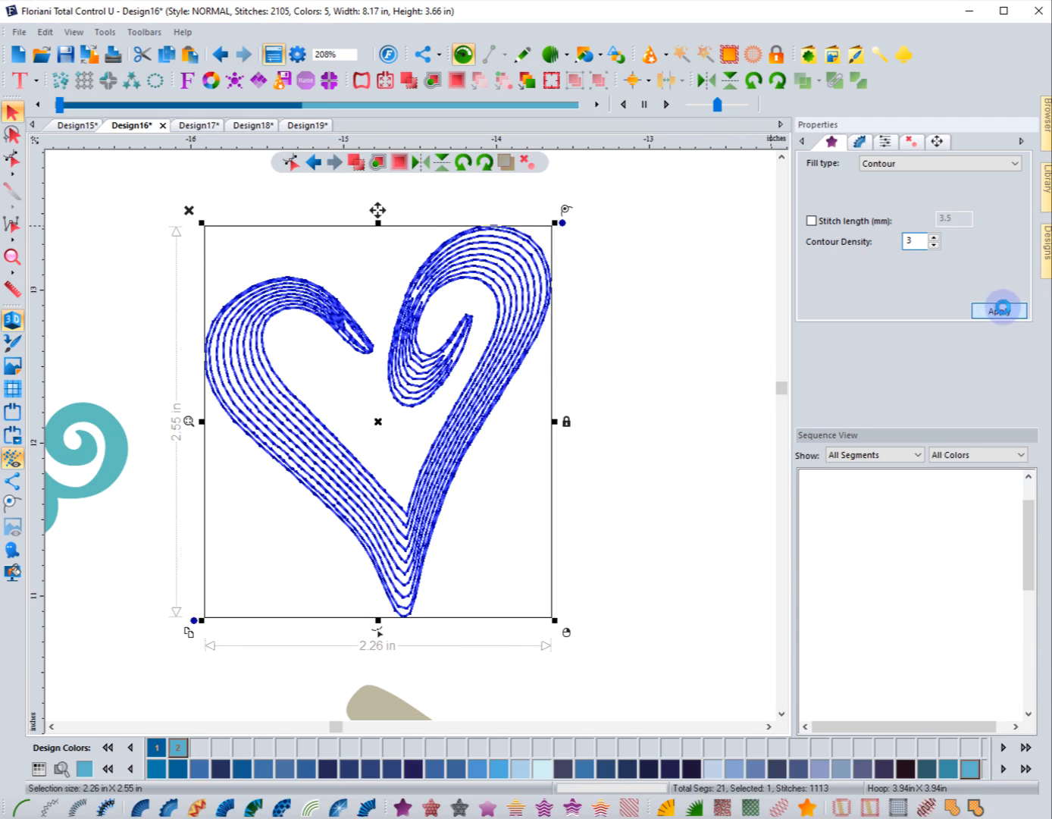
left_click(590, 298)
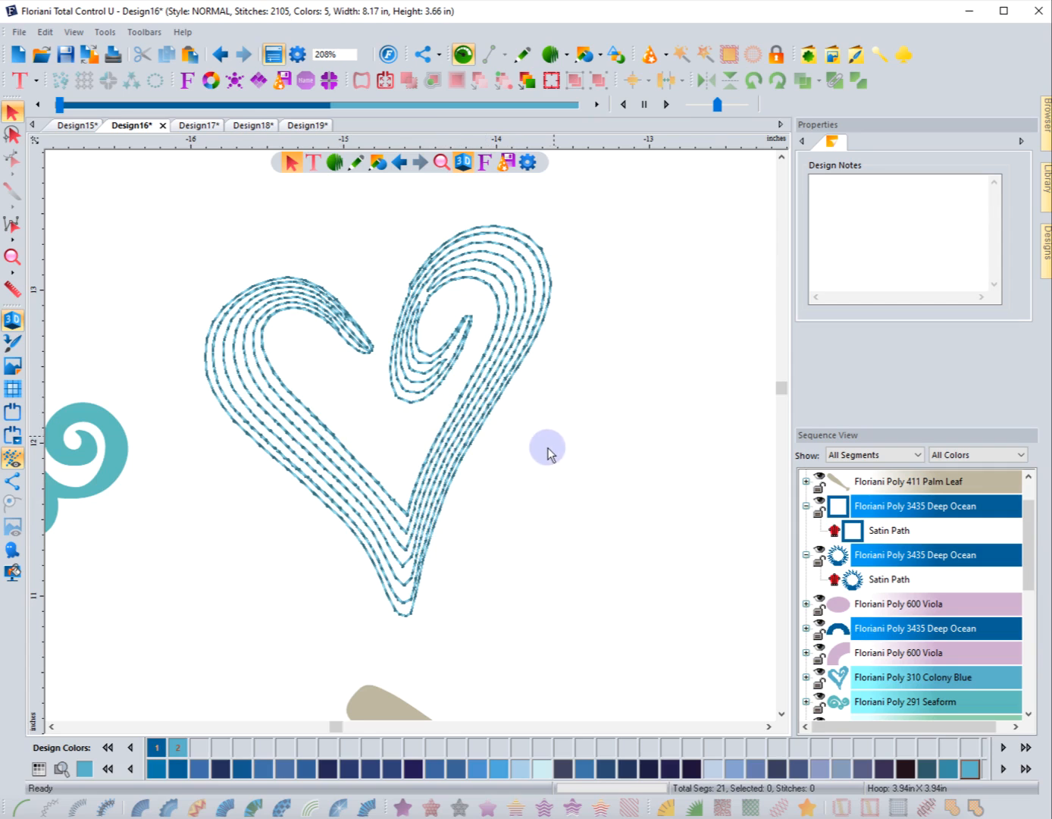
Convert the Viola ellipse to a Contour fill with three vertical inclination lines, one through the center and one near each end.
scroll(541, 454, "down", 1)
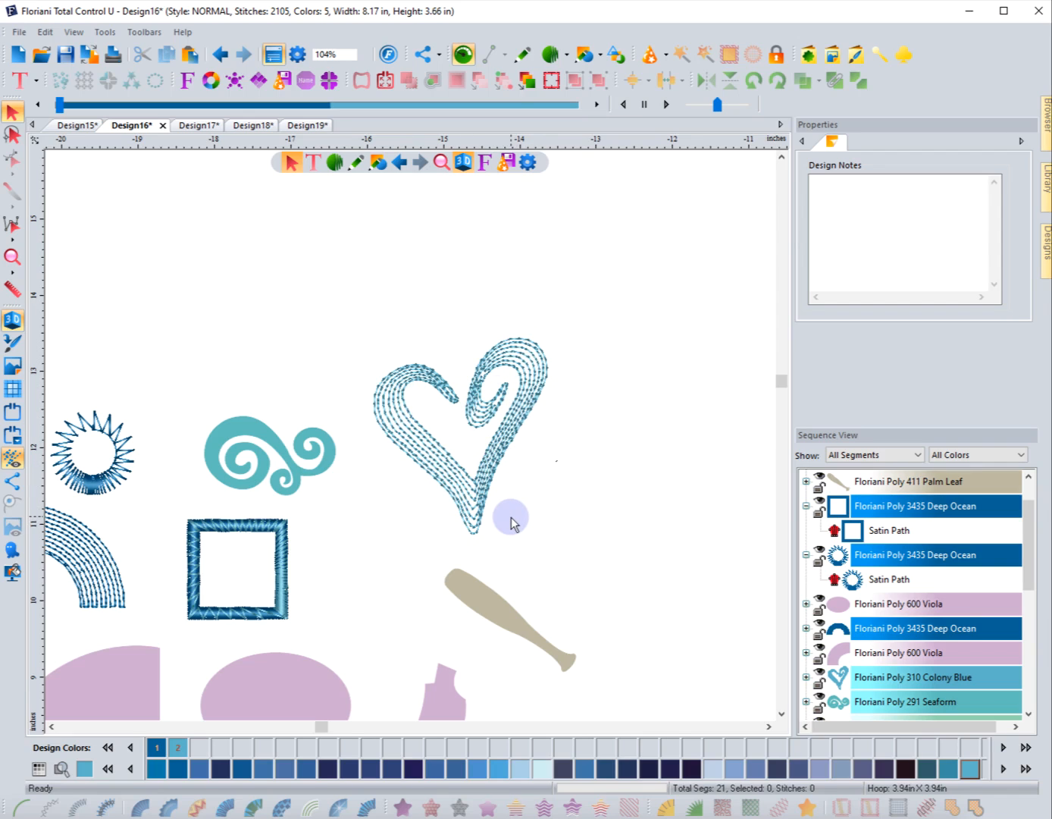
scroll(512, 523, "up", 1)
scroll(511, 521, "down", 1)
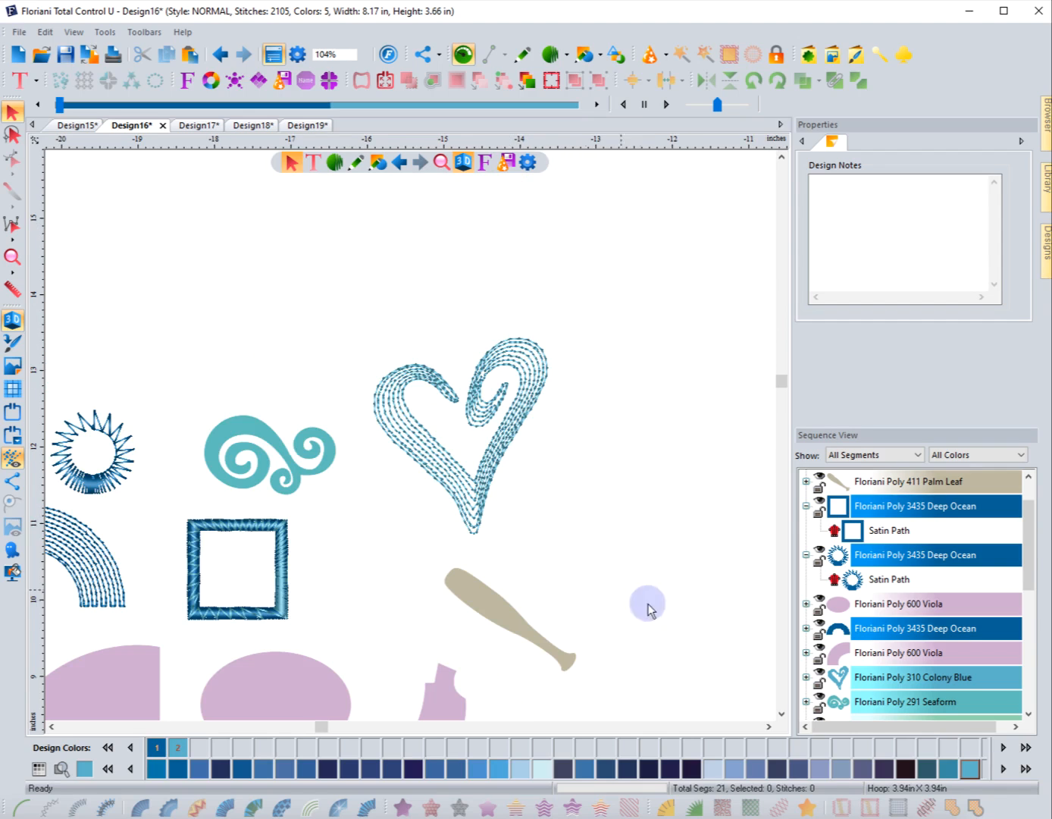
left_click(781, 714)
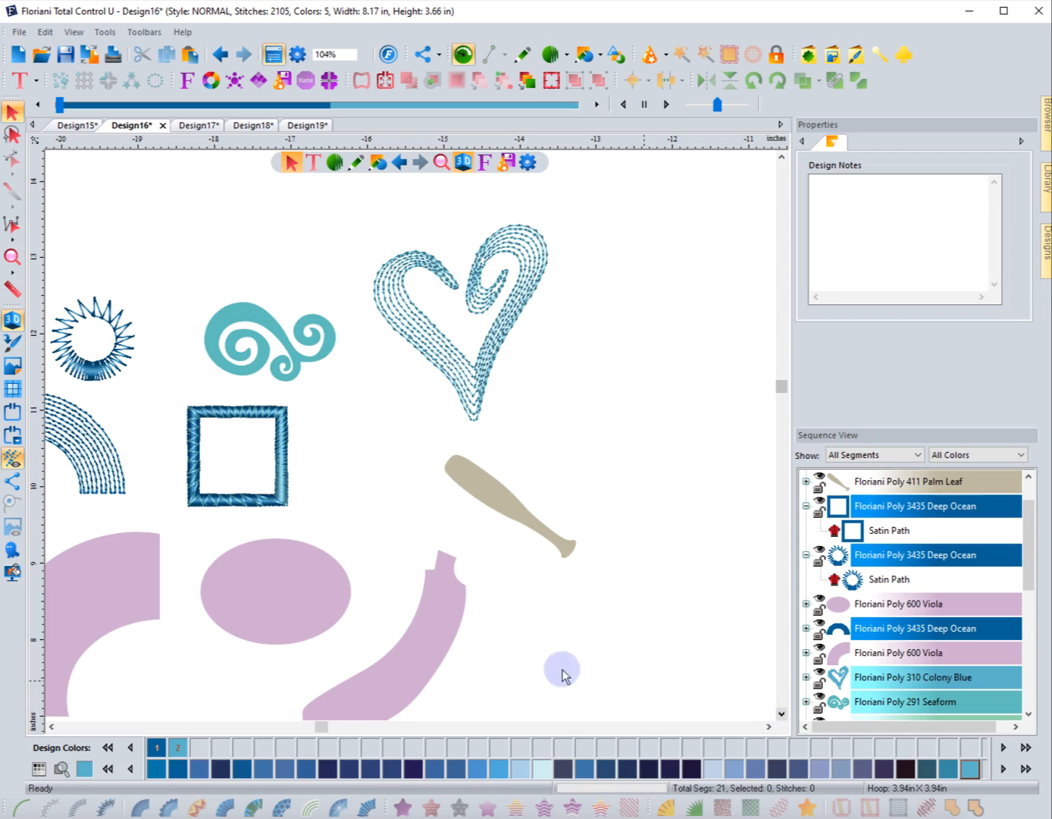
left_click(50, 726)
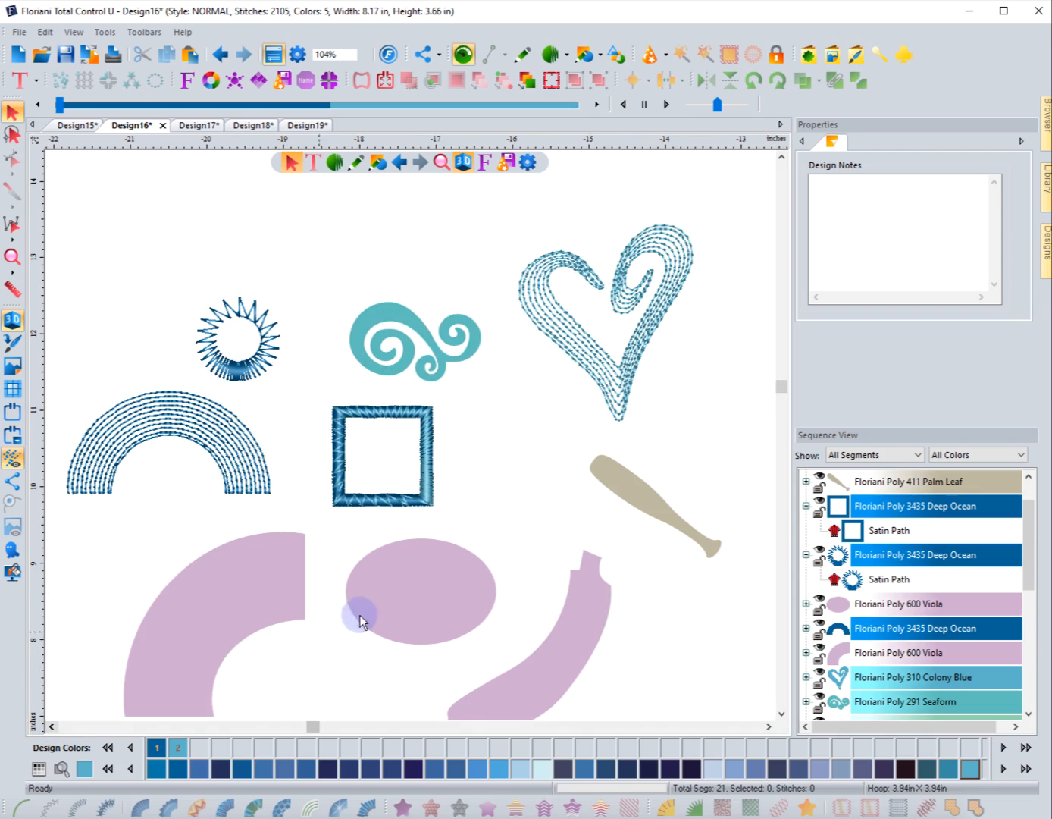
left_click(393, 641)
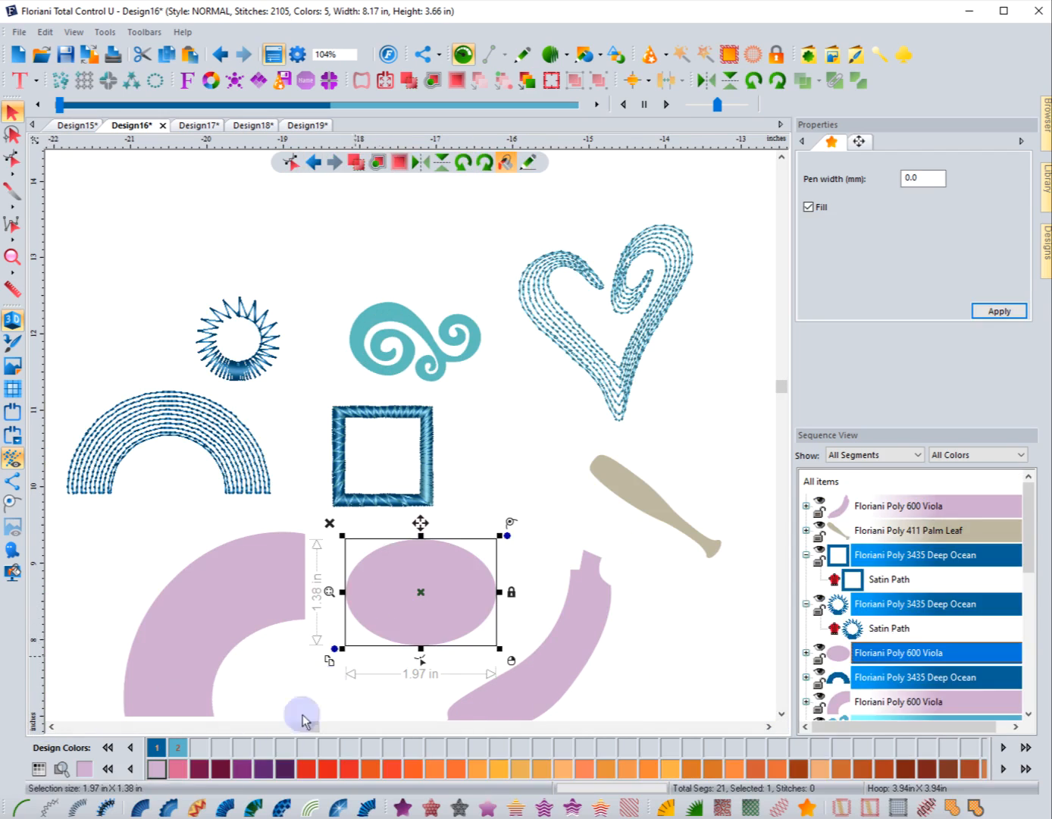
left_click(306, 810)
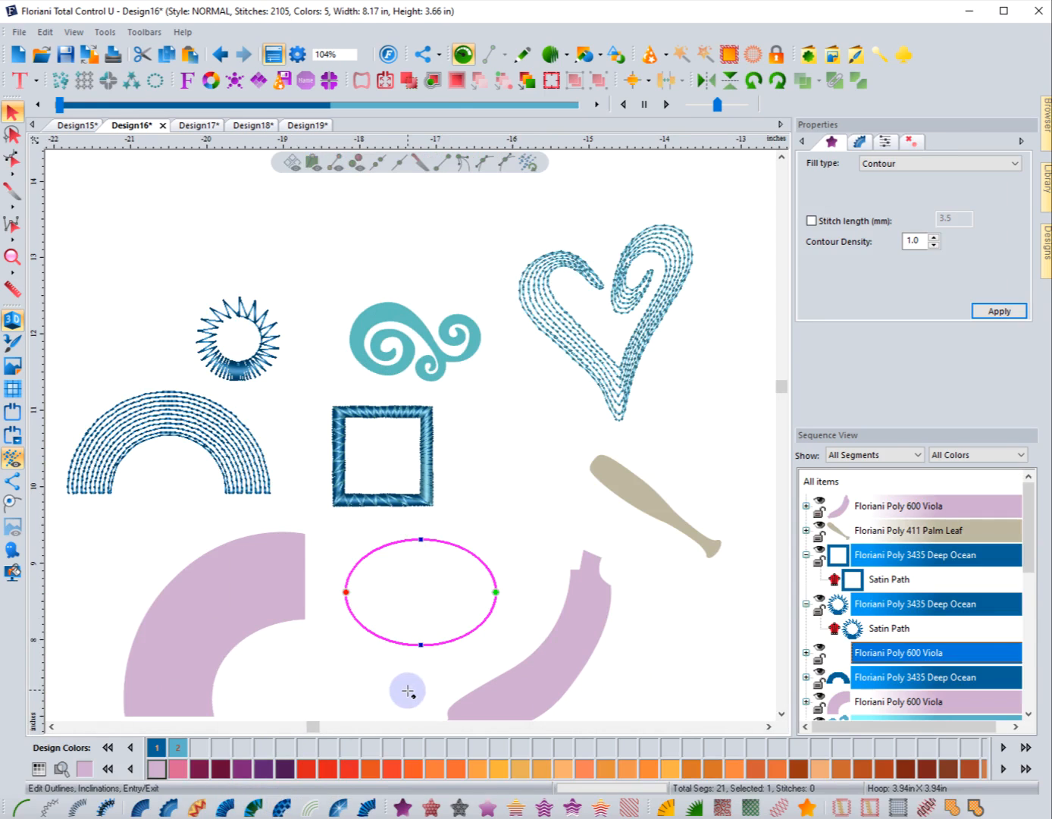
left_click_drag(422, 541, 422, 644)
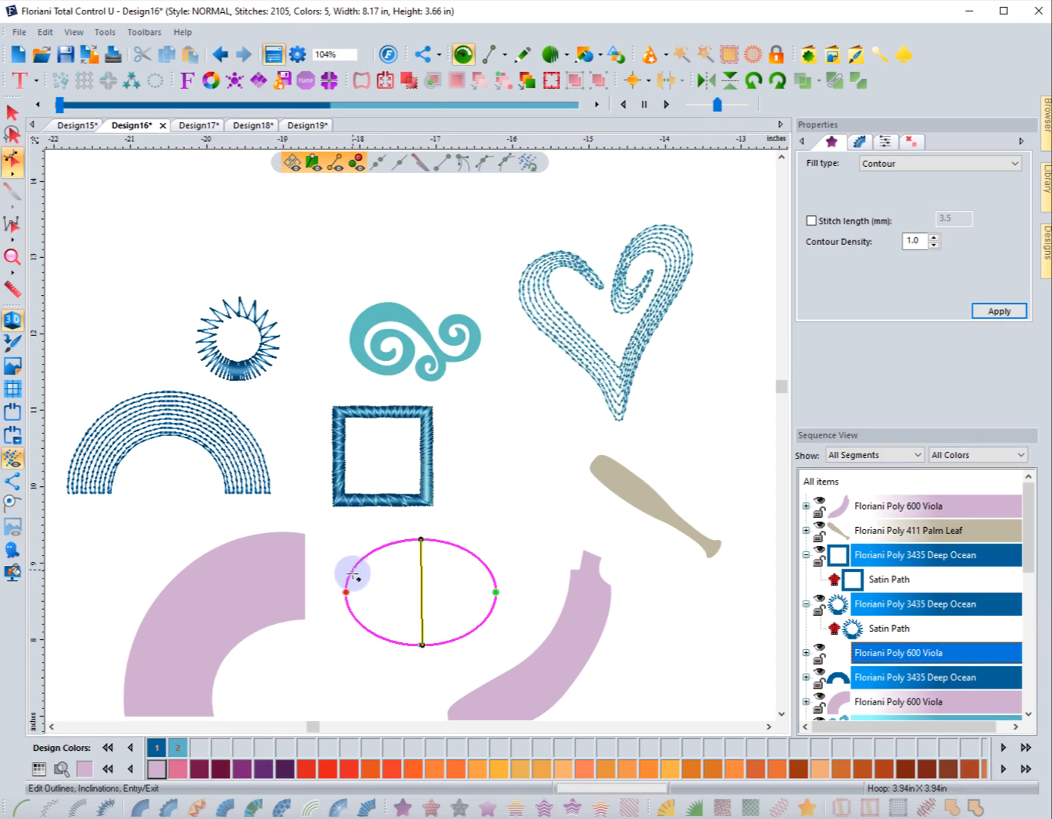
left_click(353, 570)
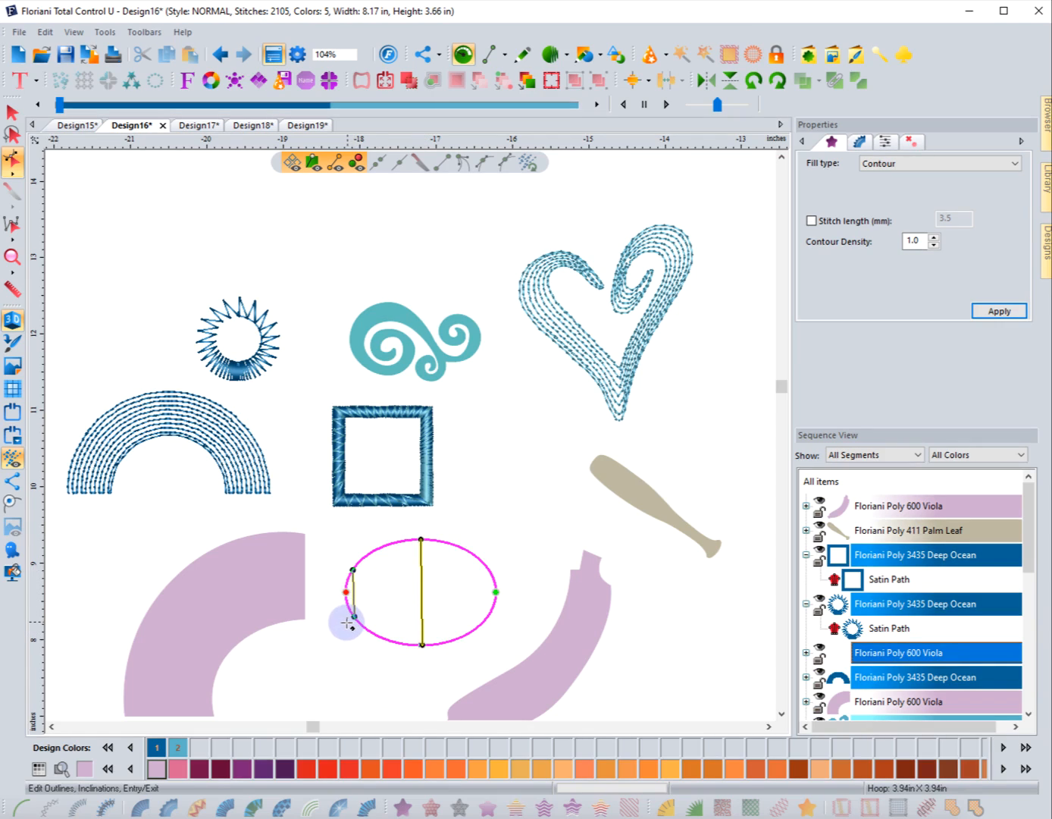
left_click(352, 615)
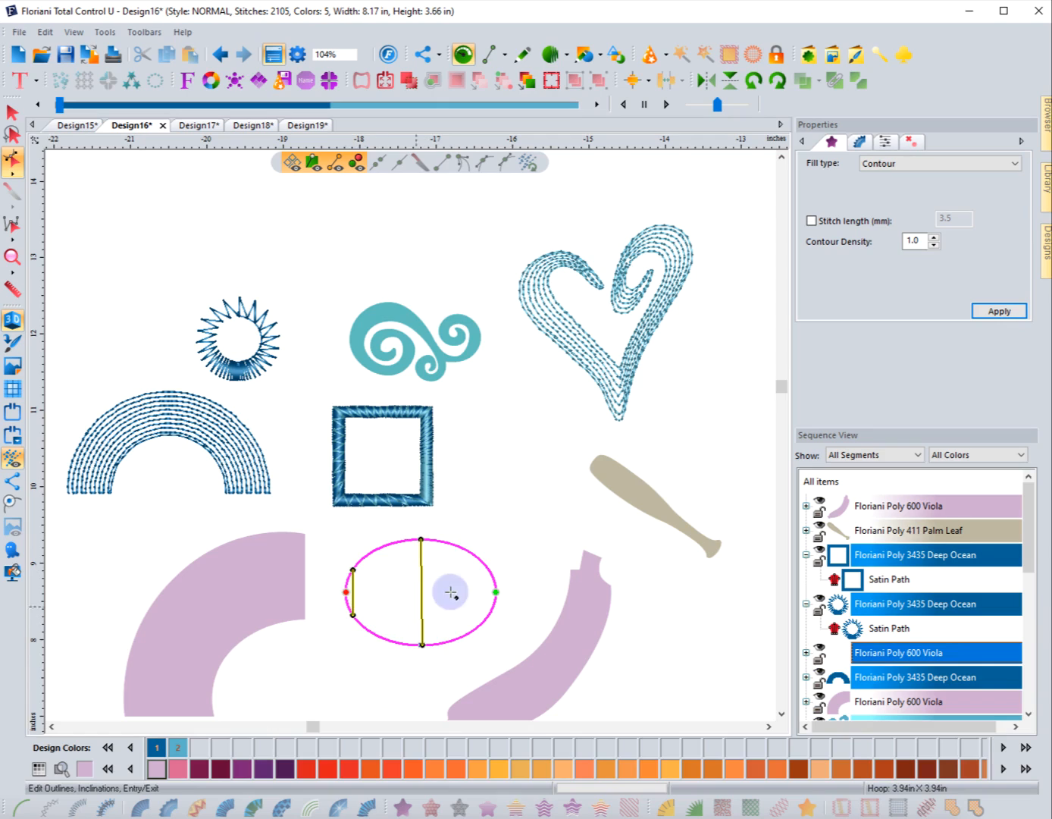
left_click(487, 567)
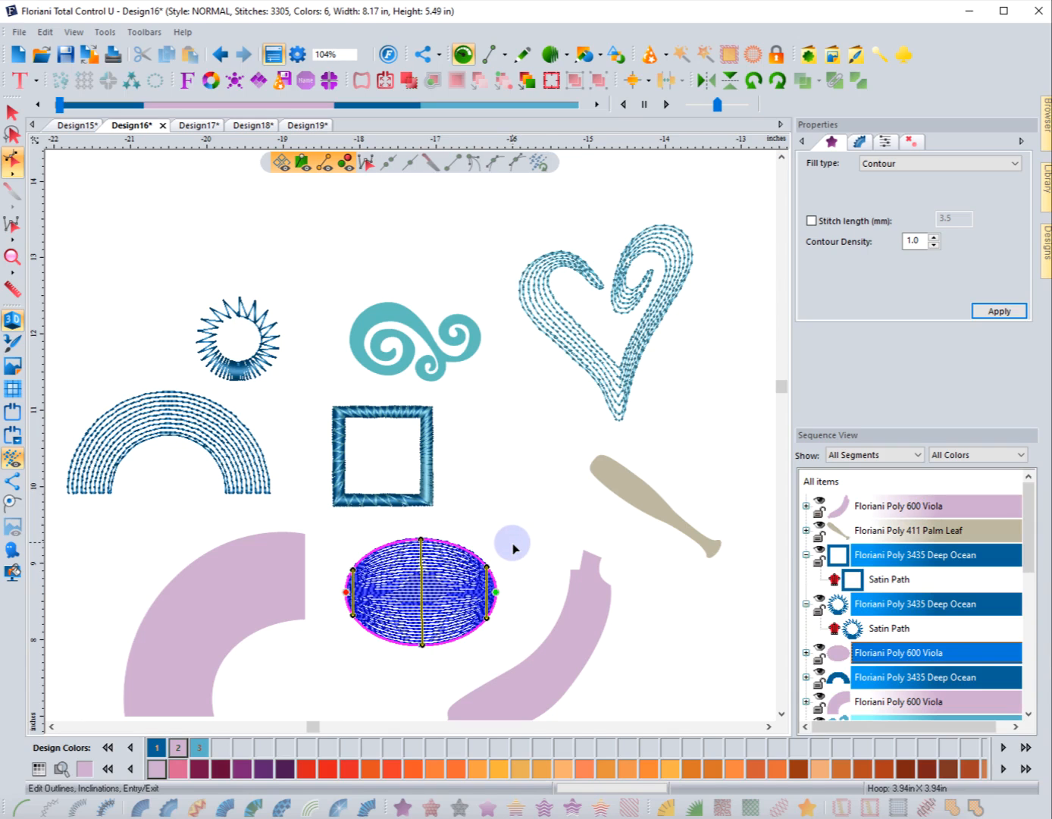
left_click(12, 111)
left_click(438, 662)
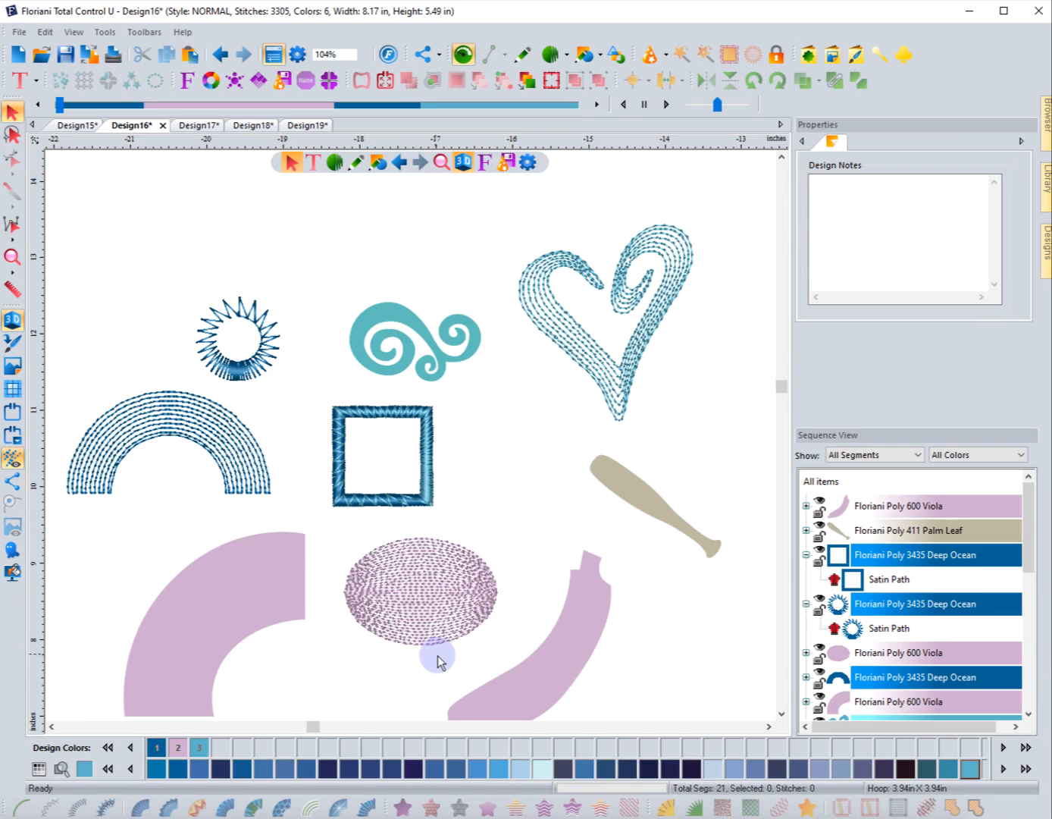
Try a contour density of 3 on the ellipse.
left_click(437, 654)
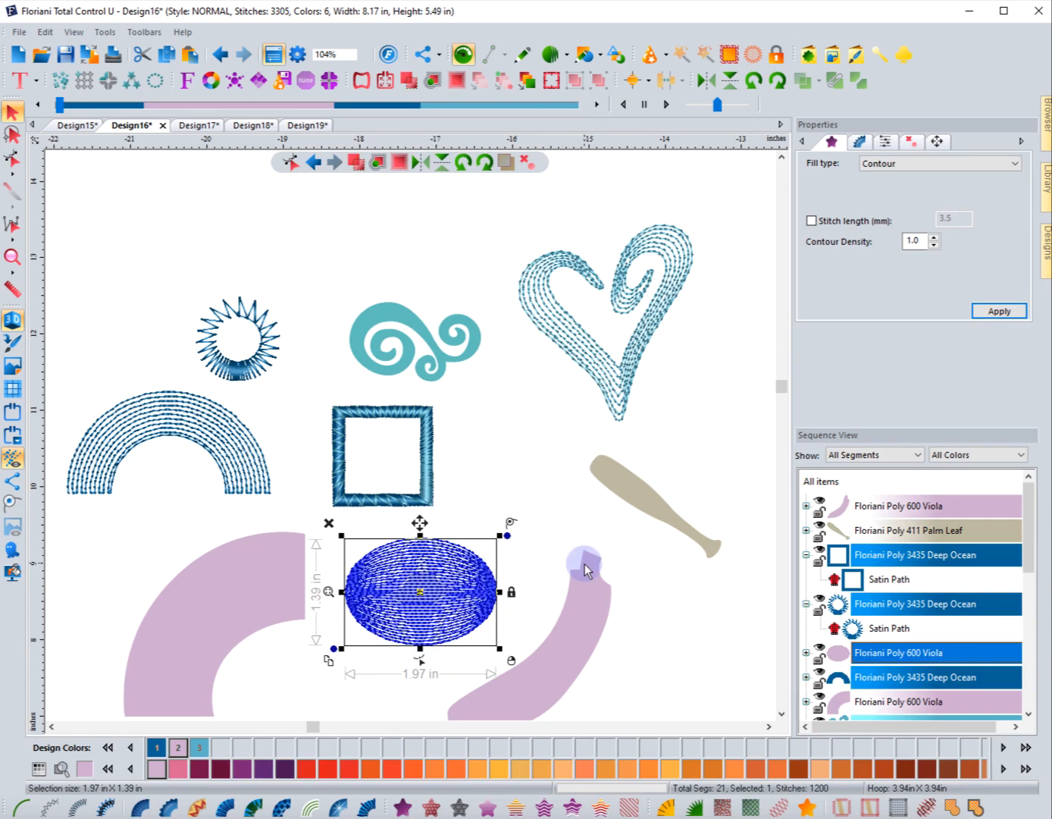
double_click(925, 241)
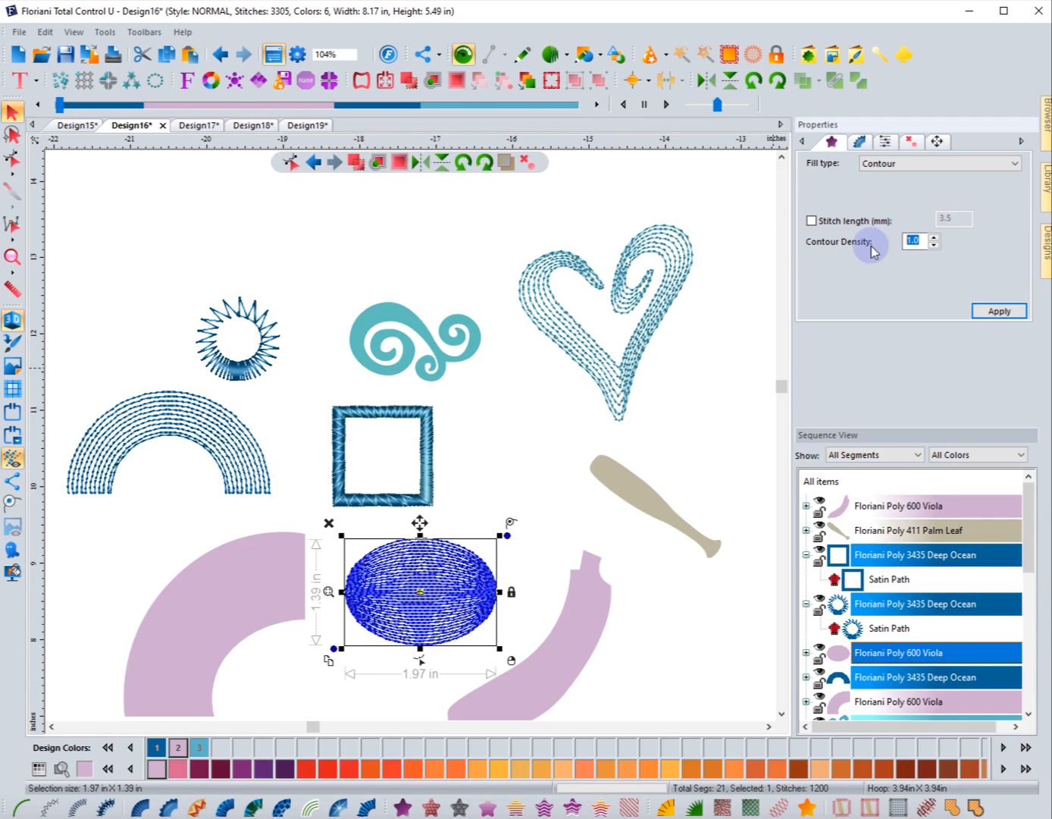
left_click(998, 310)
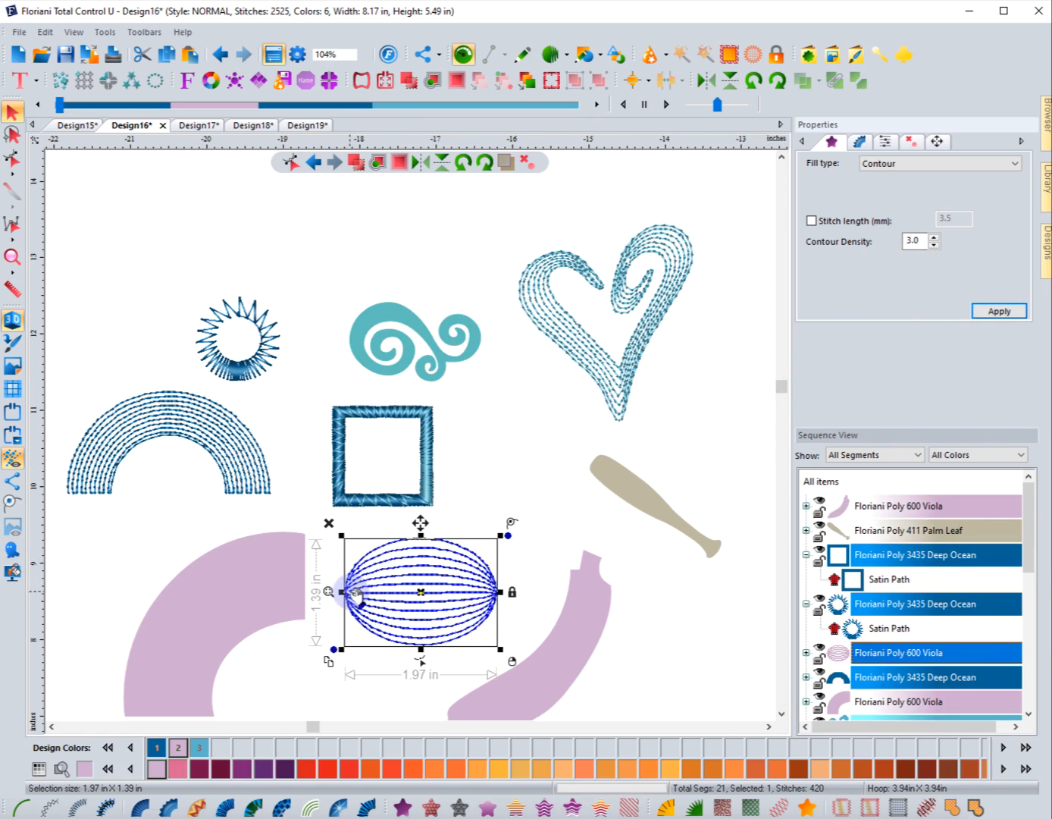
Set the ellipse's contour density to 2, apply it and deselect the ellipse.
left_click_drag(919, 241, 890, 240)
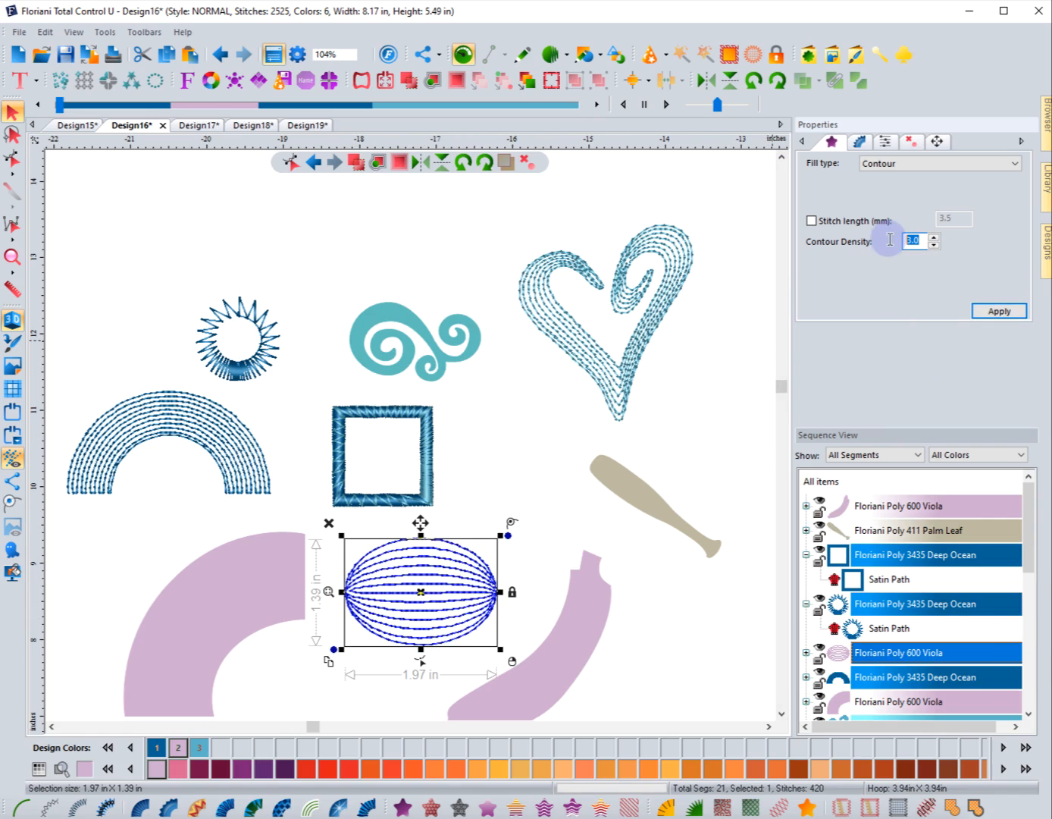
type("2")
left_click(997, 310)
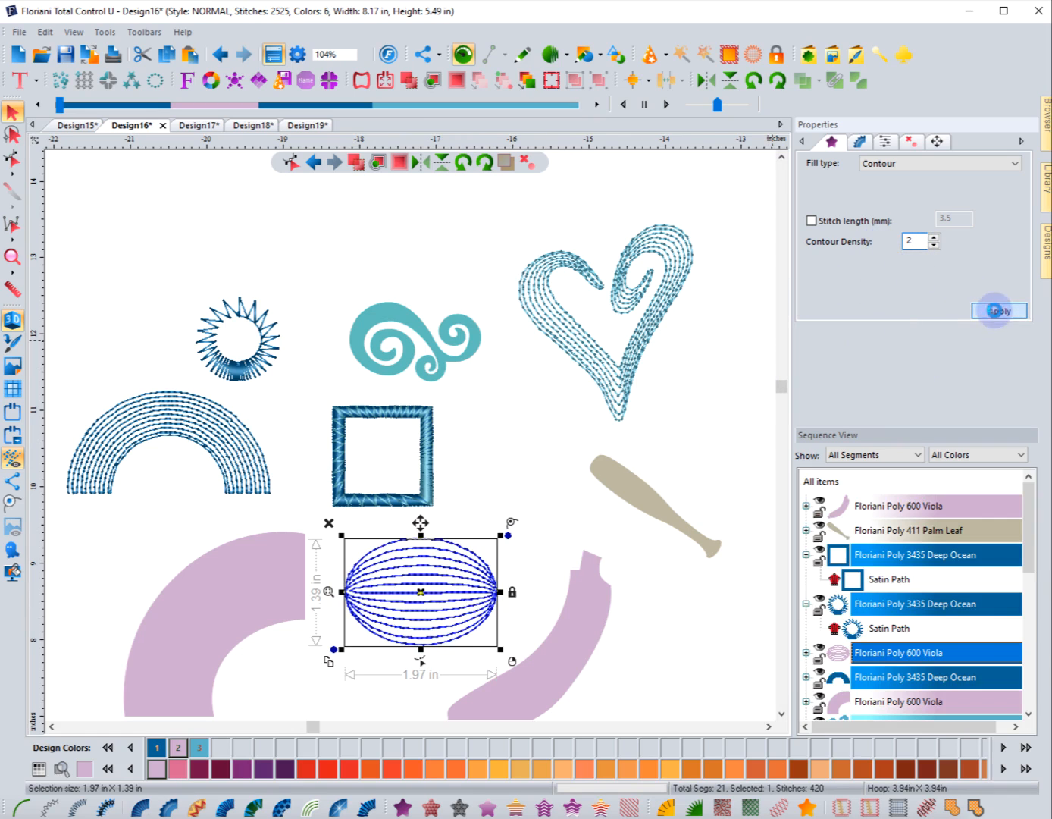
left_click(503, 470)
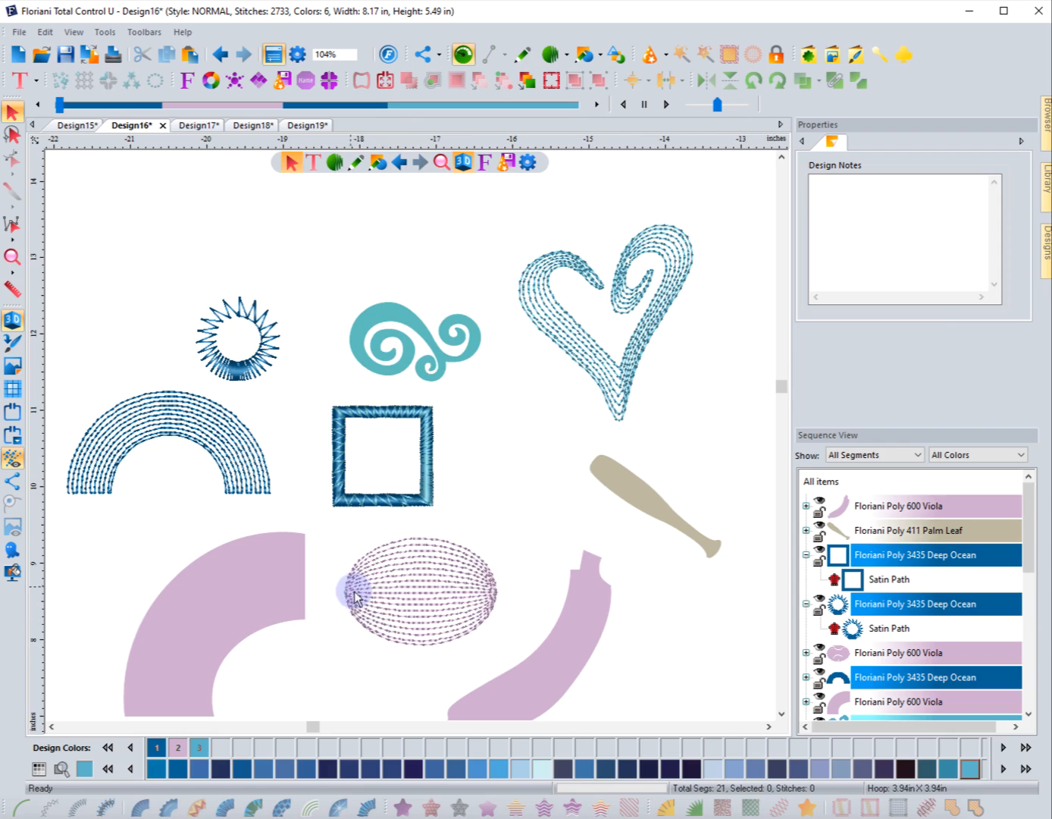
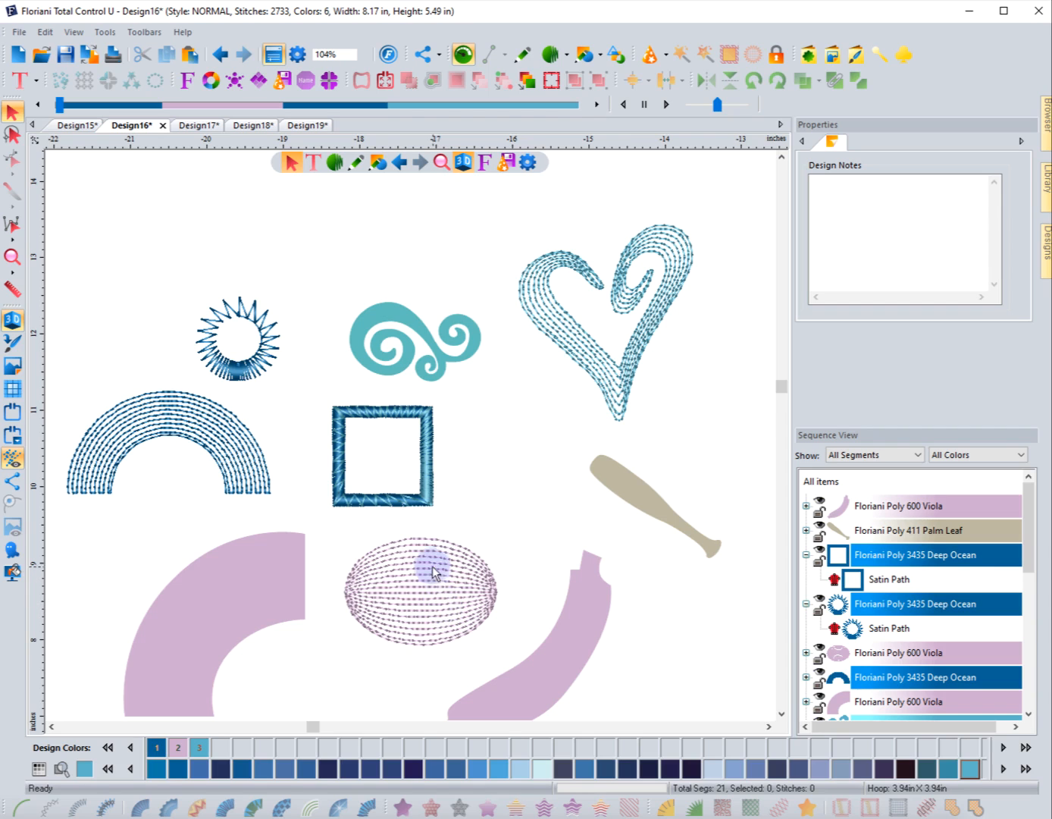
left_click(423, 539)
left_click(472, 484)
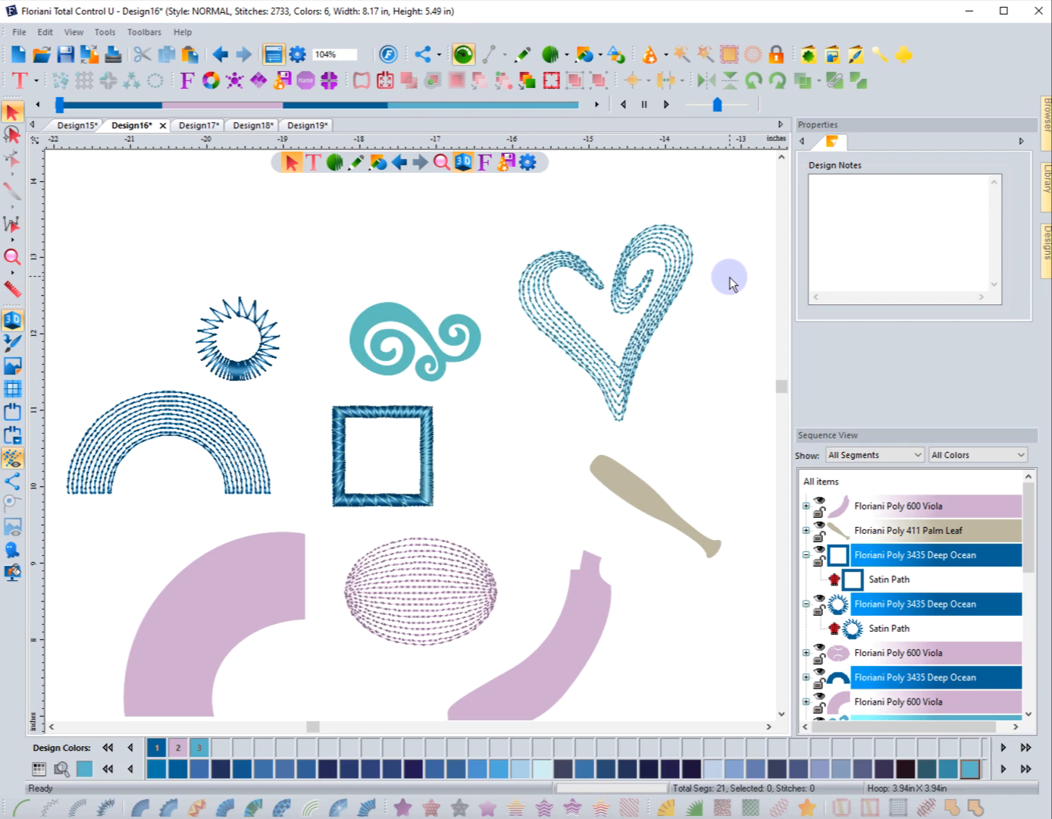
Browse the April2019 designs under Free Monthly Designs in the library.
mouse_move(1043, 189)
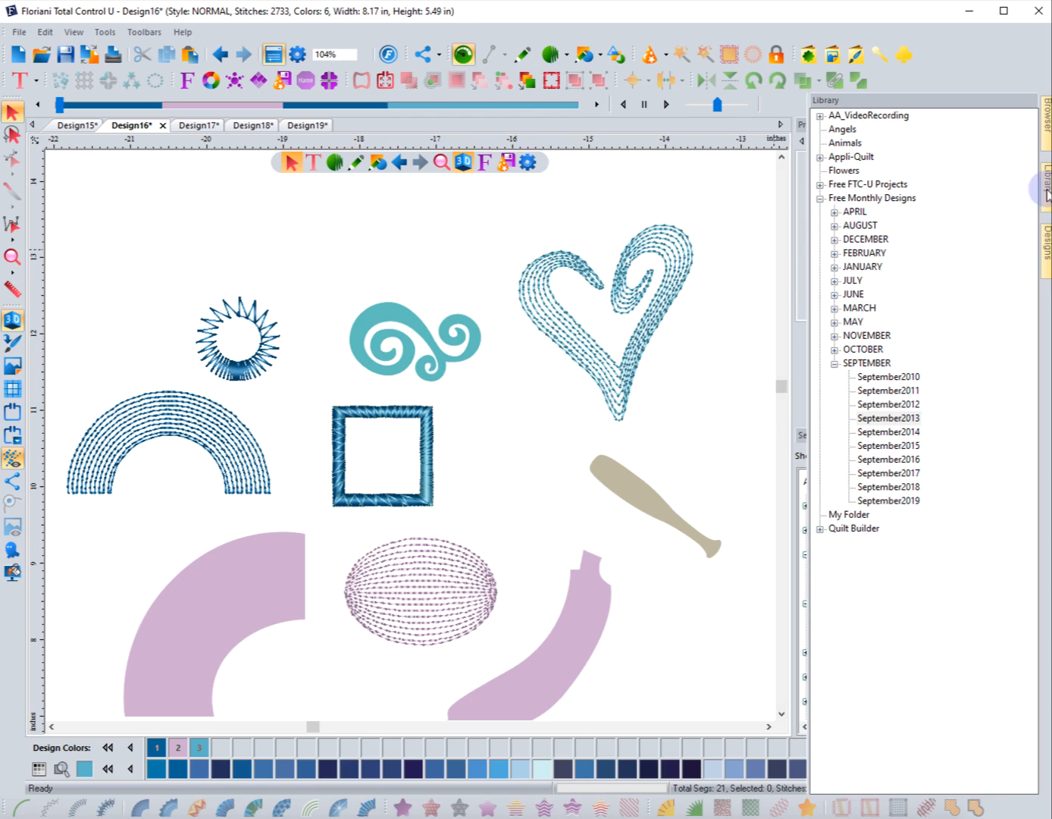
left_click(833, 213)
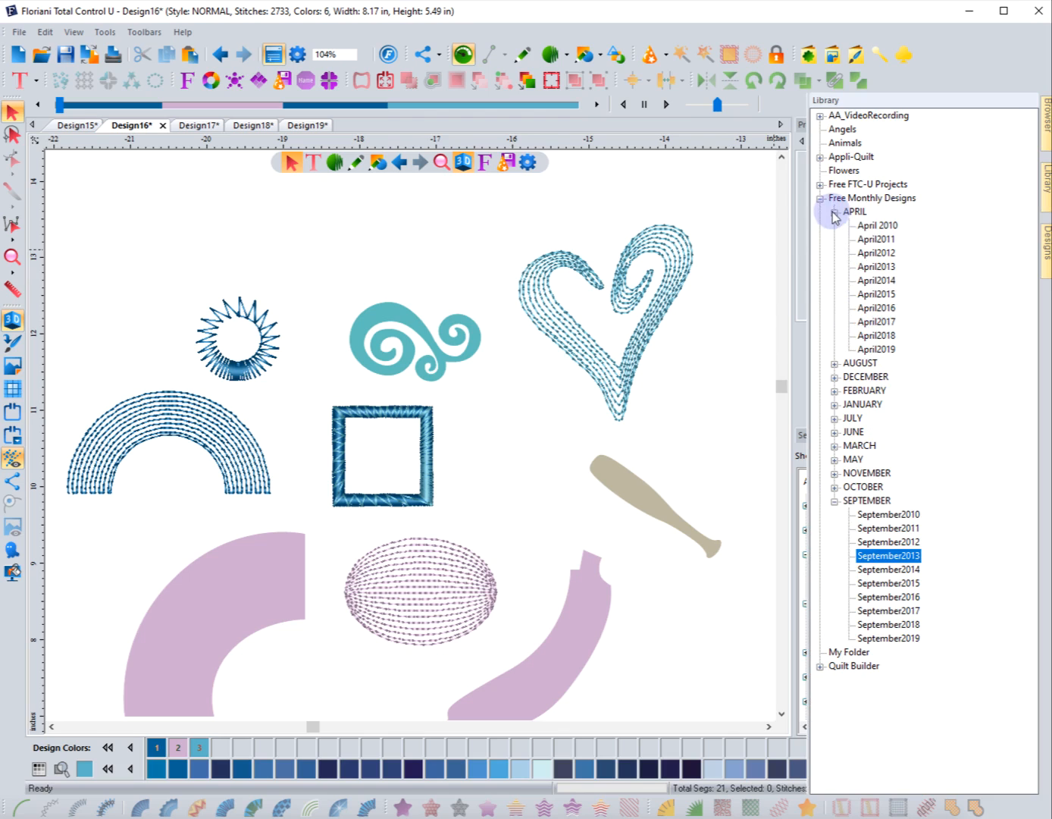
left_click(882, 350)
mouse_move(1047, 256)
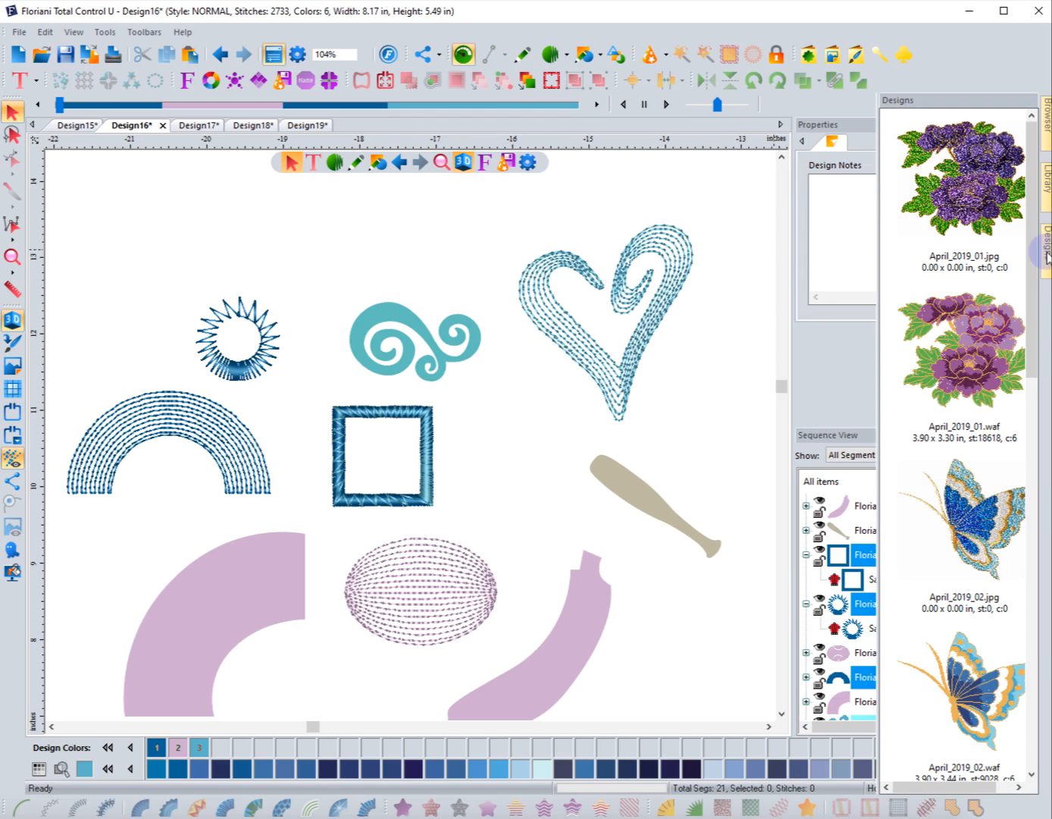
scroll(986, 349, "down", 8)
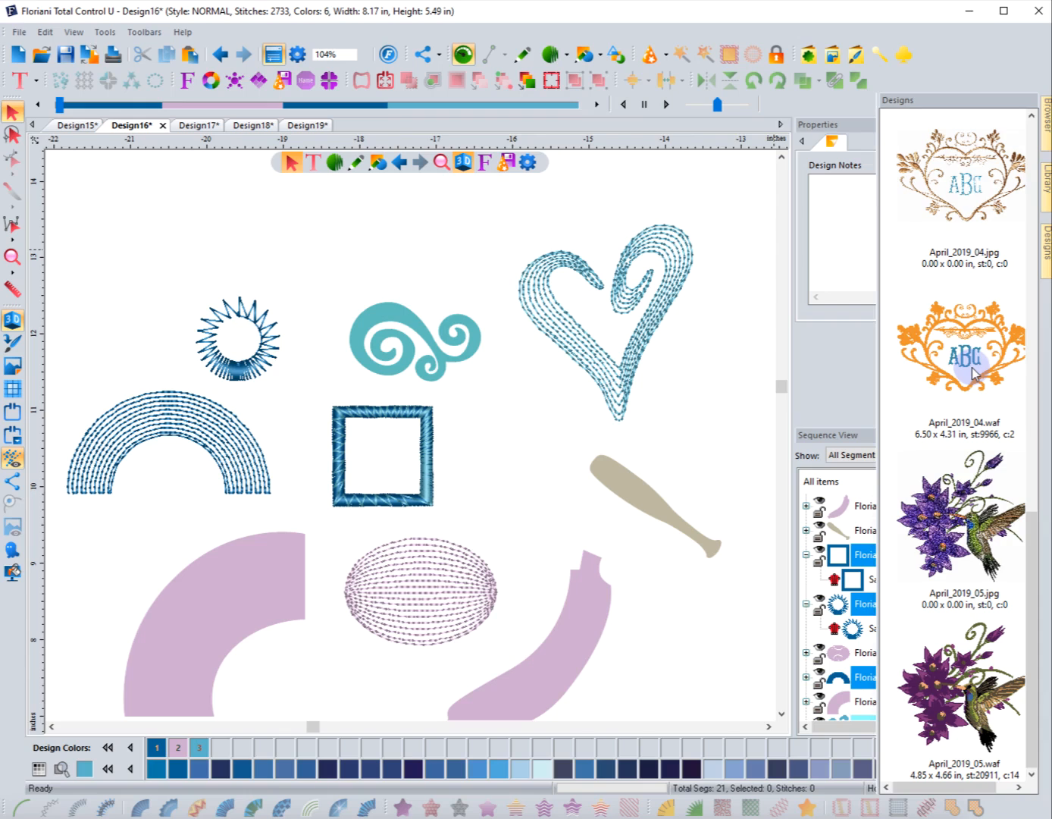
scroll(975, 373, "up", 8)
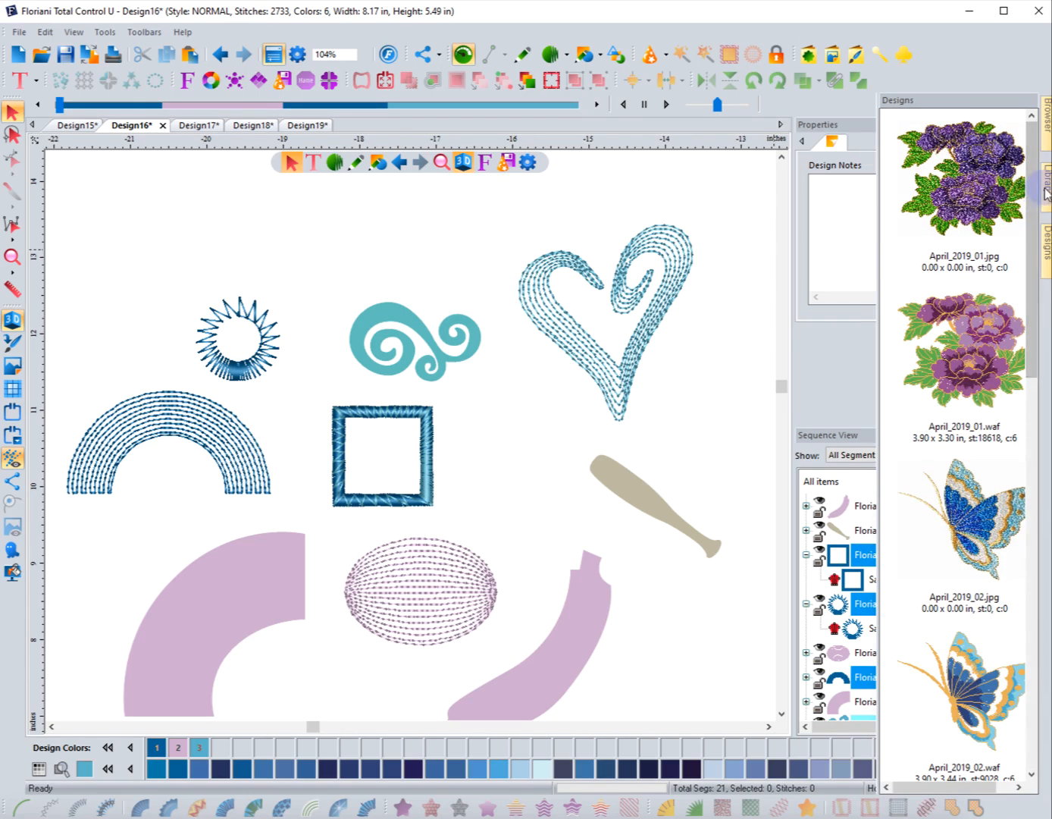
Collapse the APRIL folder and browse the May2019 designs under Free Monthly Designs.
mouse_move(1048, 193)
left_click(834, 214)
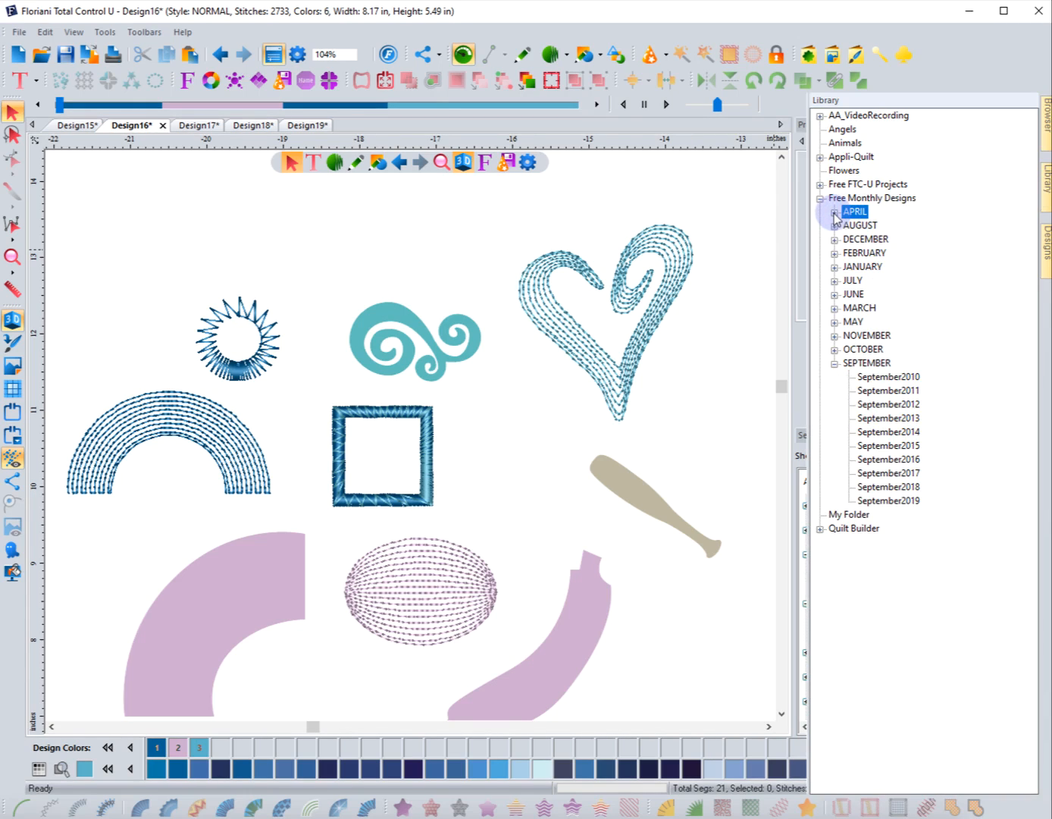
left_click(834, 324)
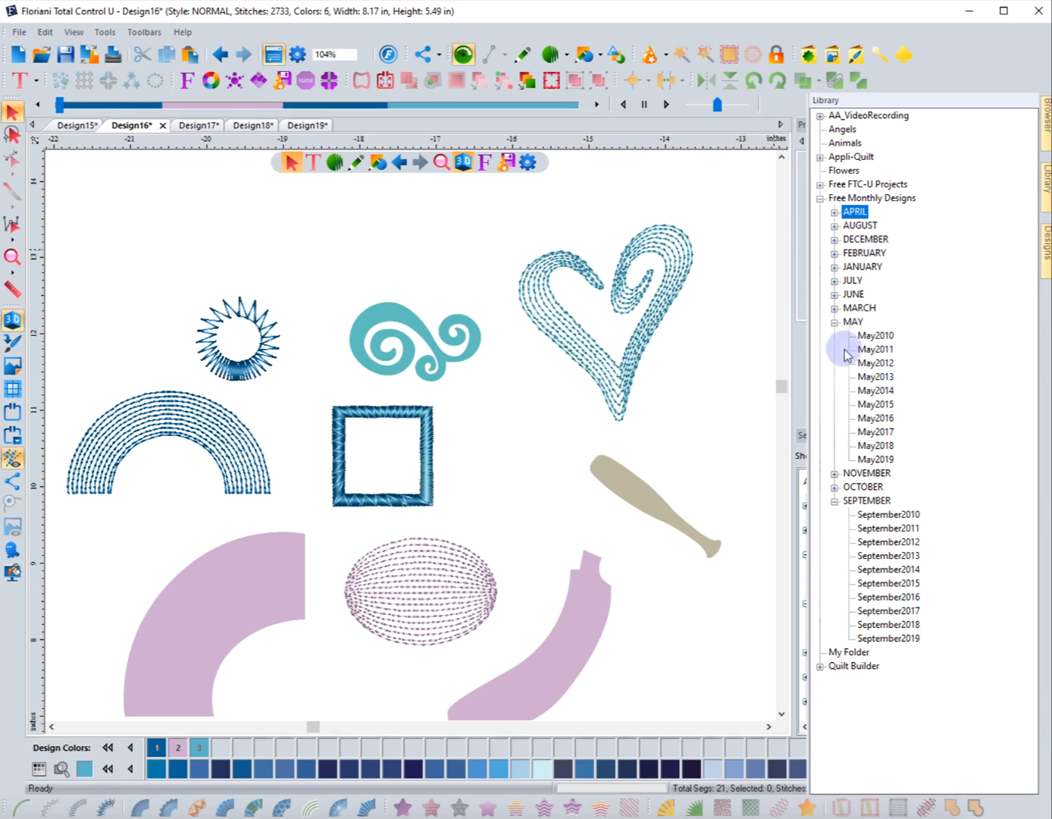
left_click(872, 458)
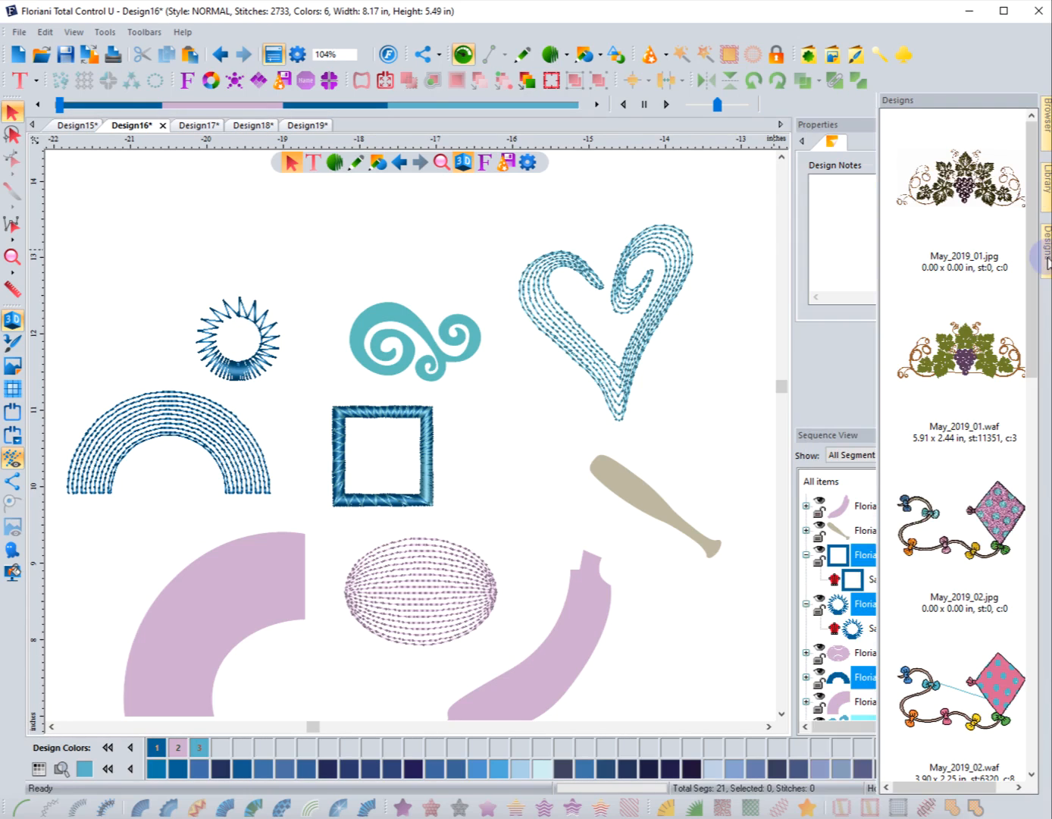
scroll(940, 364, "down", 6)
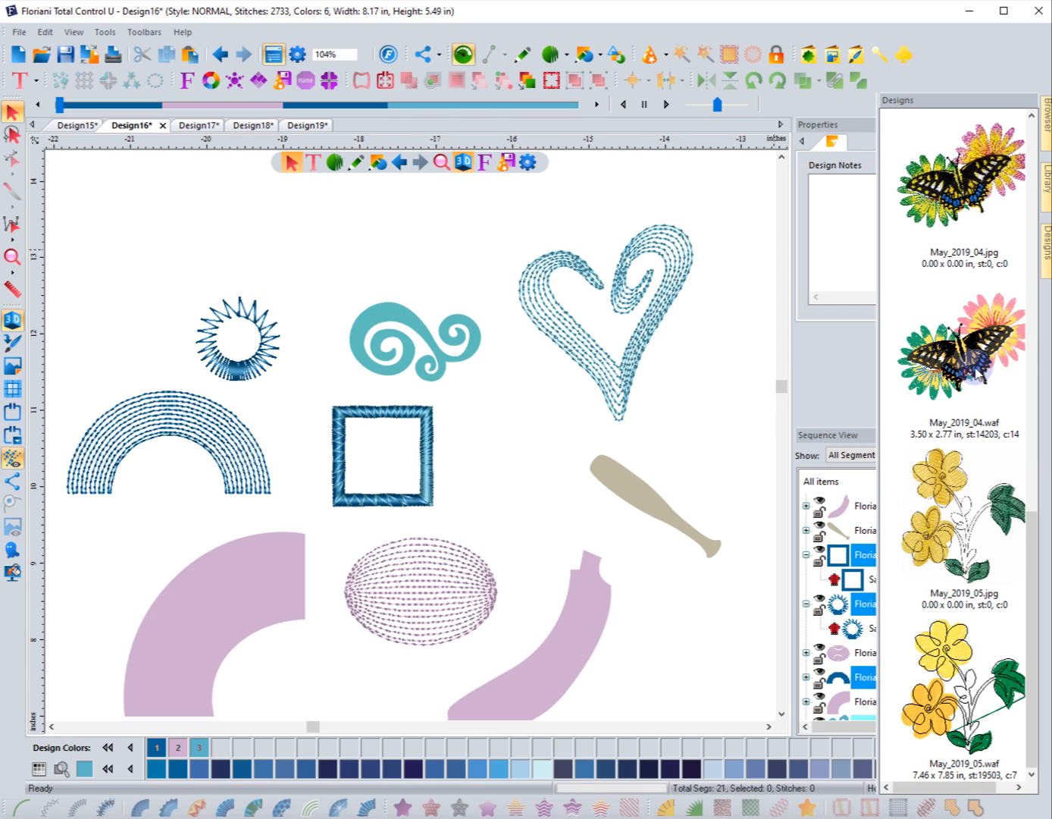
scroll(963, 576, "up", 6)
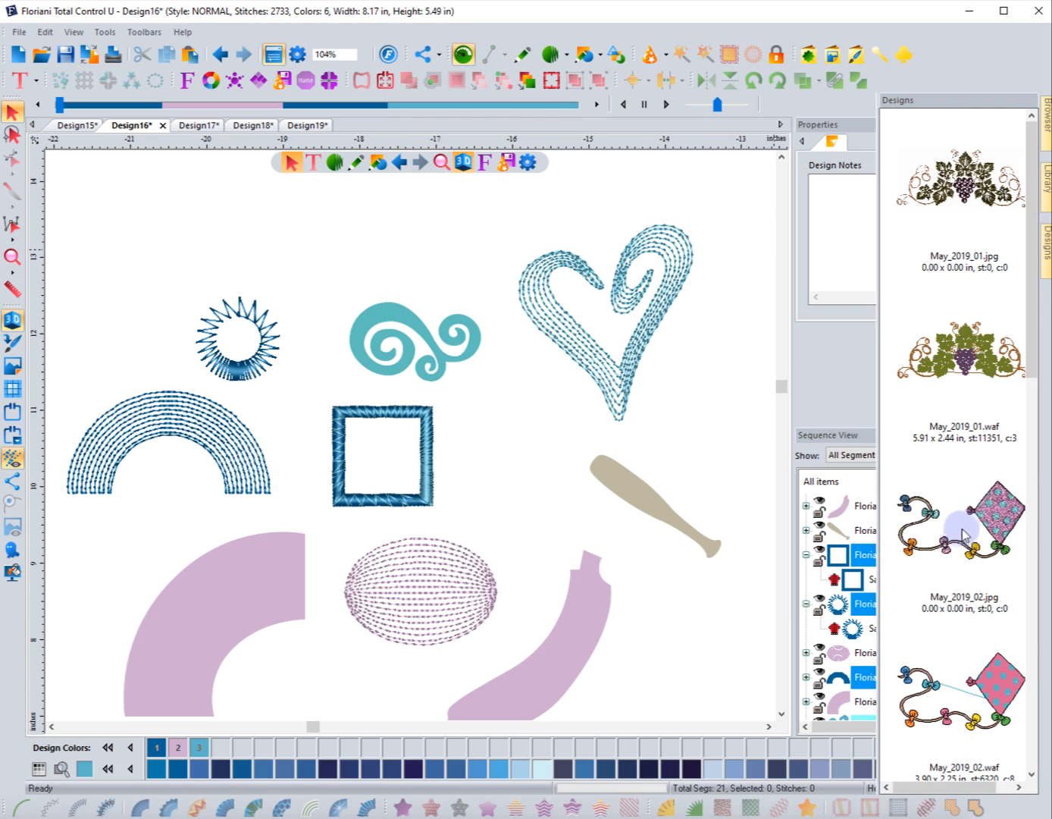
Browse the June2019 designs in the JUNE folder under Free Monthly Designs in the library.
mouse_move(1048, 181)
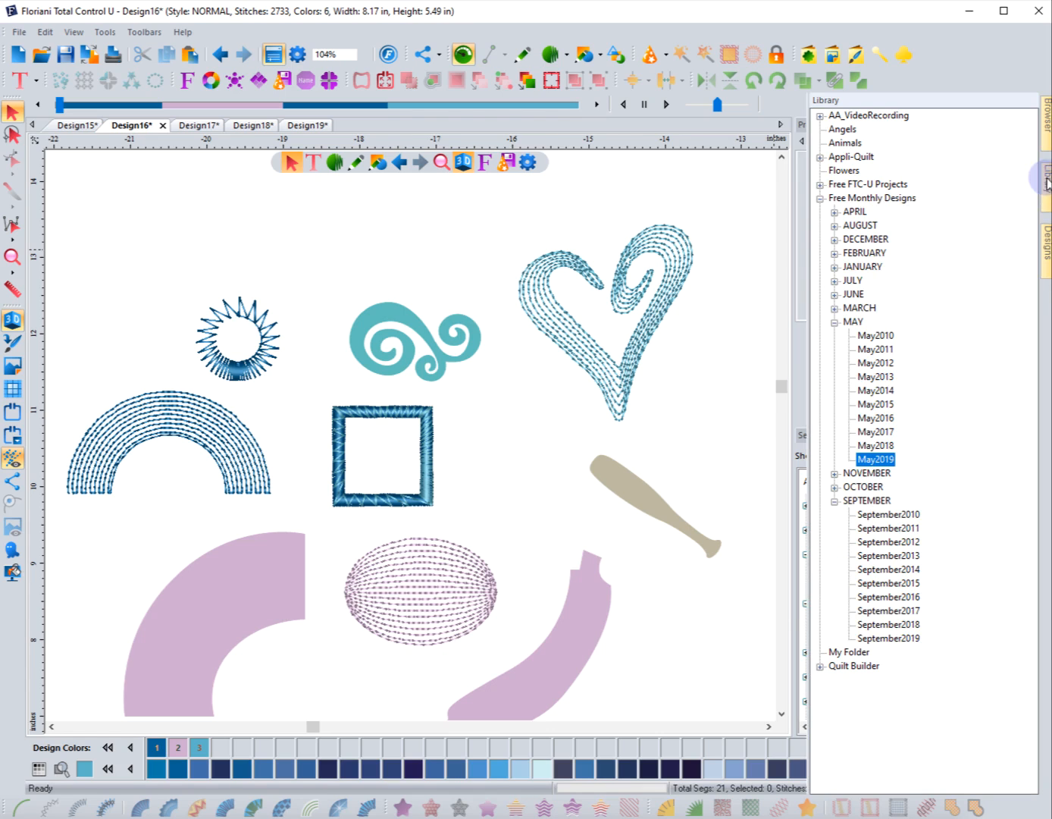
left_click(834, 296)
left_click(876, 432)
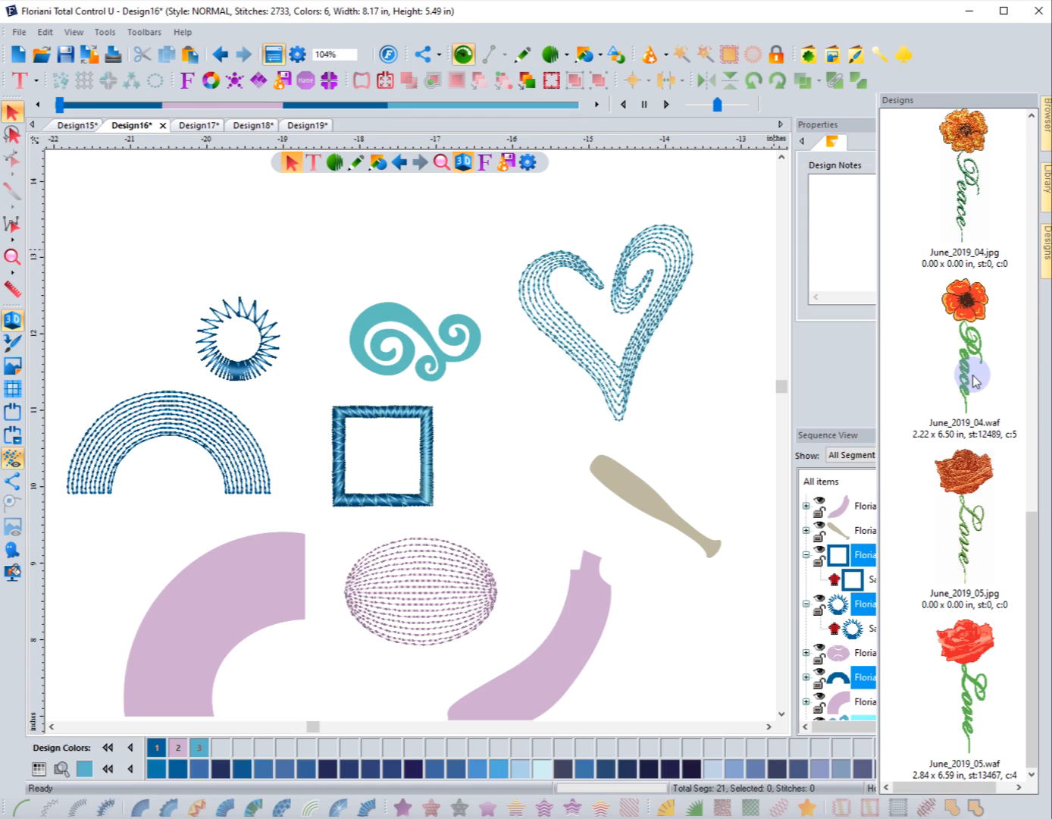
scroll(974, 379, "up", 5)
Browse the March2019 designs in the MARCH folder under Free Monthly Designs in the library.
left_click(1048, 182)
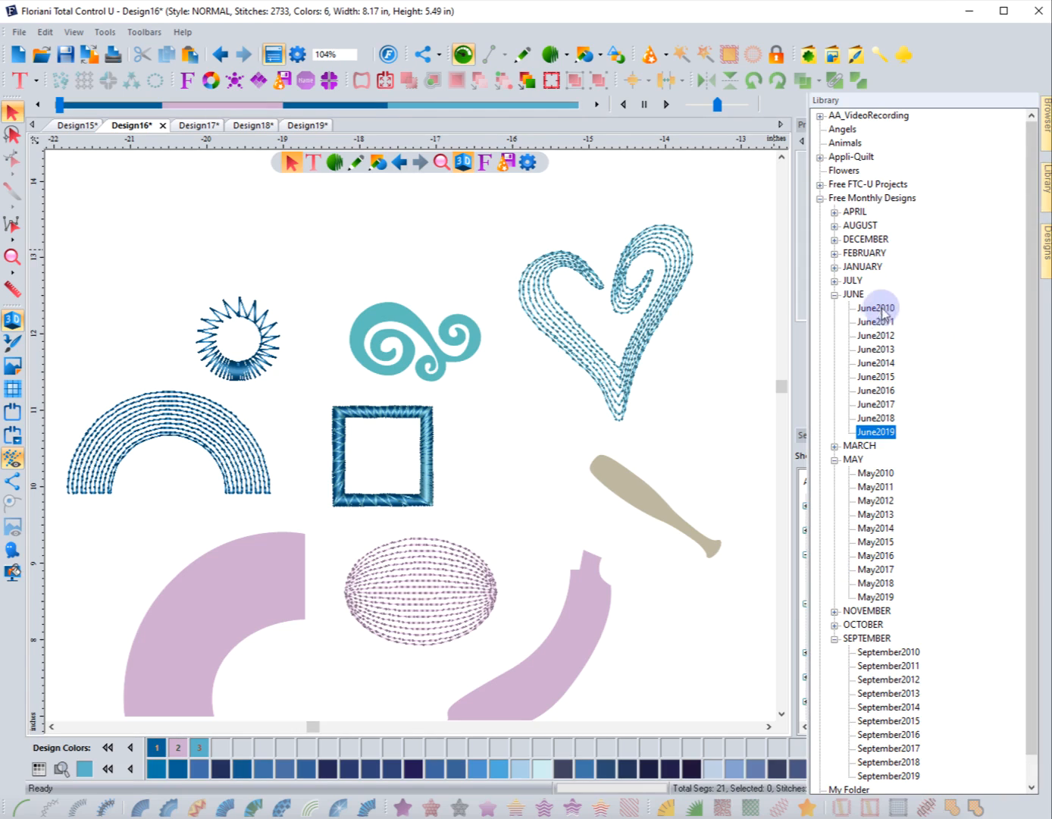
left_click(835, 445)
left_click(871, 582)
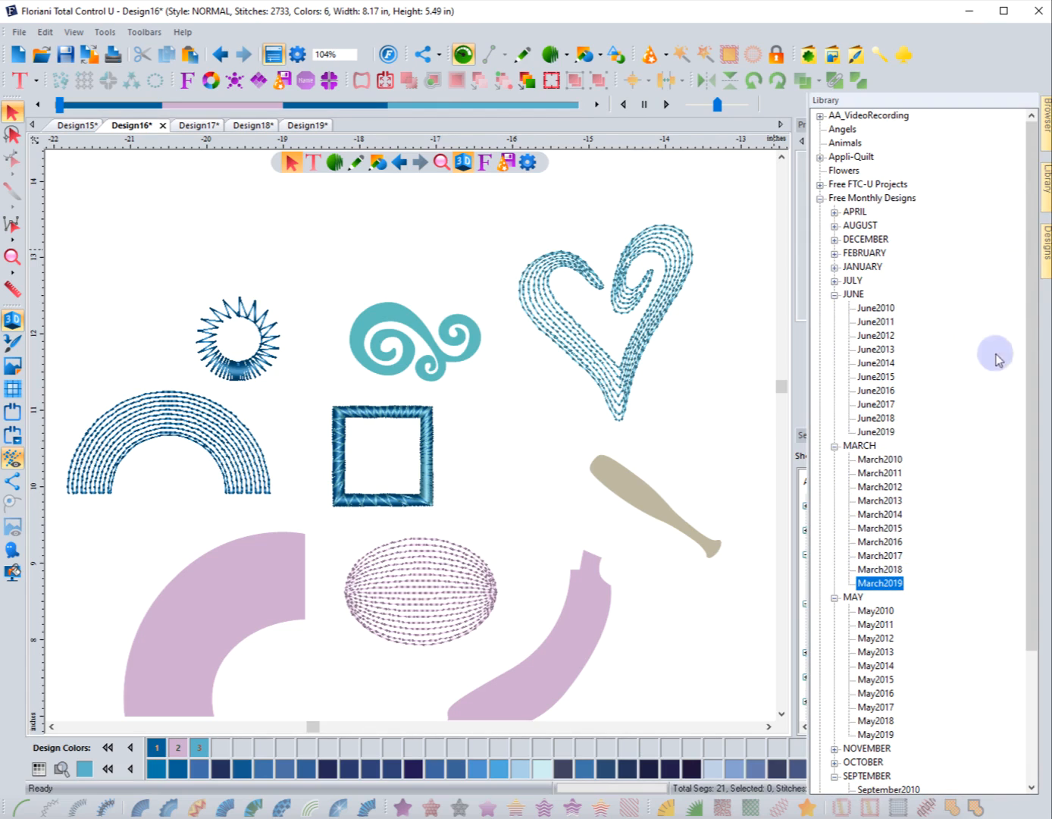
left_click(1047, 244)
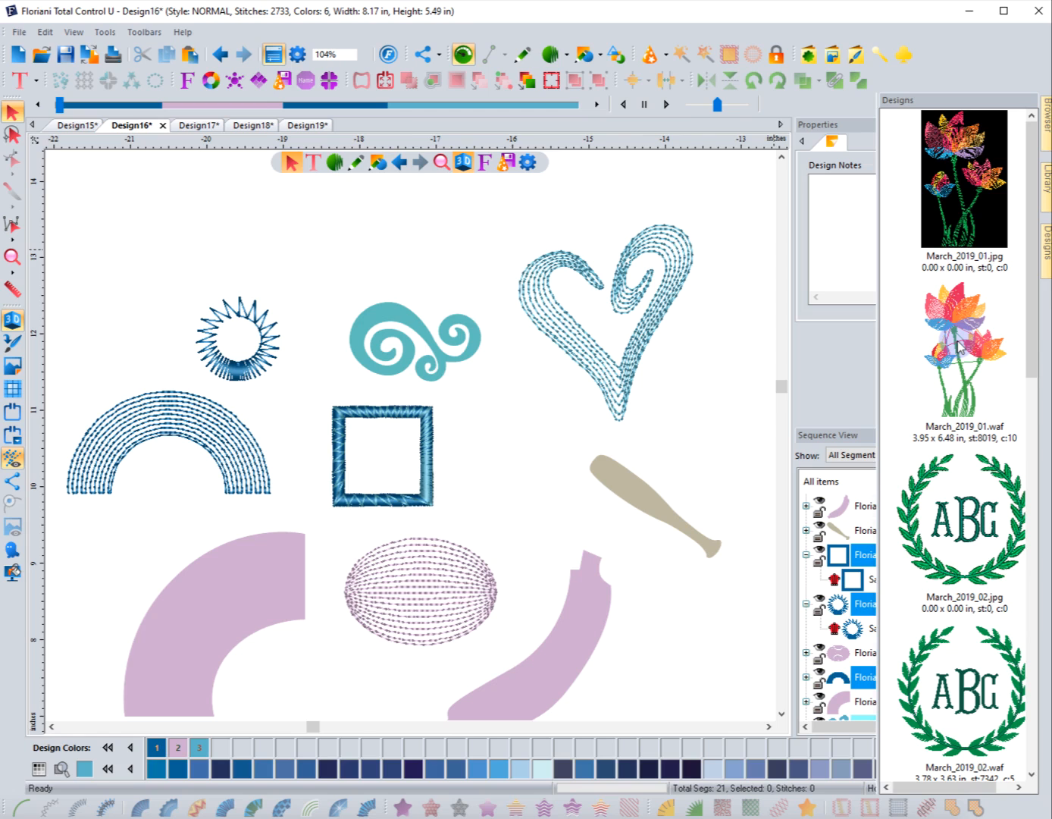
Insert March_2019_01.waf into the design and move the flowers left, clear of the contour-filled arch.
left_click_drag(957, 345, 122, 242)
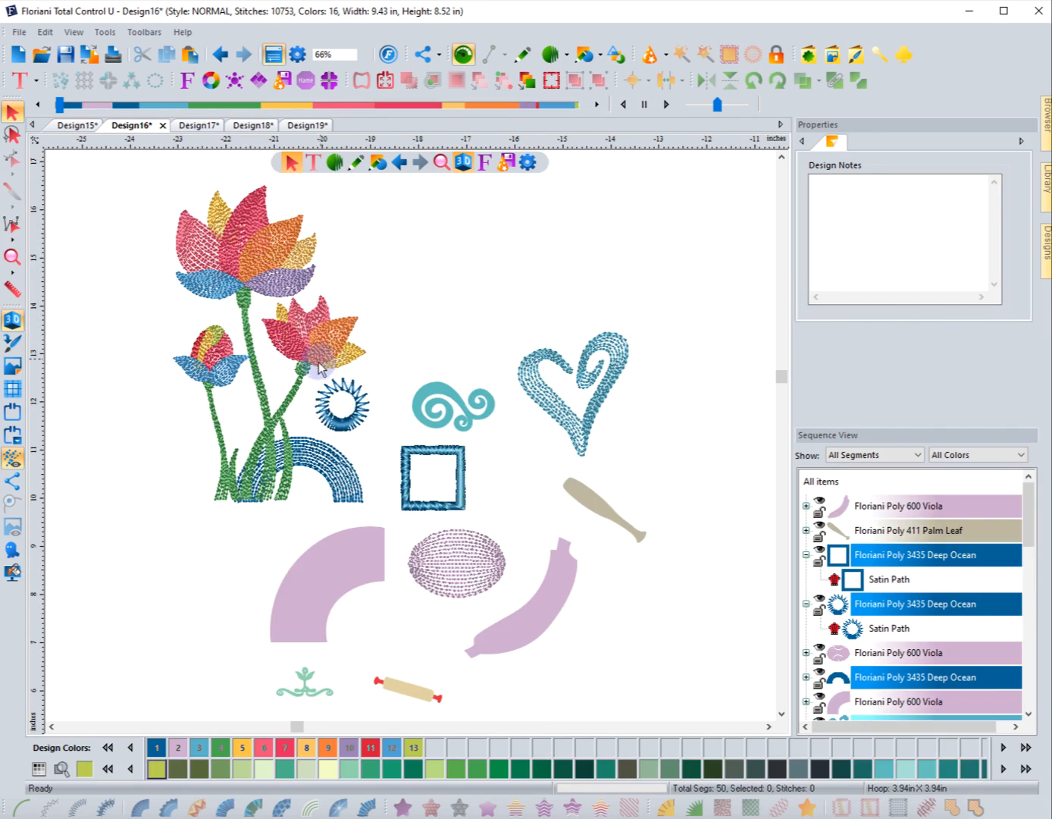
left_click(296, 353)
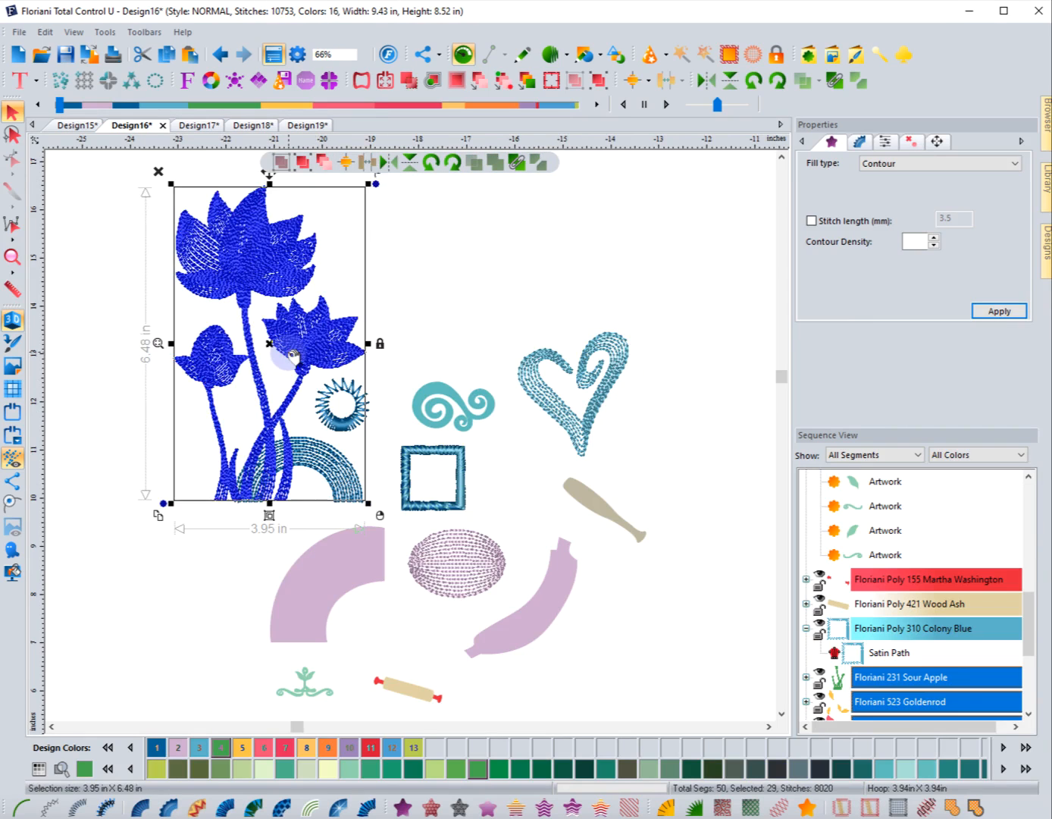
left_click_drag(297, 353, 166, 365)
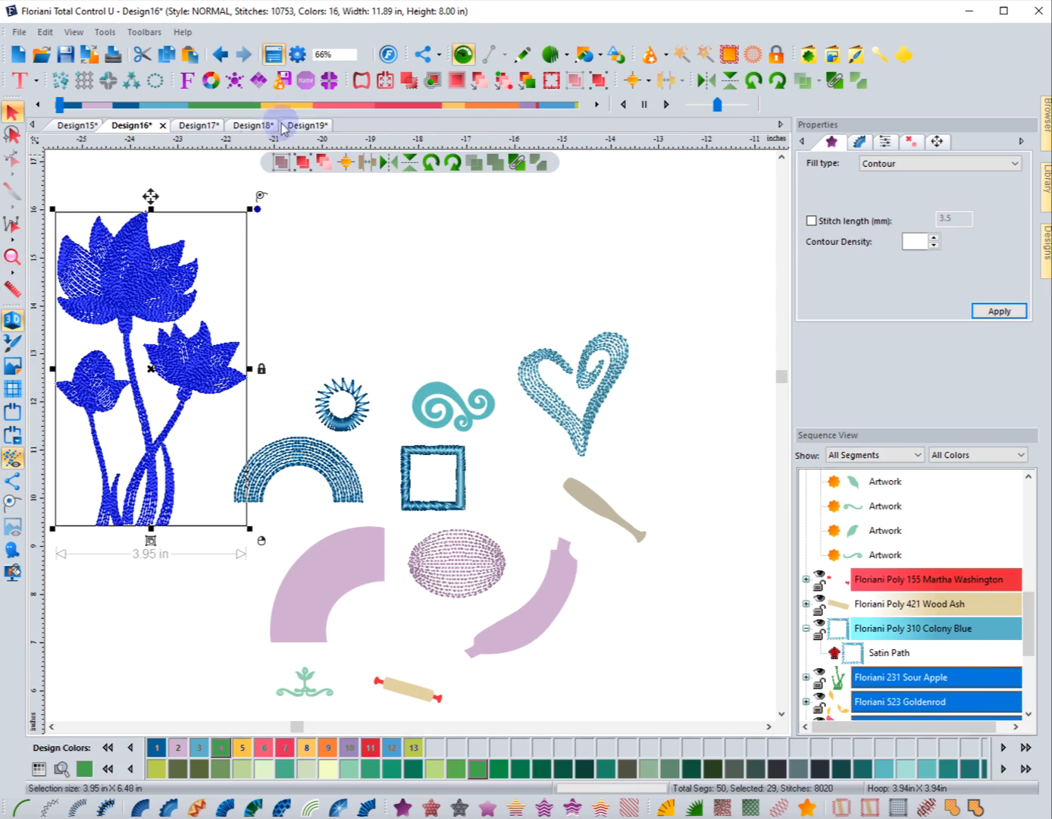
left_click(364, 57)
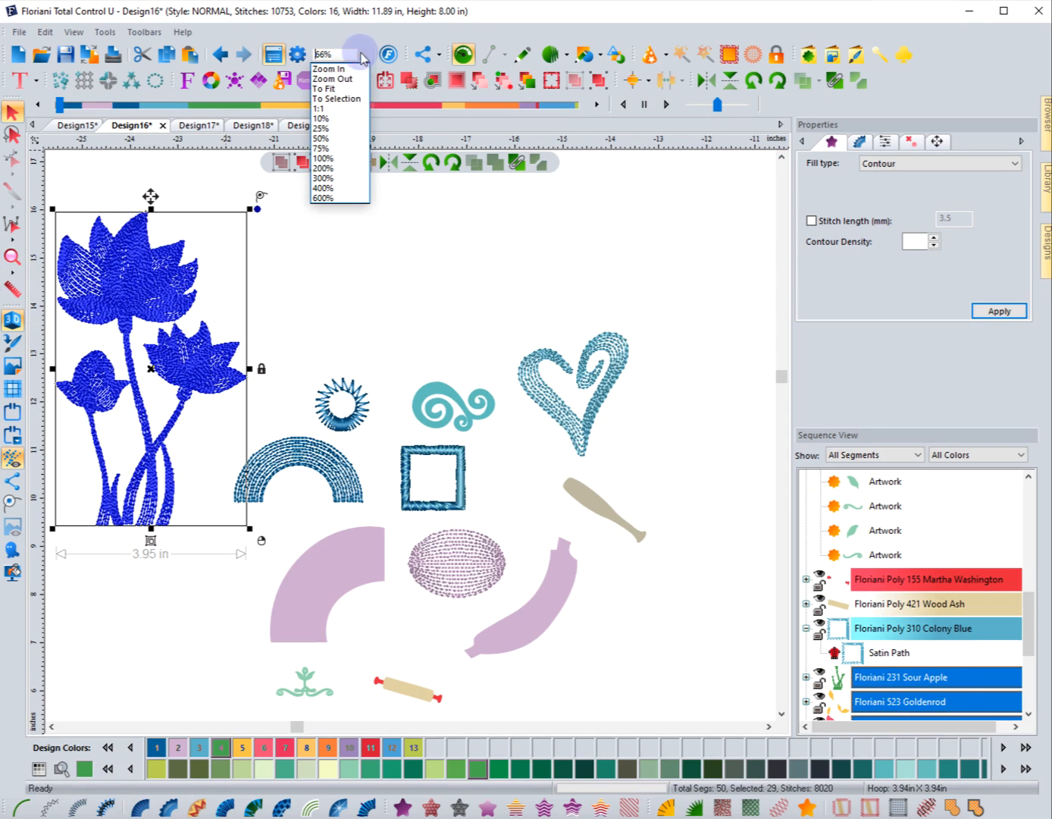
left_click(339, 99)
left_click(164, 256)
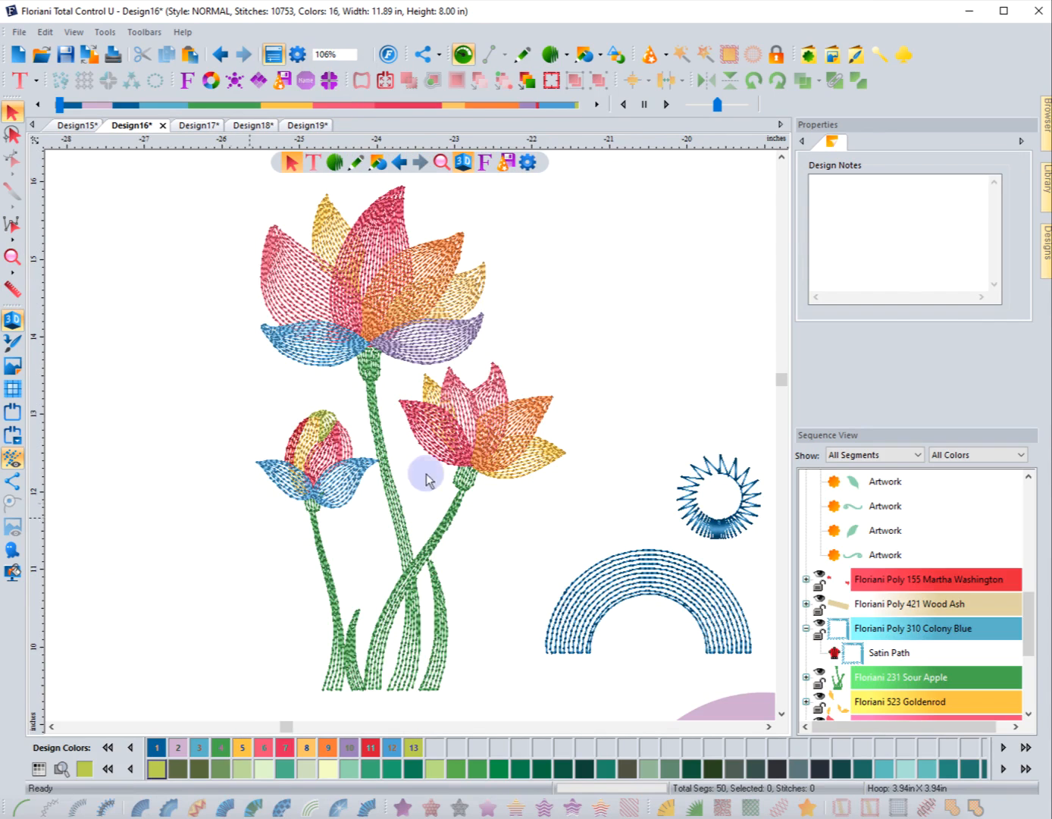
Create a new design and place the March_2019_01.jpg picture in it as a backdrop.
mouse_move(1044, 237)
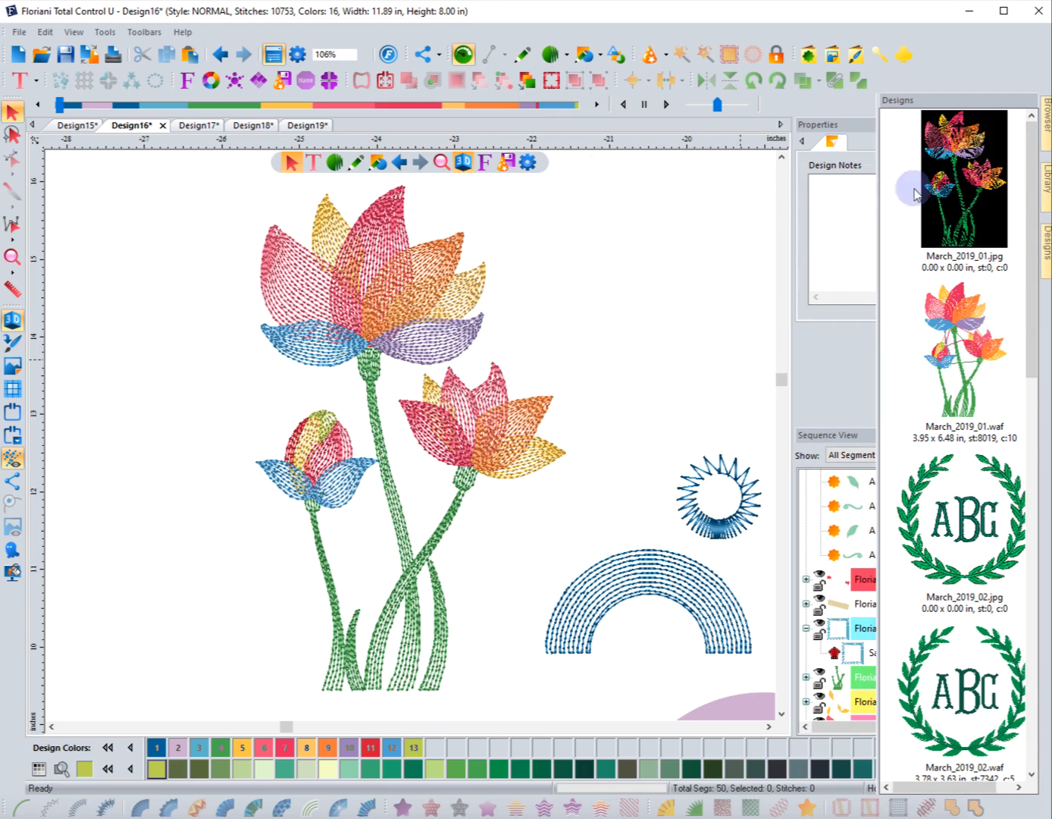
left_click(21, 54)
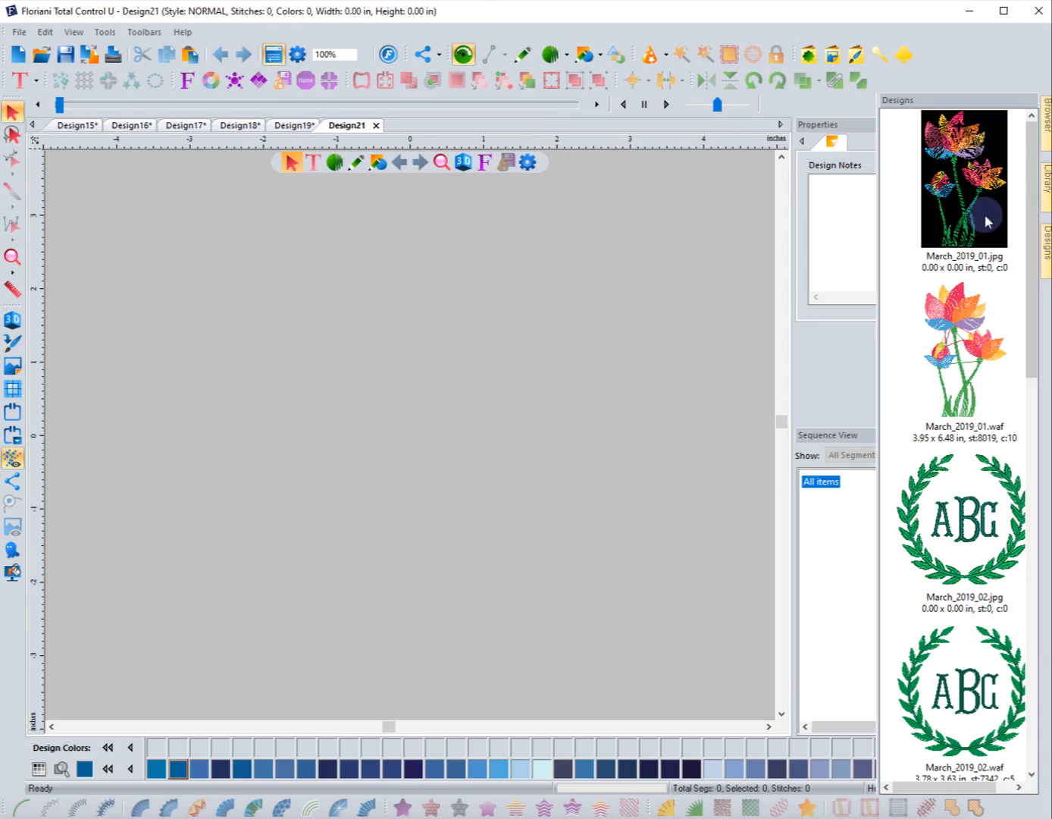
left_click_drag(969, 207, 520, 382)
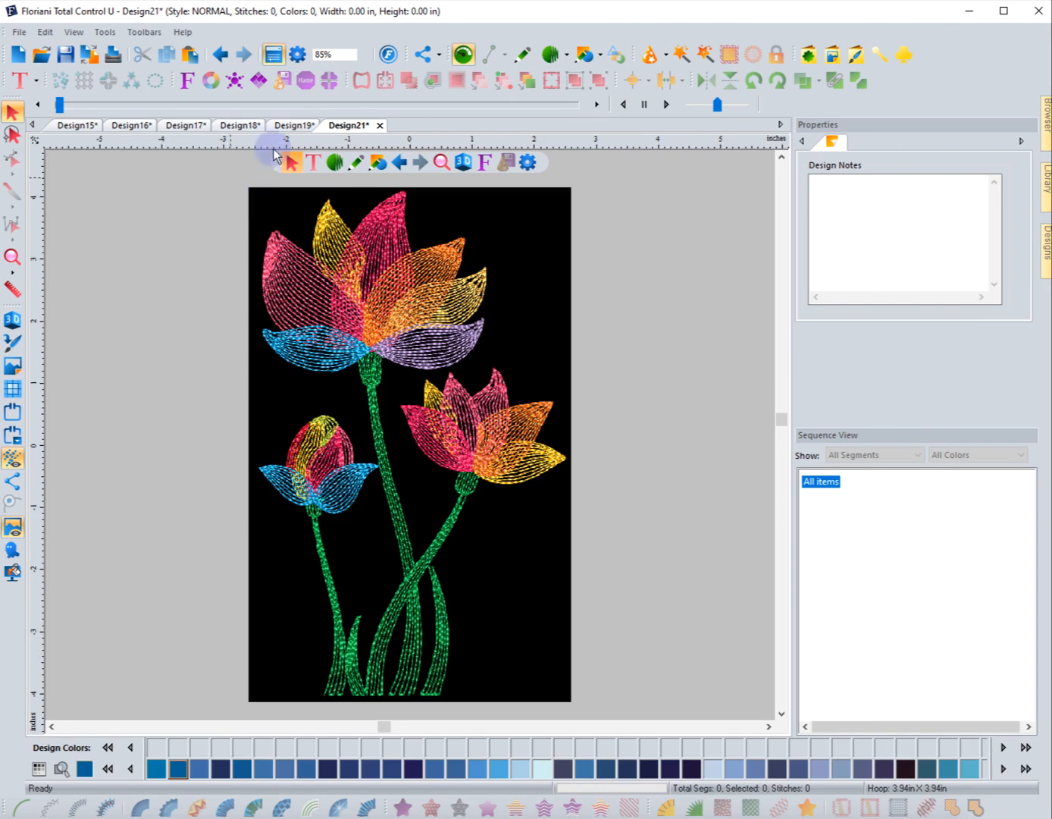
Return to Design16, ungroup the flower design and deselect it.
left_click(294, 126)
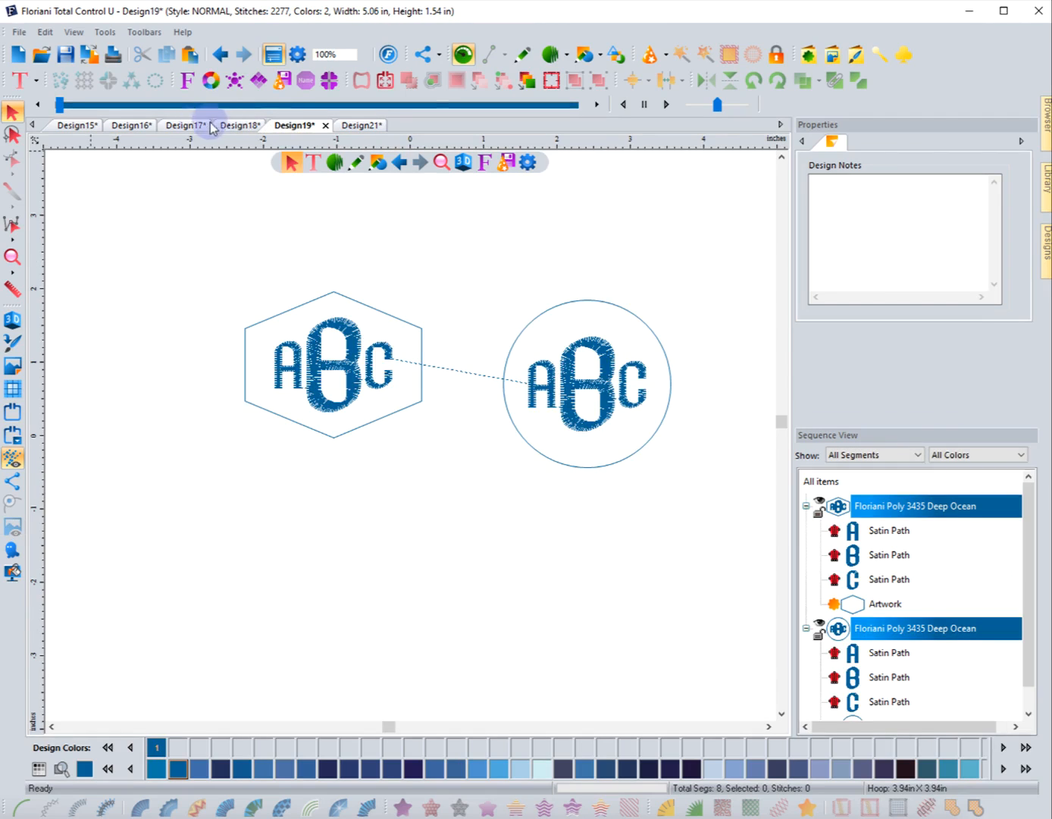
left_click(136, 127)
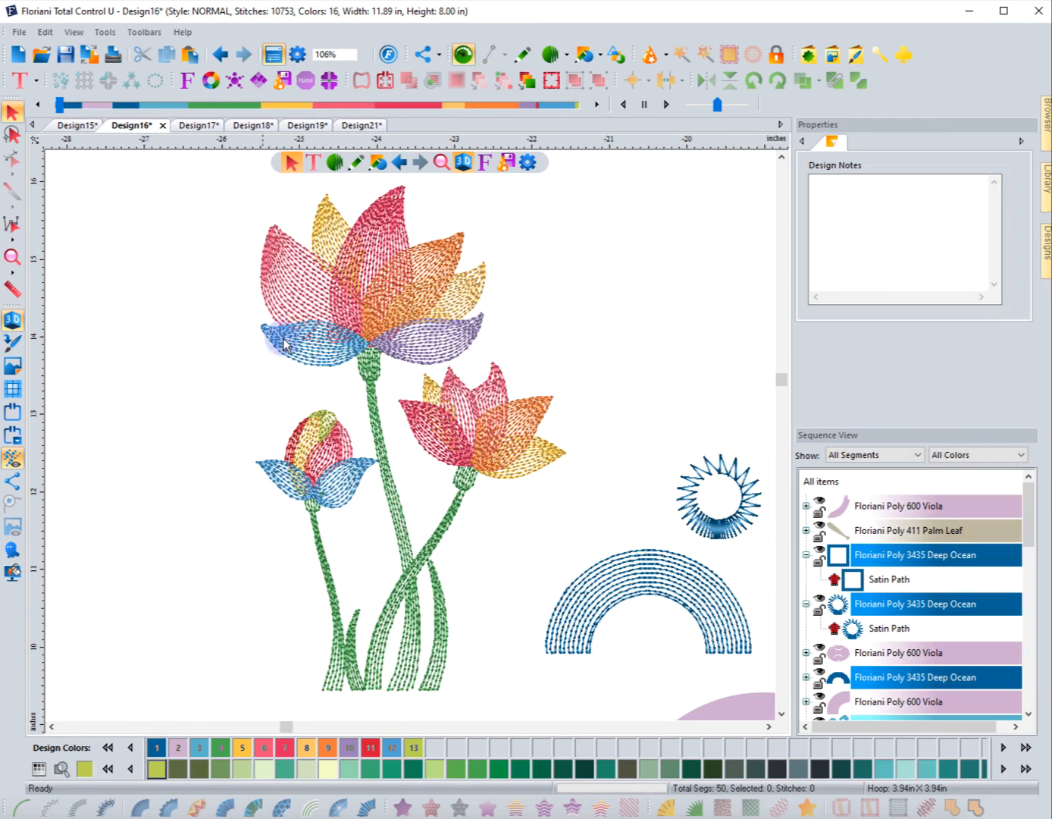
left_click(260, 260)
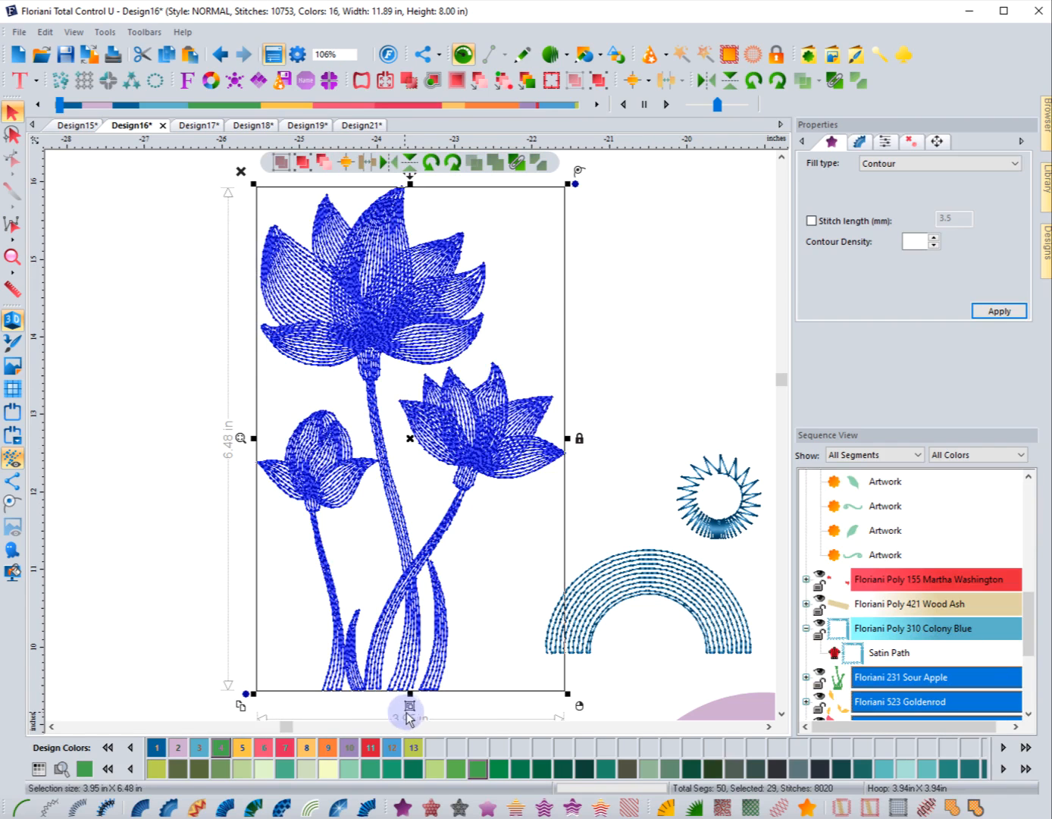
left_click(193, 447)
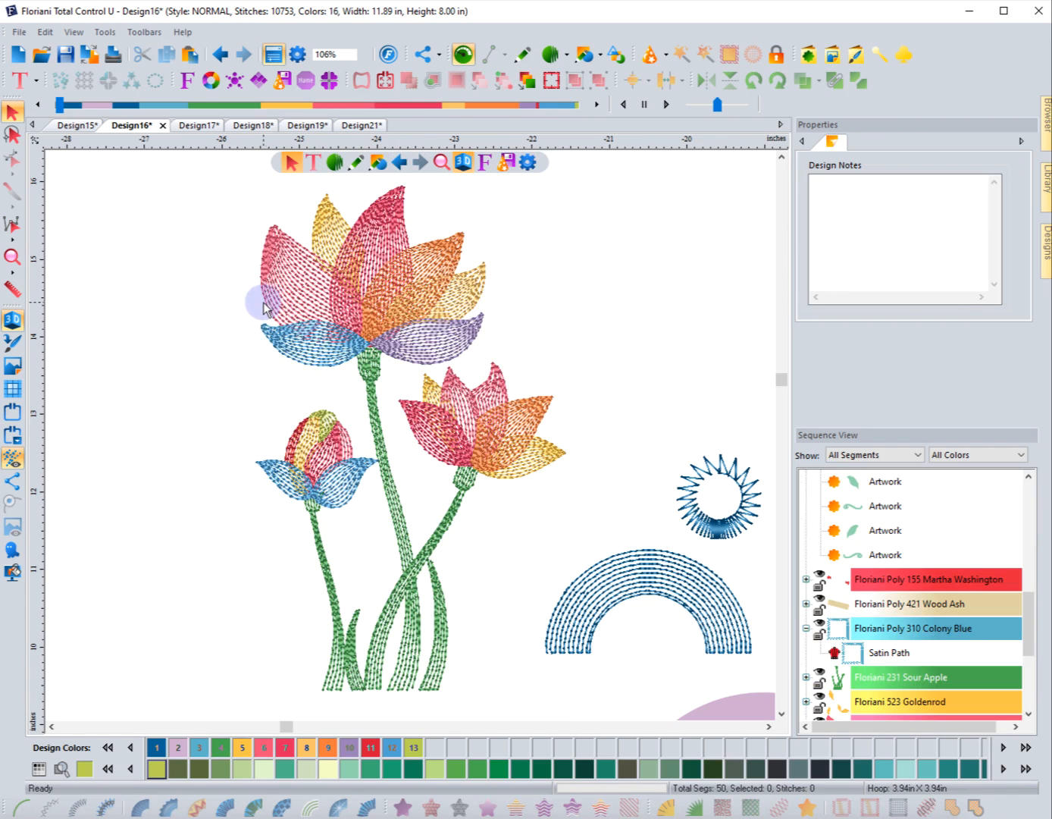
Move the large flower's leftmost pink petal about 2.2 in to the left and convert it to artwork.
left_click(268, 307)
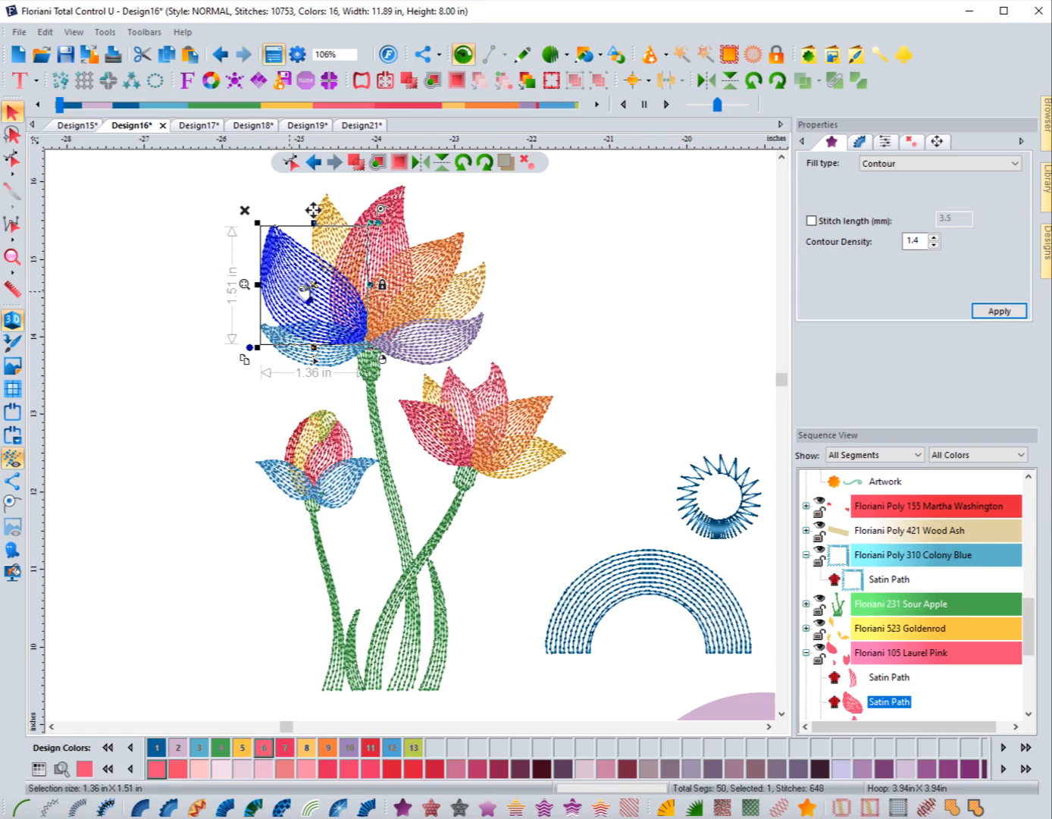
left_click_drag(316, 288, 145, 265)
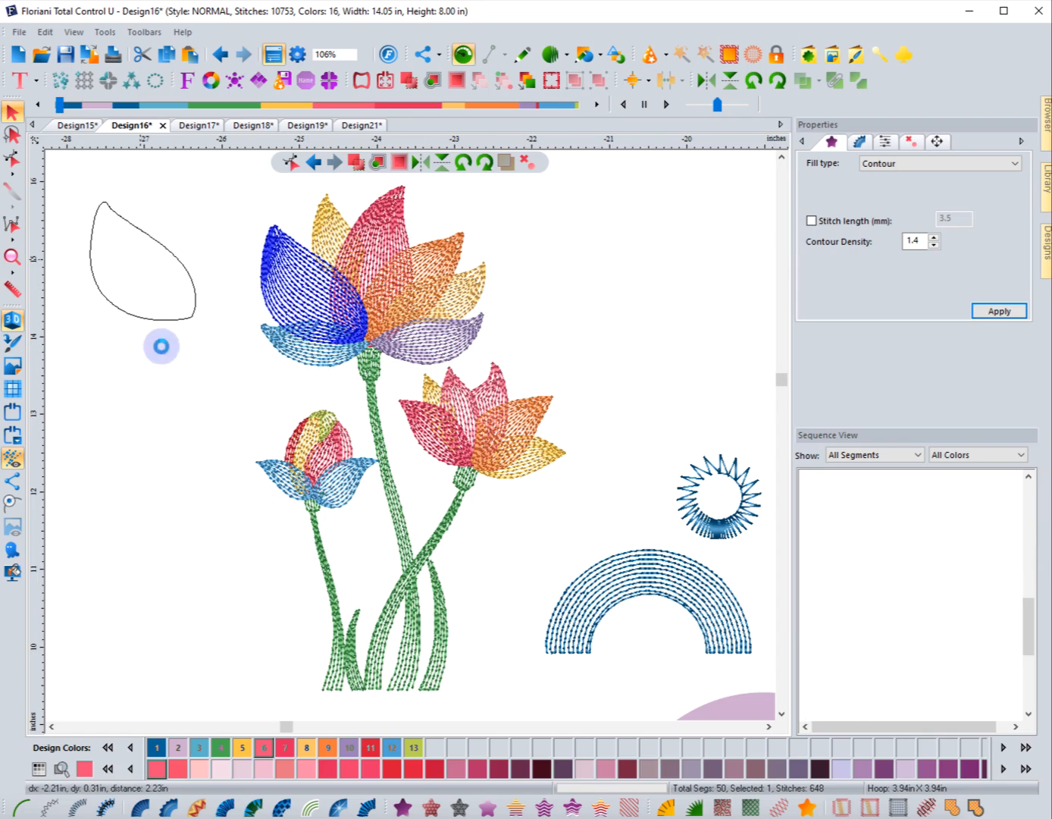
left_click(808, 807)
left_click(144, 387)
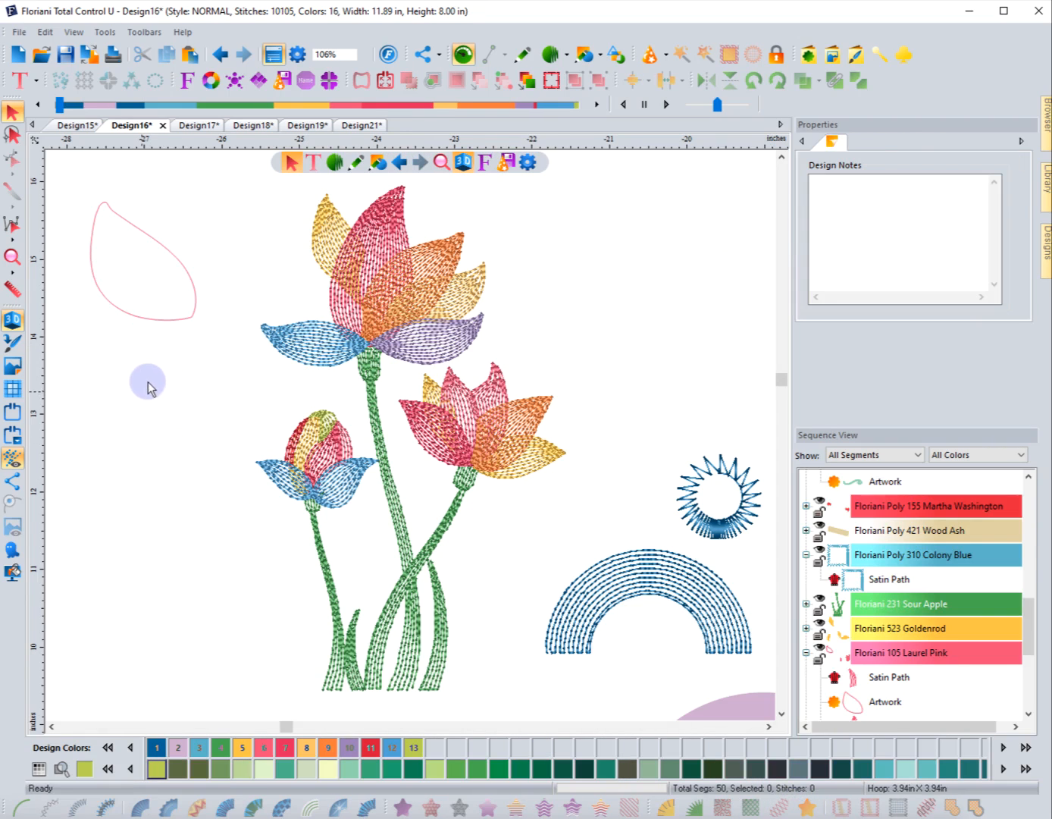
Convert the petal outline to a contour fill with three inclination lines across its lower end, middle and tip.
left_click(196, 316)
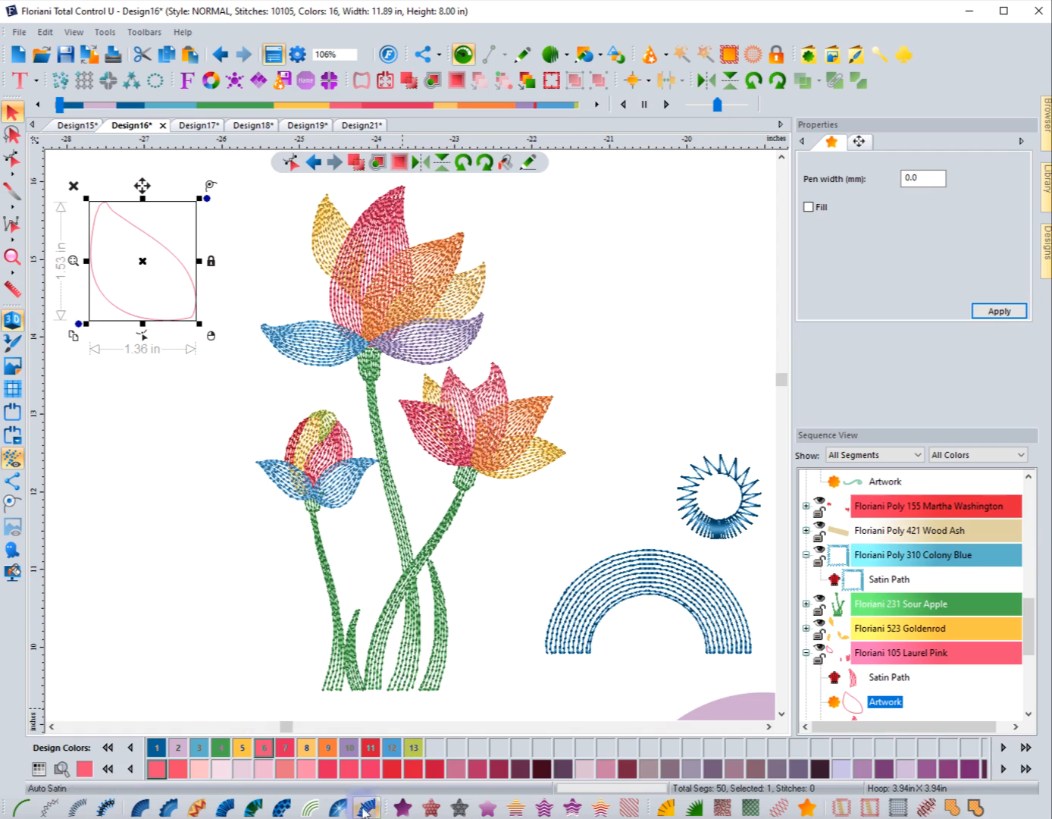
left_click(309, 807)
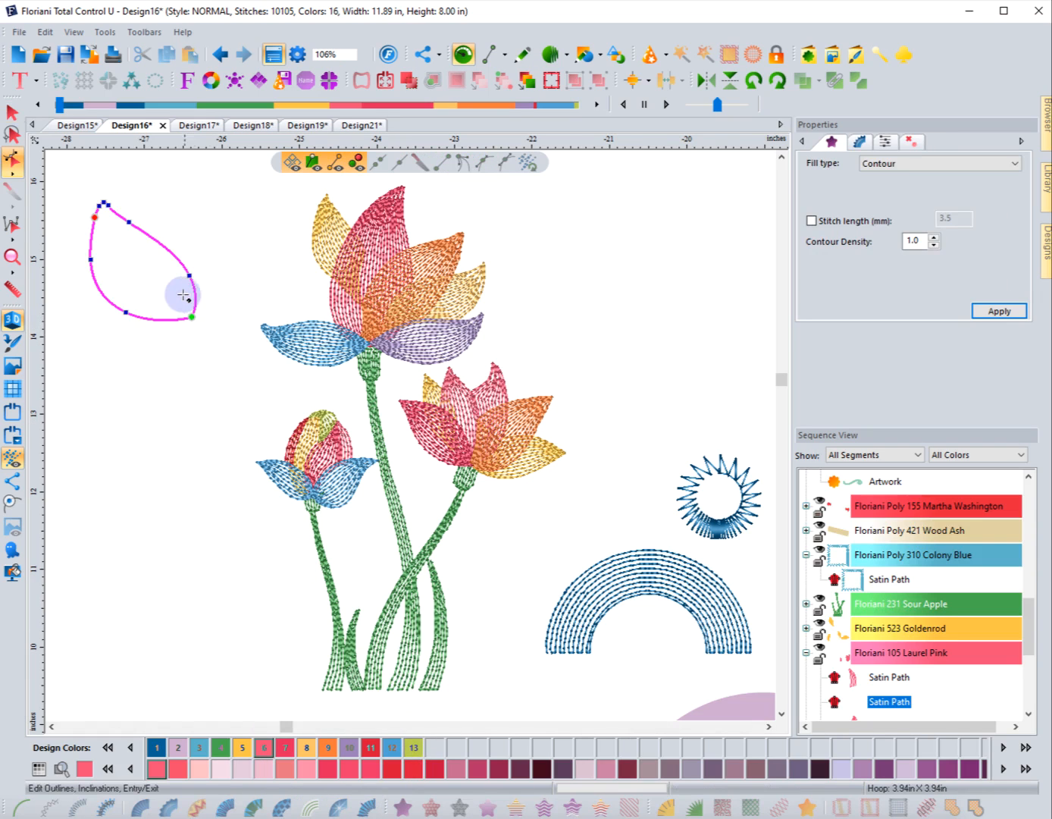
left_click_drag(188, 283, 145, 323)
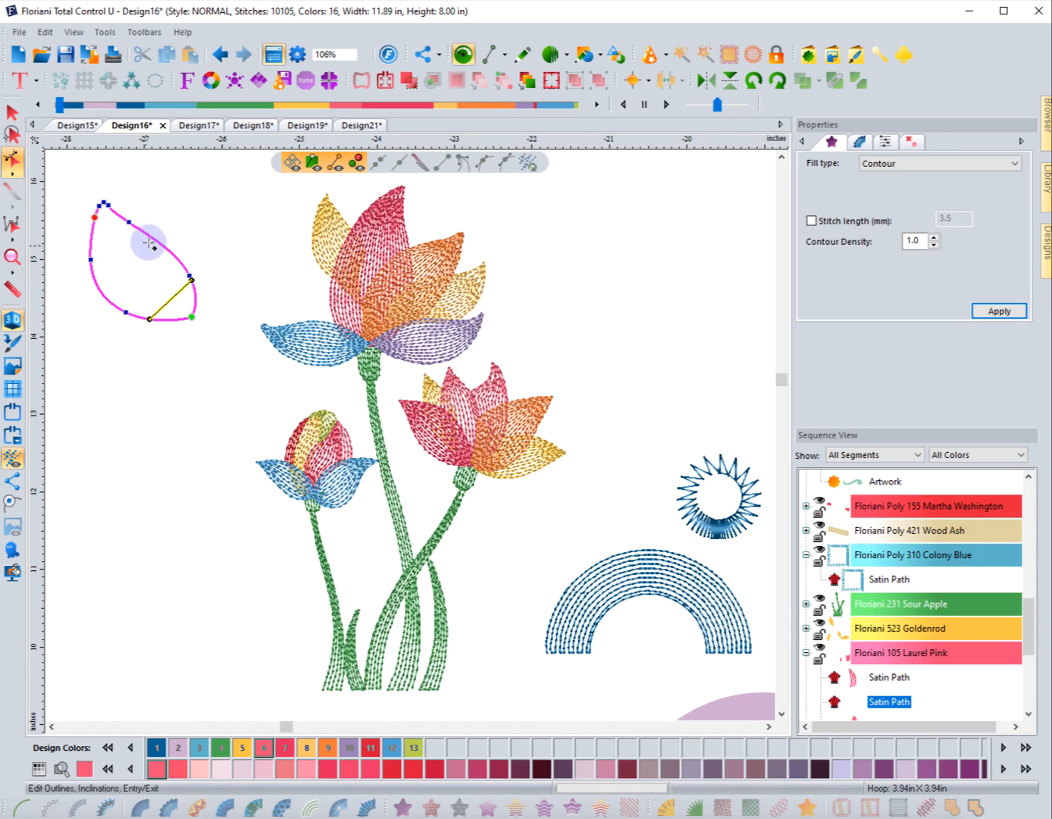
left_click_drag(152, 236, 96, 278)
left_click_drag(121, 217, 92, 230)
key("Return")
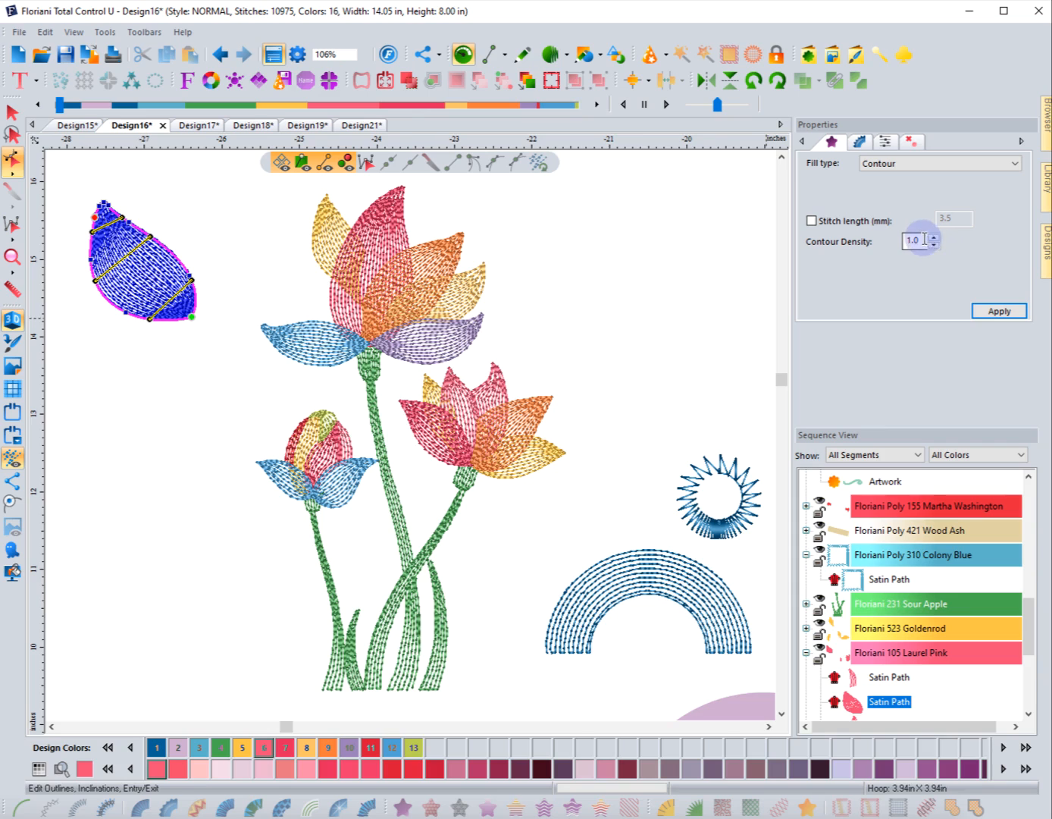
Set the petal's contour density to 1.4, apply it and deselect the petal.
left_click_drag(924, 239, 887, 251)
type("1.")
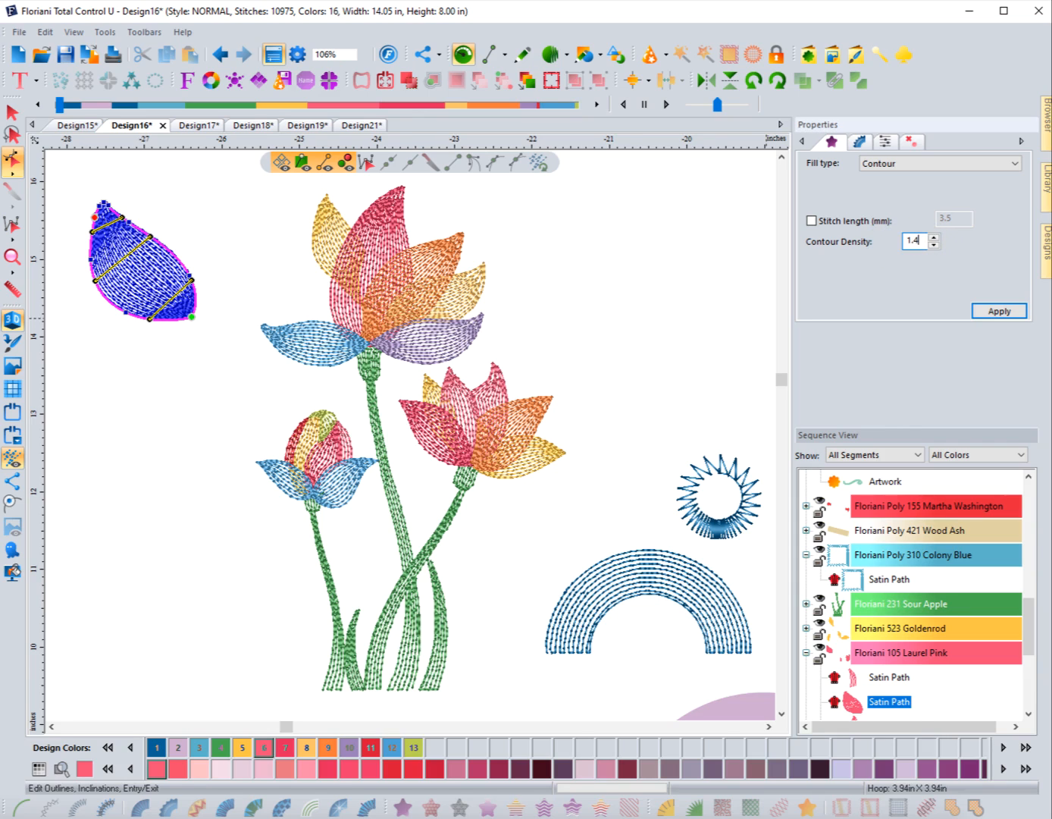
type("4")
left_click(999, 311)
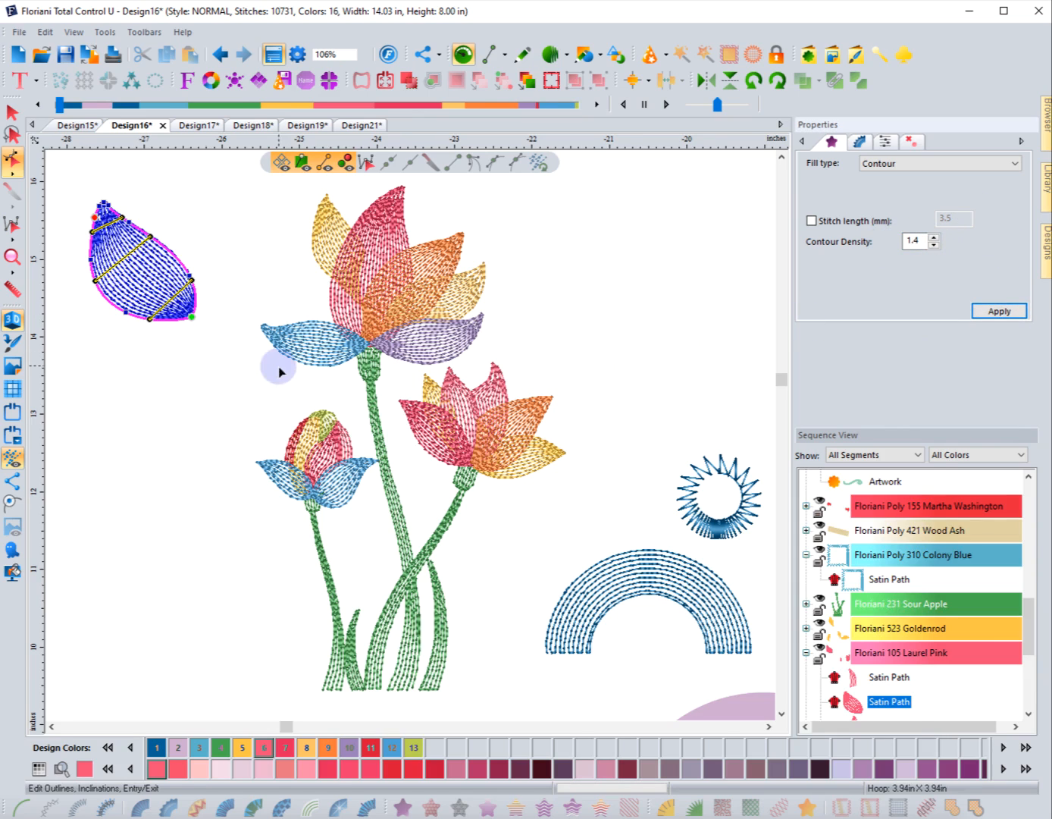
left_click(12, 112)
left_click(101, 344)
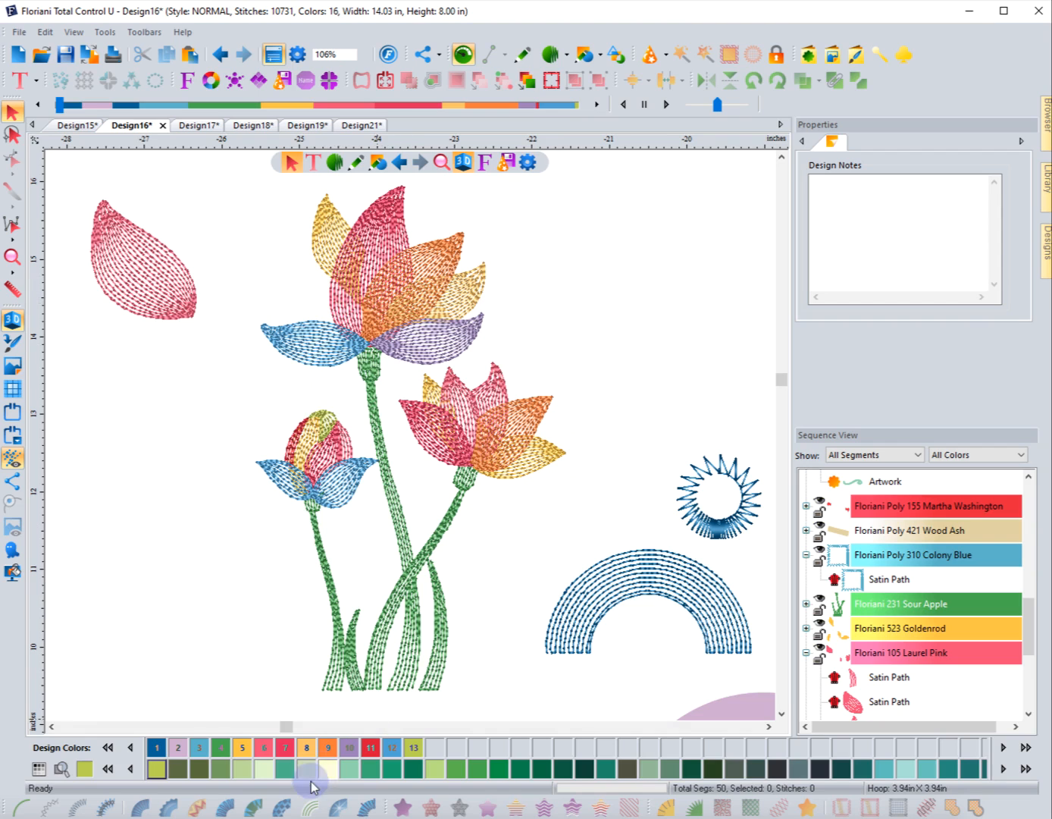
Turn off the 3D view and draw a circle about 2.35 in across above the teal swirl.
left_click(12, 257)
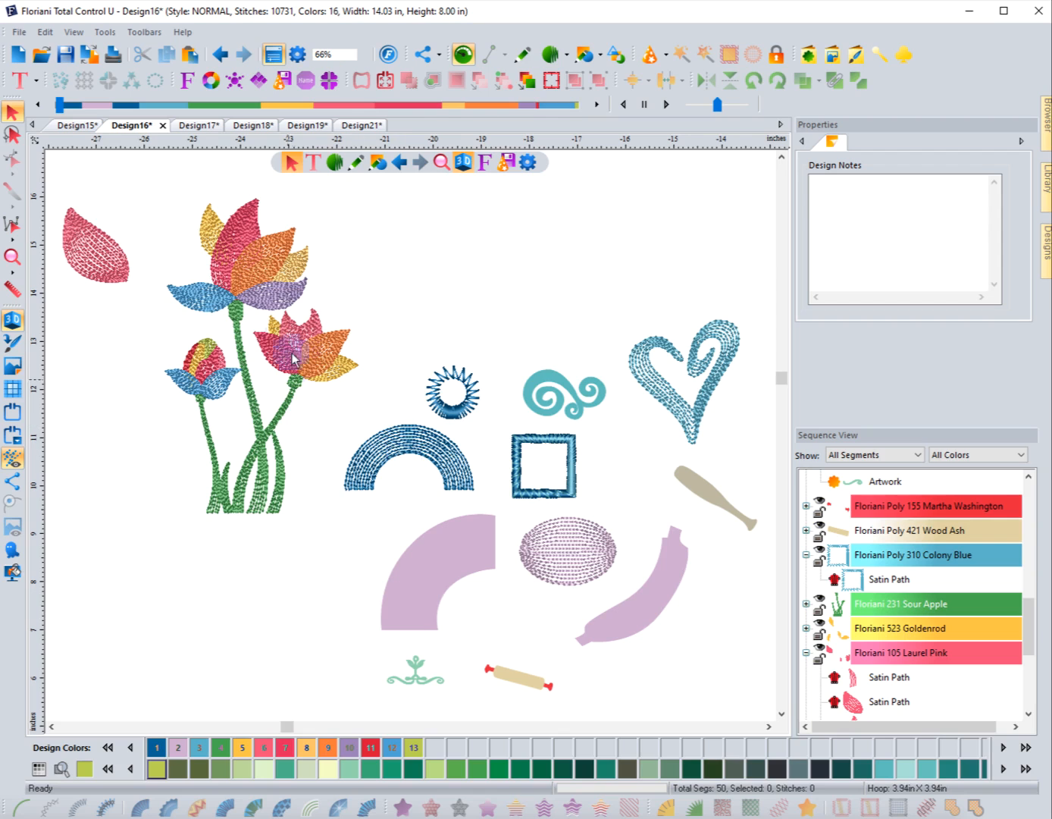
left_click(13, 318)
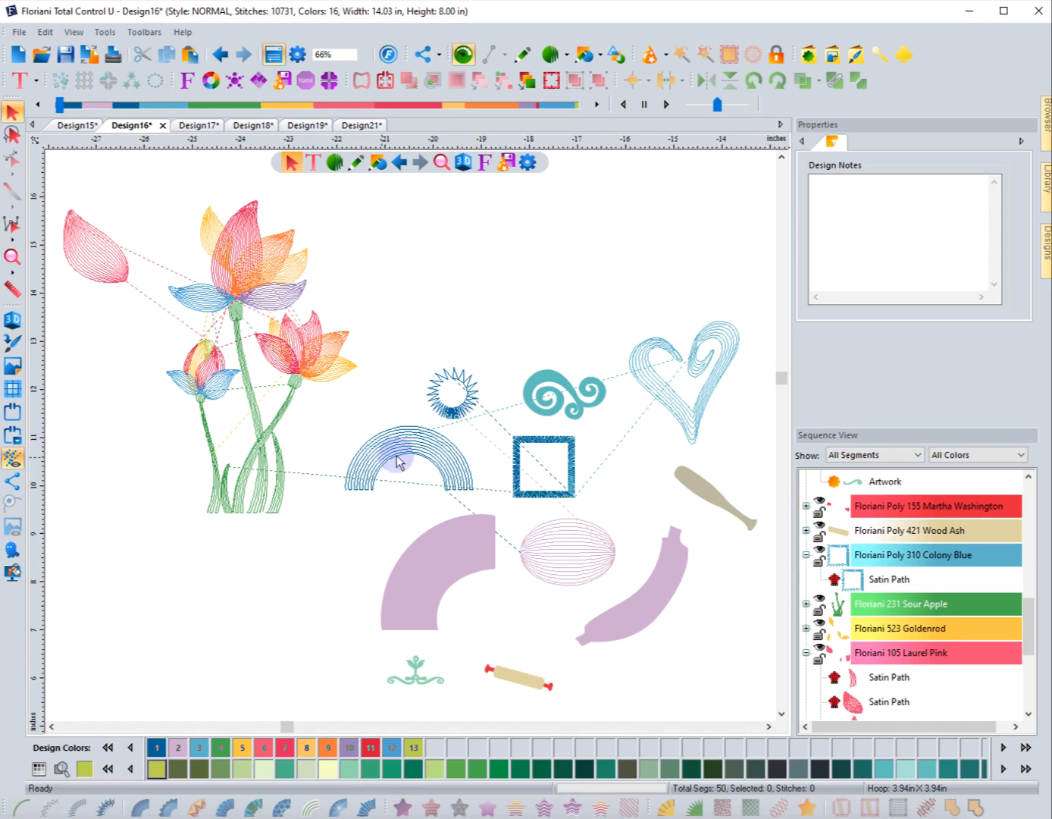
left_click(587, 54)
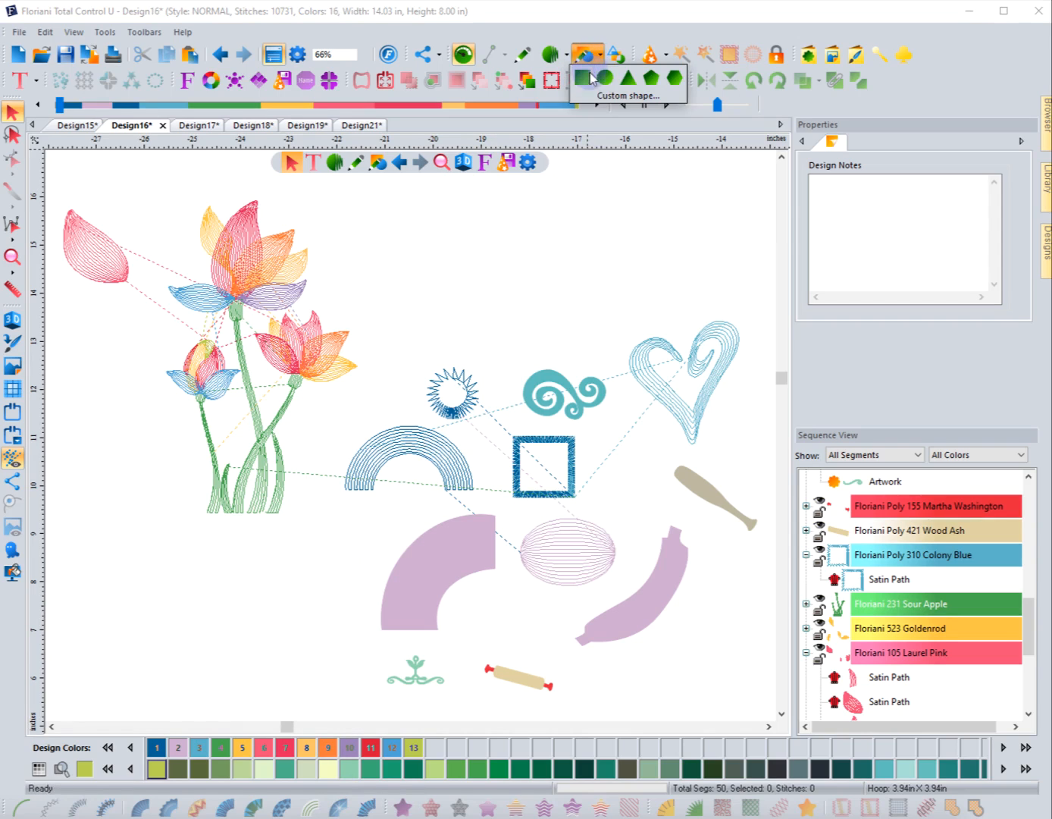
left_click(605, 80)
left_click_drag(472, 216, 587, 330)
left_click(12, 112)
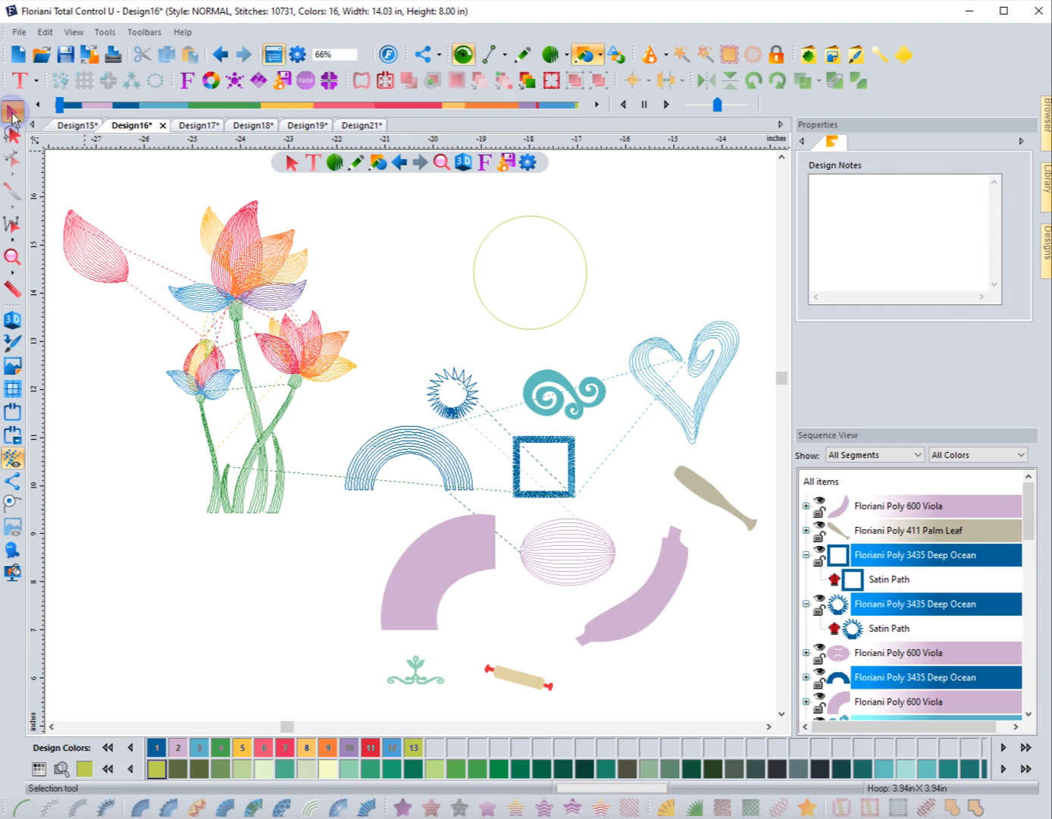
Convert the circle to a Radial Satin fill and reselect it with the 3D view on.
left_click(337, 808)
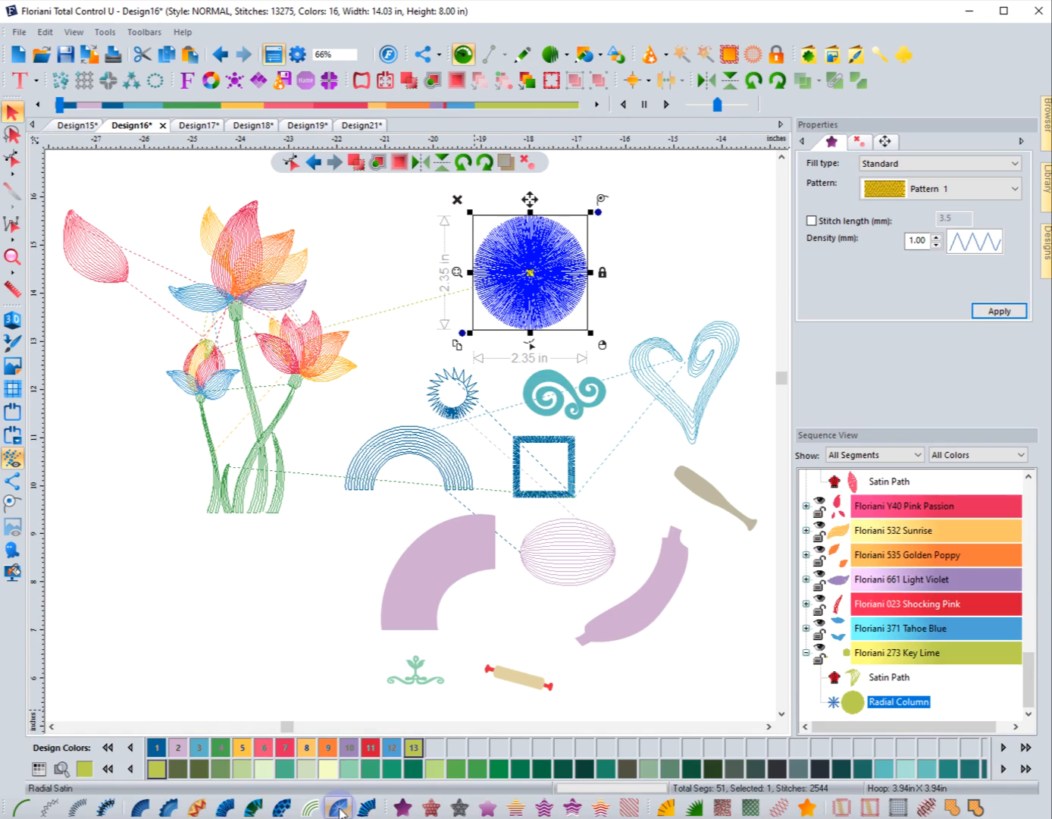
left_click(626, 292)
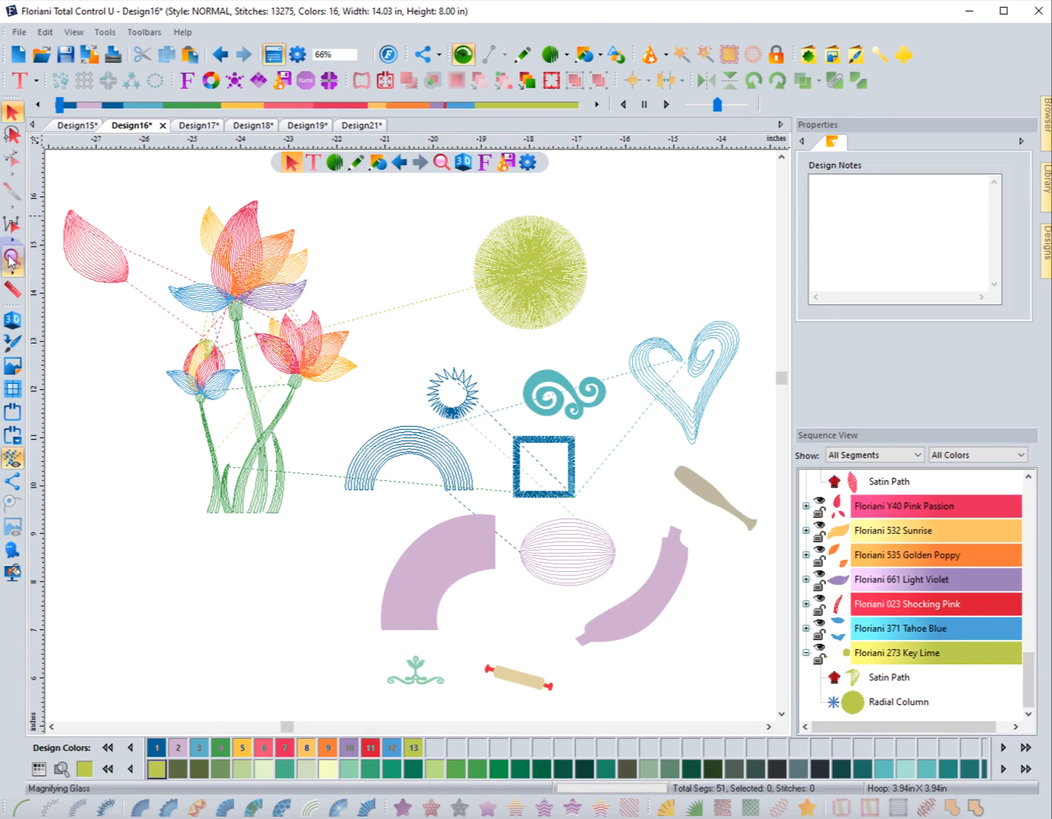
left_click(12, 323)
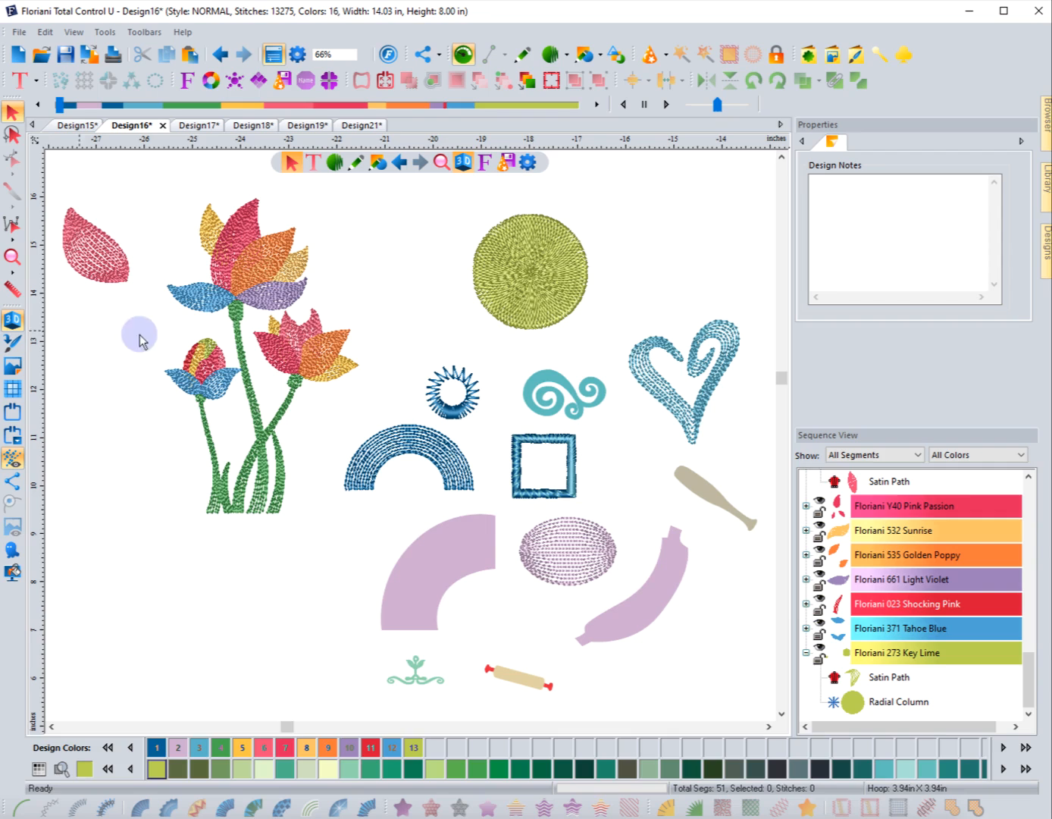
left_click(538, 269)
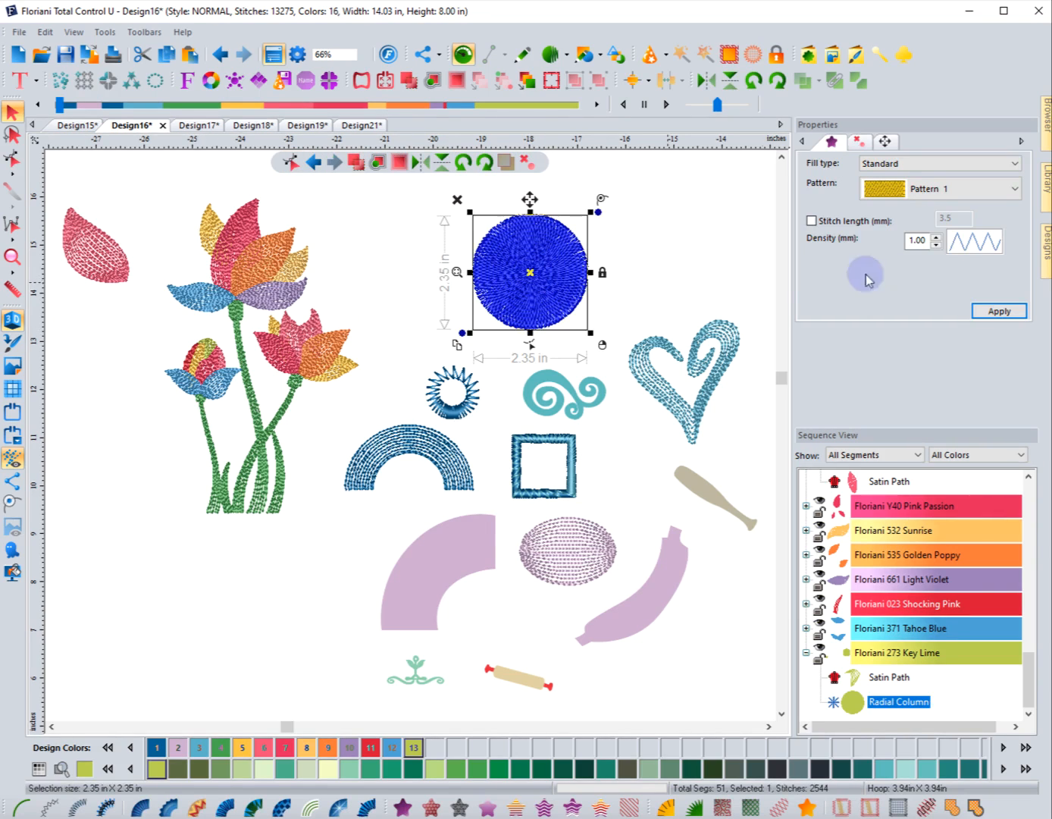
Set the radial circle's density to 2 mm, apply it and deselect the circle.
left_click_drag(928, 238, 873, 248)
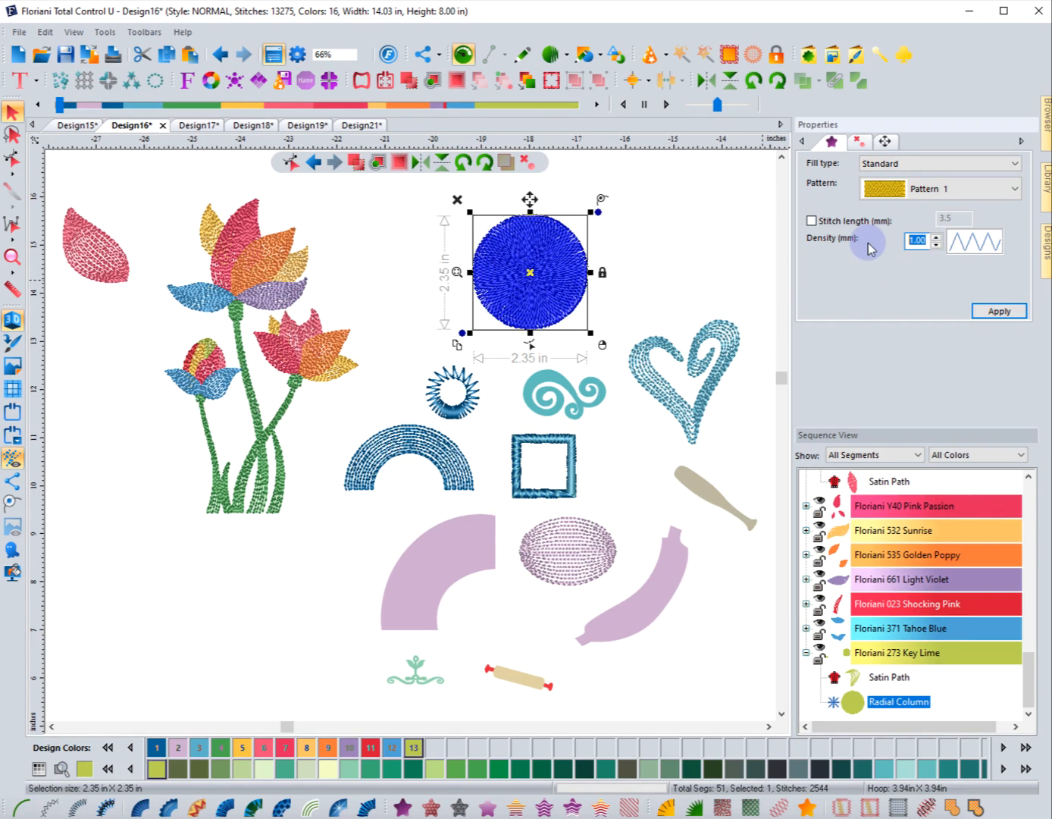
left_click(998, 310)
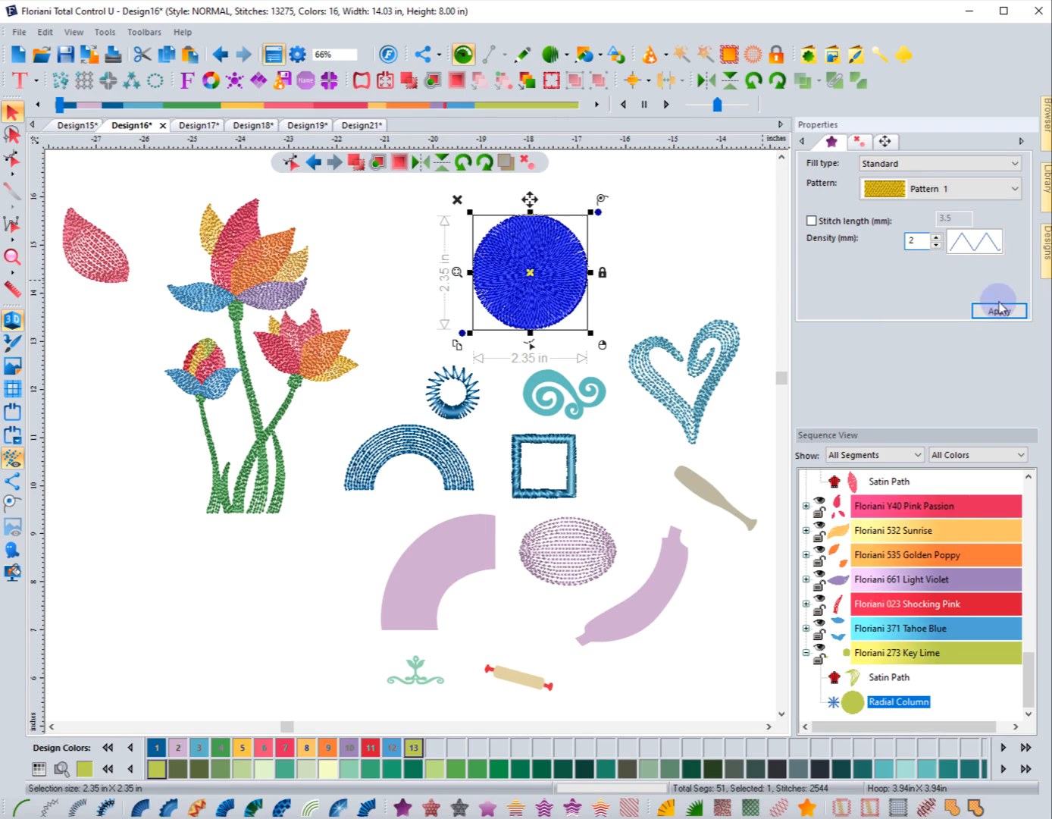
left_click(687, 245)
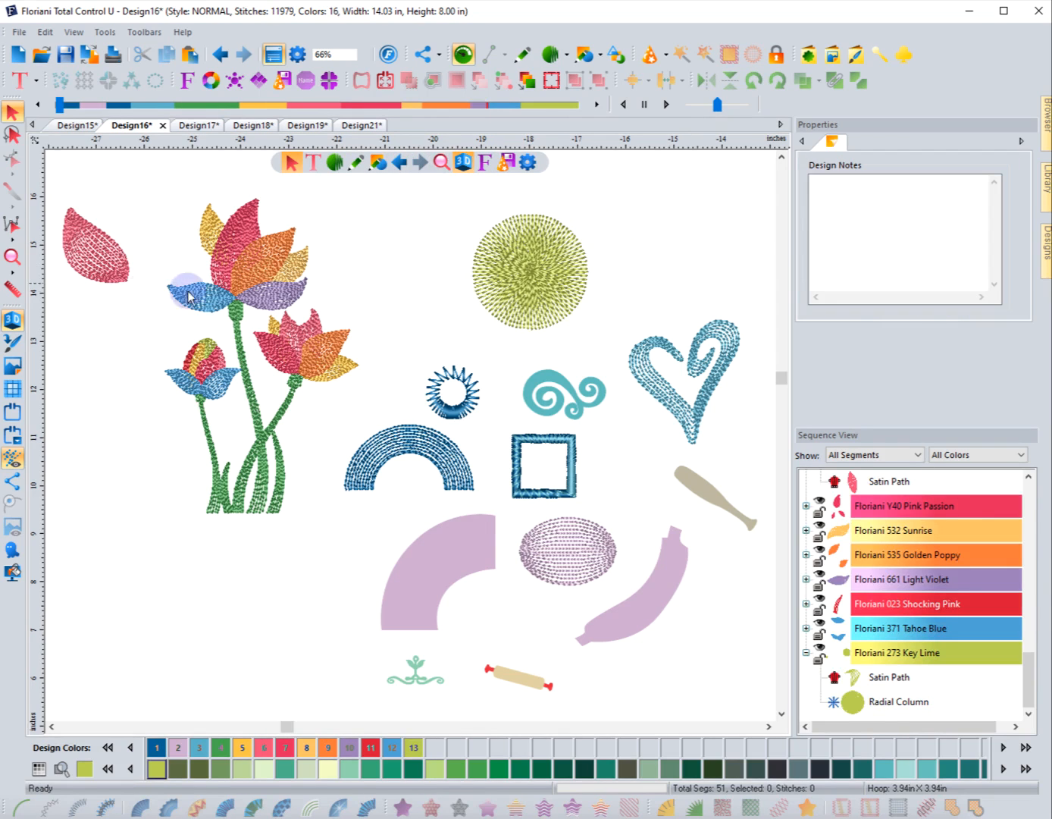
Examine the radial circle's stitches up close and run the stitch simulation through to its end.
left_click(12, 257)
left_click_drag(453, 203, 628, 357)
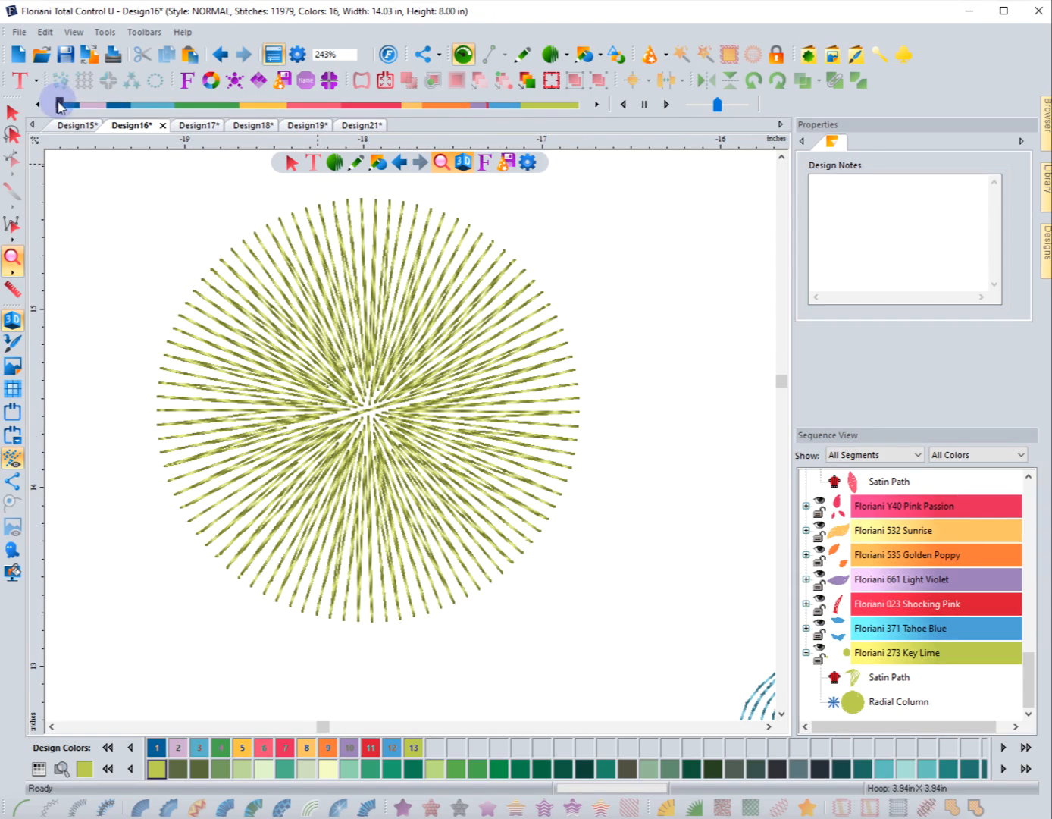
mouse_move(60, 105)
left_mouse_down()
mouse_move(520, 114)
mouse_move(580, 136)
mouse_move(555, 172)
left_mouse_up()
left_click(11, 111)
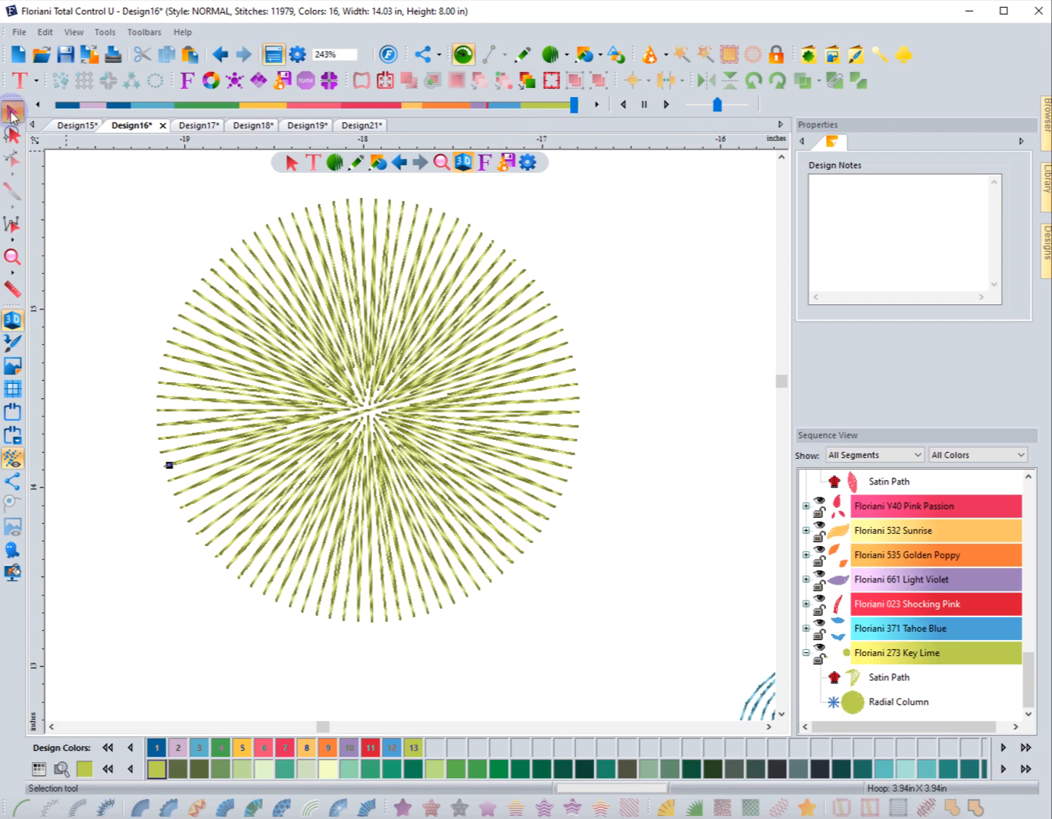
left_click(377, 452)
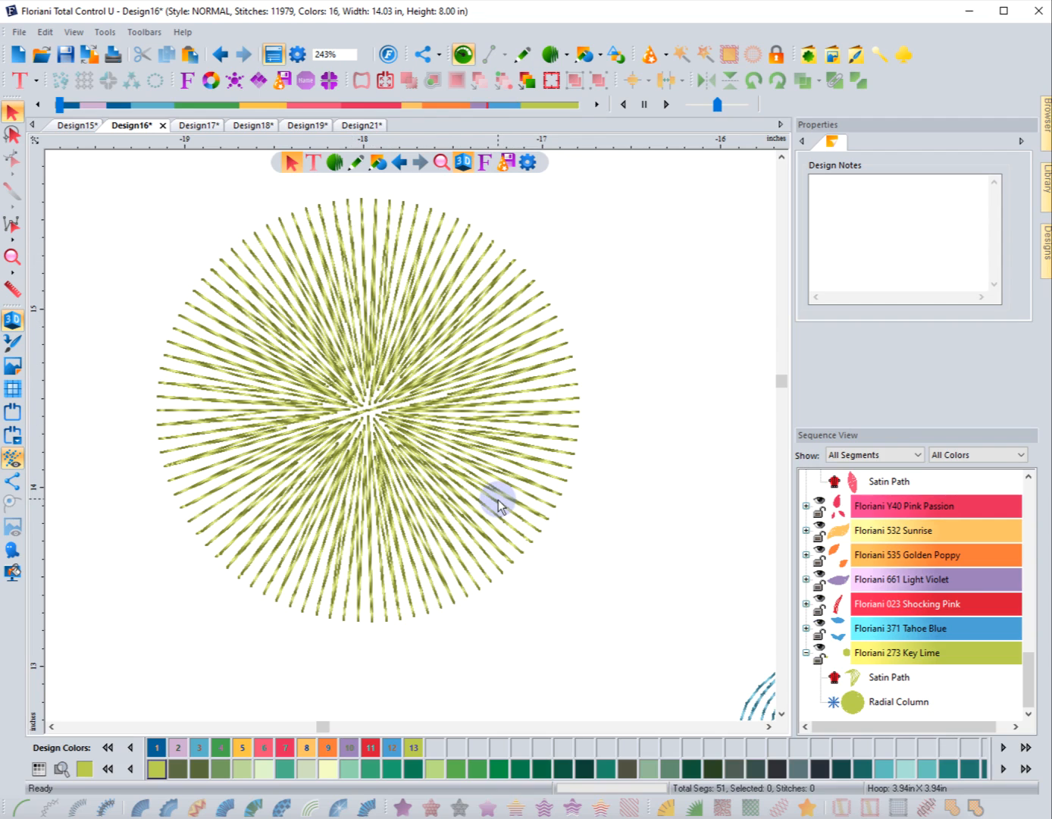
left_click(259, 590)
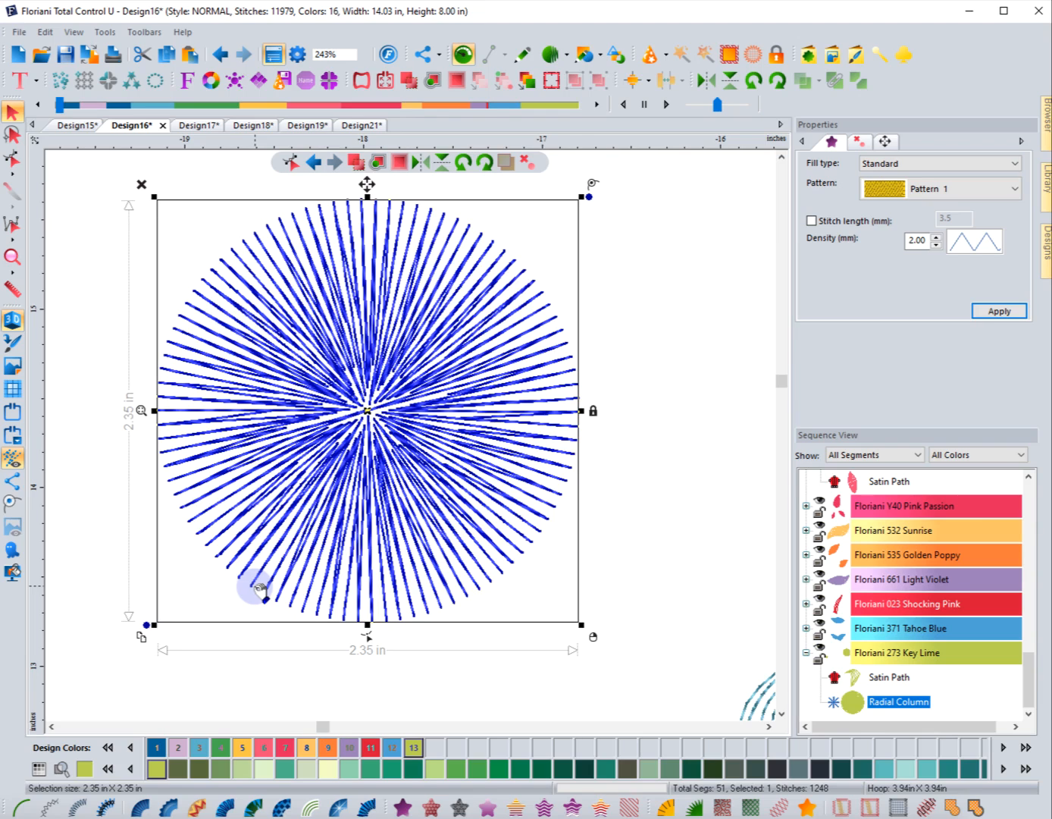
left_click(103, 450)
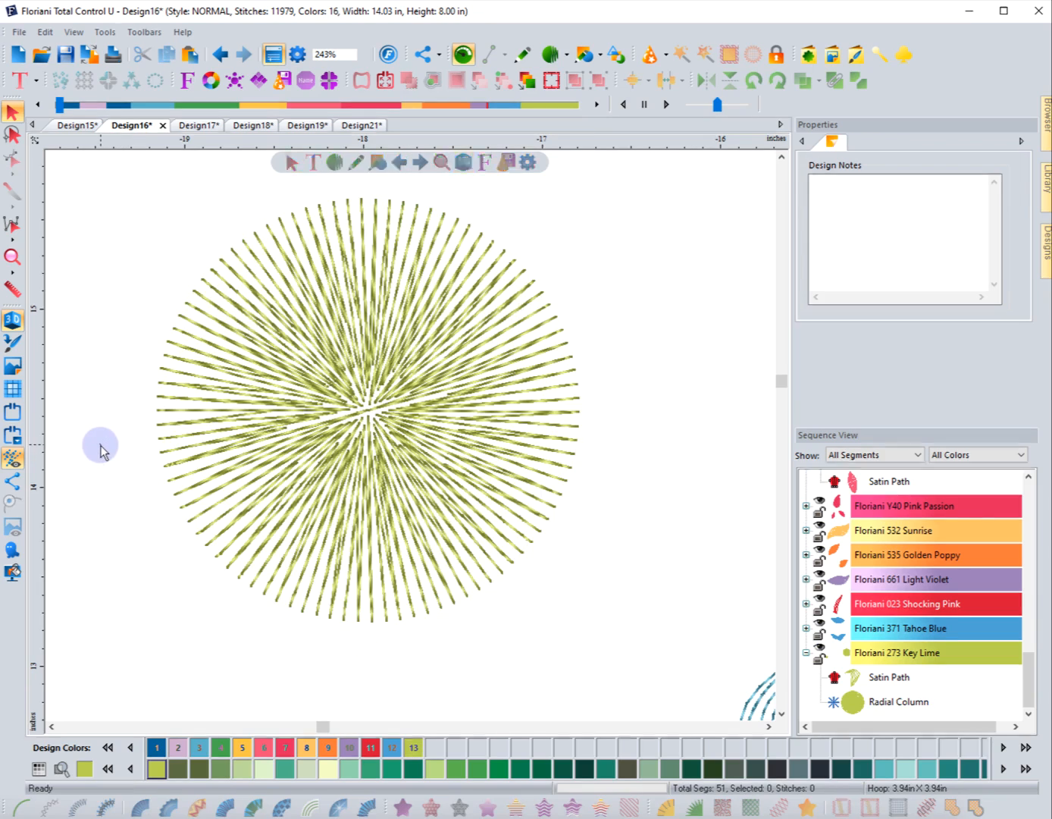
Duplicate the radial circle in place and convert the lower copy to a standard fill.
left_click(207, 283)
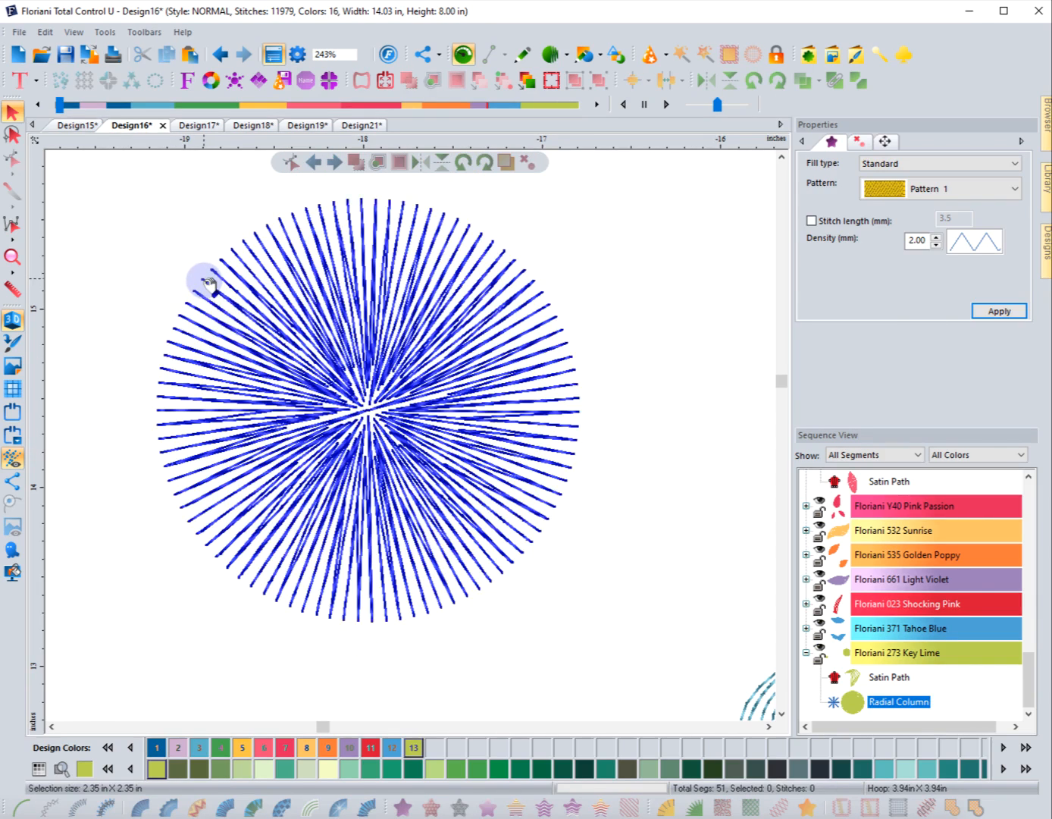
left_click(166, 54)
left_click(190, 54)
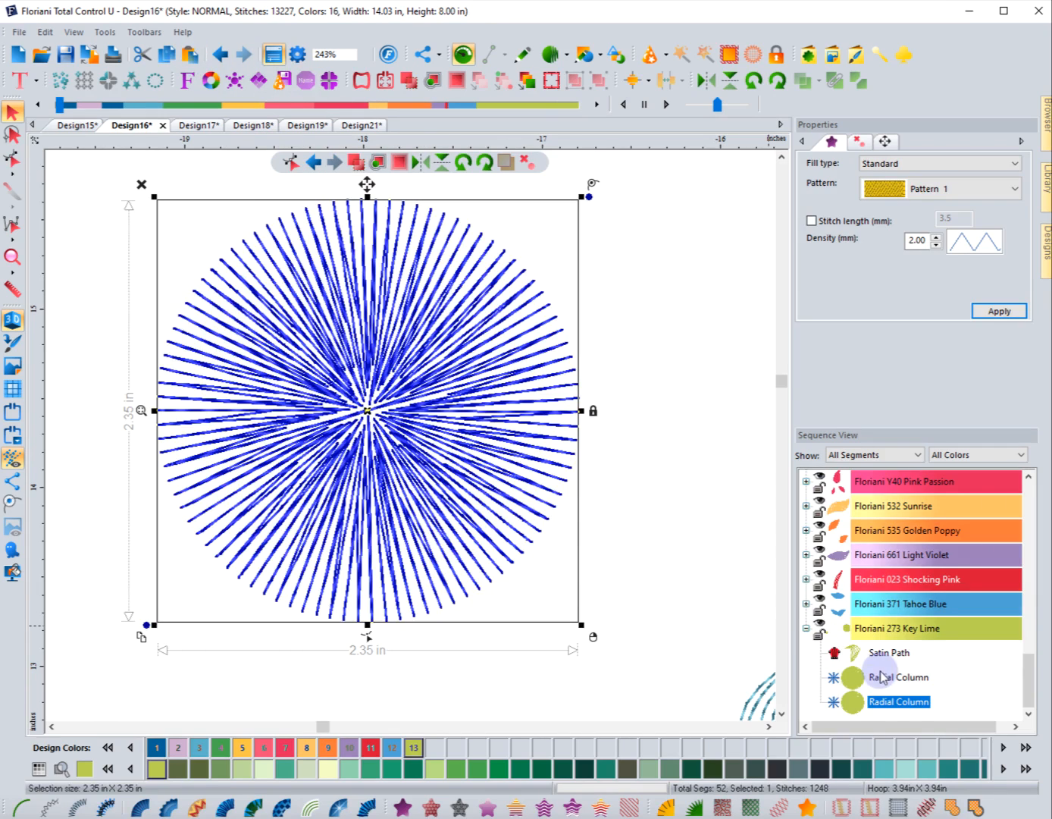
left_click(889, 677)
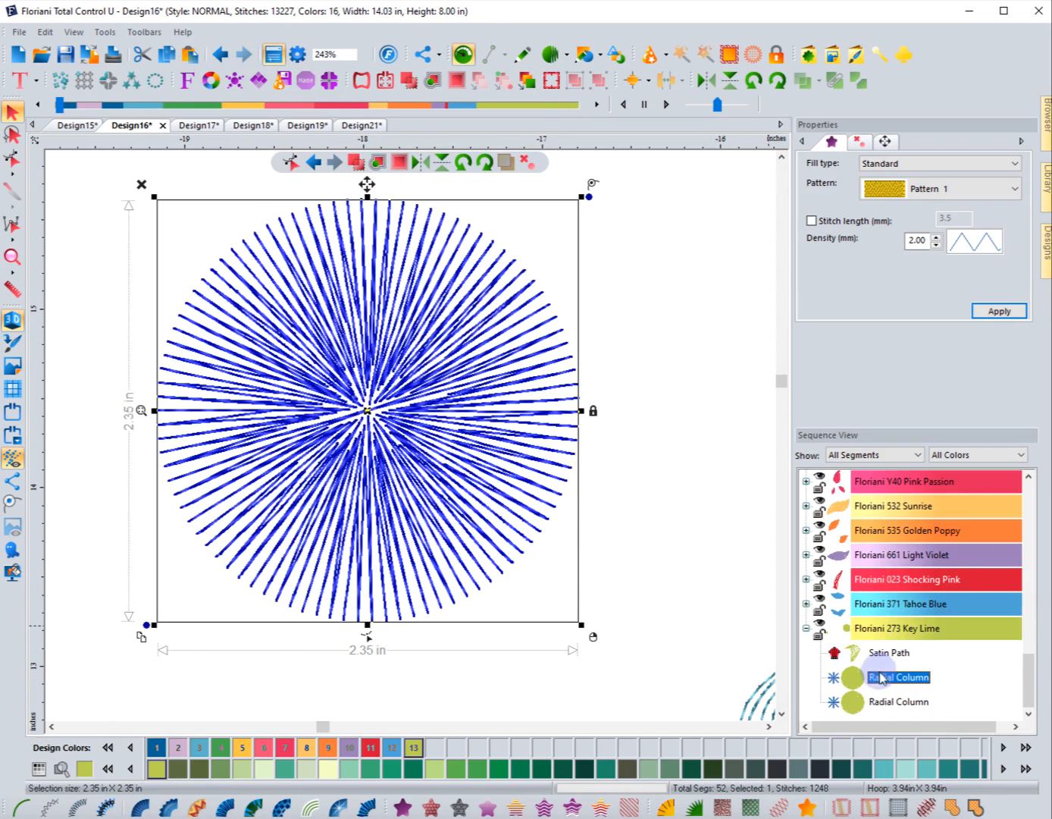
left_click(403, 808)
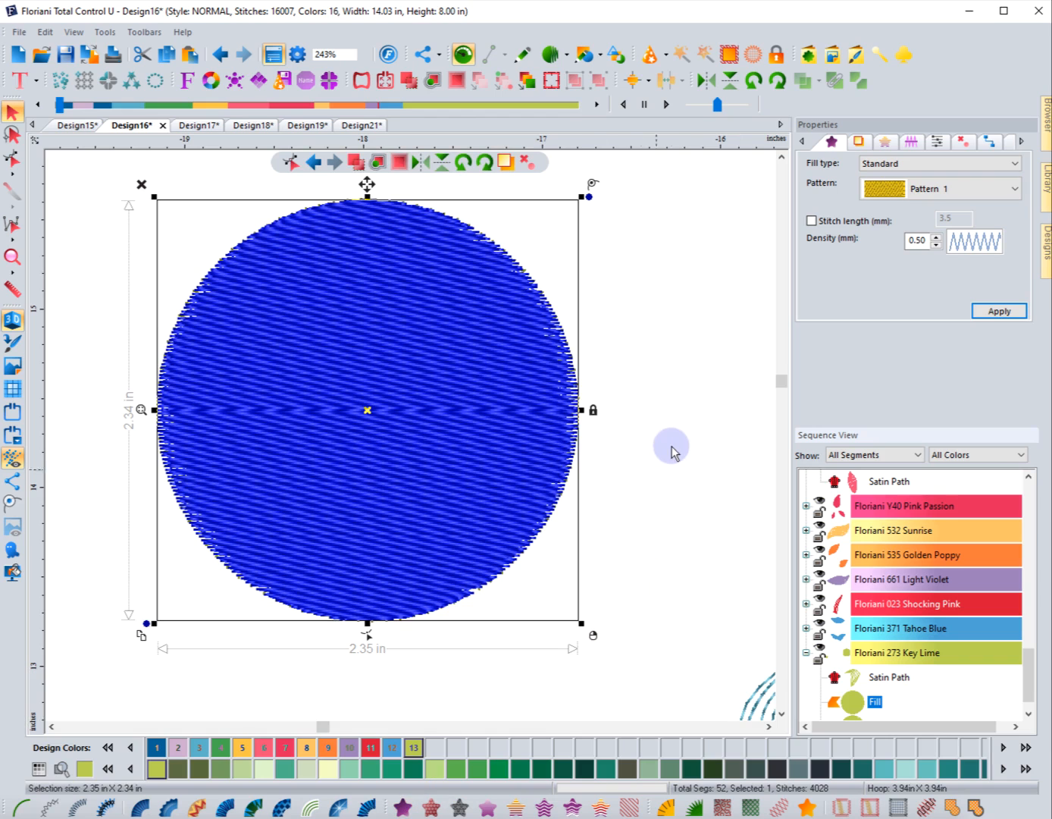
left_click(669, 449)
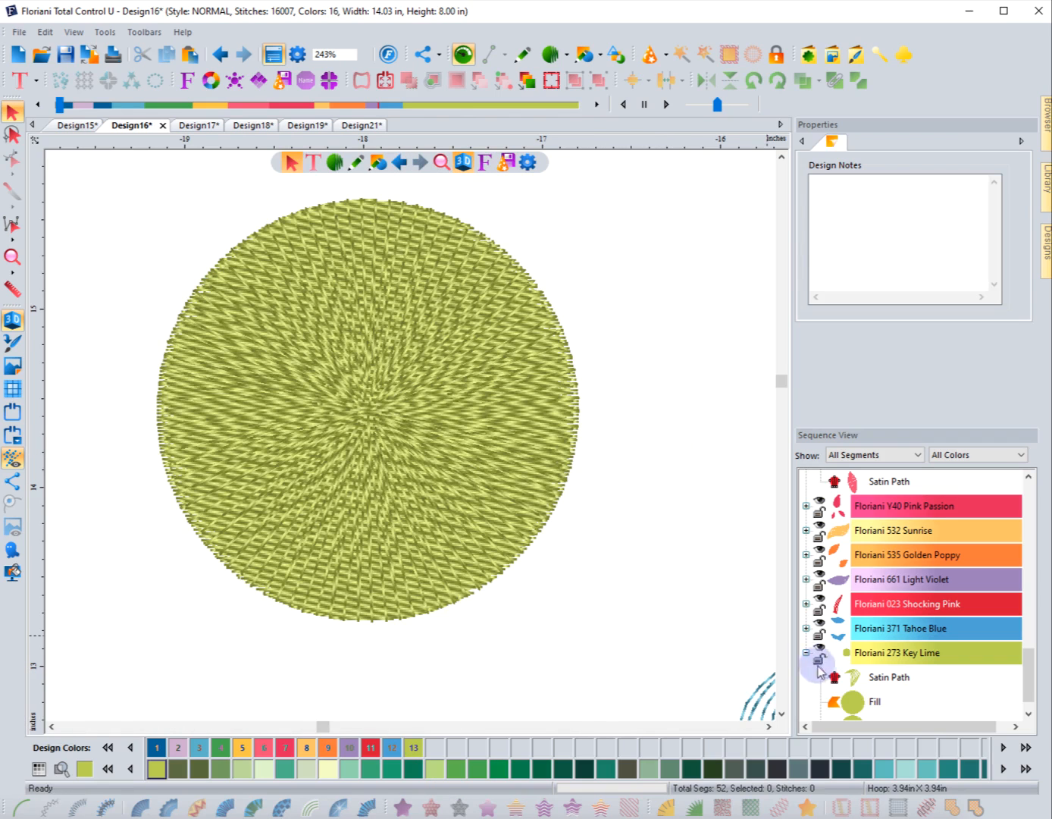
Try the radial circle on top in Pink Passion and in Colony Blue.
scroll(860, 697, "down", 1)
left_click(858, 711)
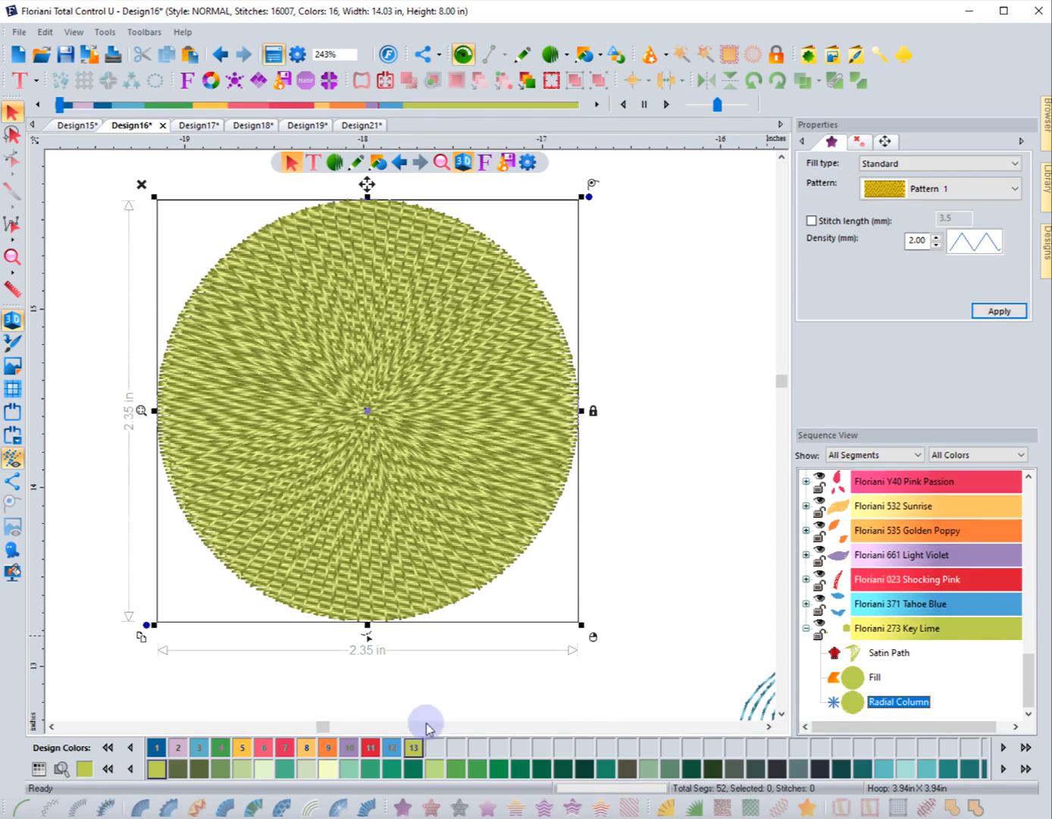
left_click(102, 618)
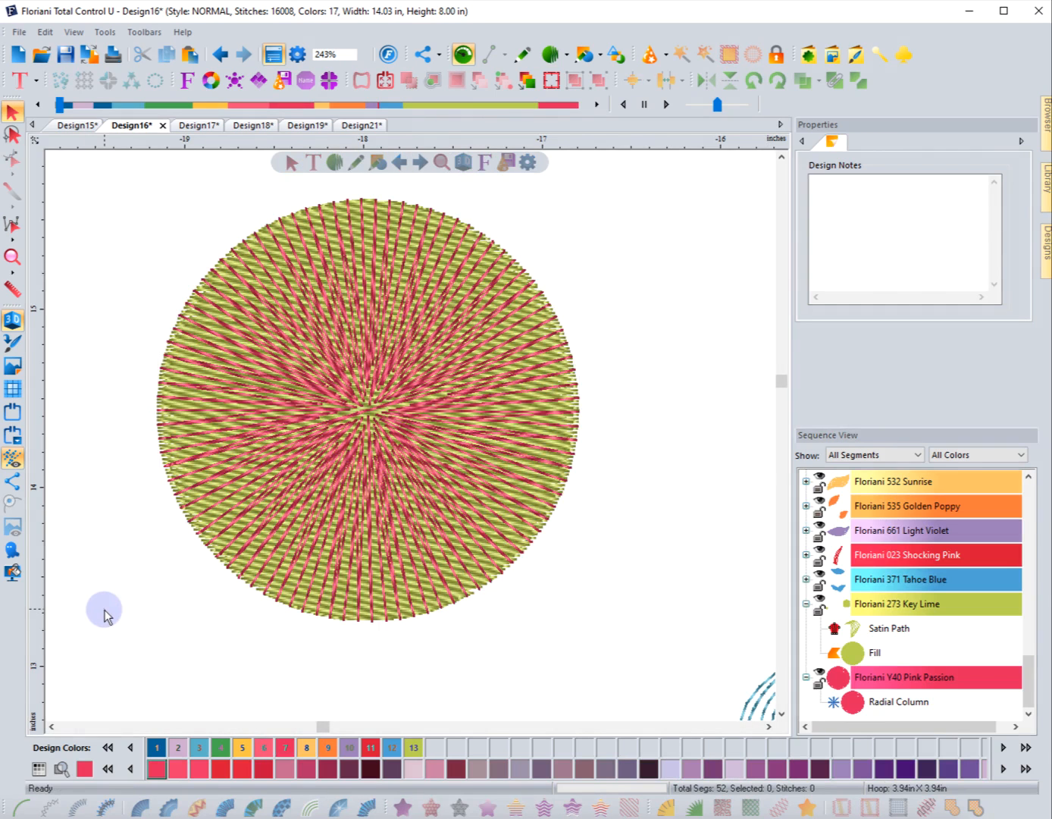
left_click(857, 706)
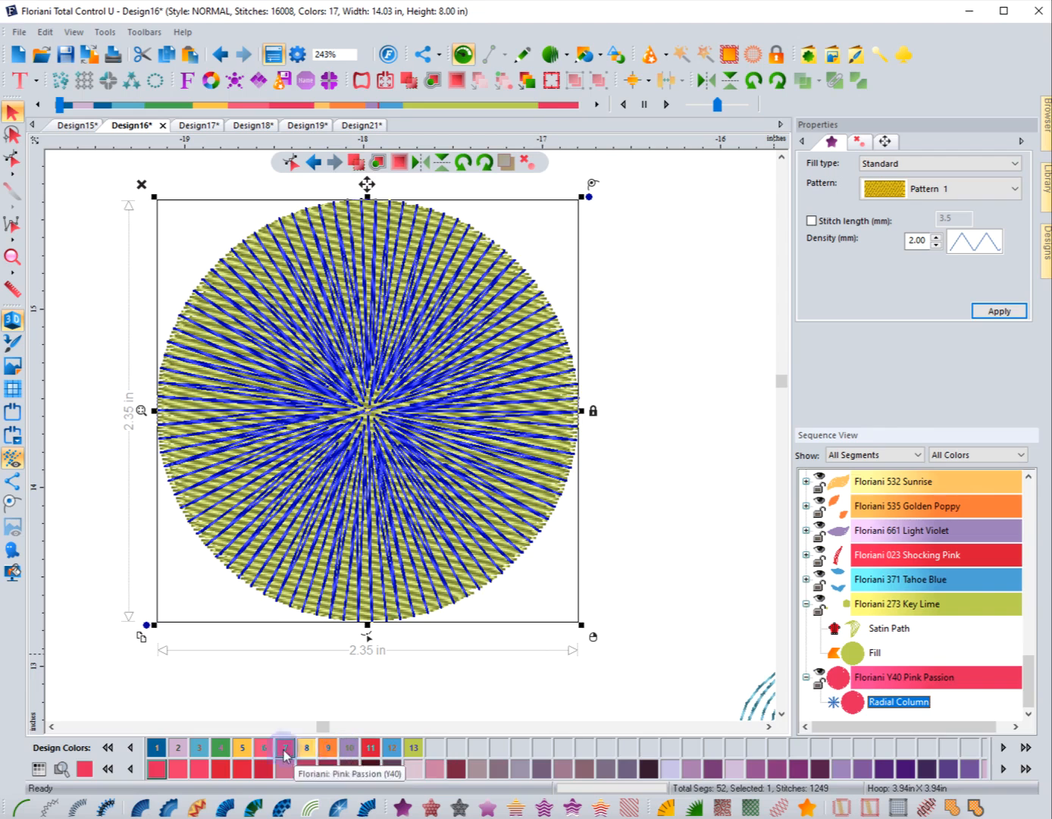
left_click(198, 748)
left_click(647, 603)
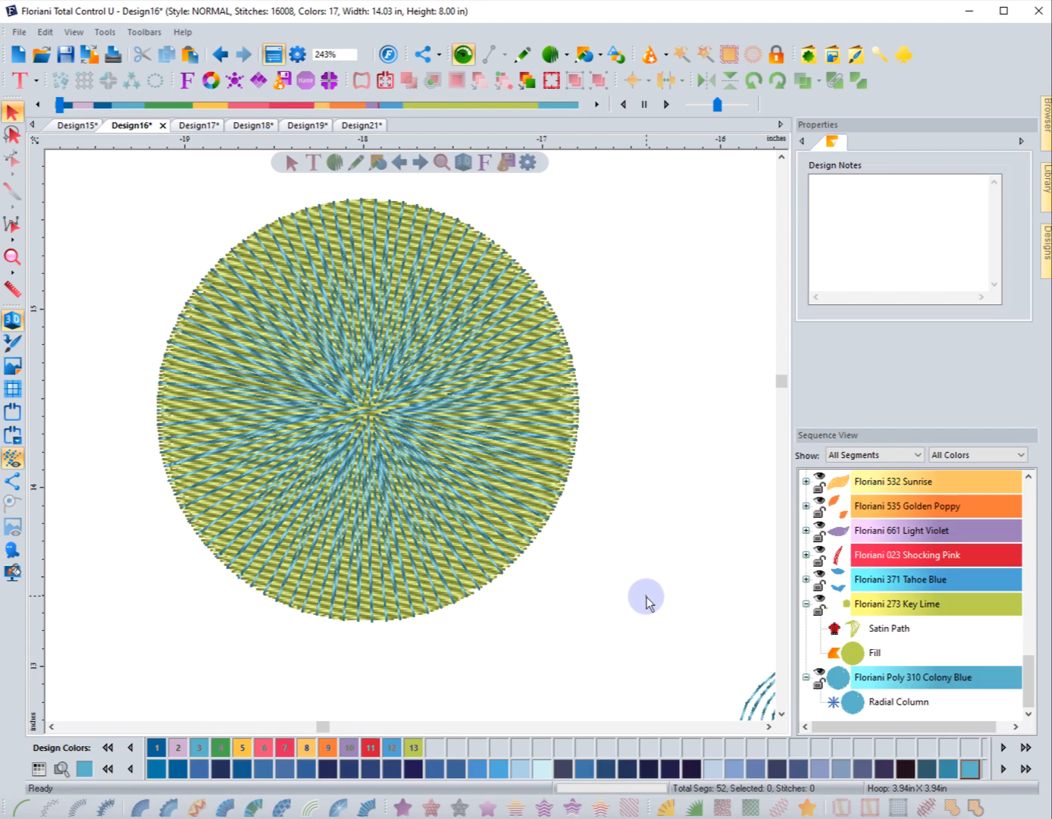
Recolor the top radial circle to Golden Poppy and the fill circle beneath it to Colony Blue.
left_click(880, 688)
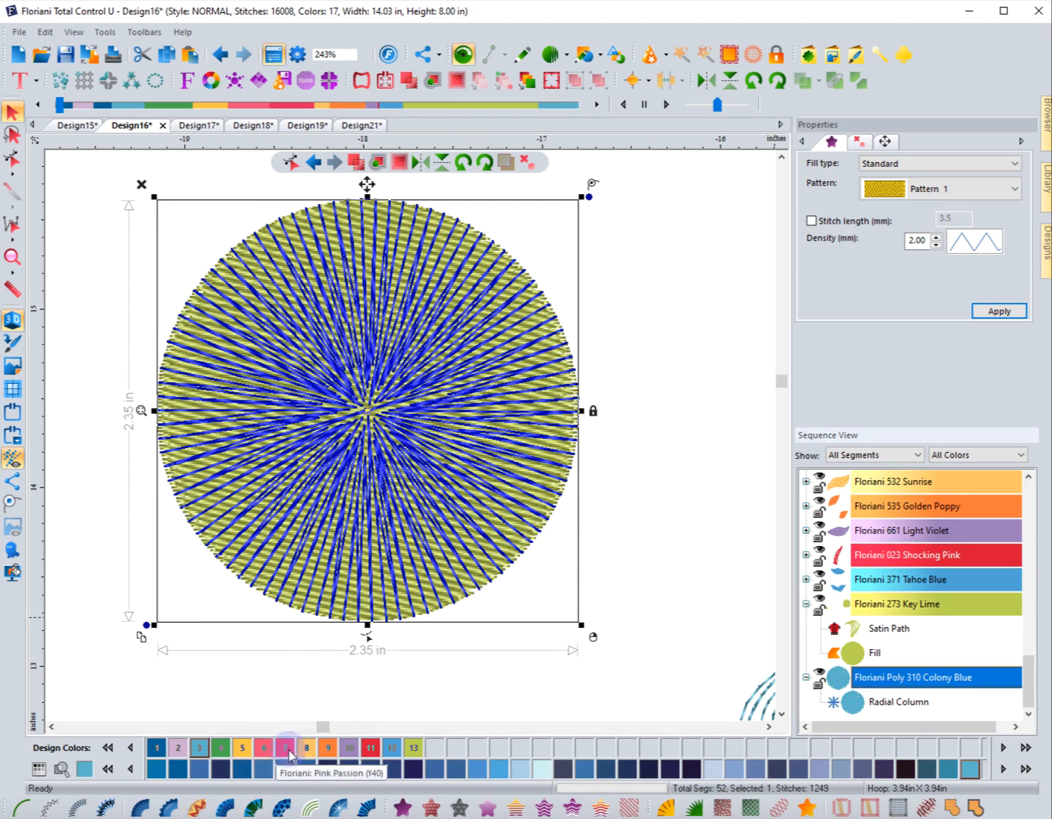
left_click(327, 747)
left_click(609, 554)
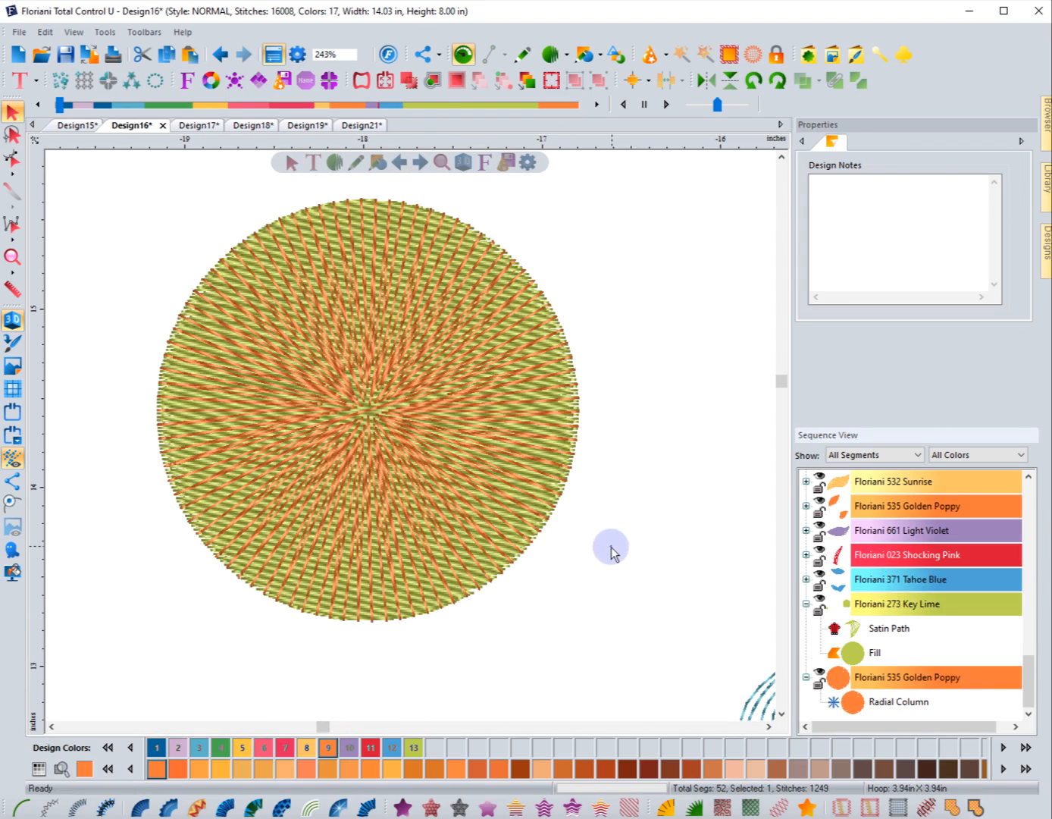
left_click(864, 650)
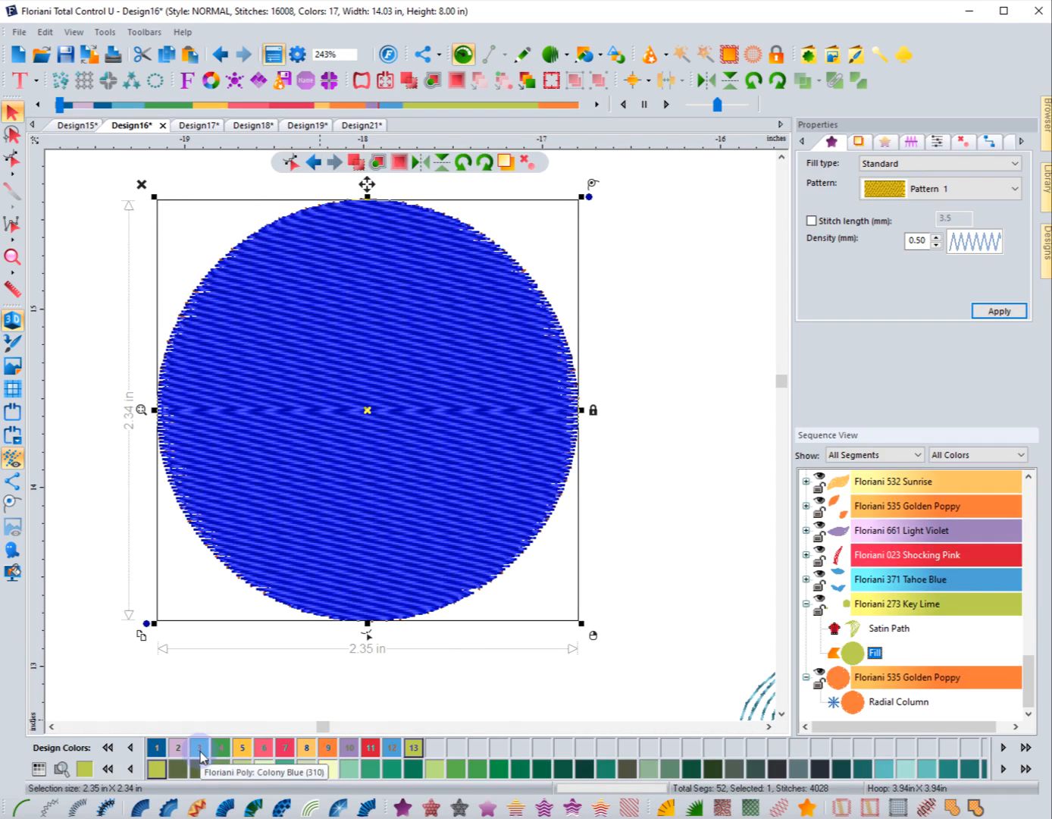
left_click(201, 749)
left_click(615, 584)
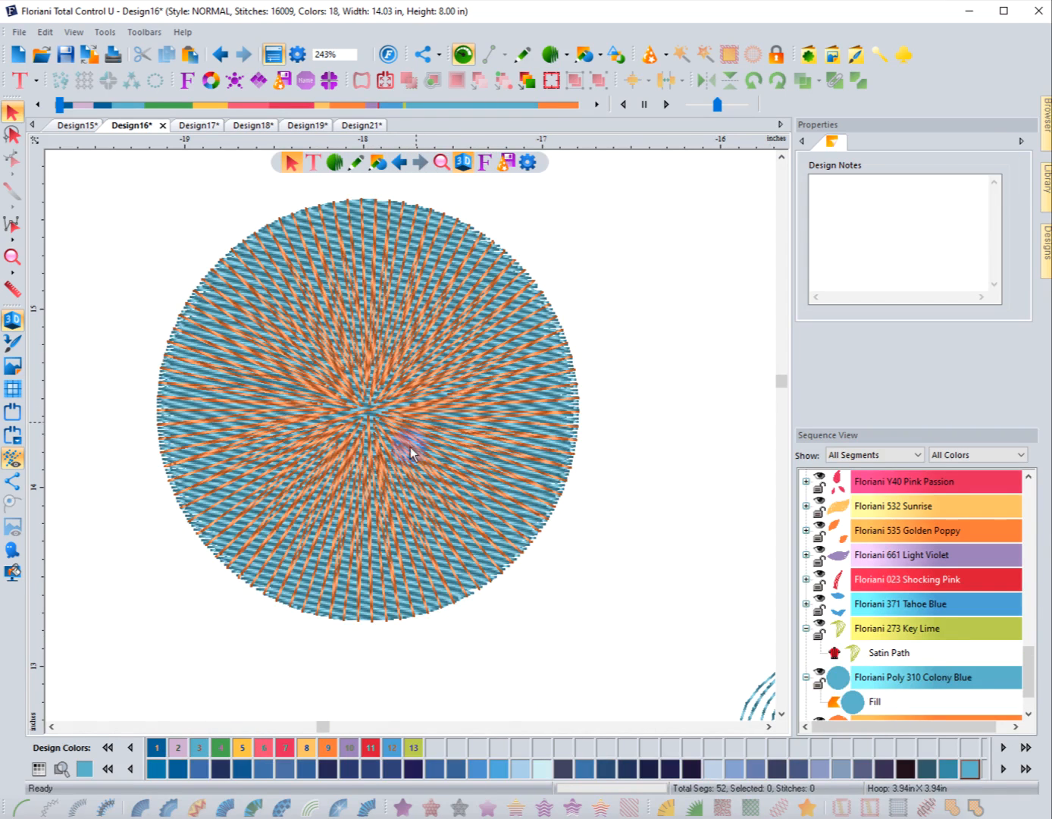
Set the orange radial circle's density to 3 mm, apply it and deselect the circle.
scroll(859, 699, "down", 2)
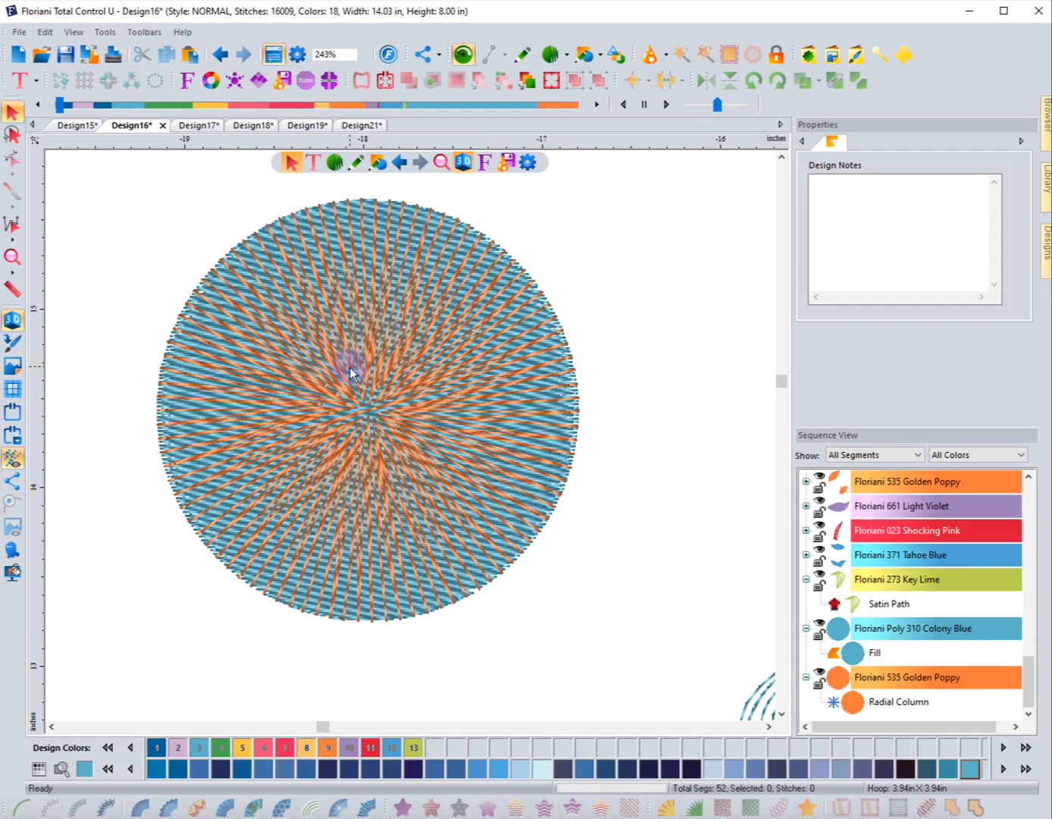
left_click(866, 706)
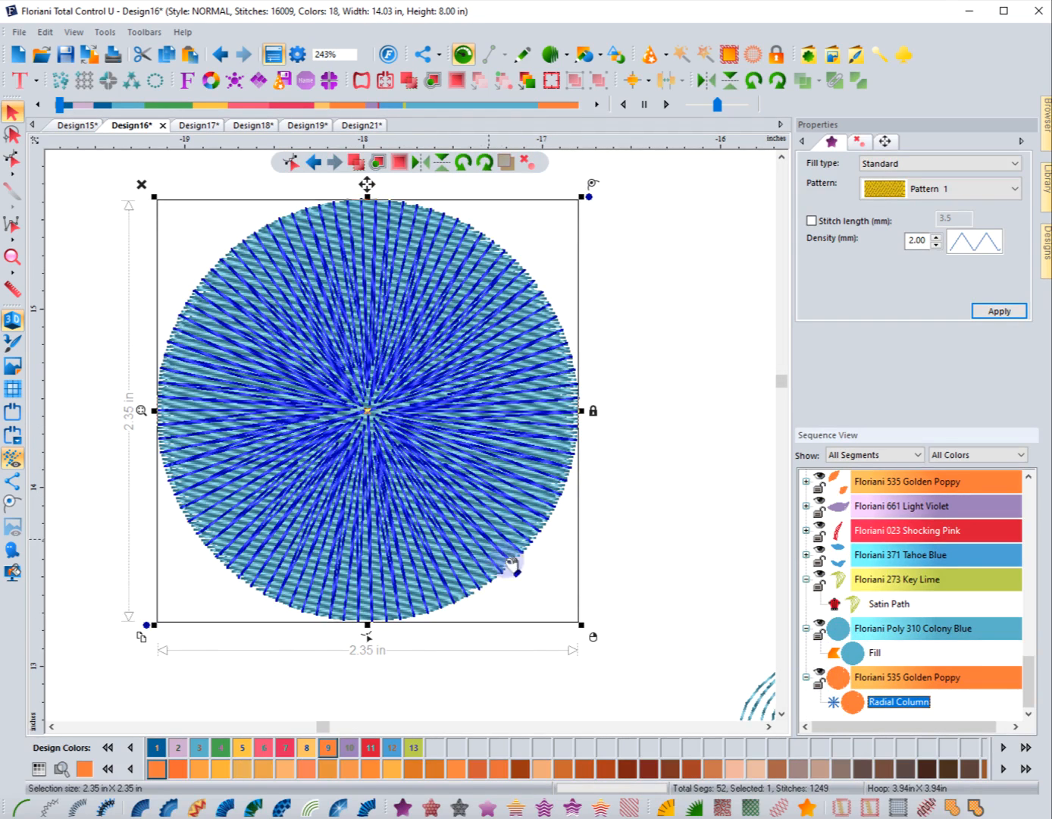
double_click(923, 239)
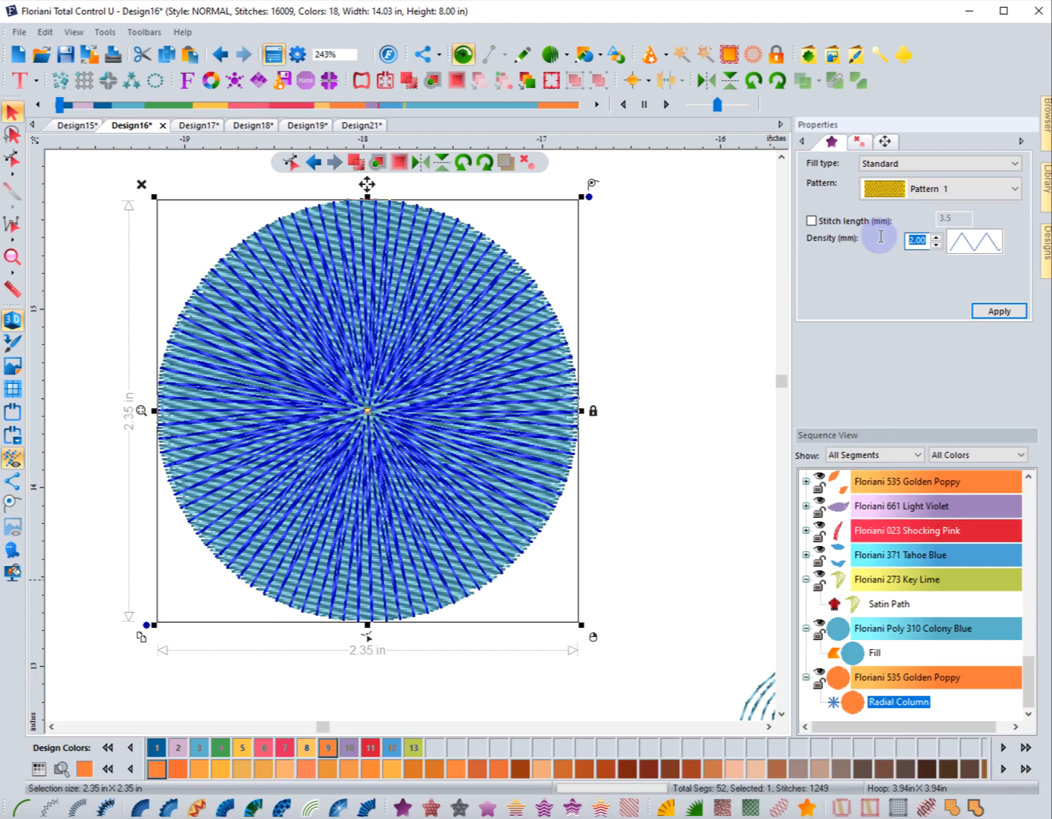
type("3")
left_click(998, 311)
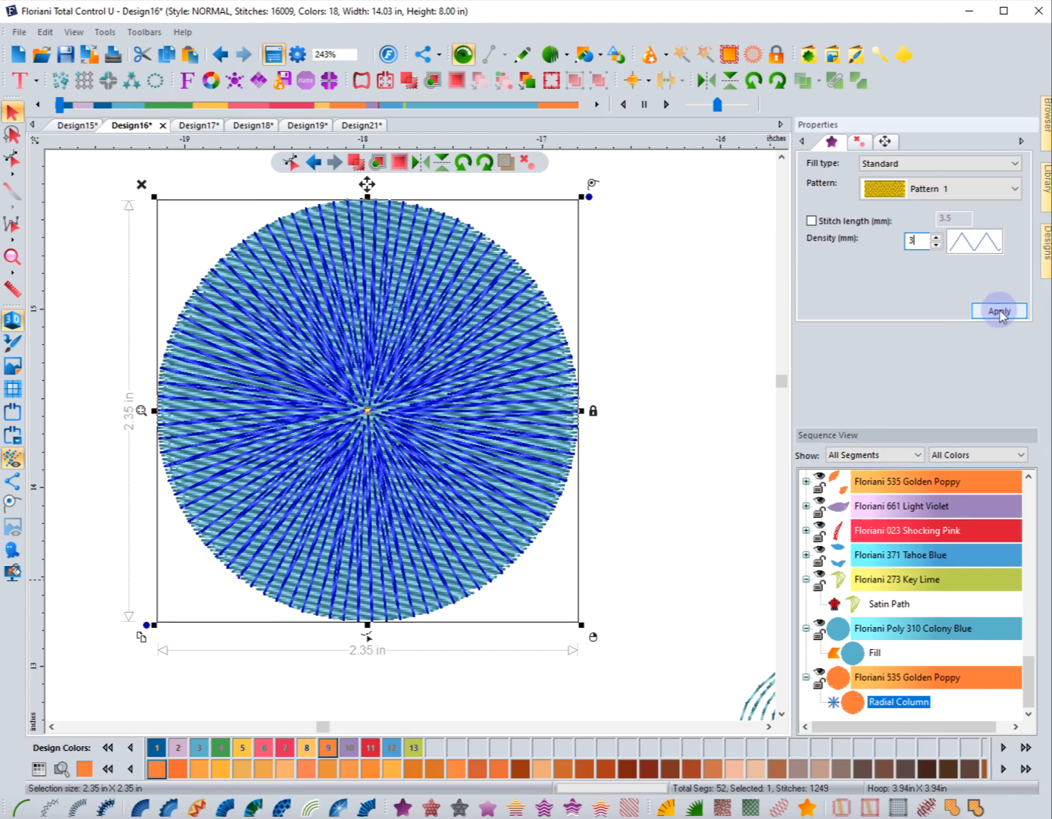
left_click(657, 364)
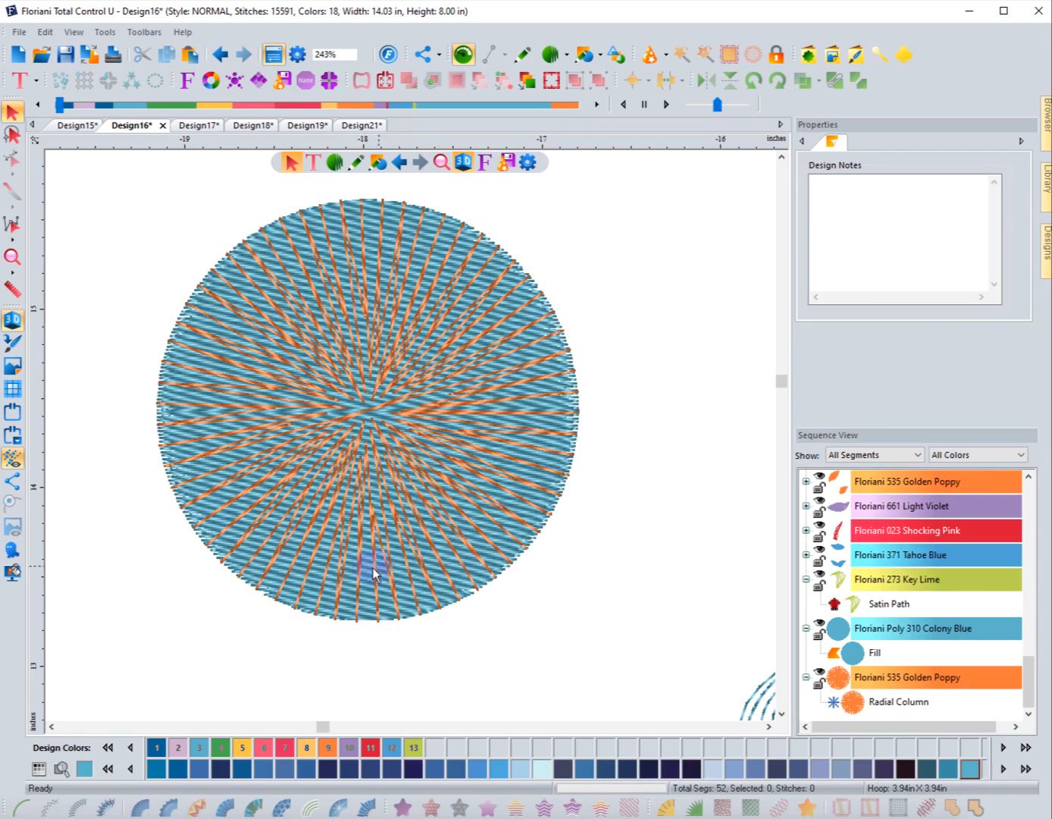
Lower the orange radial circle's density value, apply it and deselect the circle.
left_click(852, 704)
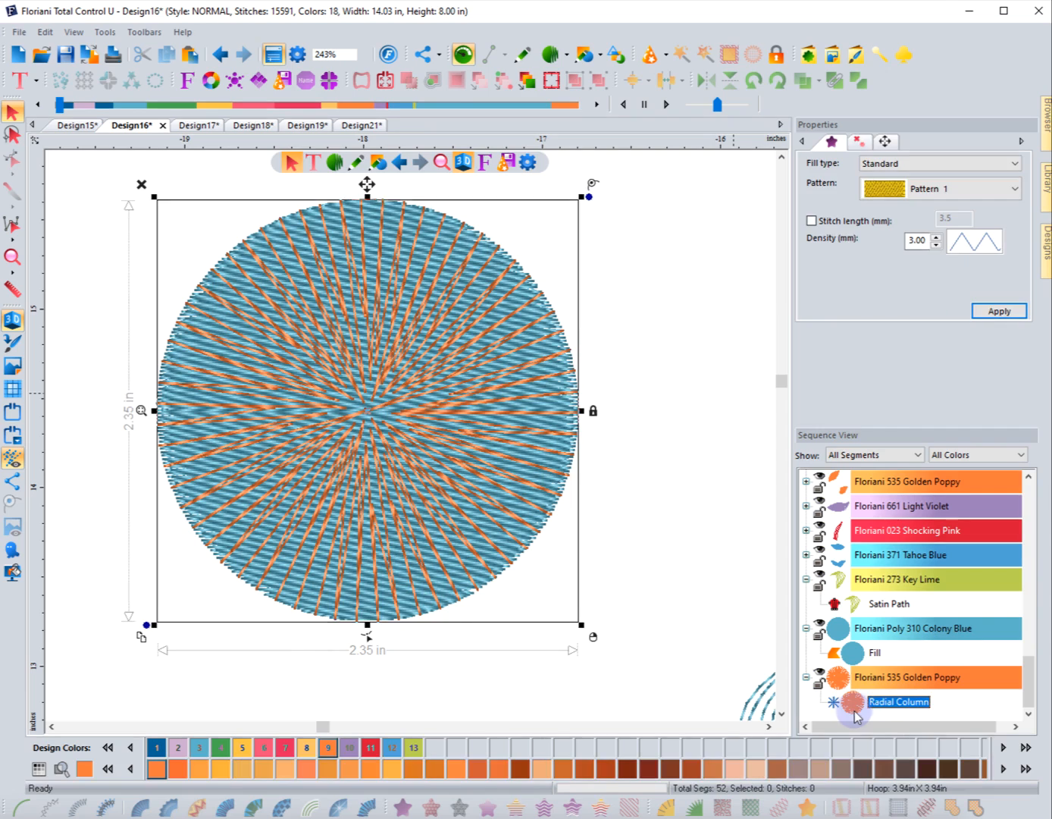
left_click(936, 245)
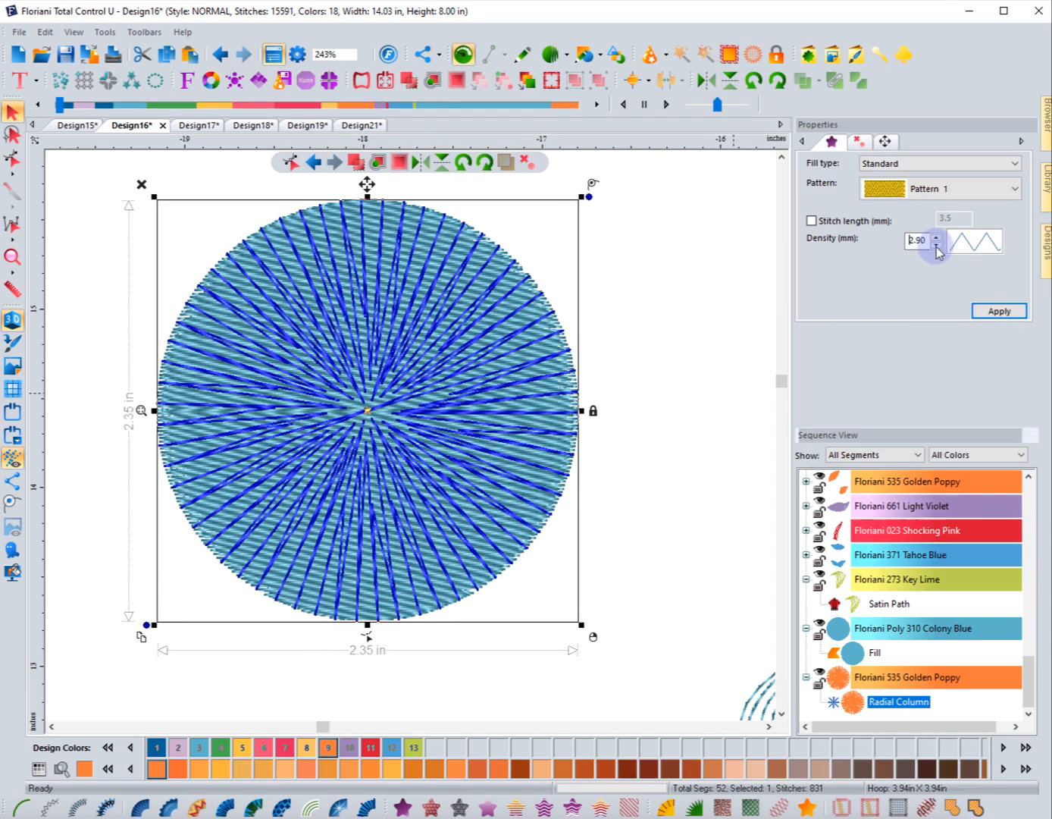
left_click(986, 309)
left_click(607, 440)
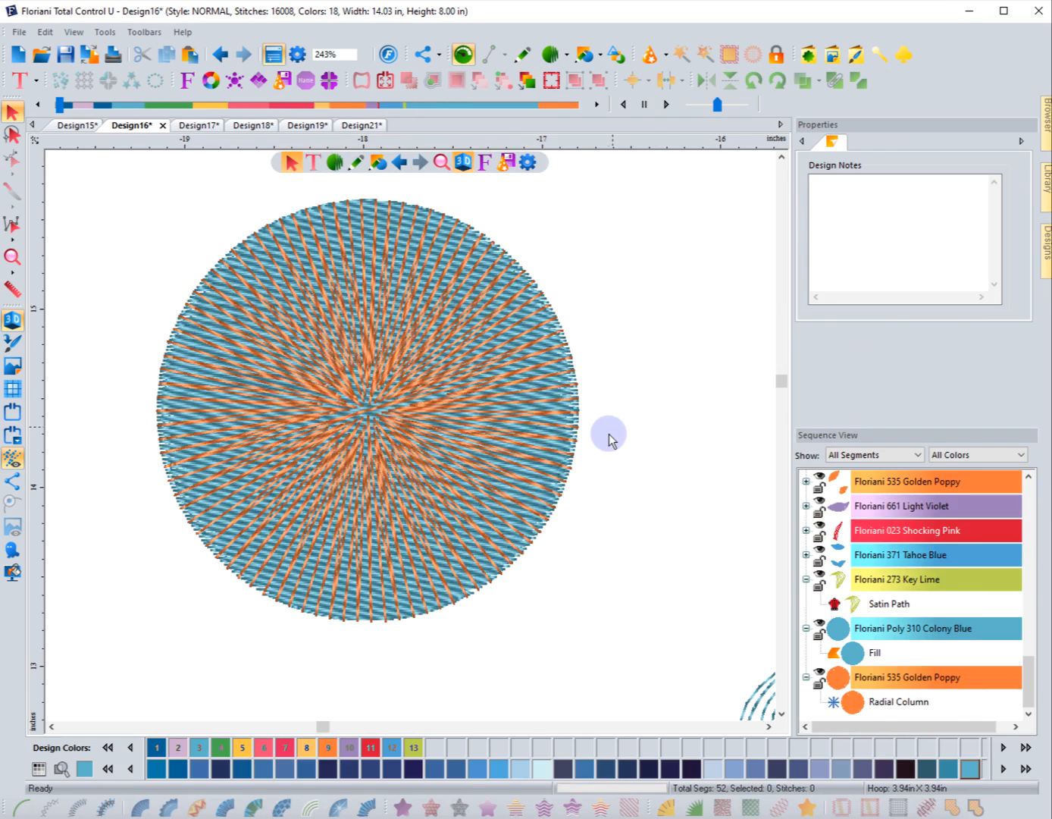
Compare the two-color circle with the 3D view off and on, and review it alongside the other shapes.
scroll(612, 439, "down", 2)
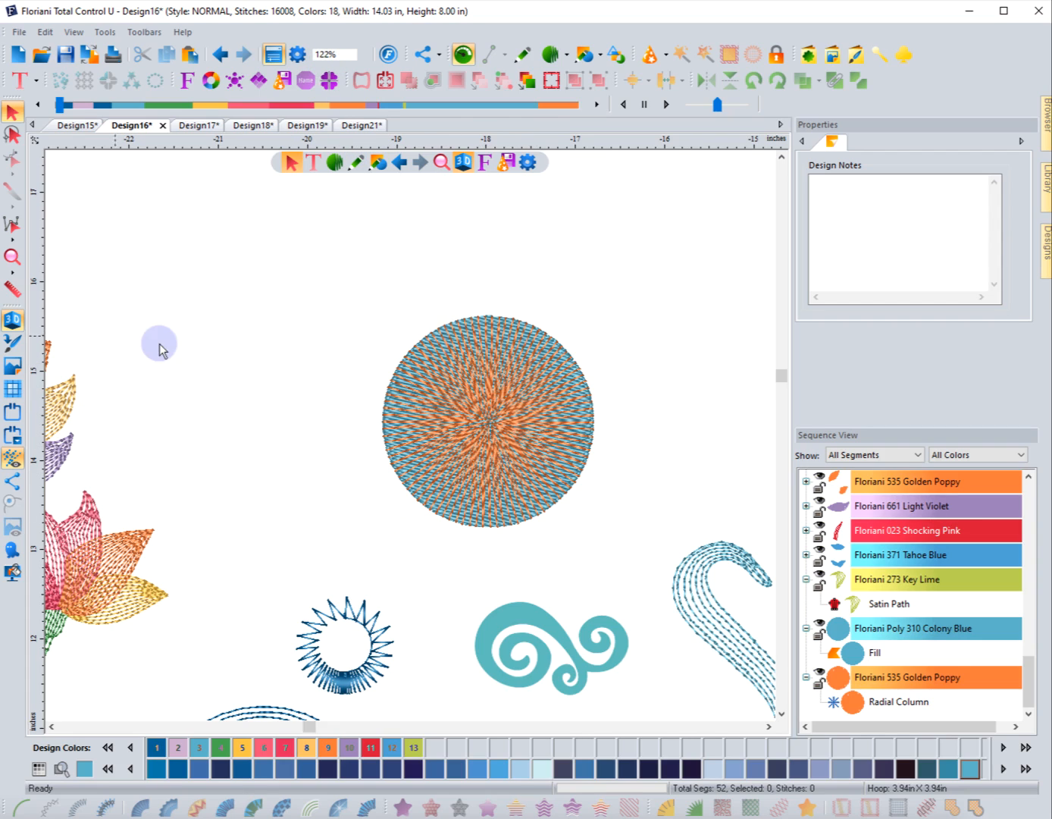
left_click(14, 322)
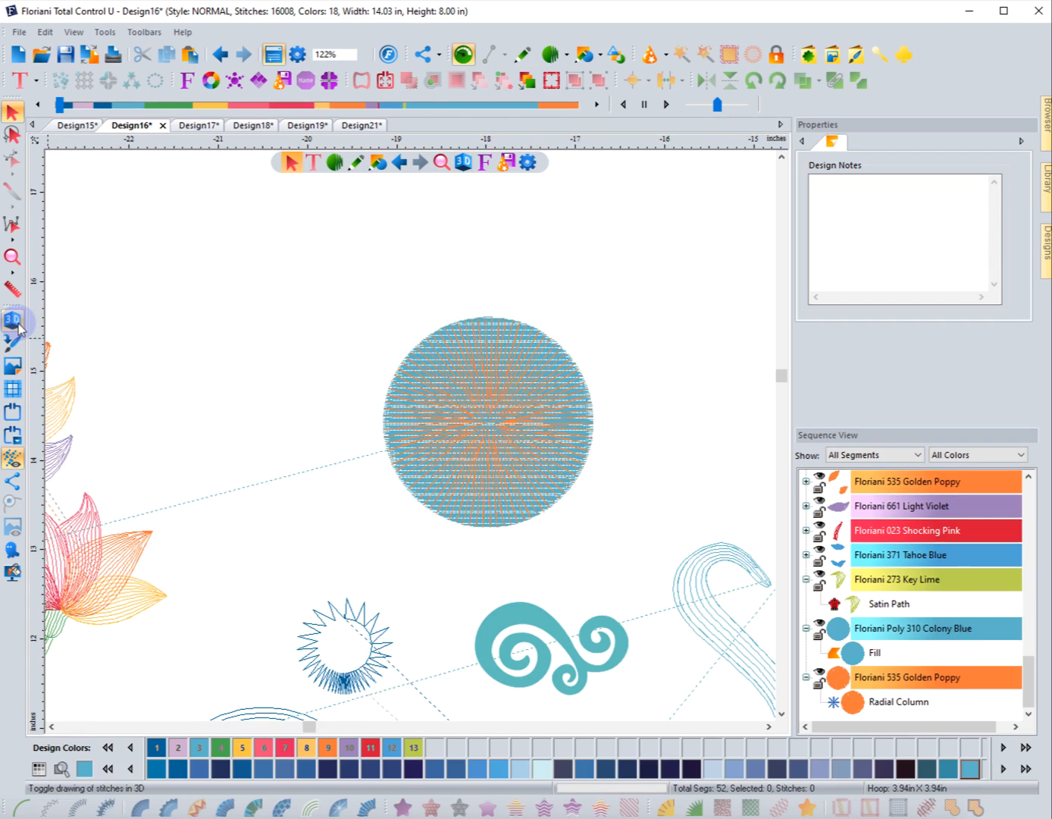
left_click(14, 321)
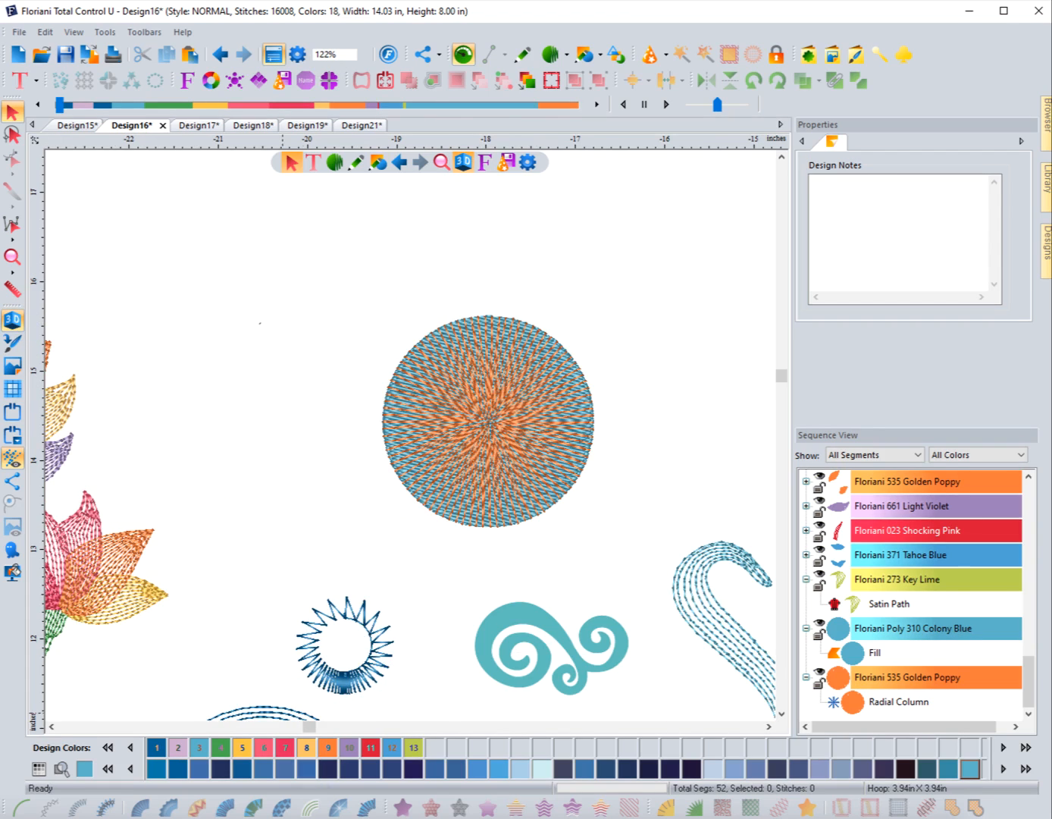
scroll(402, 589, "down", 3)
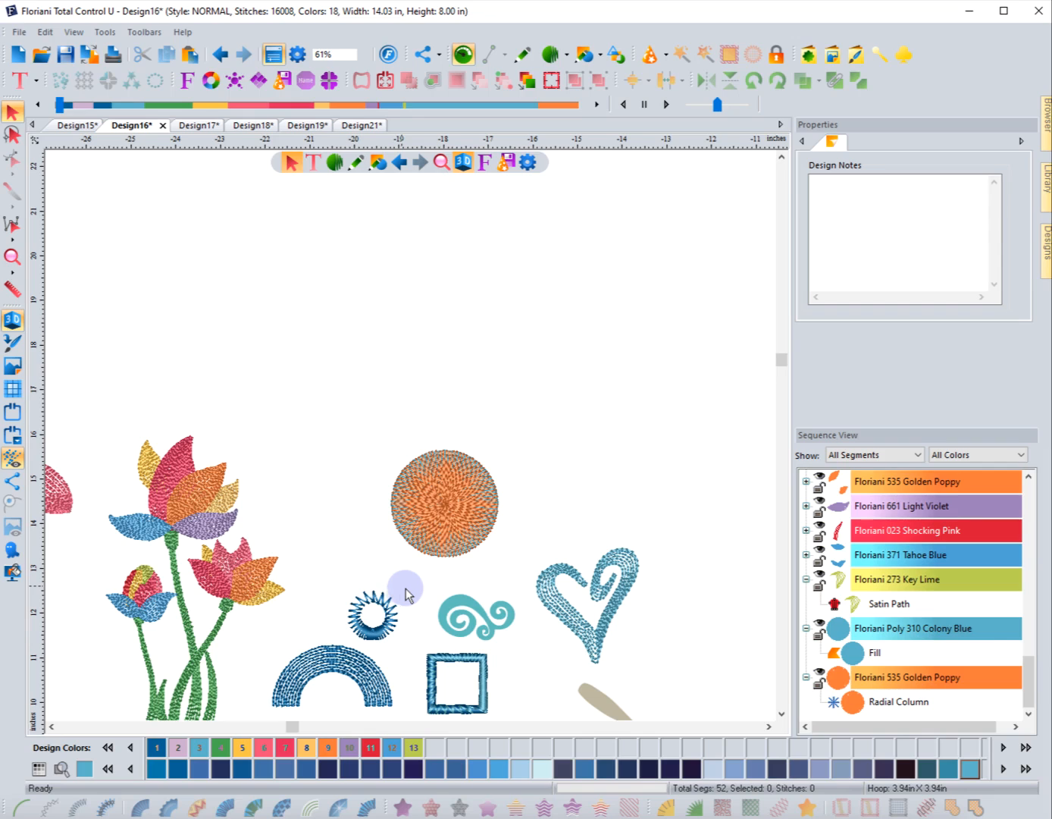
left_click(782, 714)
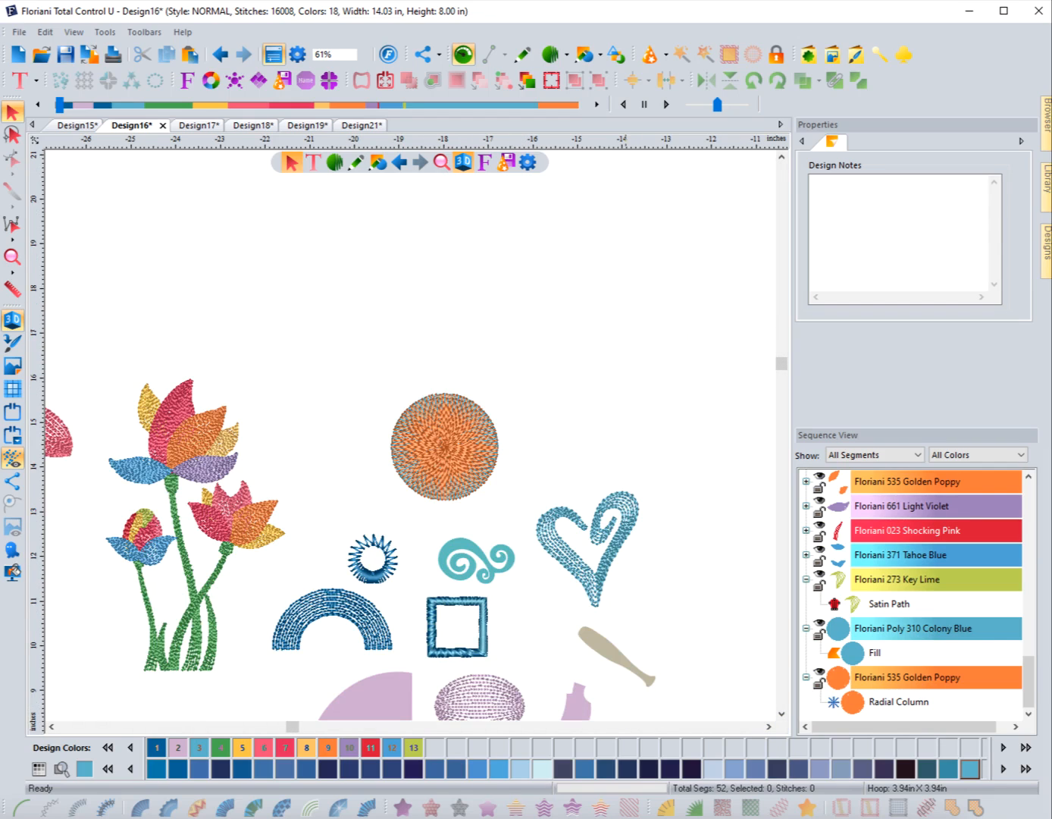
scroll(322, 592, "down", 3)
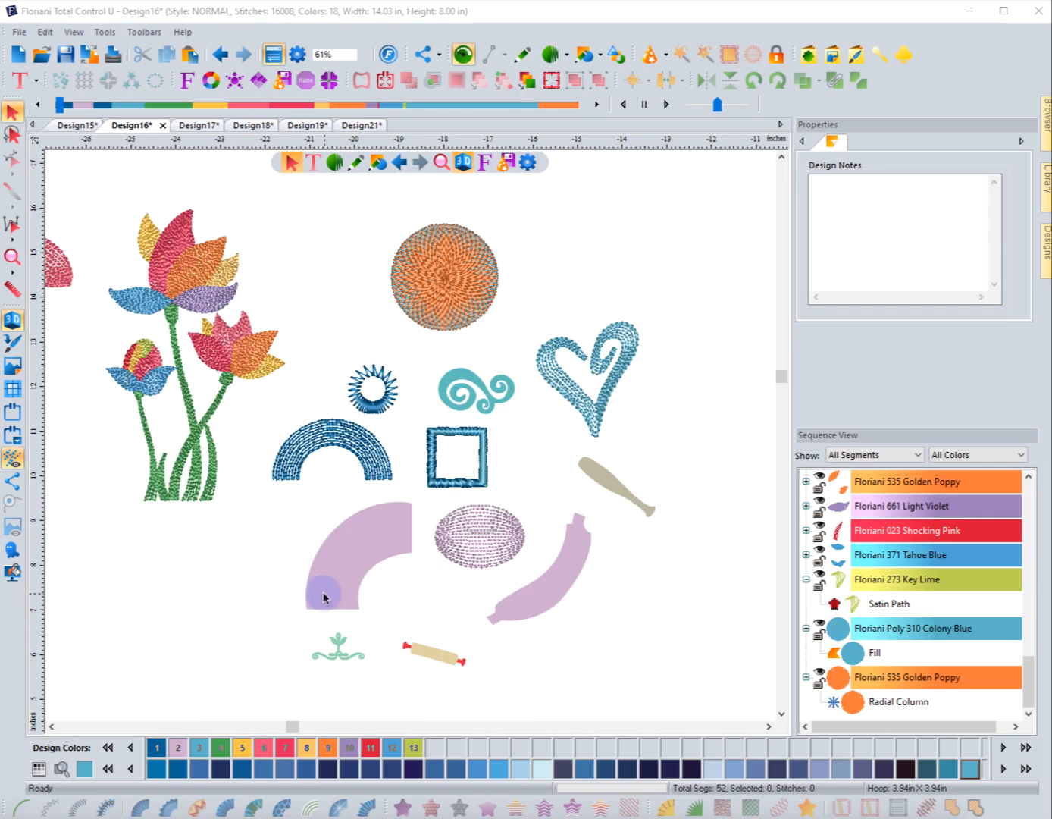
Convert the violet quarter-arc artwork to Radial Satin and open its outlines and inclinations for editing.
left_click(366, 574)
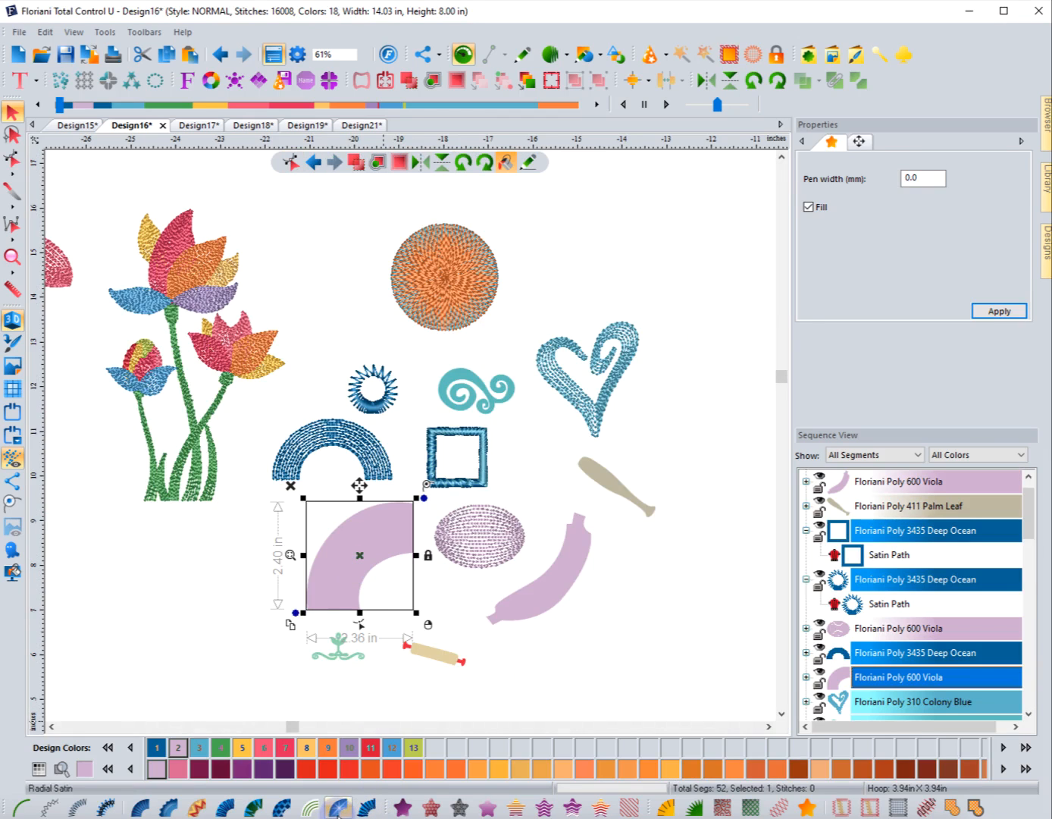
left_click(337, 806)
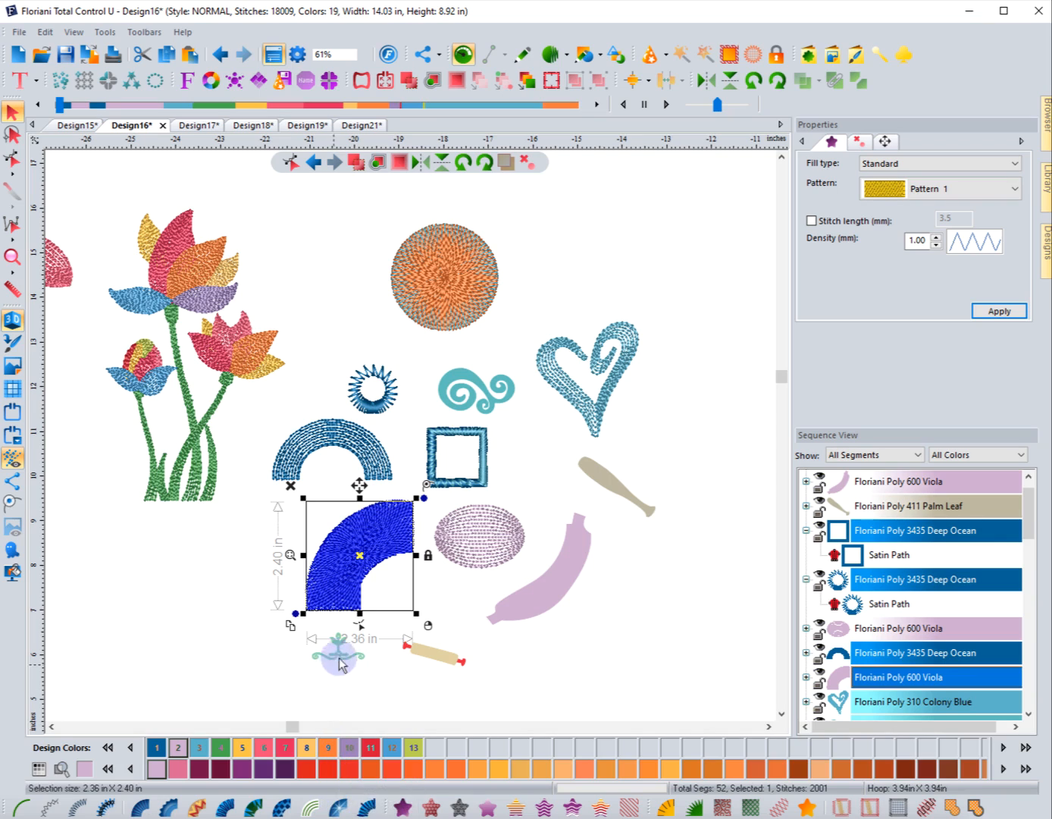
left_click(359, 625)
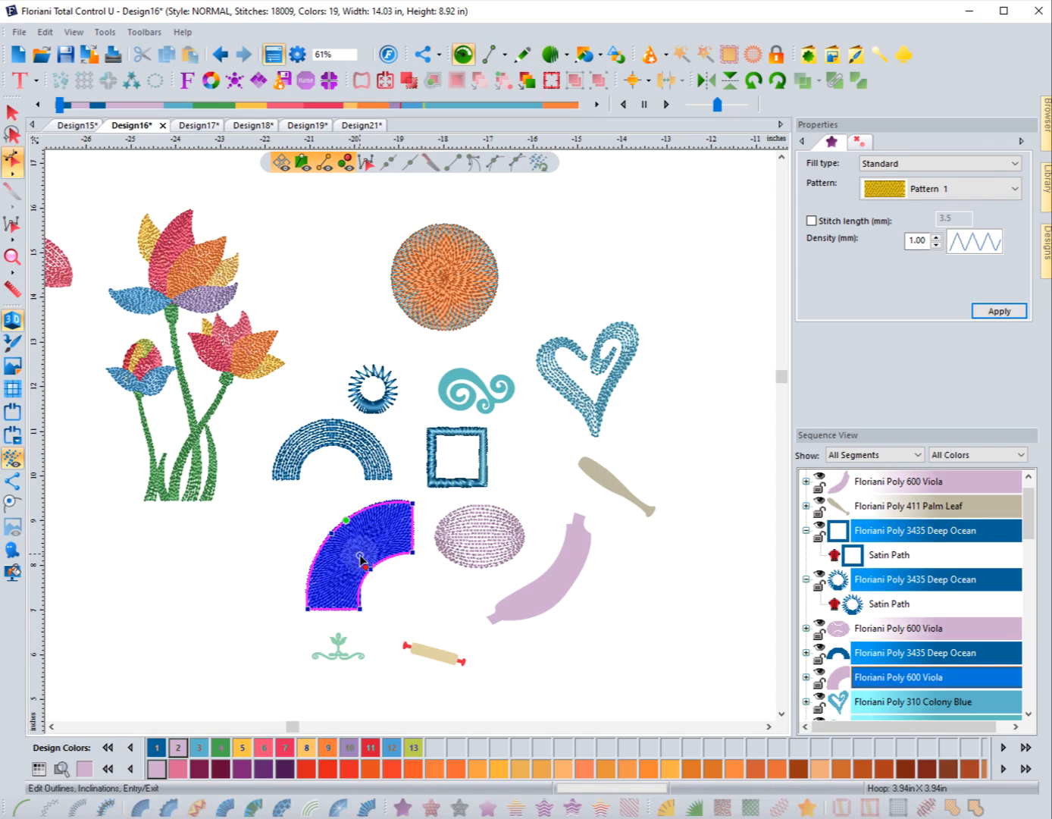
Try the arc's radial center near its upper-right end, and reposition it in the left half of the band.
left_click(13, 256)
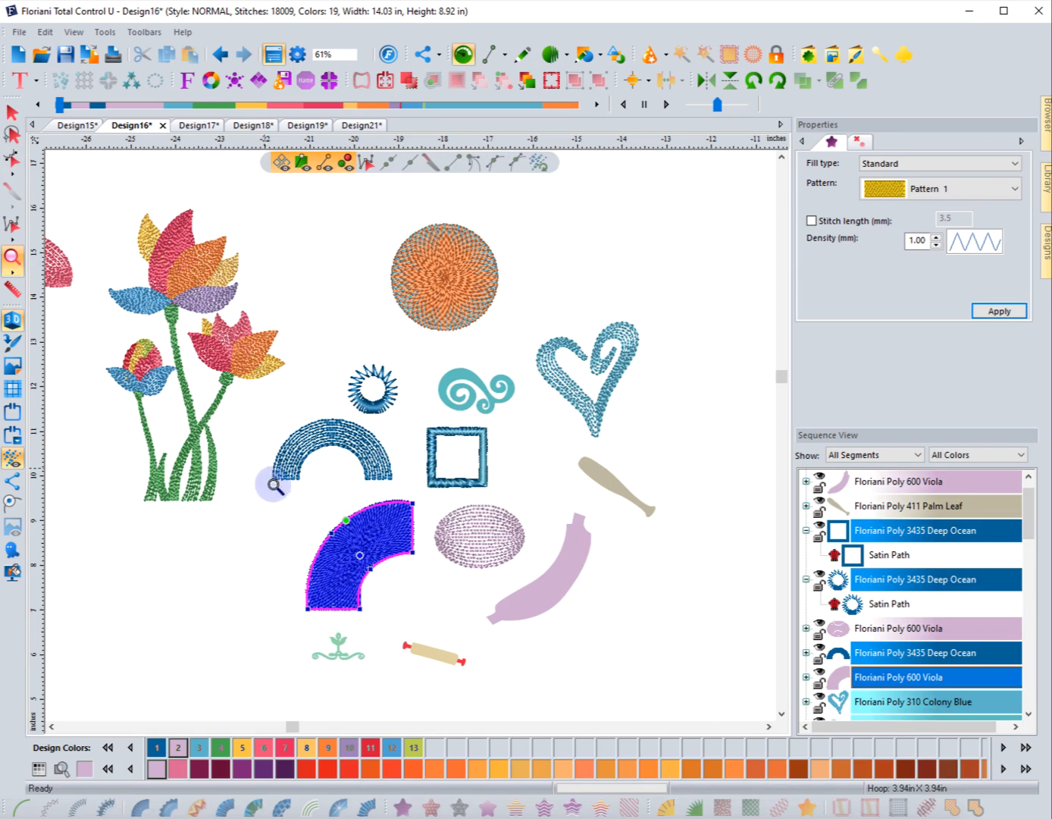
left_click_drag(274, 486, 426, 640)
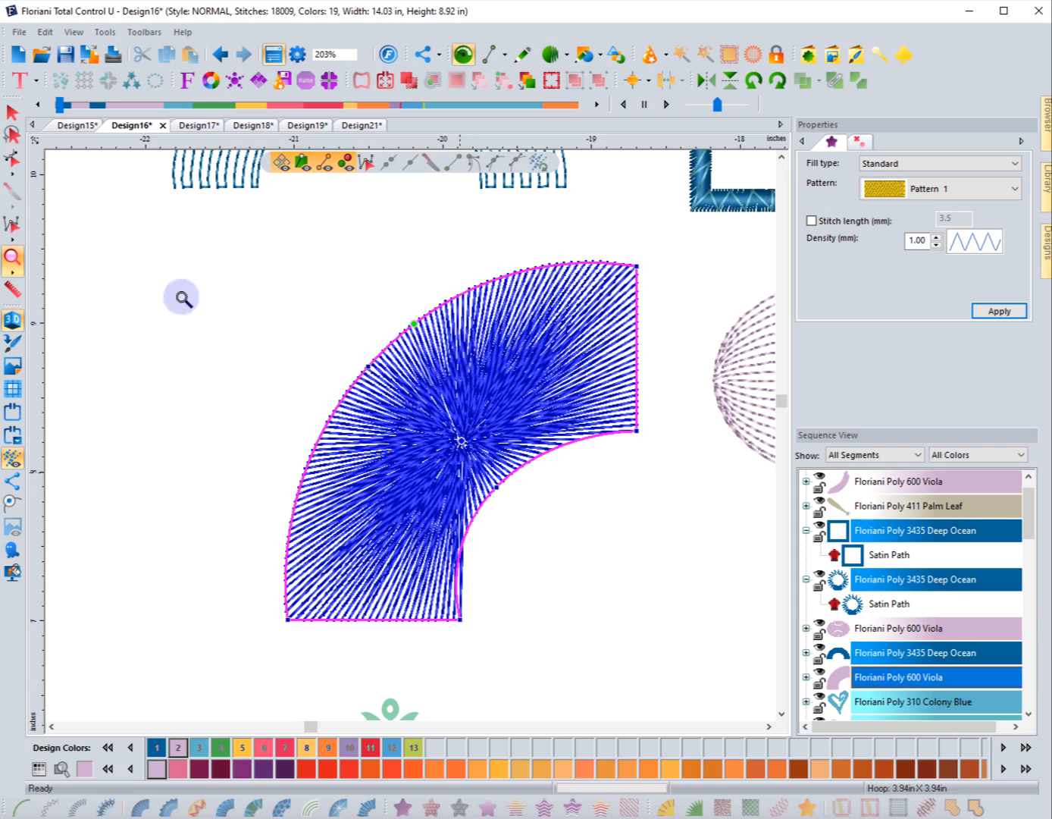
left_click(12, 159)
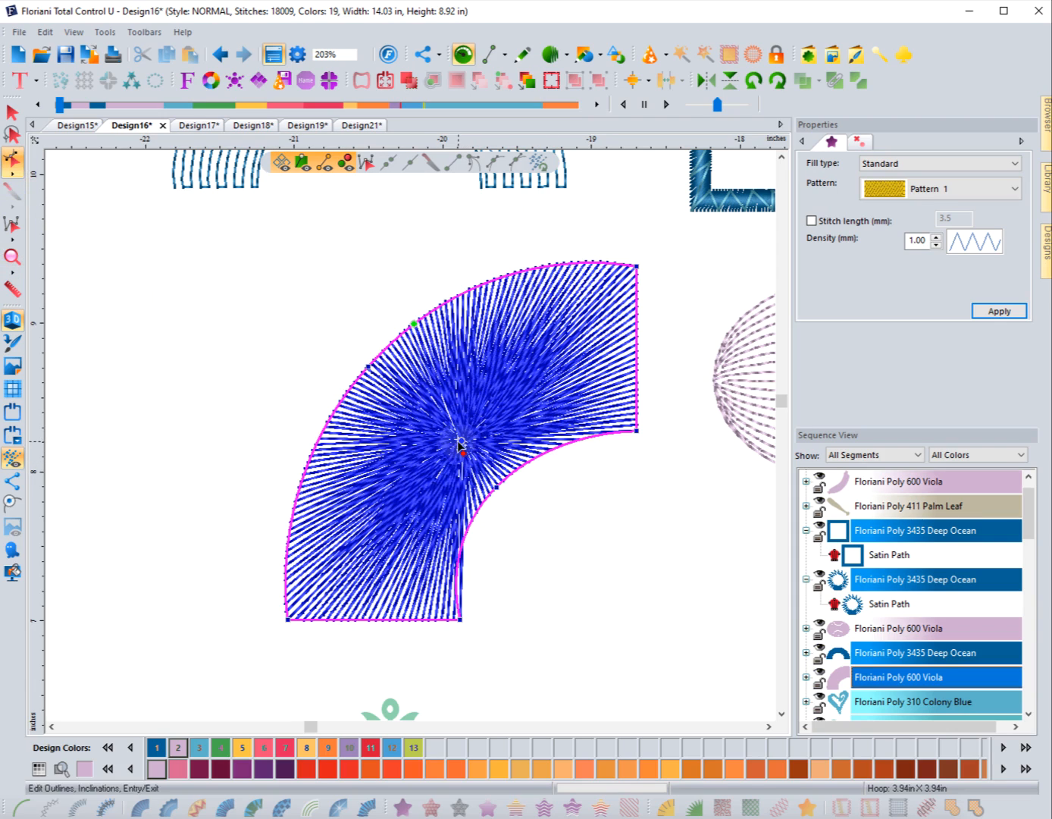
left_click_drag(461, 438, 535, 388)
left_click(626, 525)
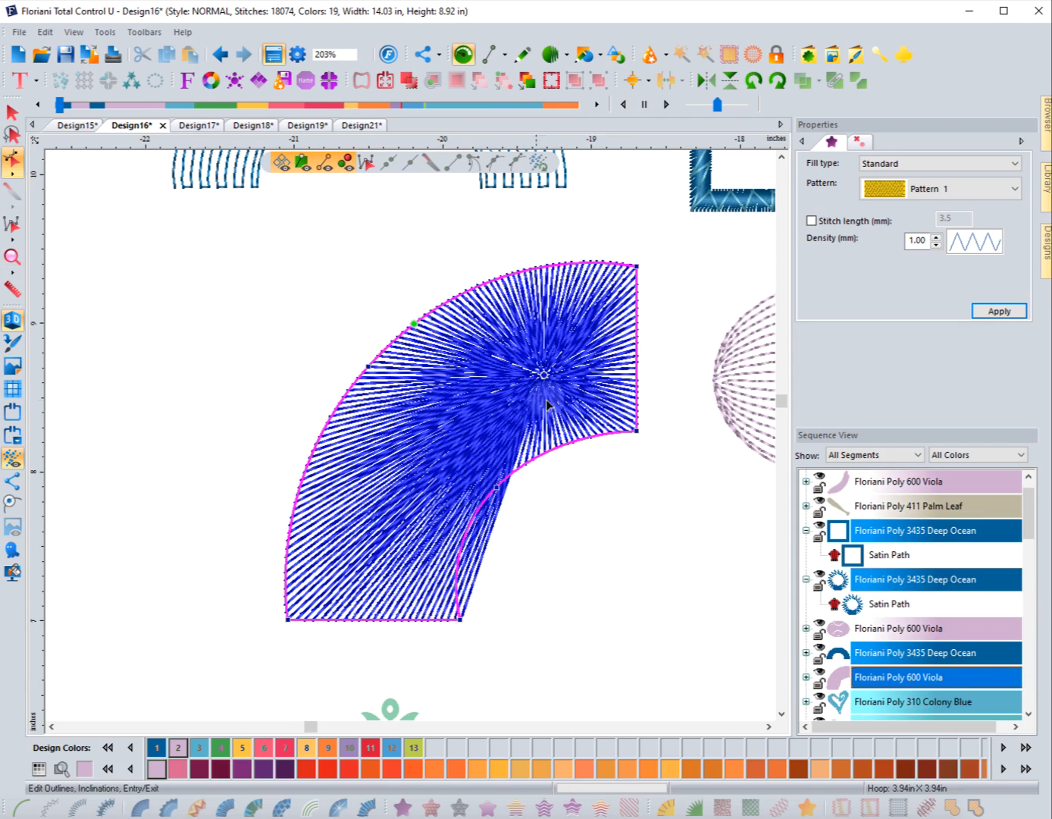
left_click_drag(545, 377, 408, 449)
left_click(554, 578)
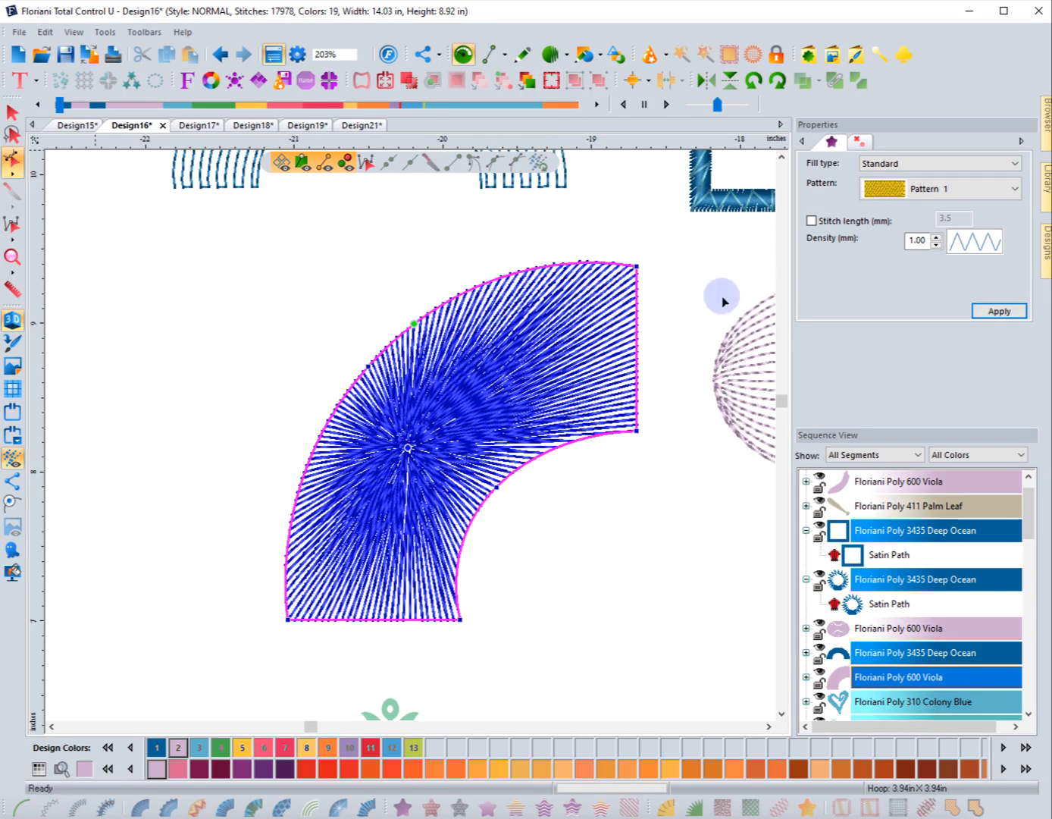
Set the radial arc's density to 2 mm and apply it.
double_click(919, 239)
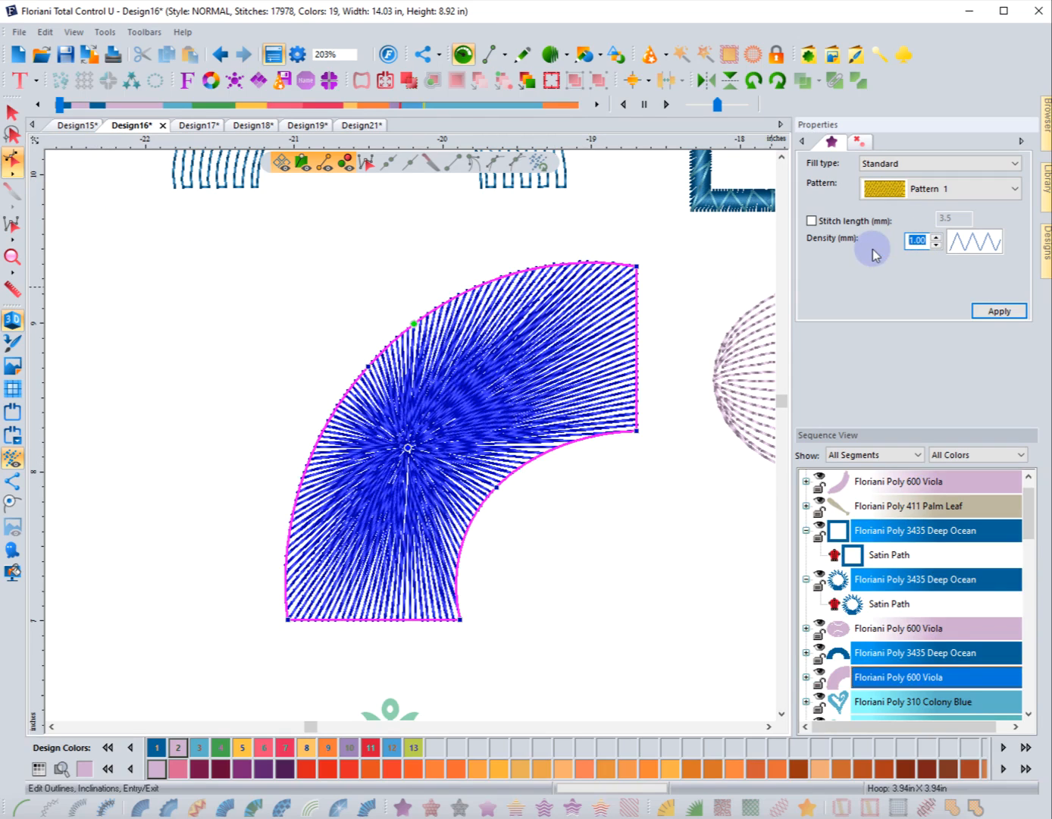
type("2")
left_click(999, 310)
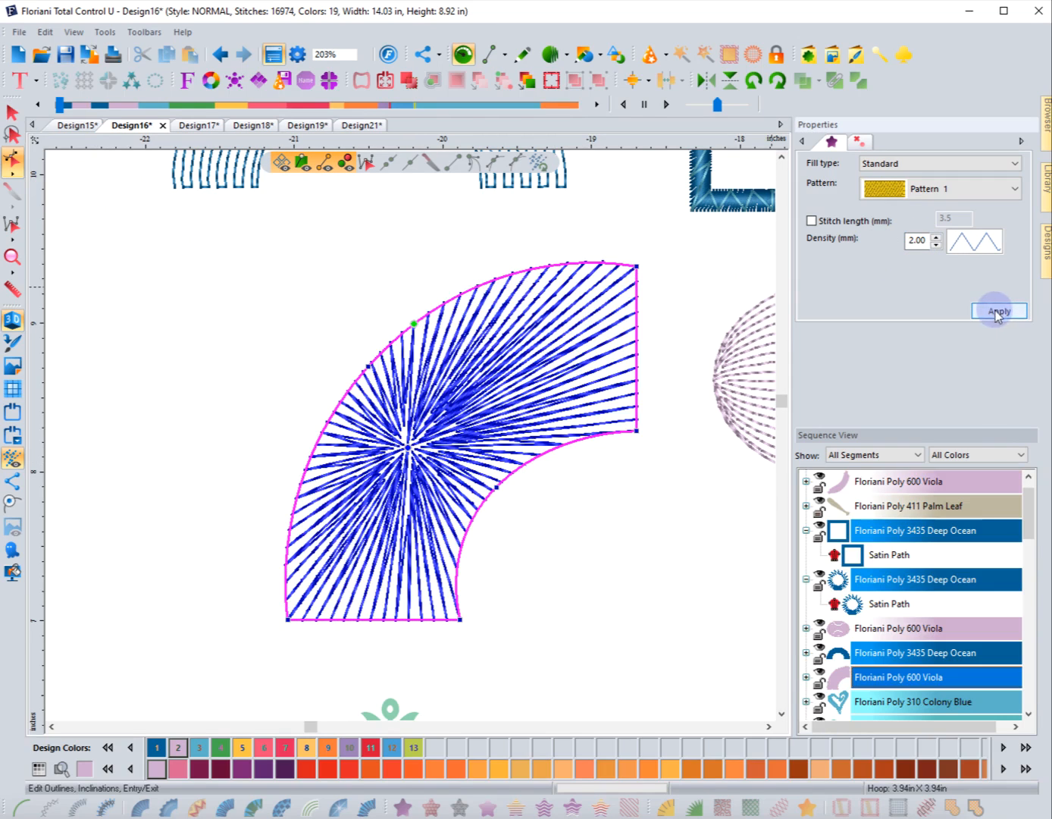
Set the radial arc's density to 1.50 mm, apply it and deselect the arc.
double_click(917, 241)
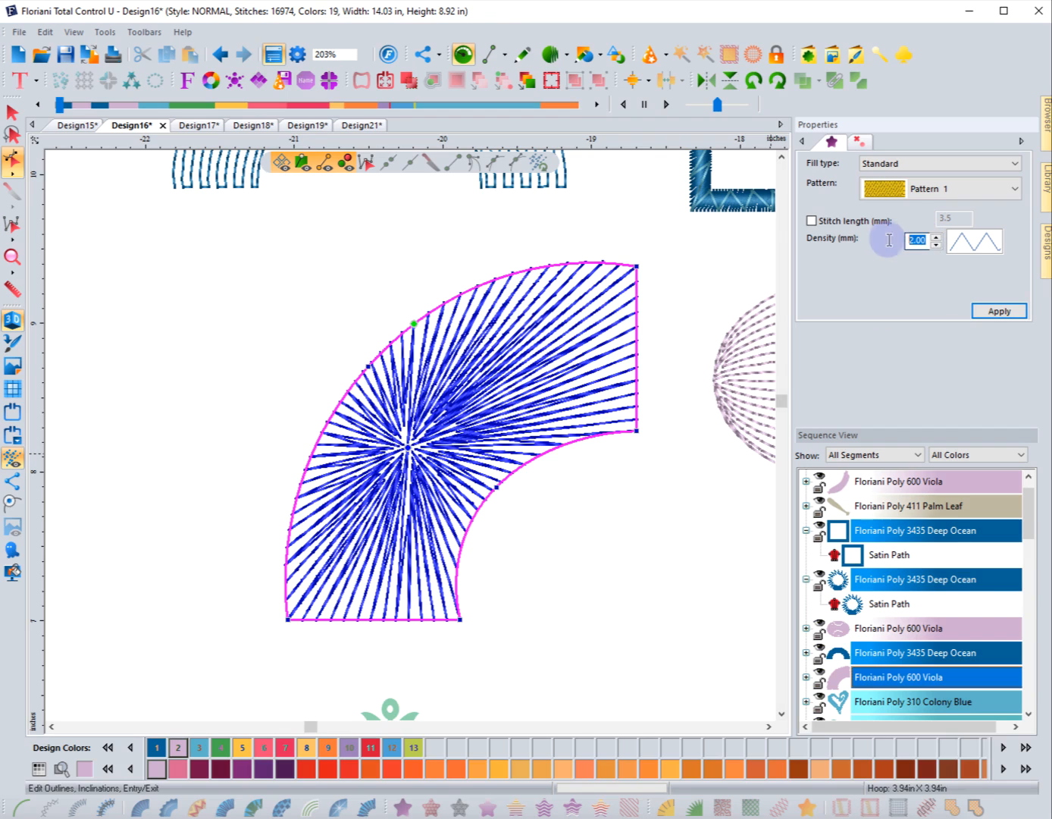
left_click(998, 312)
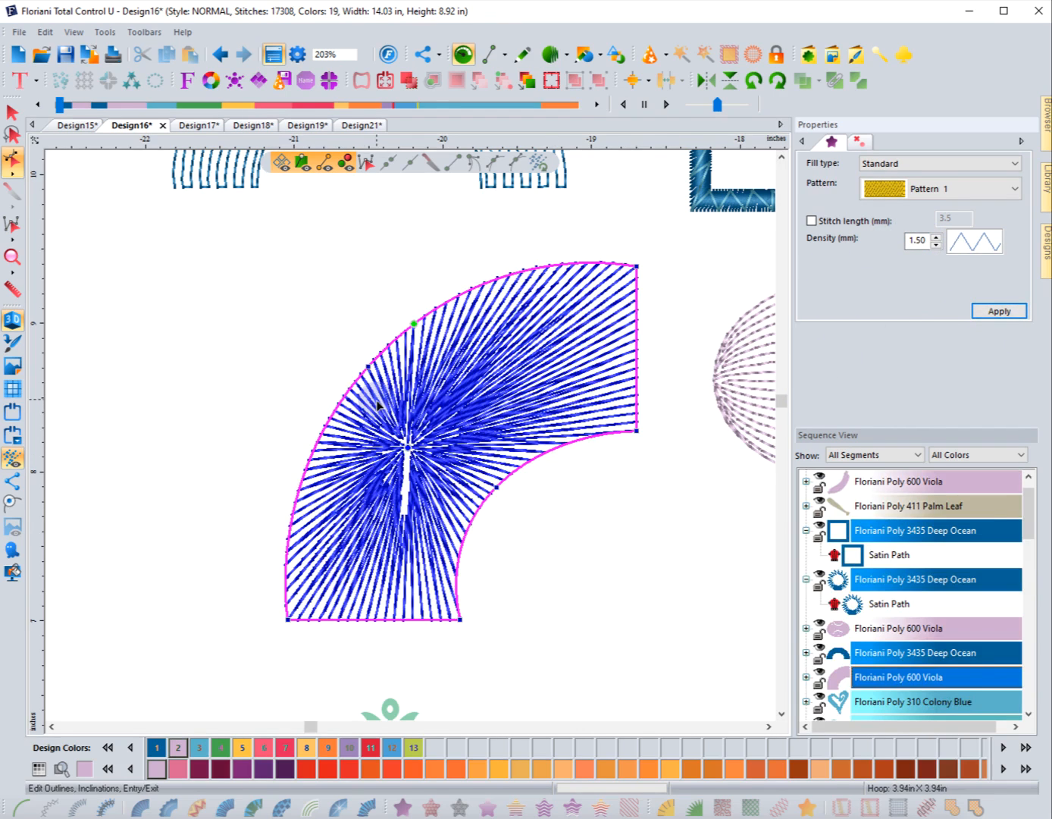
left_click(12, 113)
left_click(274, 391)
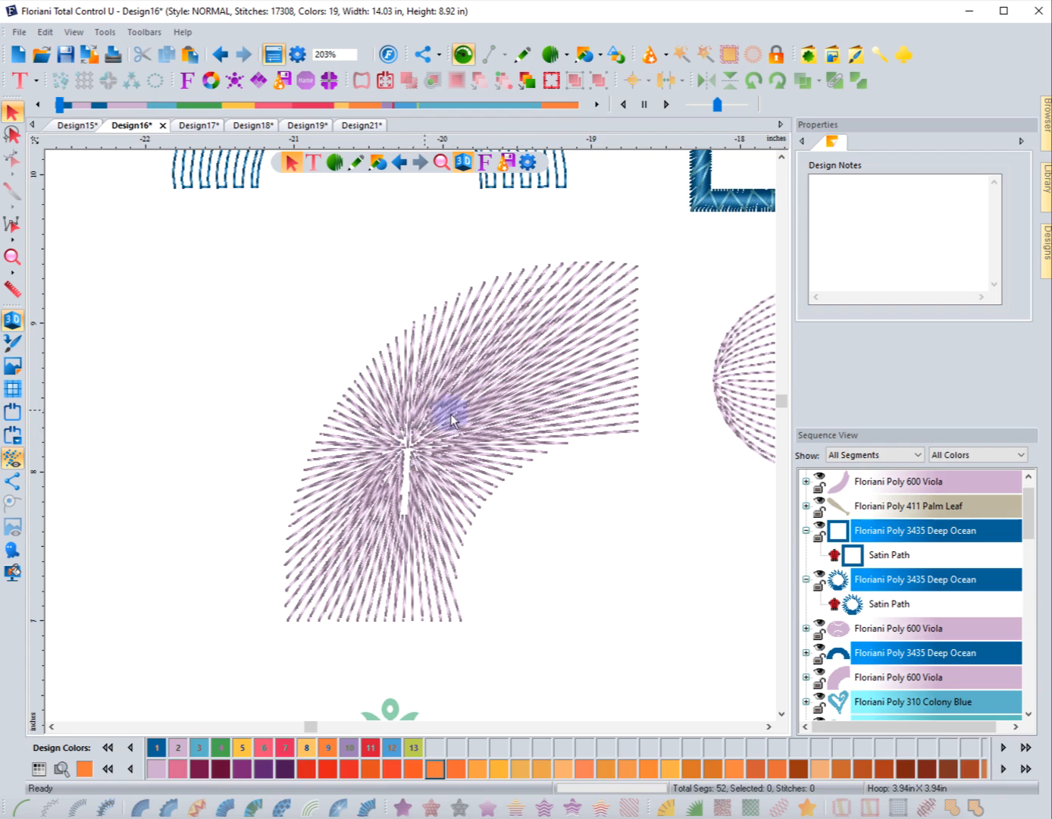
Move the center point of the Golden Poppy radial circle toward its lower left and deselect the circle.
left_click(782, 158)
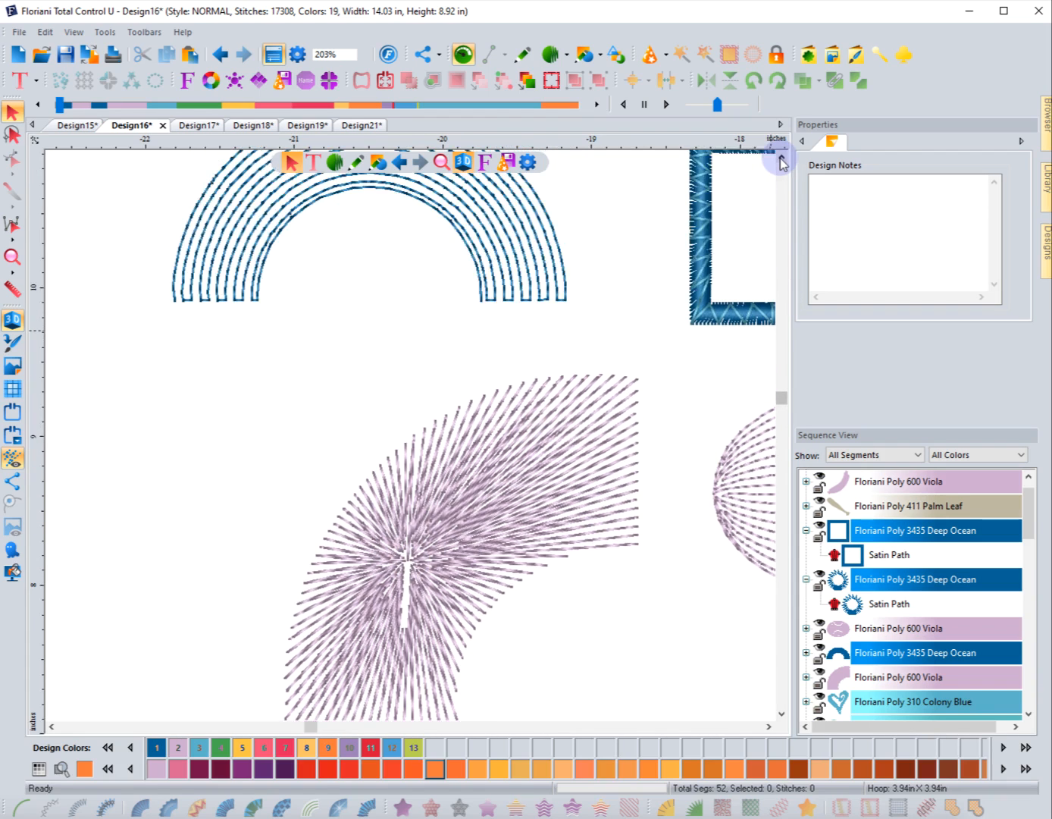
left_click(782, 158)
left_click(782, 158)
left_click(783, 157)
left_click(781, 160)
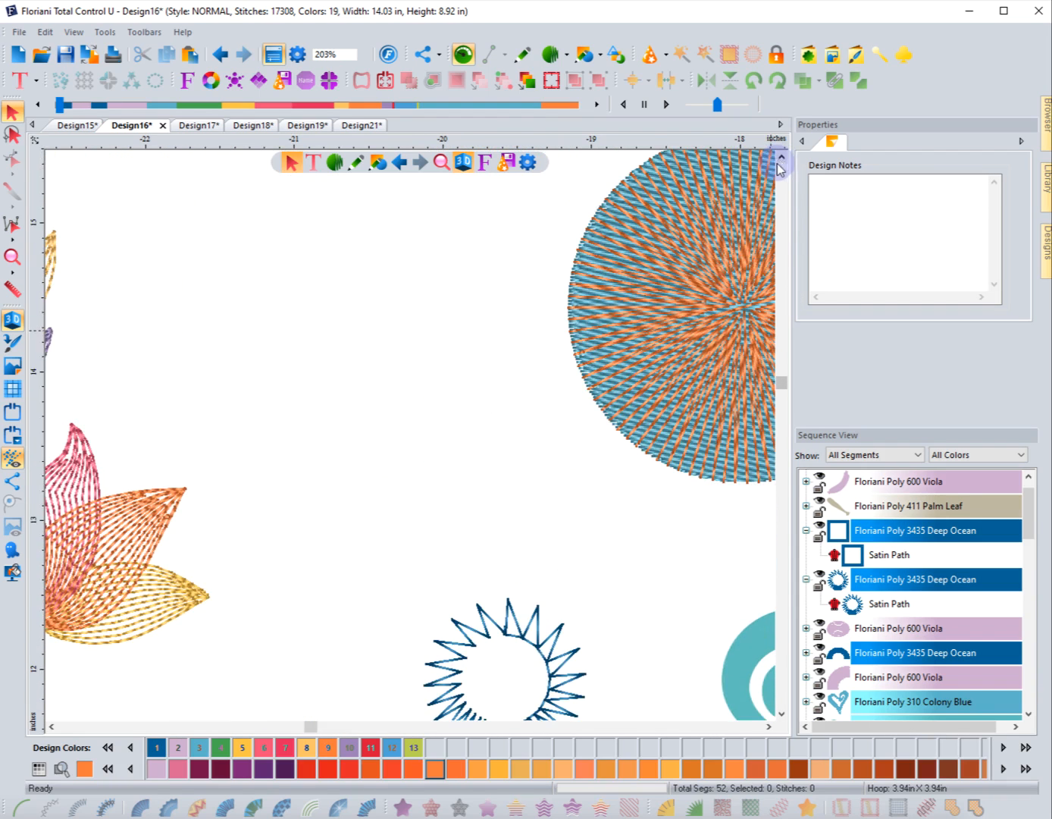
left_click(768, 726)
left_click(768, 726)
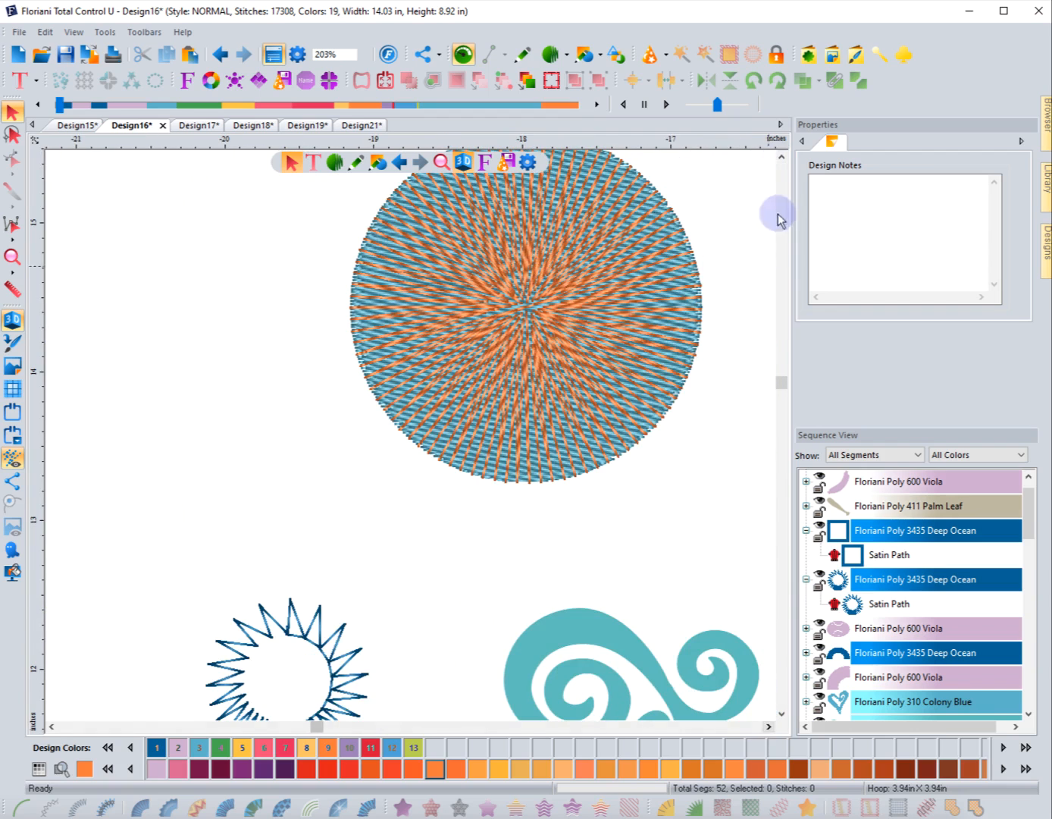
left_click(782, 157)
left_click(781, 157)
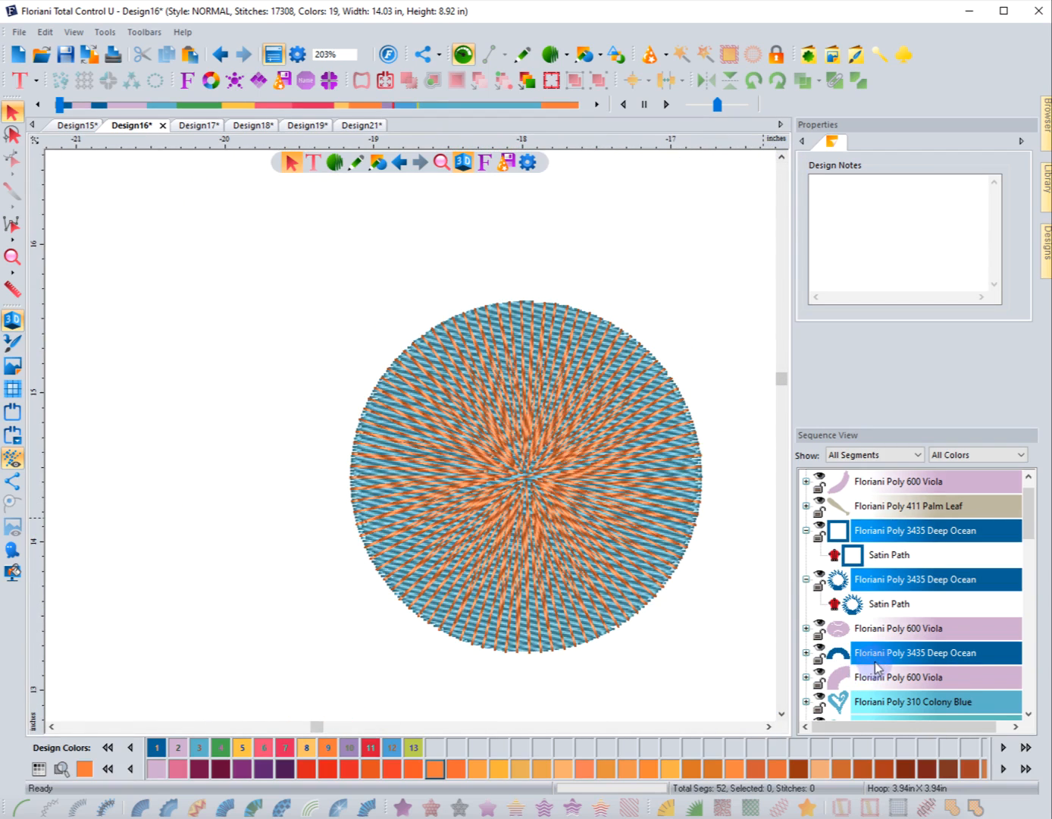
scroll(877, 668, "down", 5)
left_click(863, 704)
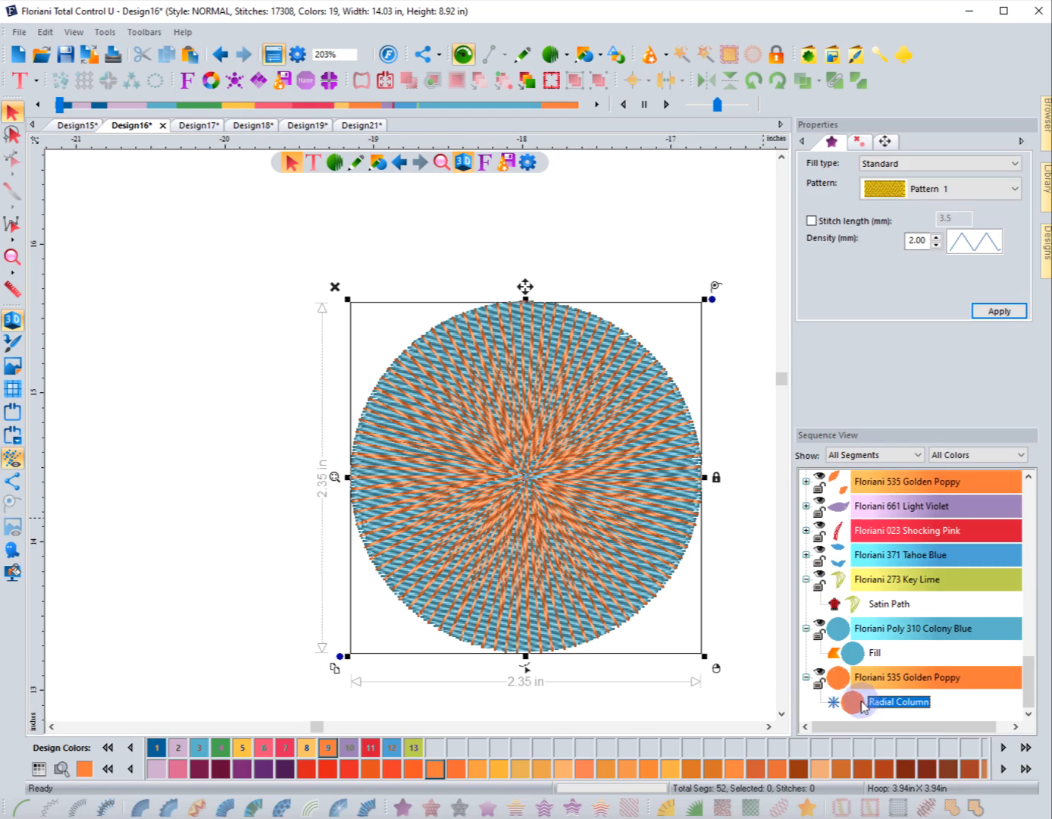
double_click(527, 672)
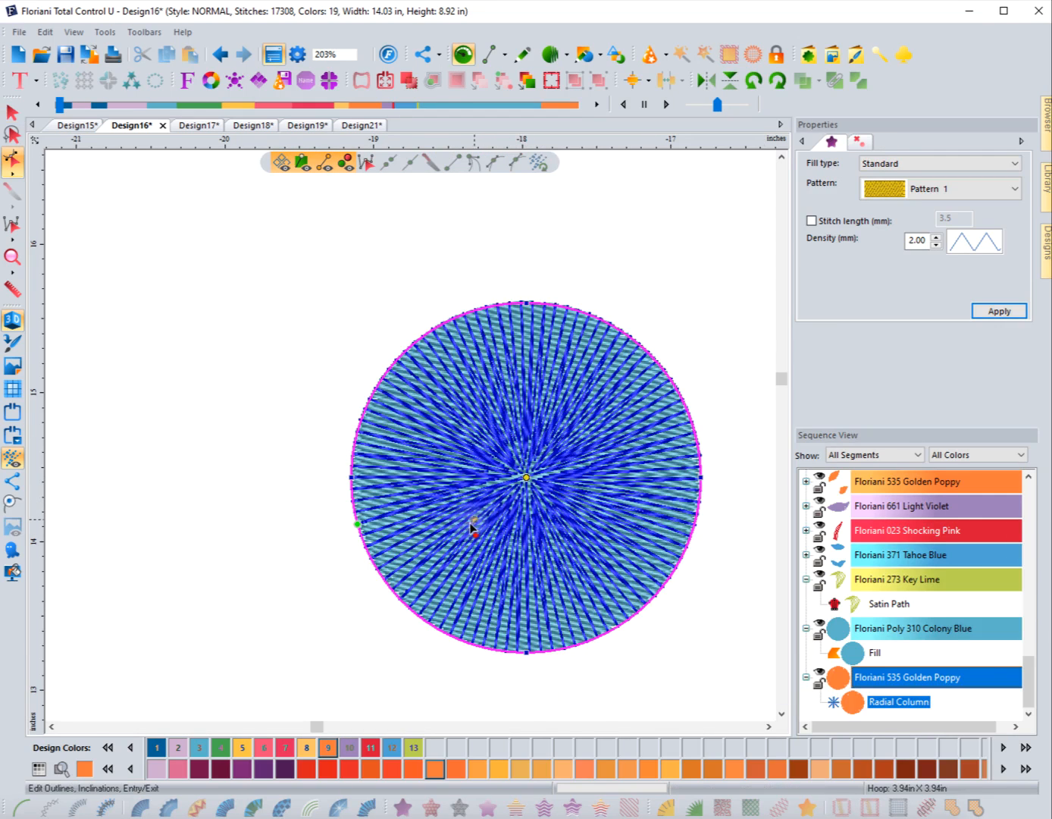
left_click(248, 528)
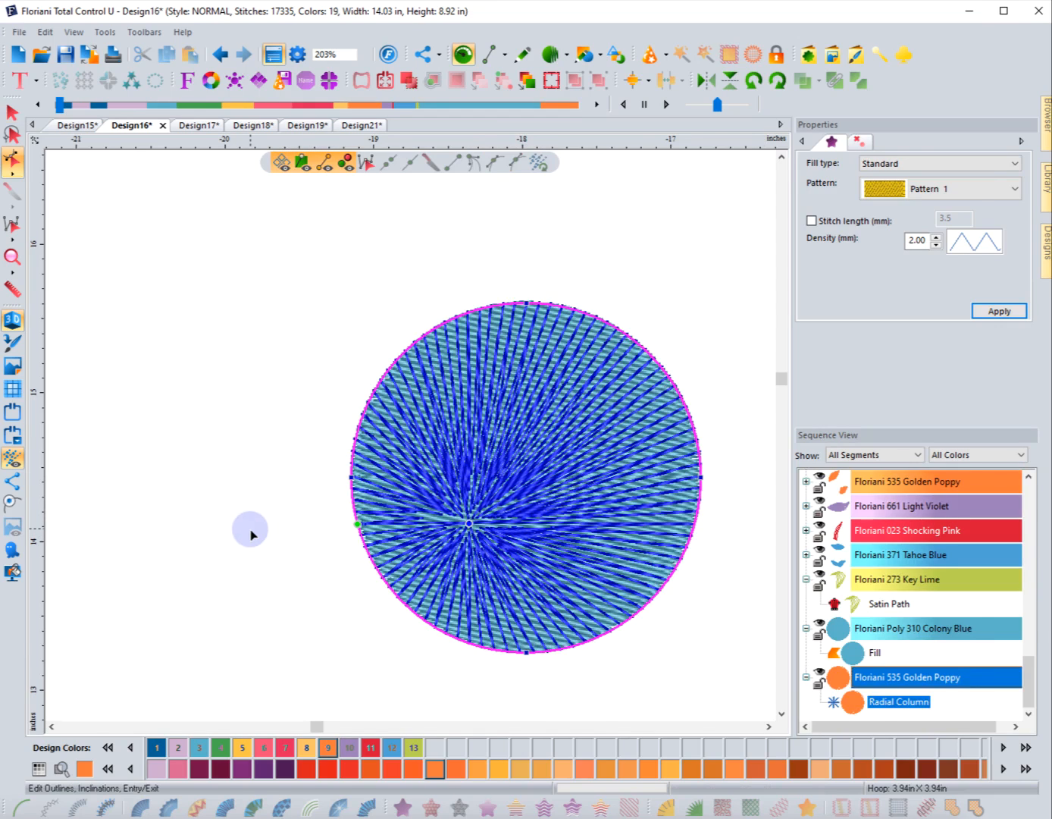
left_click(354, 578)
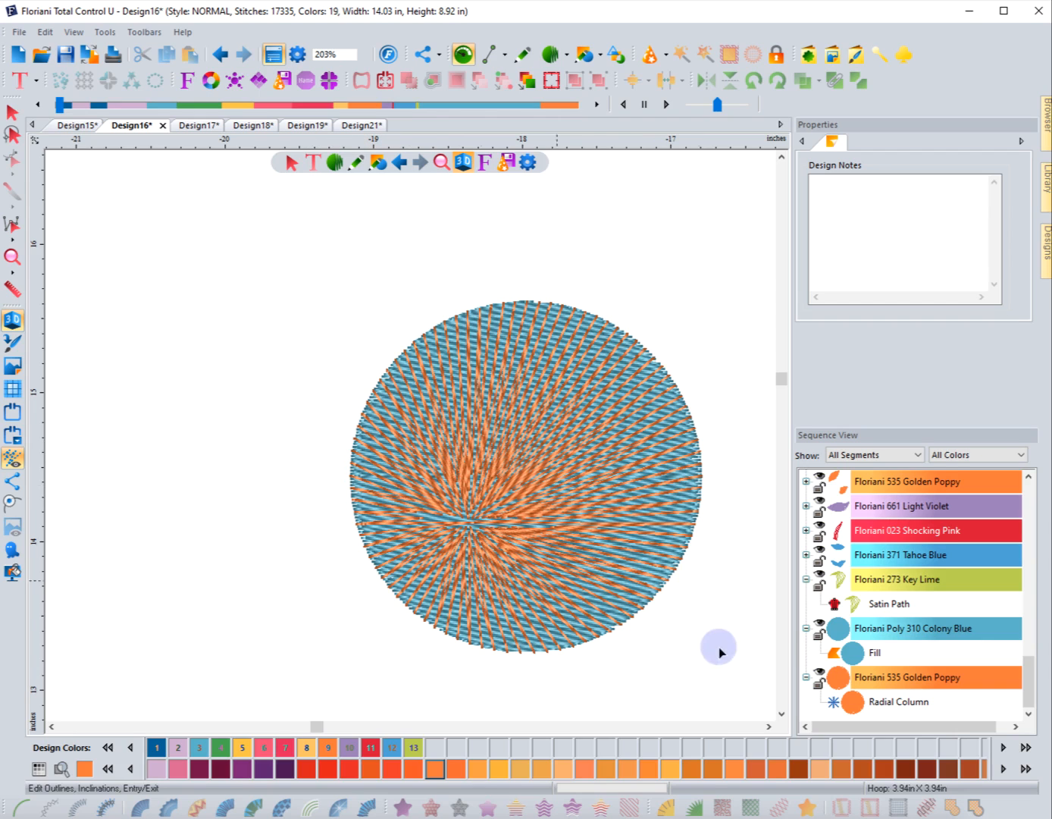
Hide the Colony Blue fill circle and inspect the orange radial circle on its own.
left_click(820, 625)
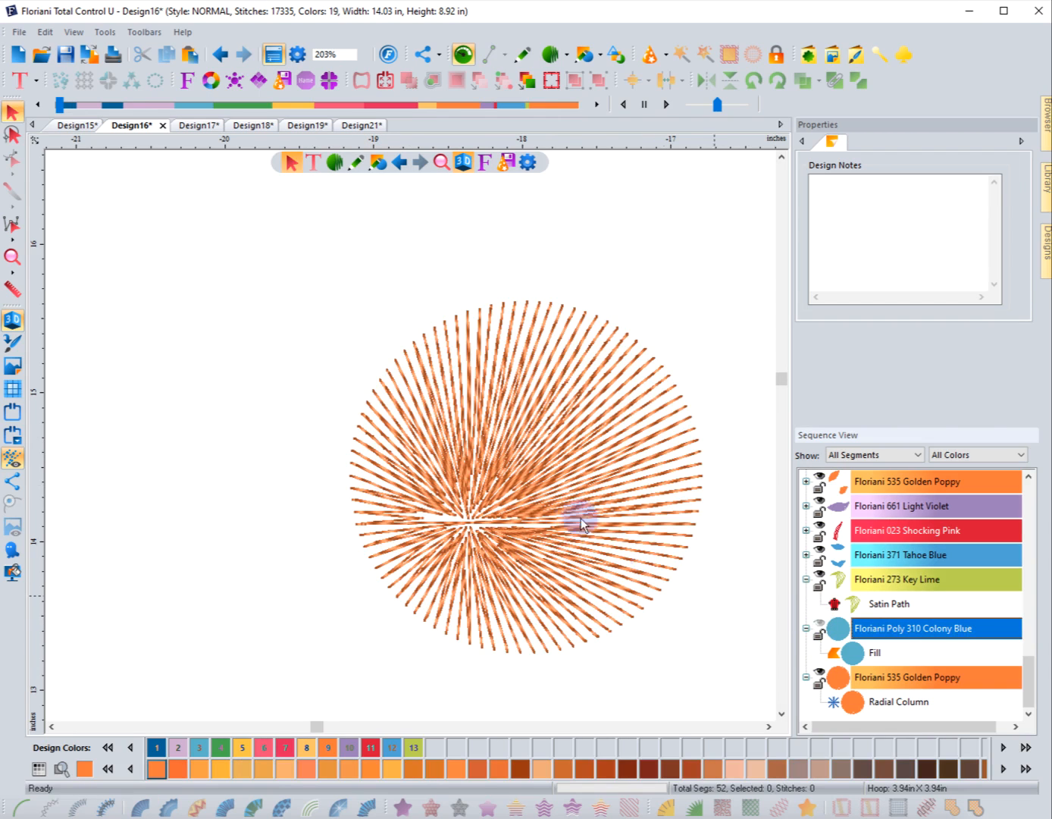
scroll(450, 453, "down", 3)
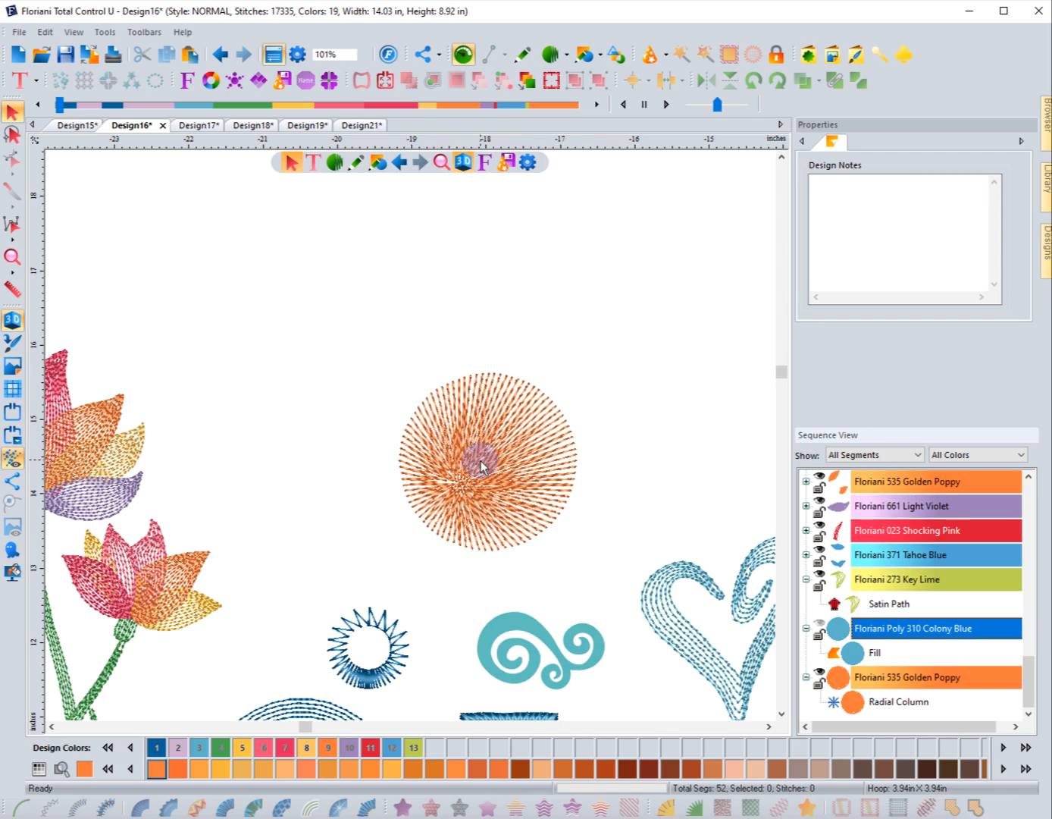
left_click(518, 379)
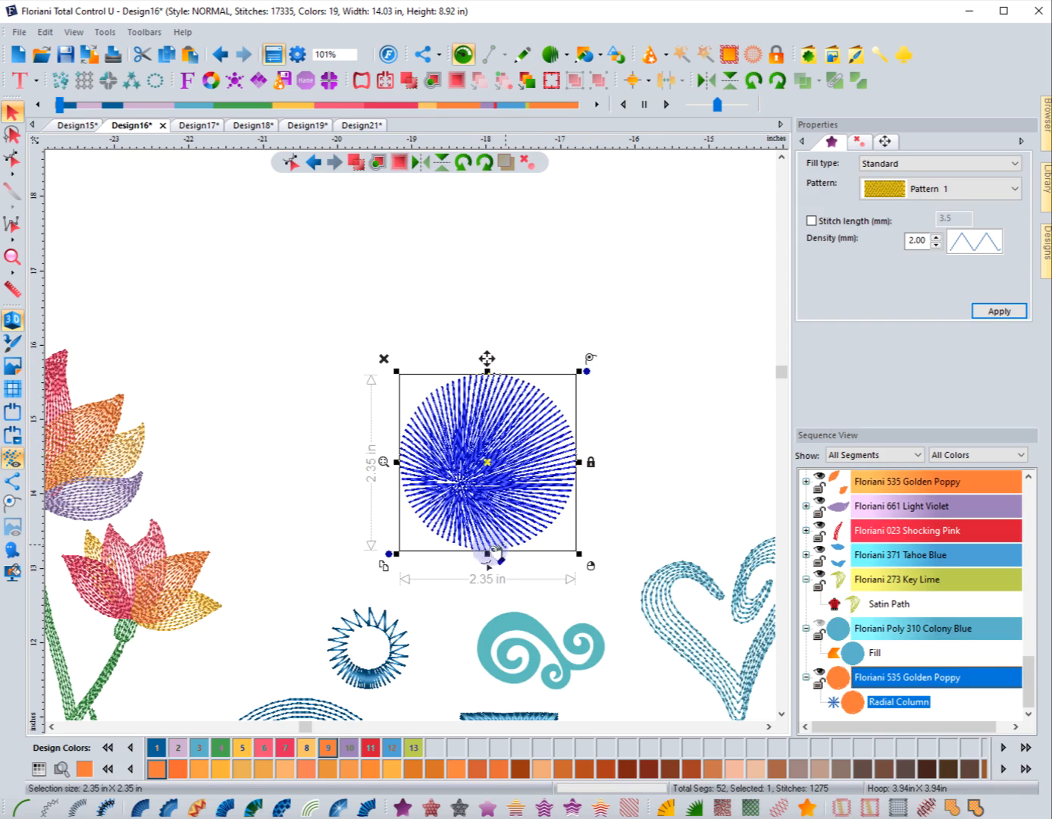
left_click(292, 535)
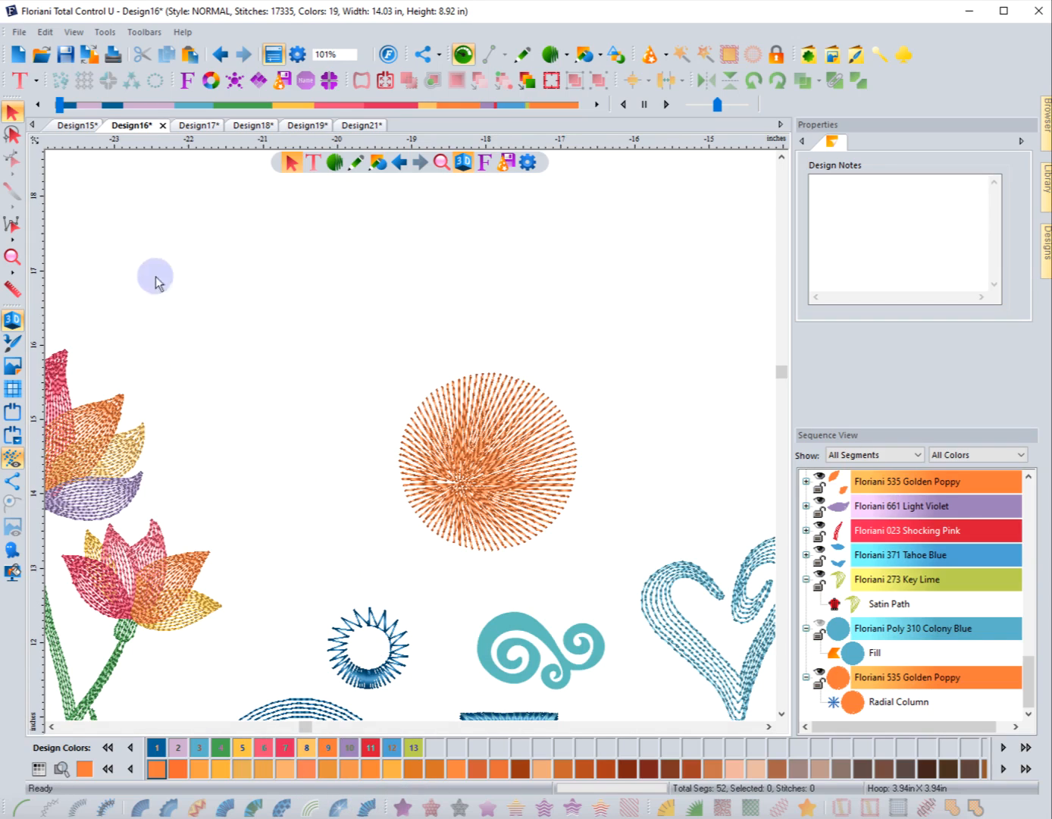
Convert the teal swirl artwork to an Auto Satin fill and deselect it.
left_click(13, 257)
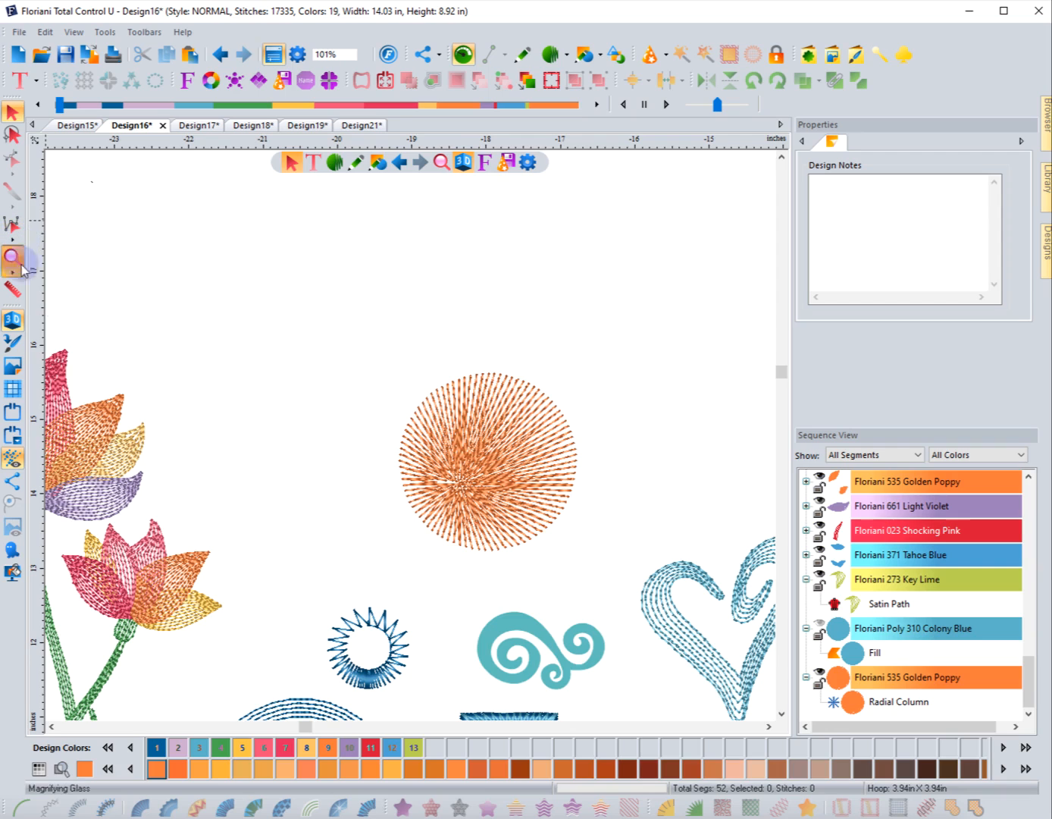
left_click_drag(455, 588, 604, 695)
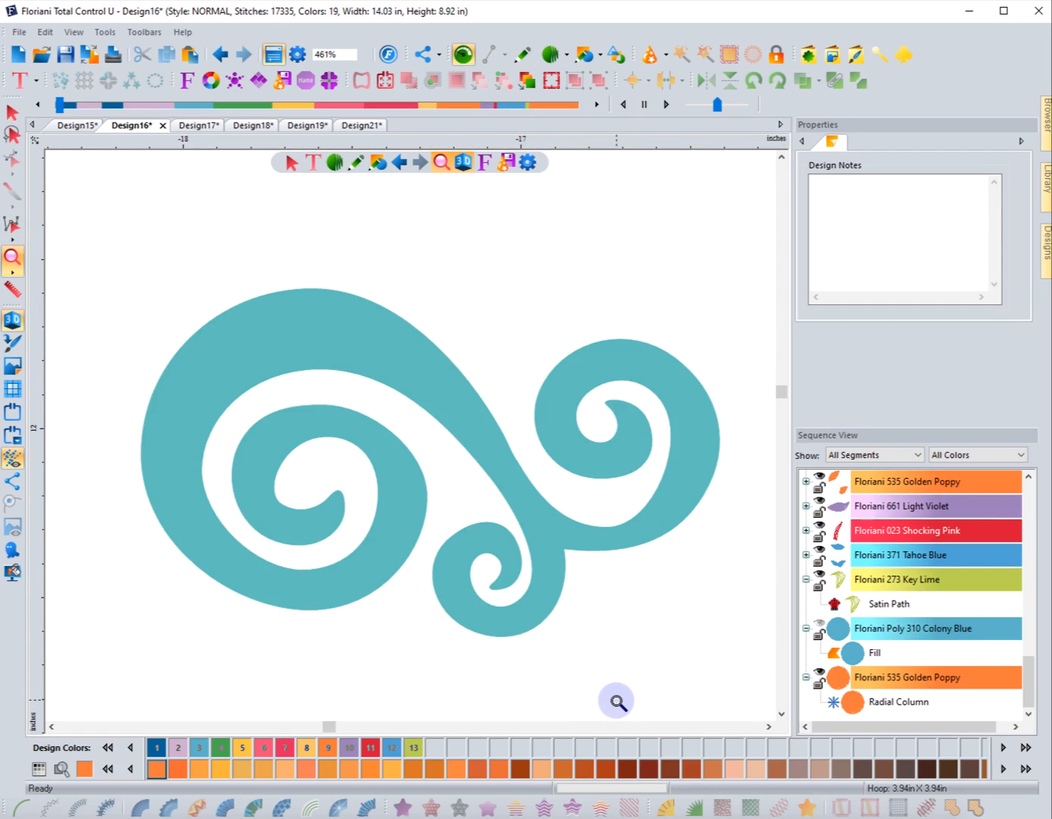
left_click(12, 111)
left_click(314, 366)
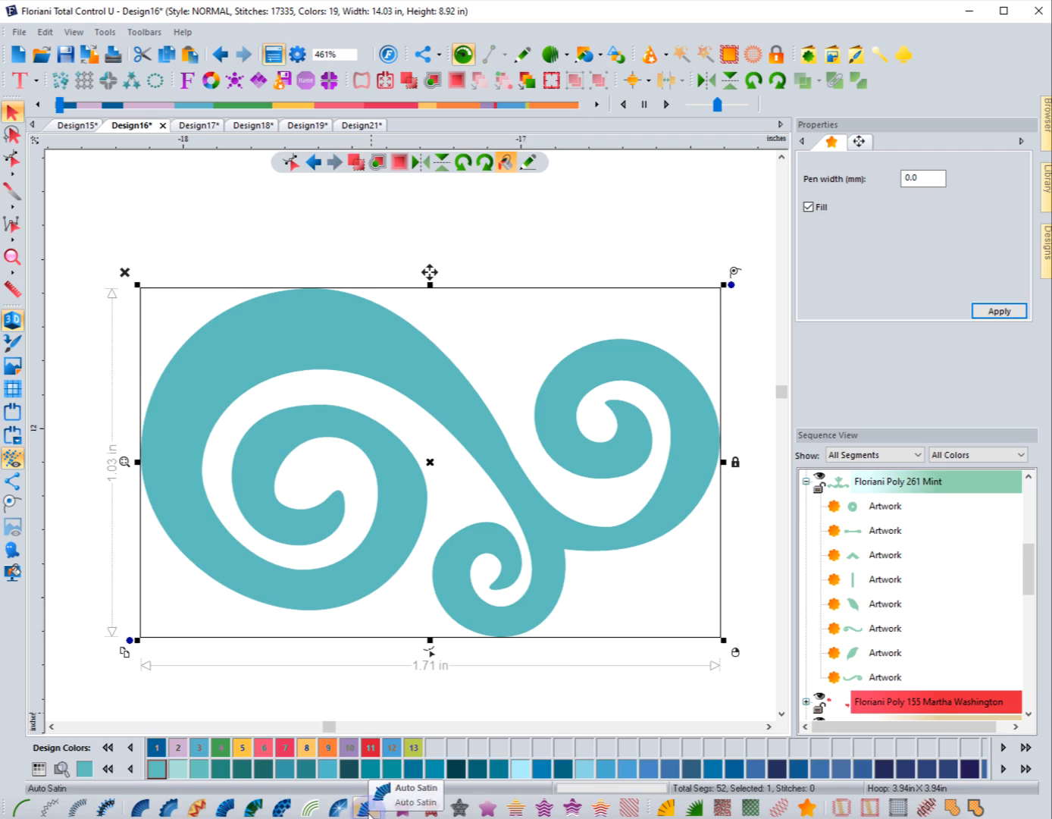
left_click(363, 808)
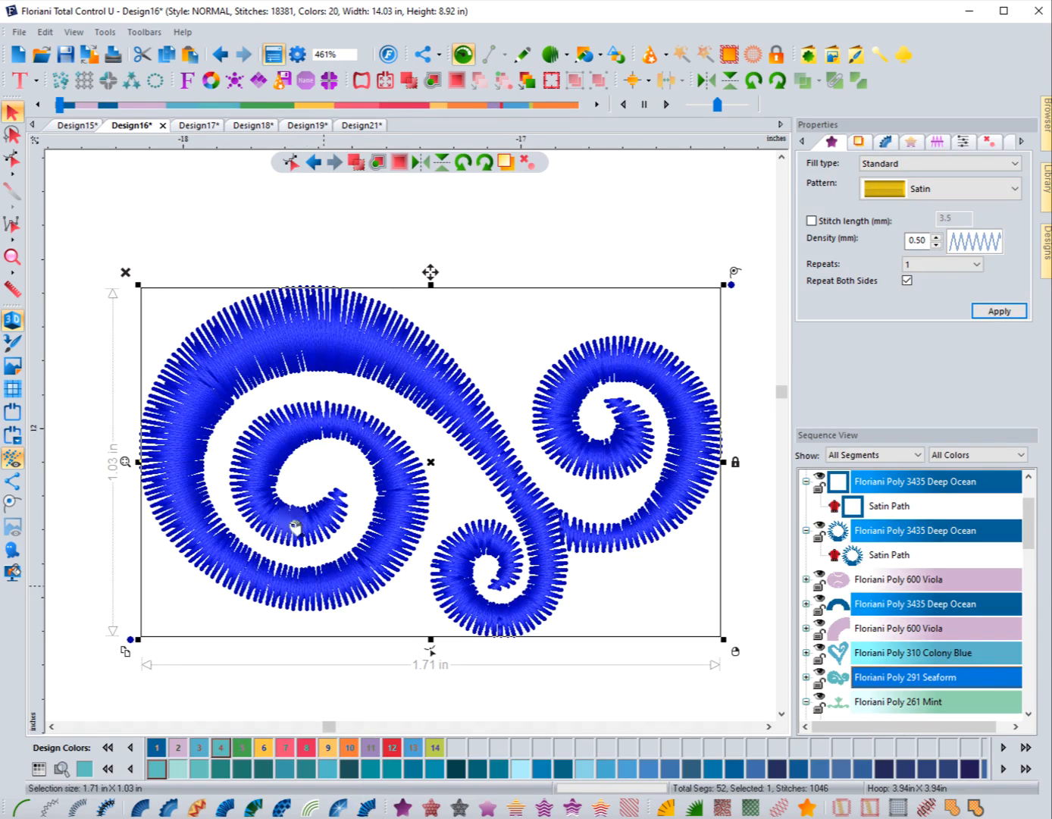
left_click(201, 676)
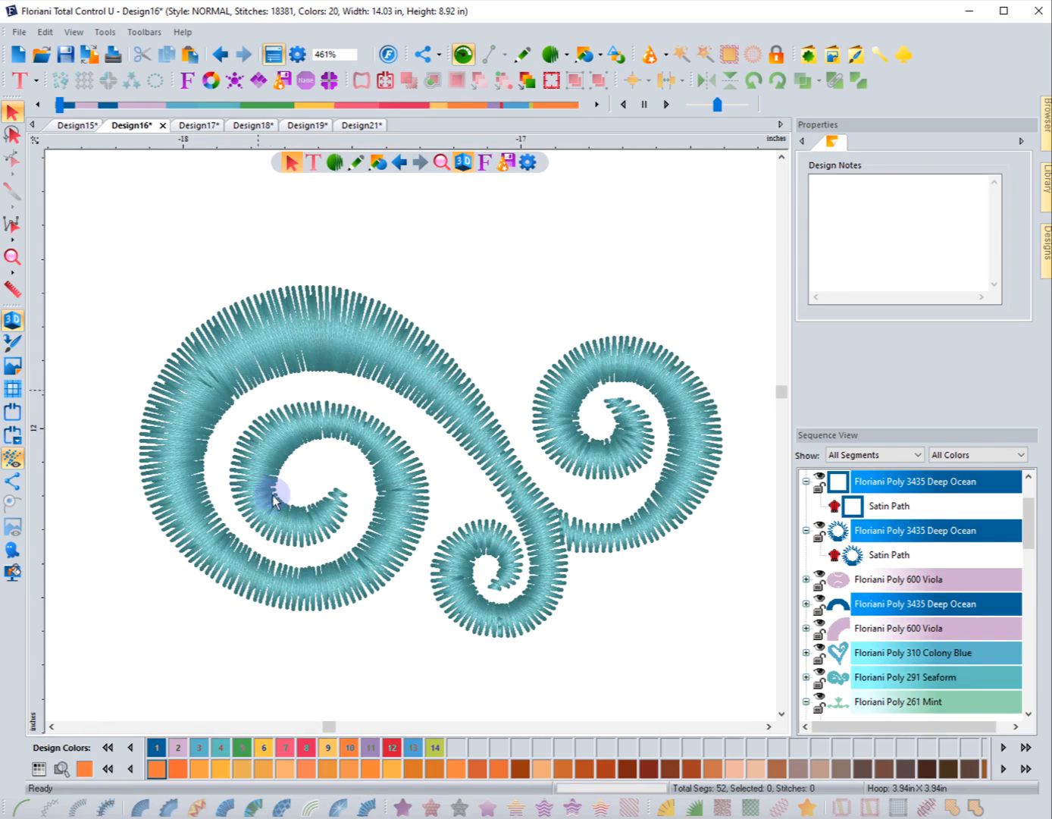
Examine the inclination lines of the satin swirl in outline editing, and return to it as a selected object.
left_click(317, 515)
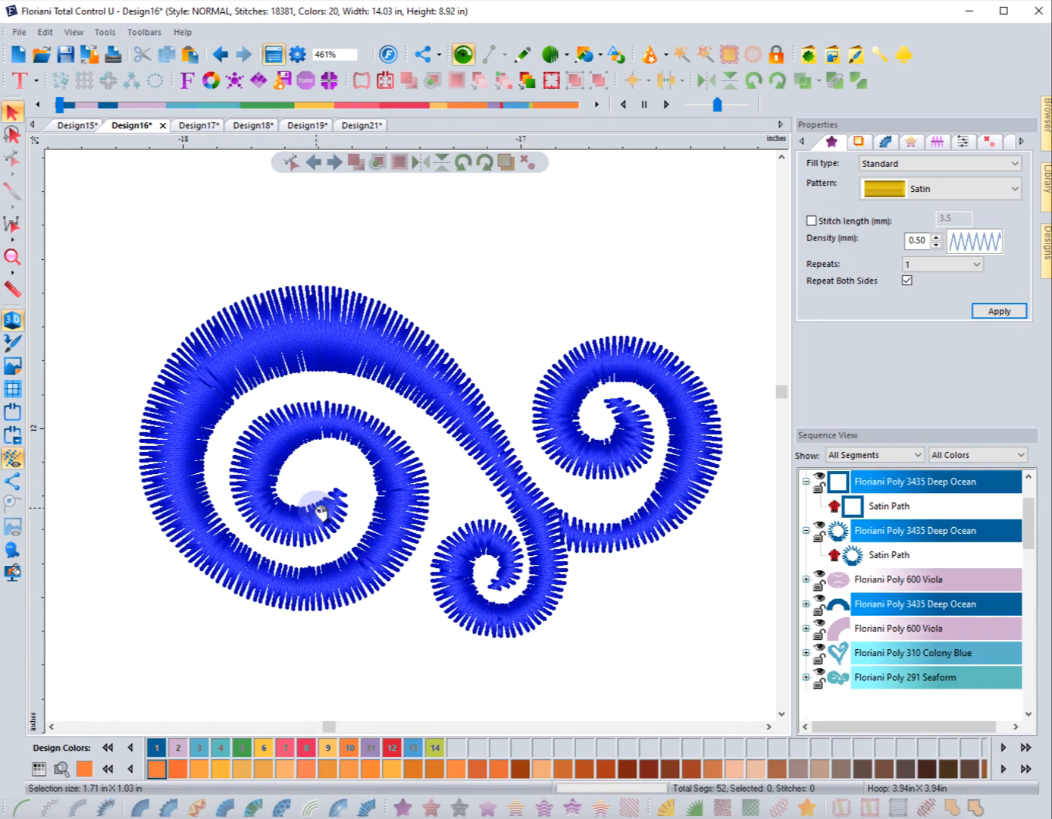
left_click(431, 652)
left_click(433, 654)
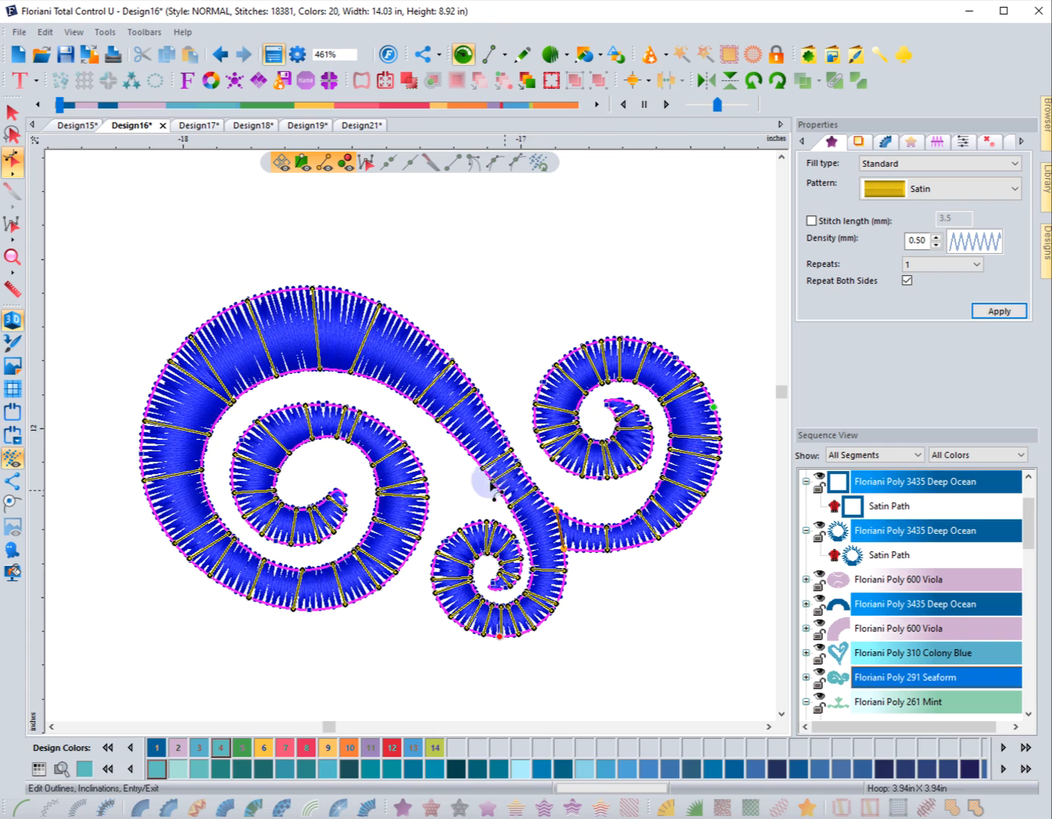
left_click(13, 112)
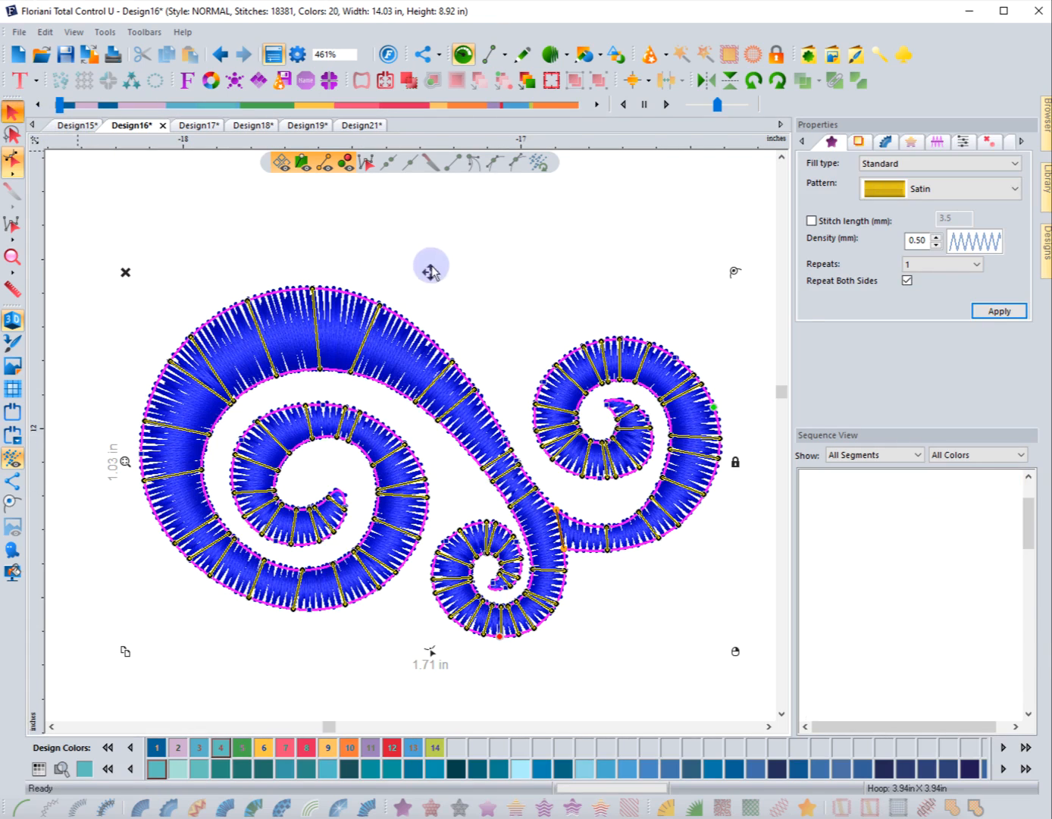
left_click(457, 252)
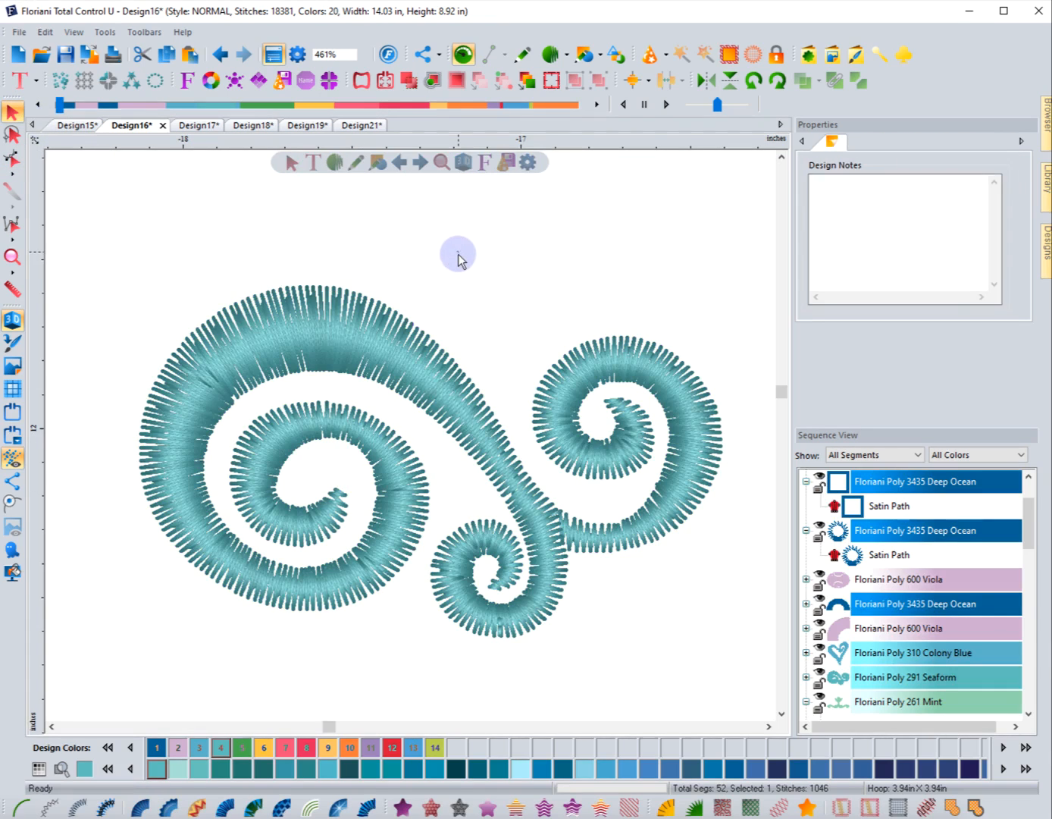
left_click(416, 339)
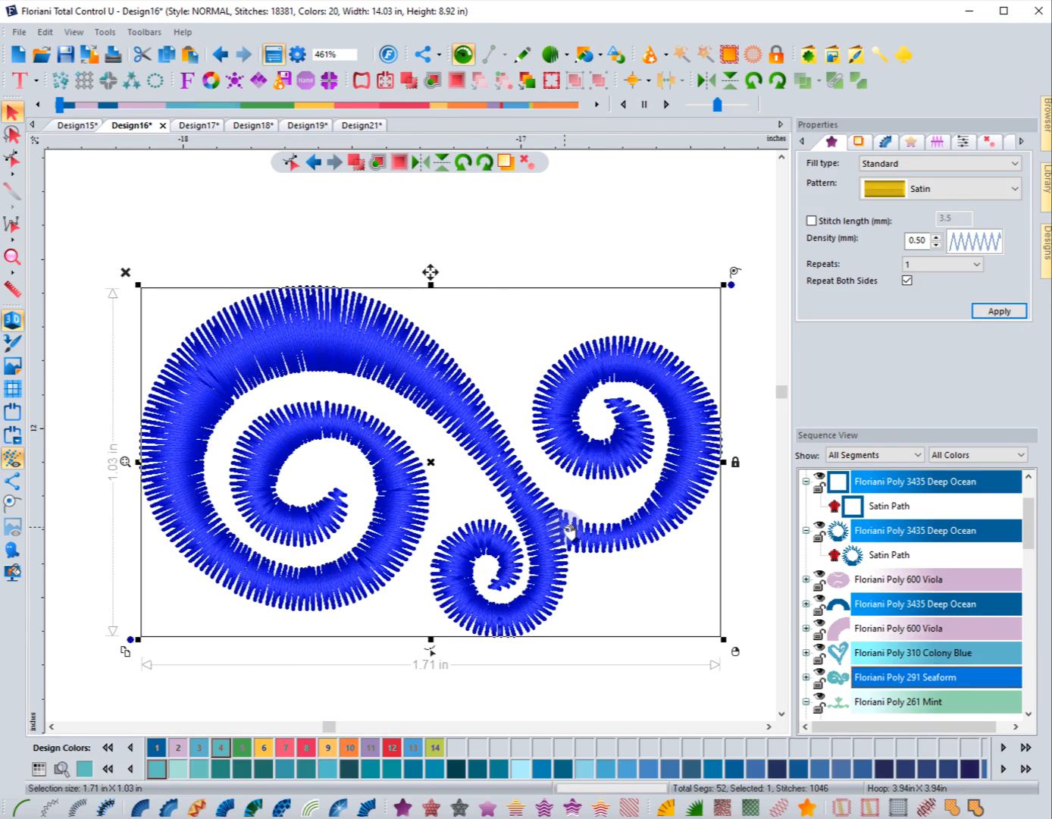
Try a Contour Satin fill on the teal swirl, undo it, and deselect the swirl.
left_click(313, 811)
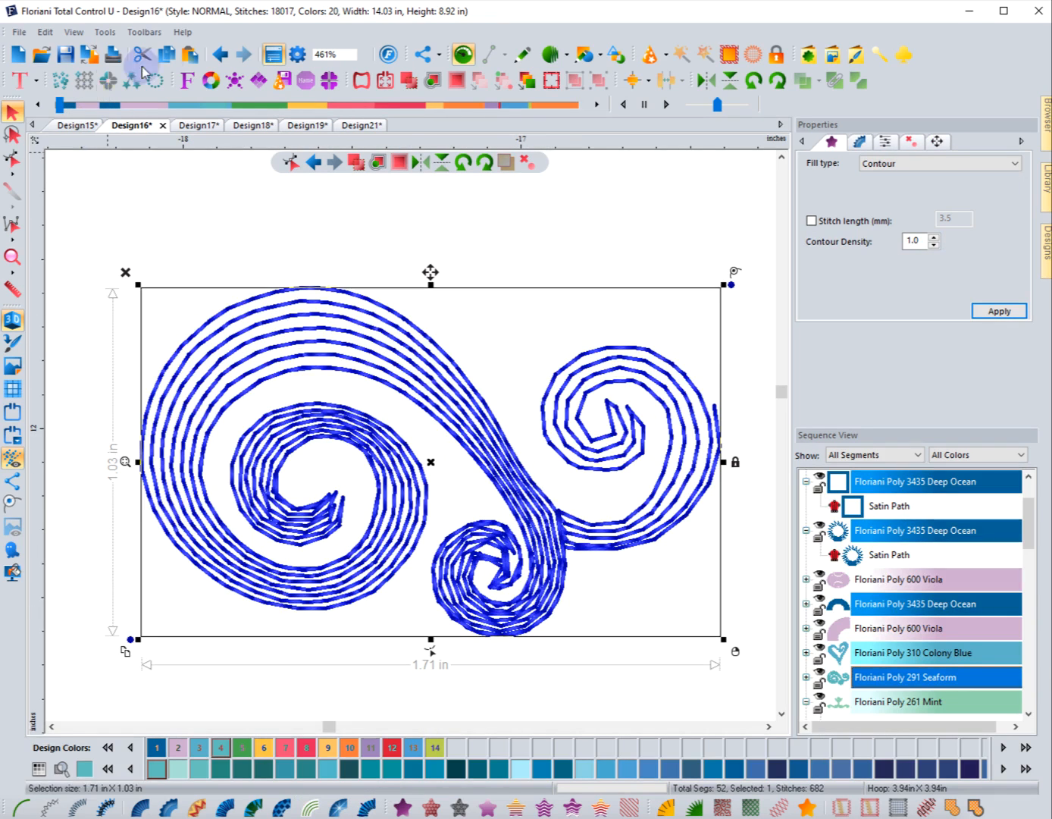
left_click(220, 53)
left_click(337, 465)
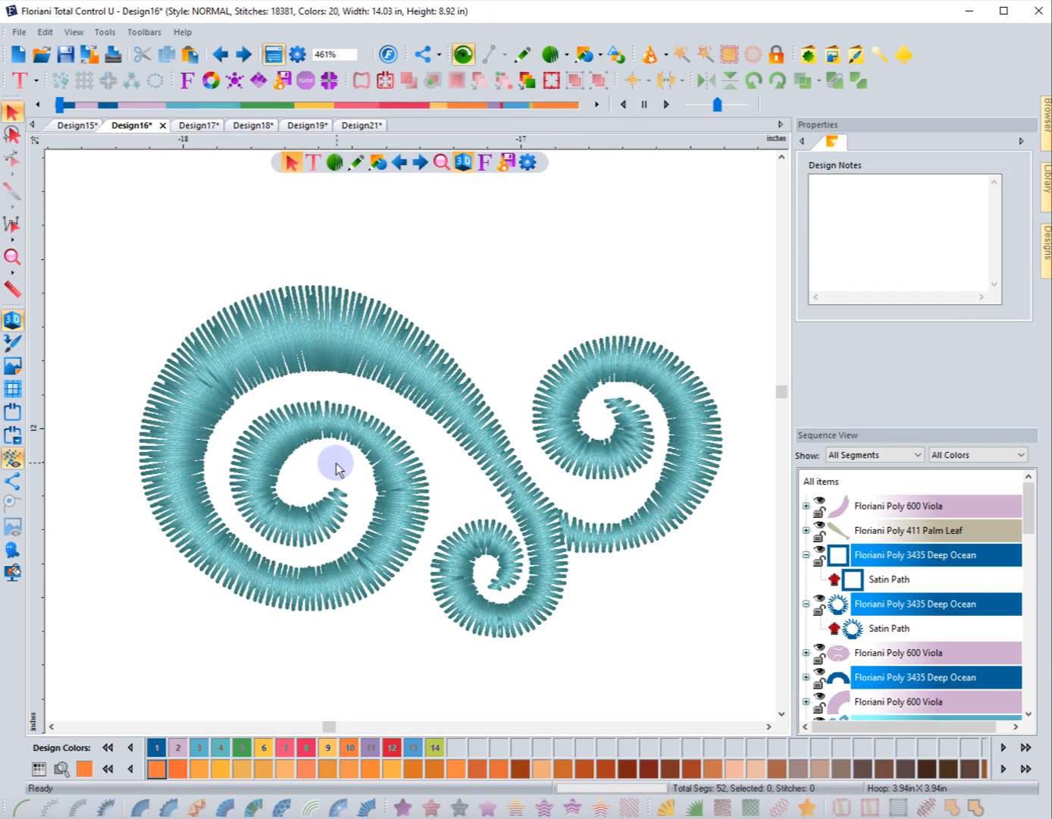
Try the manual Satin fill on the Viola banana artwork, placing inclination lines across its narrow lower end.
scroll(336, 465, "down", 3)
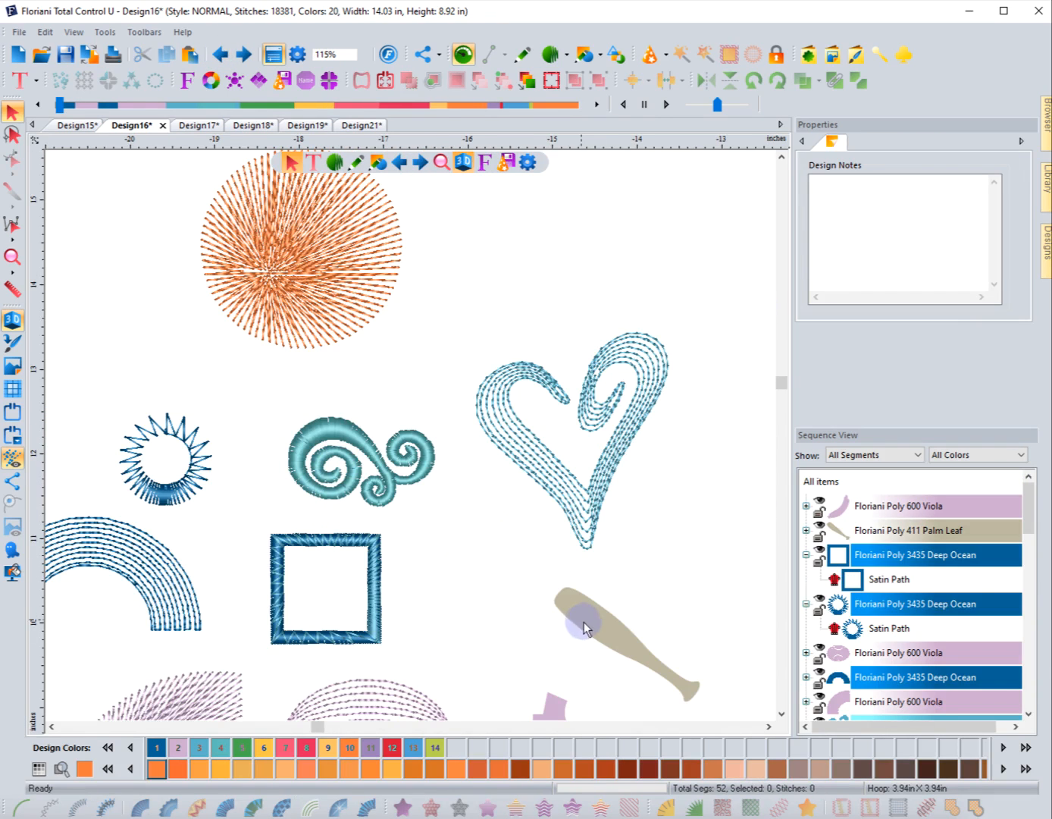
left_click(783, 715)
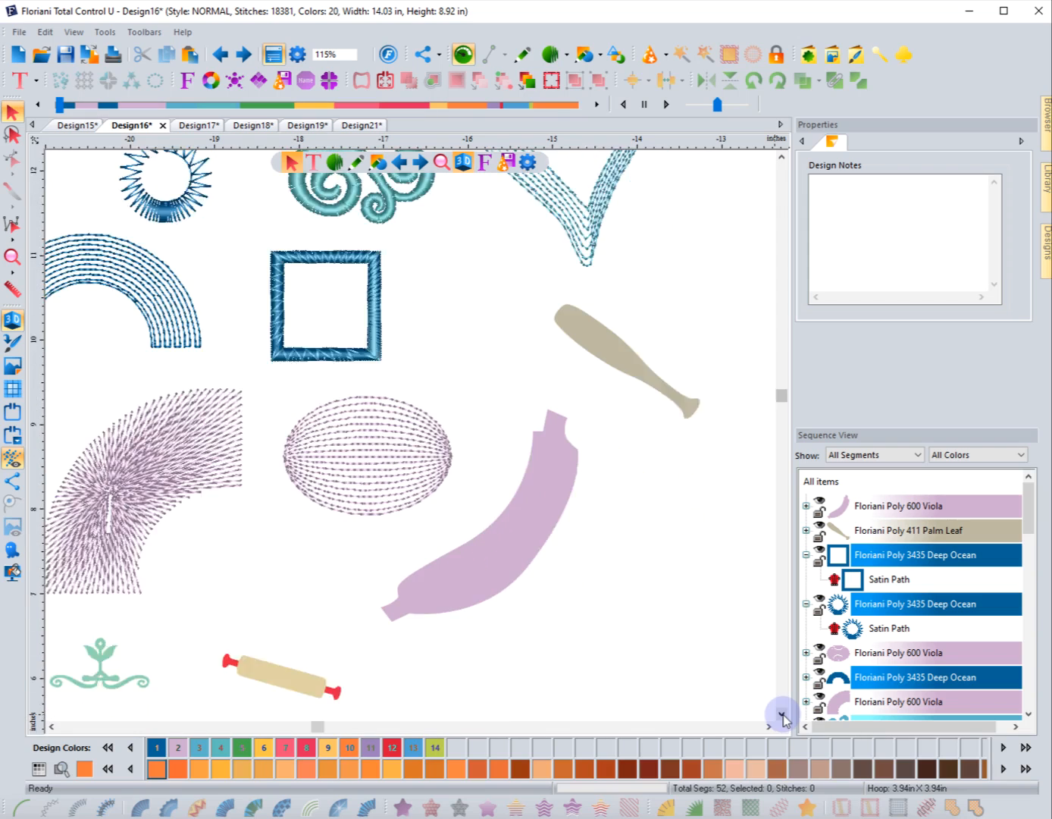
left_click(427, 544)
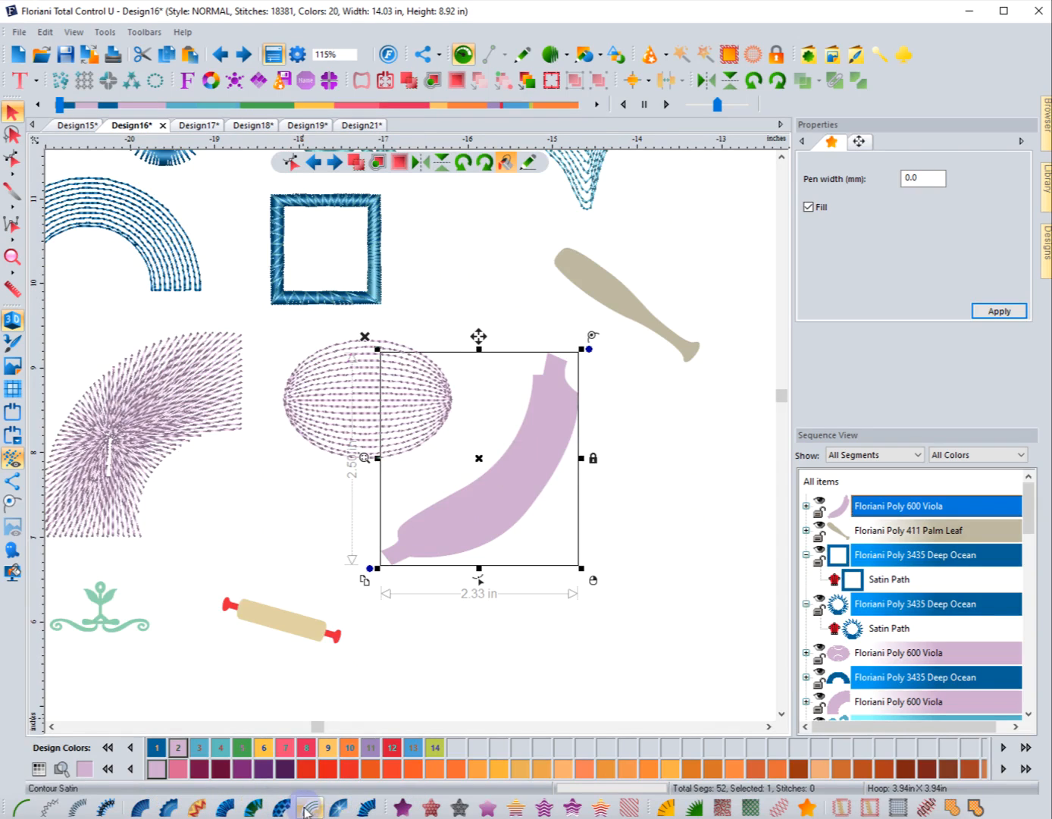
left_click(141, 808)
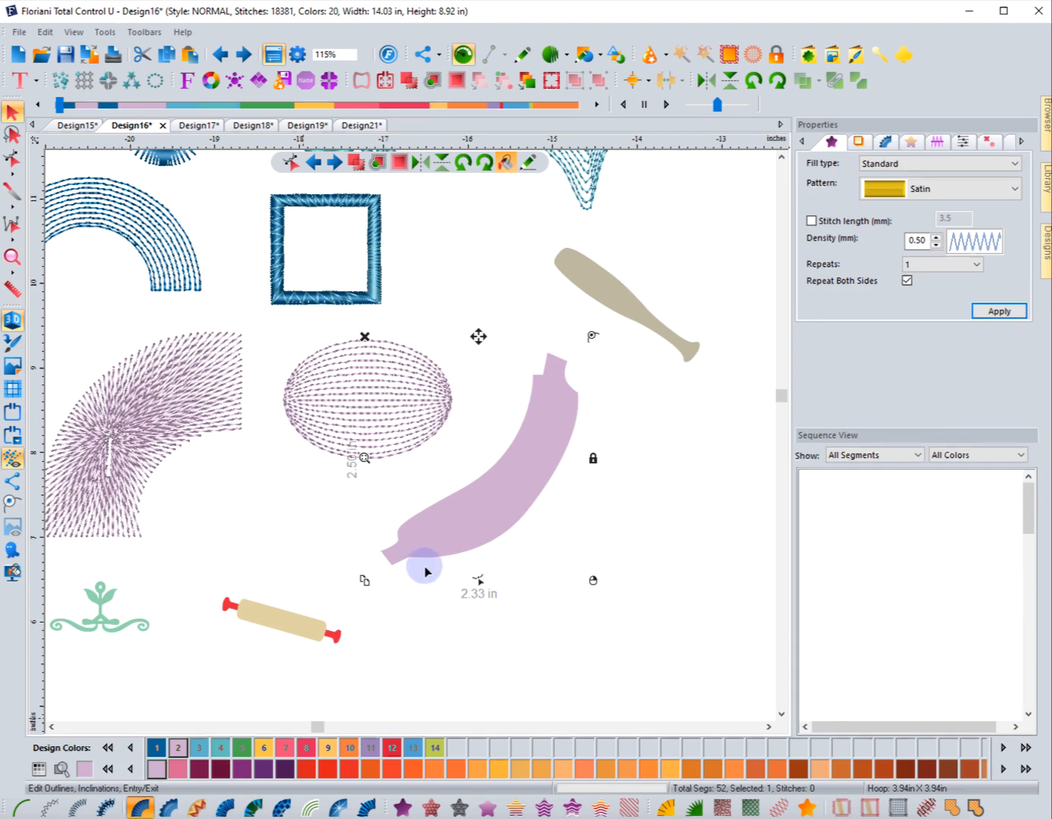
left_click(391, 560)
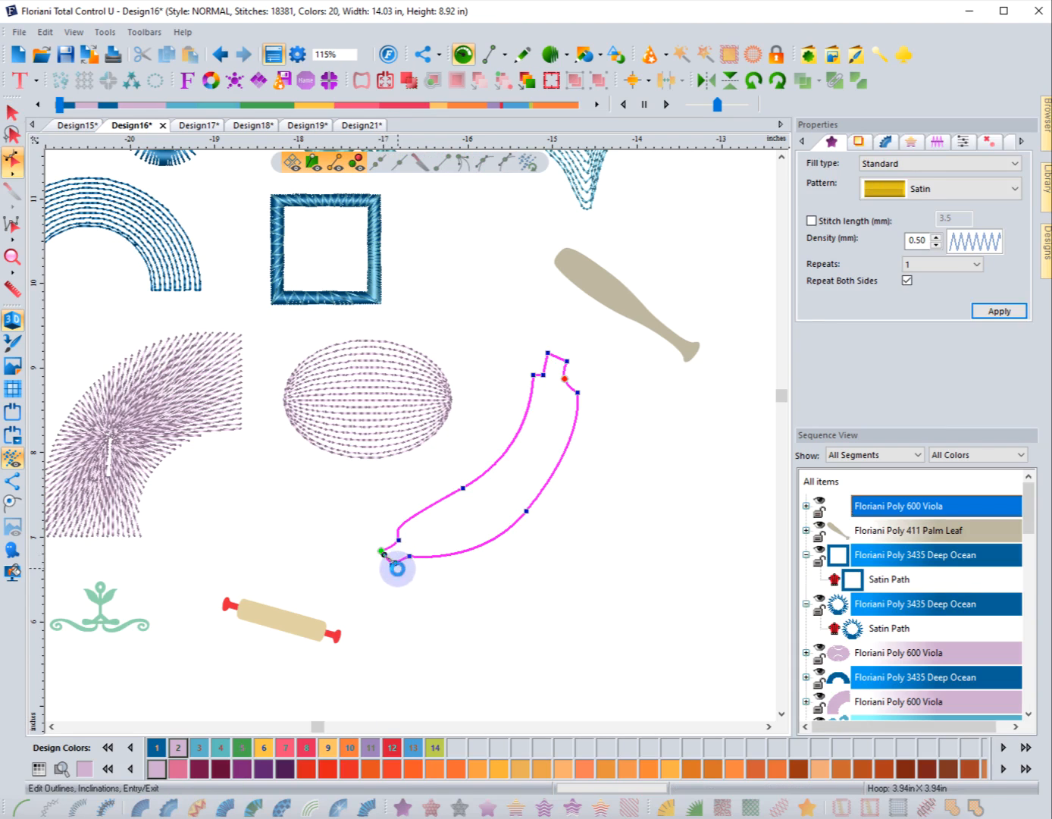
left_click_drag(396, 568, 420, 559)
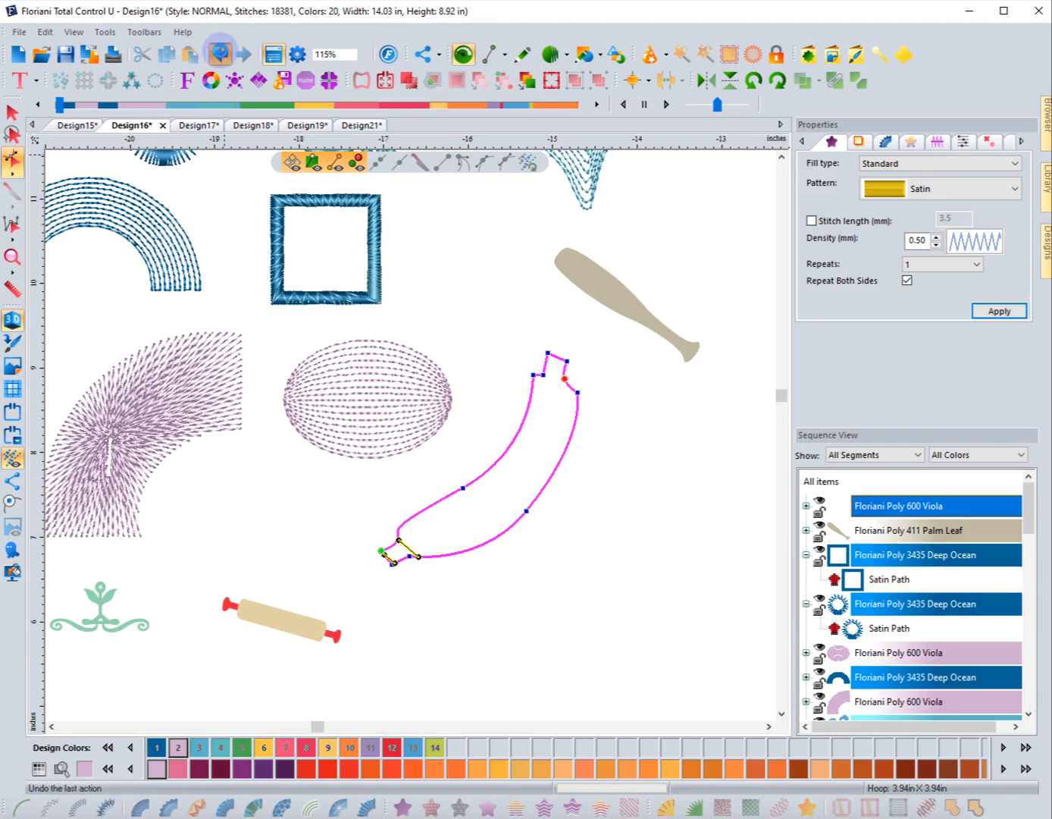
Undo the banana's inclination lines and its Satin conversion.
left_click(221, 55)
left_click(220, 54)
left_click(221, 55)
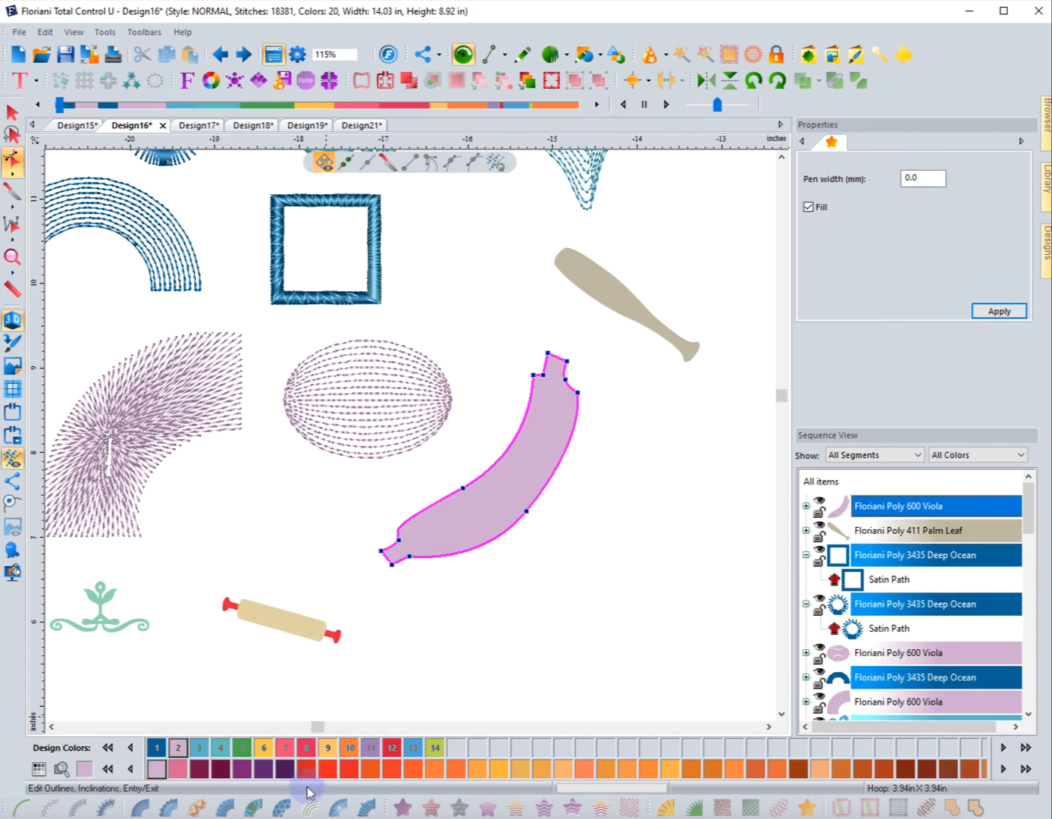
Select the banana artwork as an object and convert it to an Auto Satin fill.
left_click(11, 112)
left_click(506, 562)
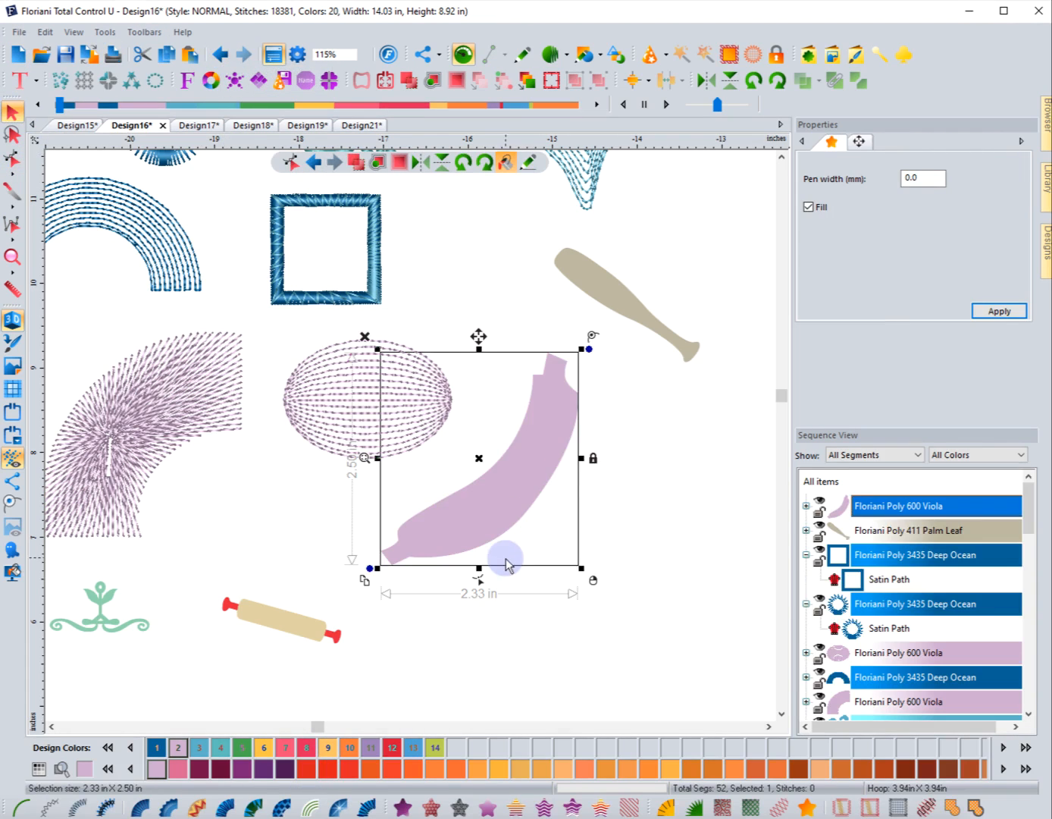
left_click(365, 806)
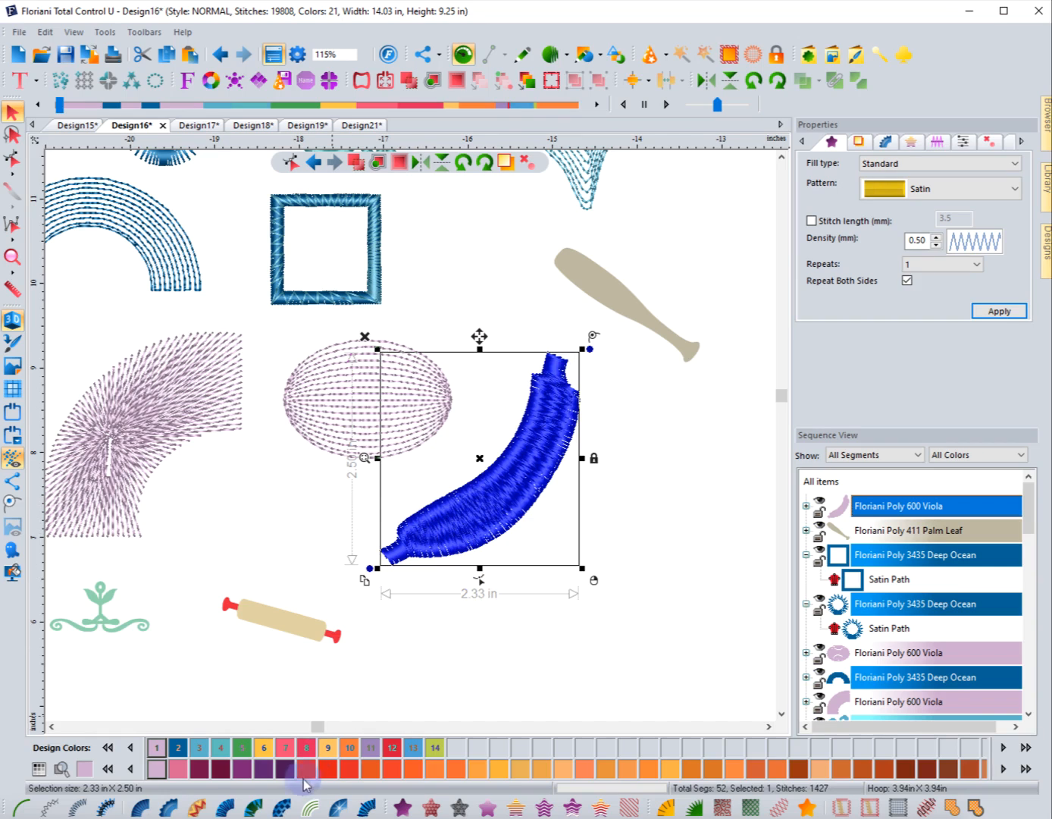
Try Spiral Satin and Color Blend Satin on the banana, and return it to Auto Satin.
left_click(226, 810)
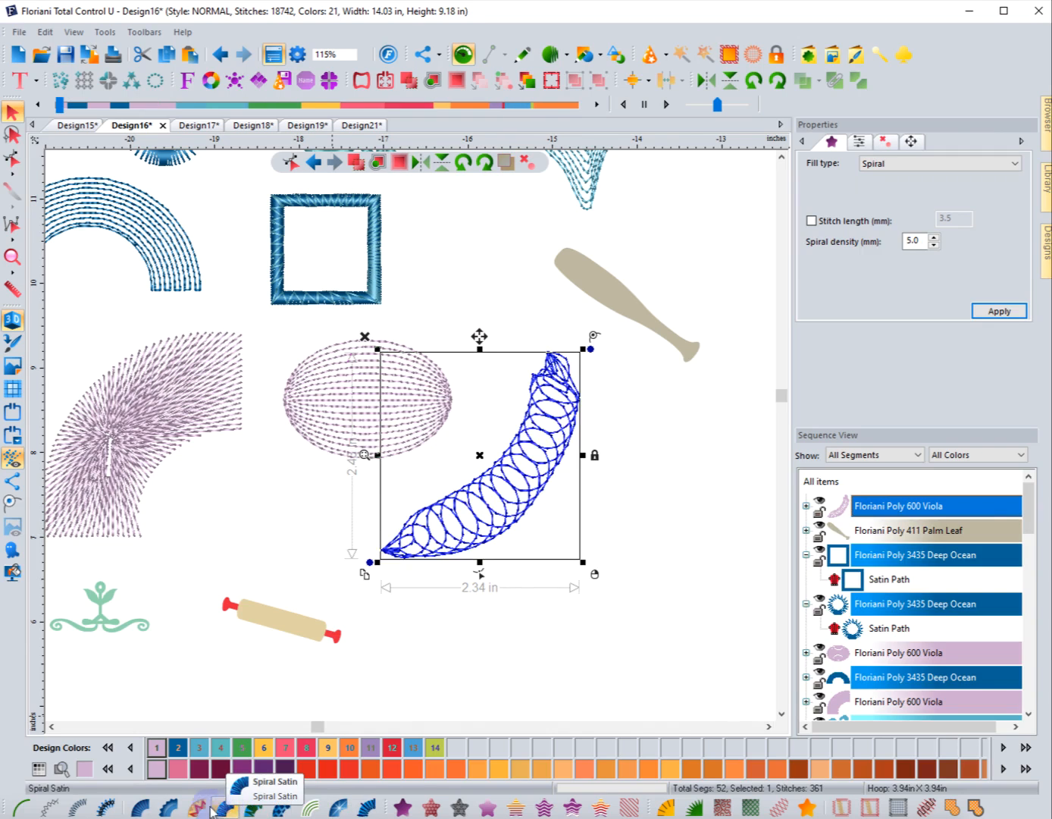
left_click(197, 810)
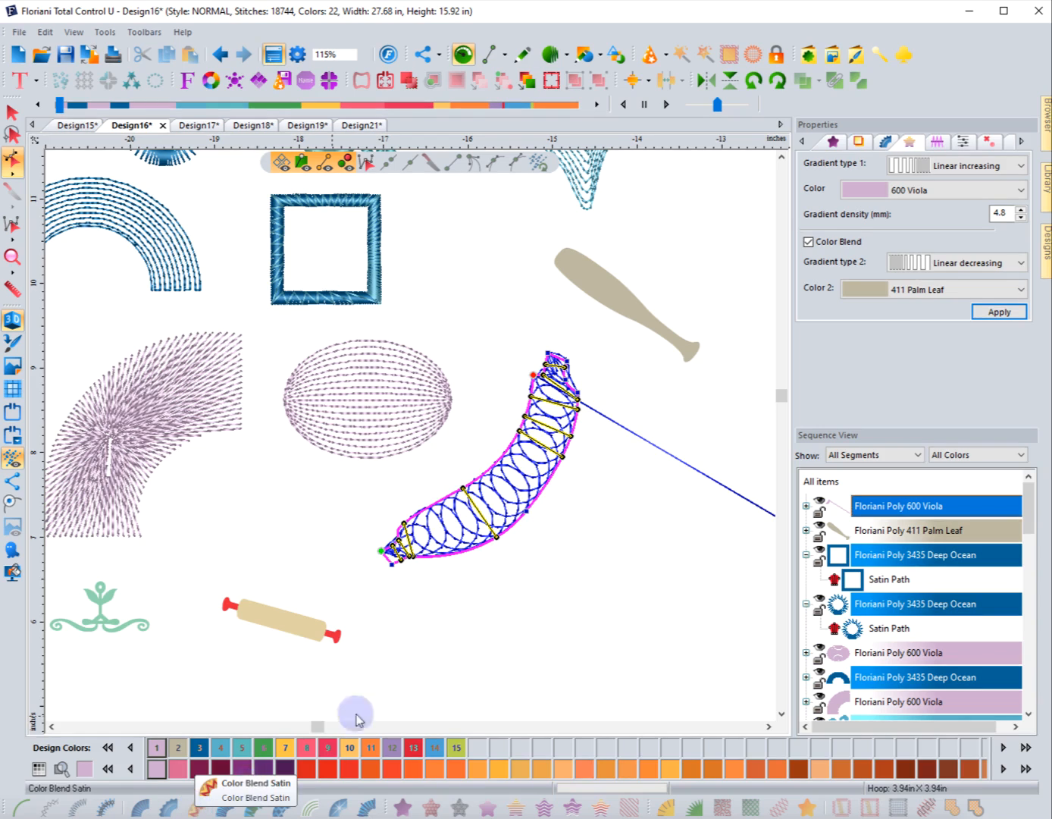
left_click(452, 651)
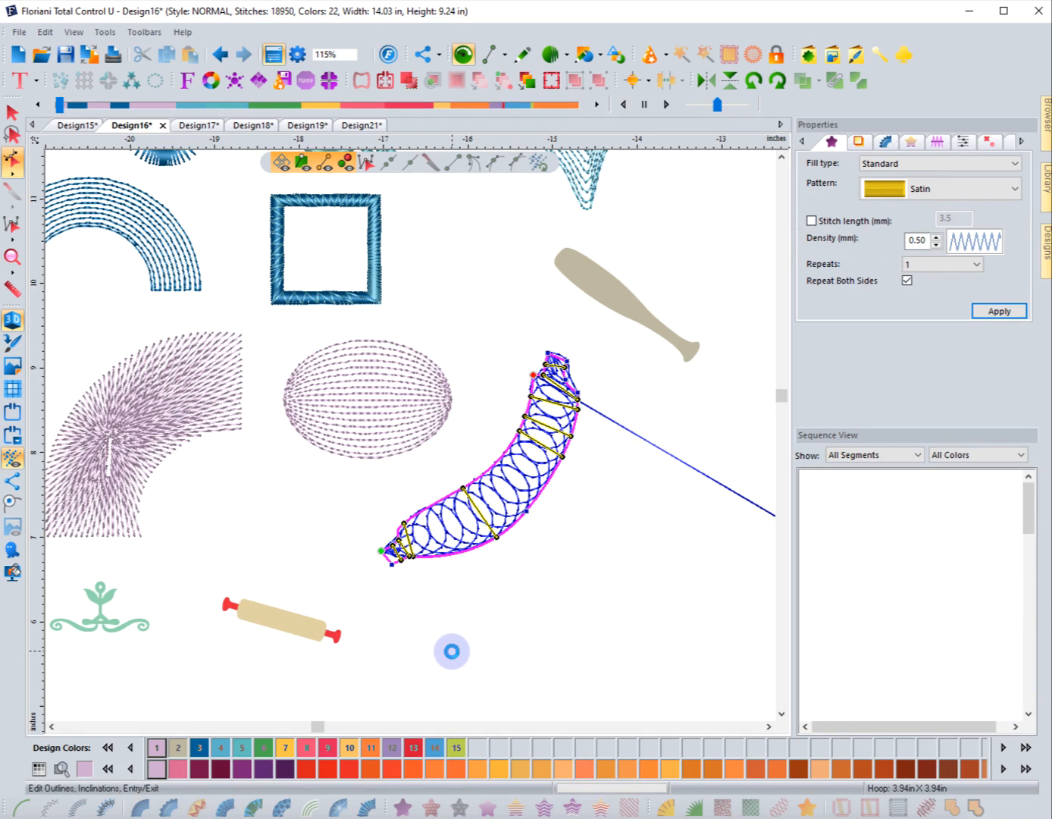
left_click(12, 111)
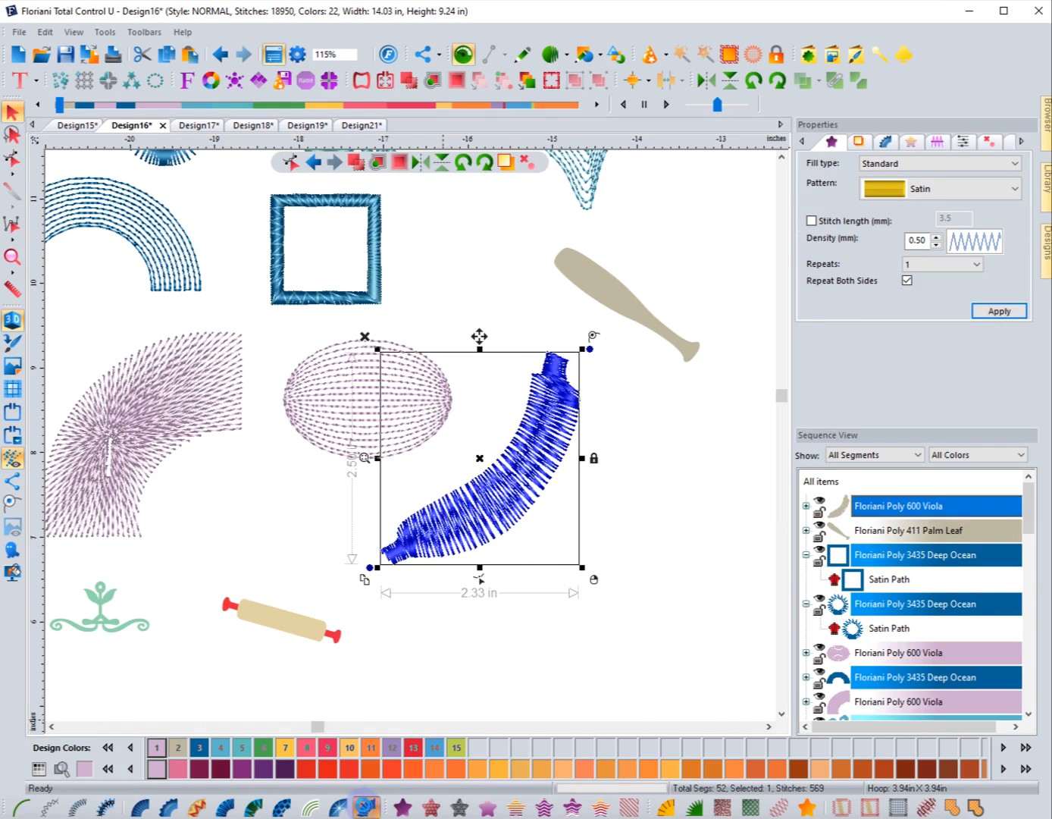
left_click(365, 805)
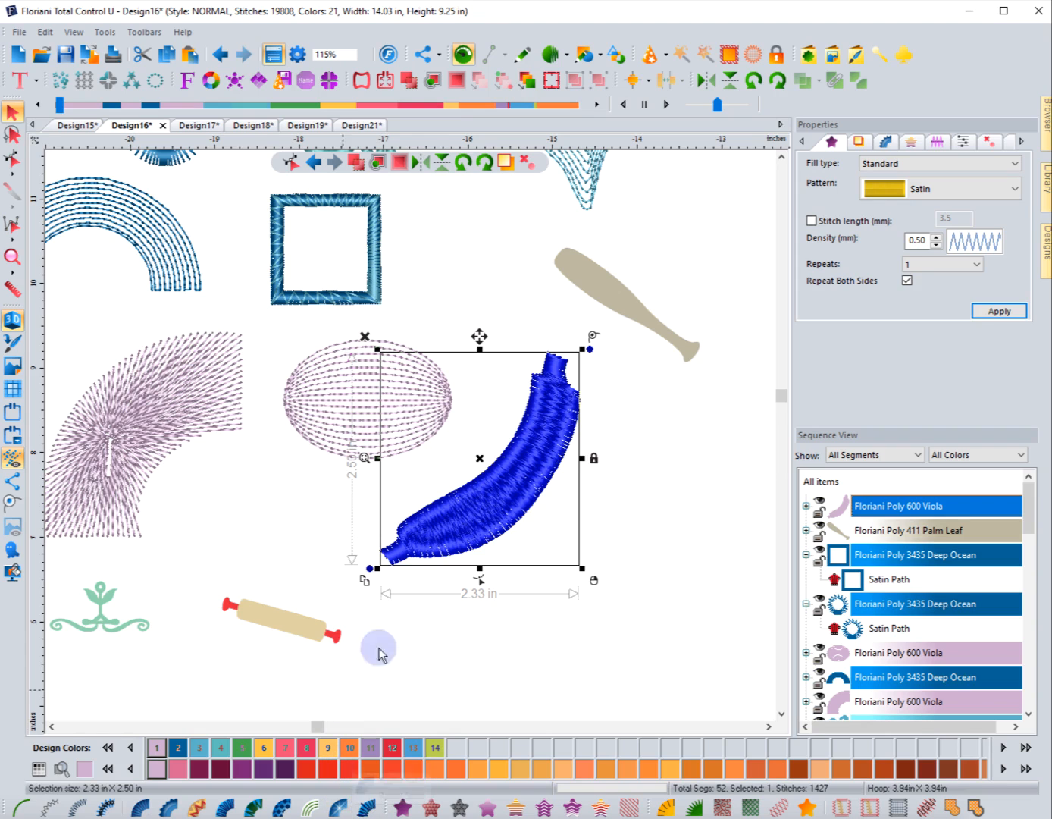
Convert the Palm Leaf baseball bat artwork to an Auto Satin fill and view it close up.
left_click(638, 325)
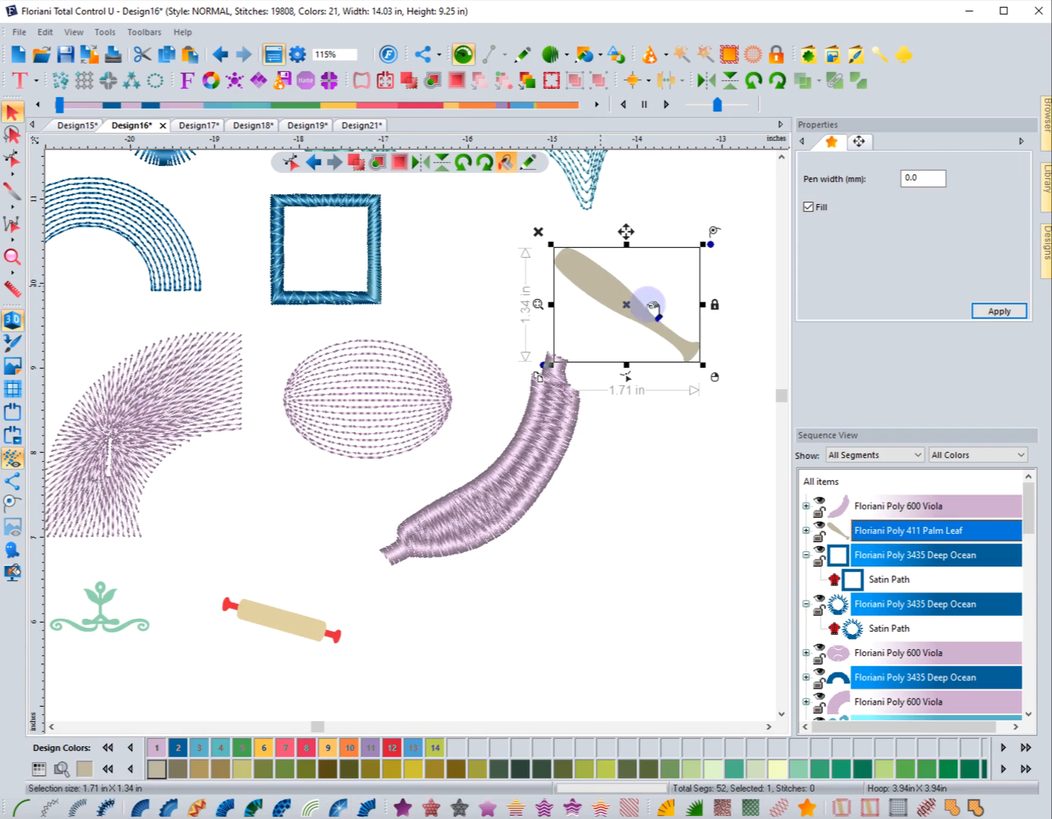
left_click(367, 806)
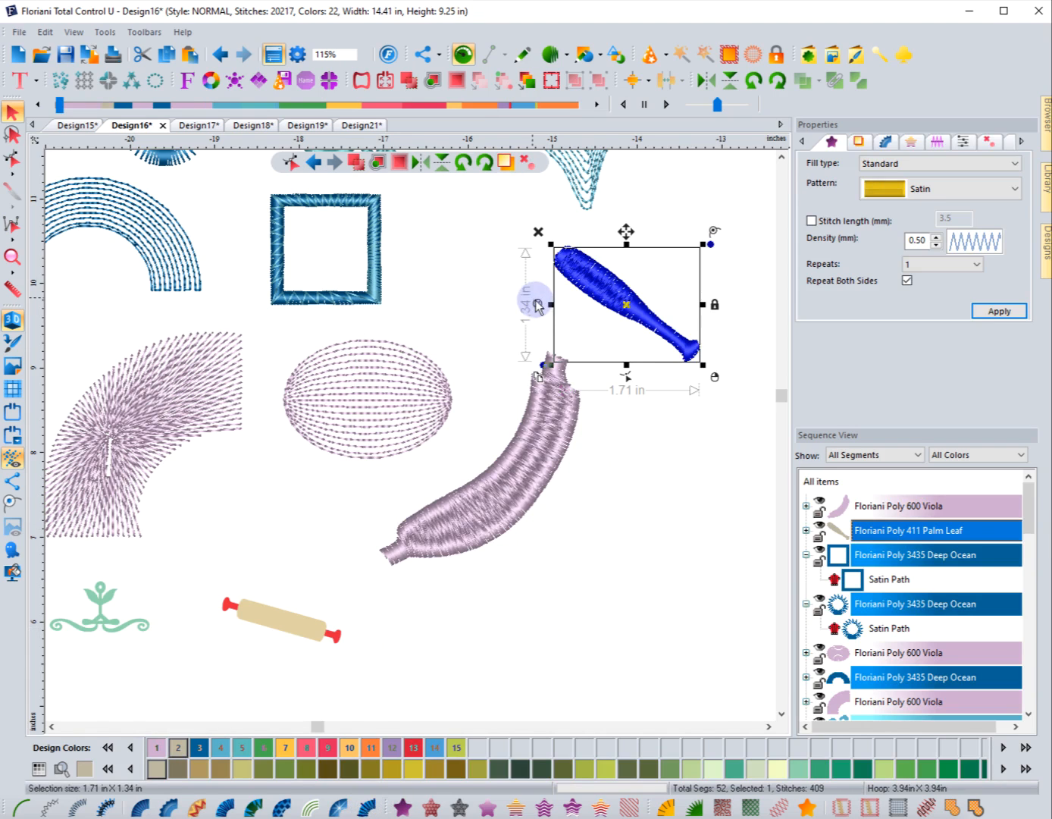
left_click(537, 305)
Realign the inclination line at the bat's knob end so it runs across the knob, and regenerate the stitches.
left_click(9, 162)
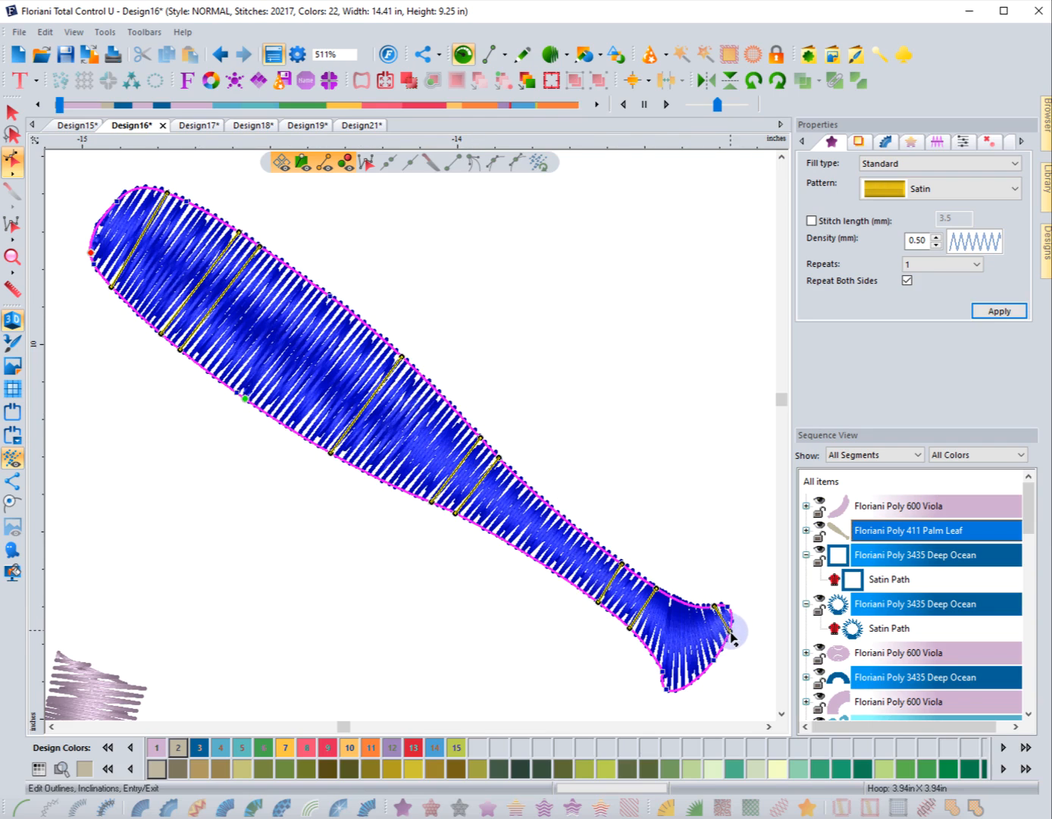
left_click_drag(731, 631, 641, 704)
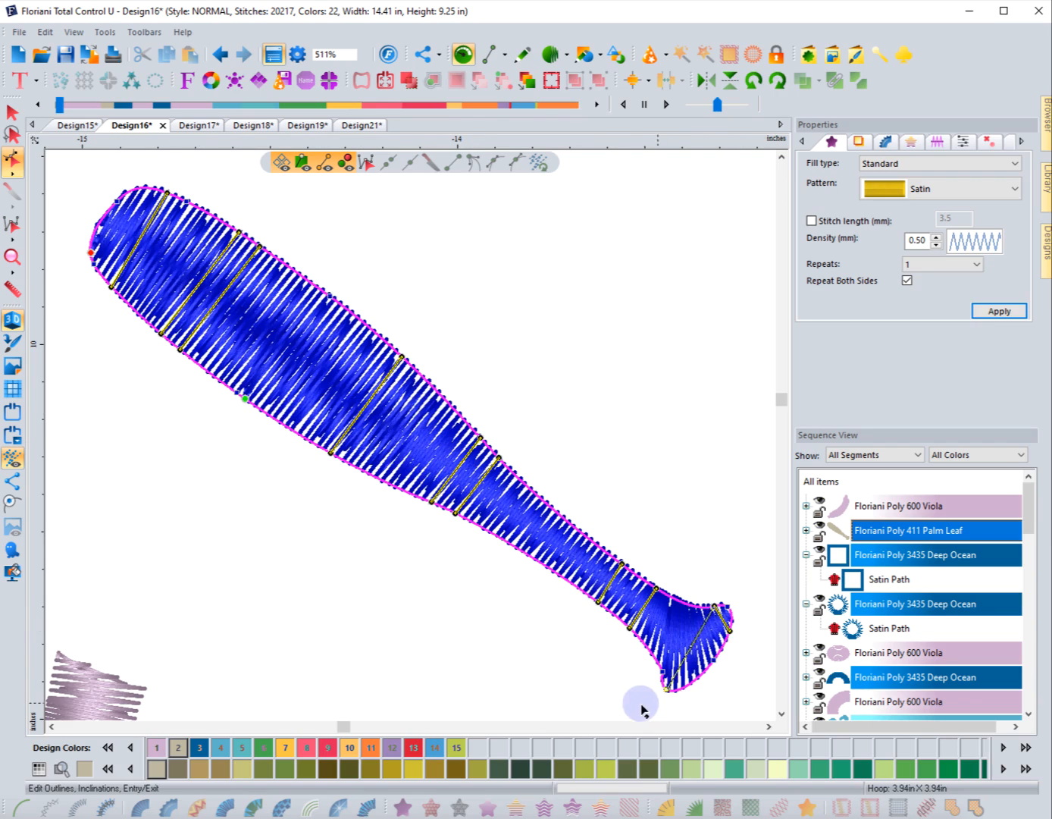
left_click(536, 668)
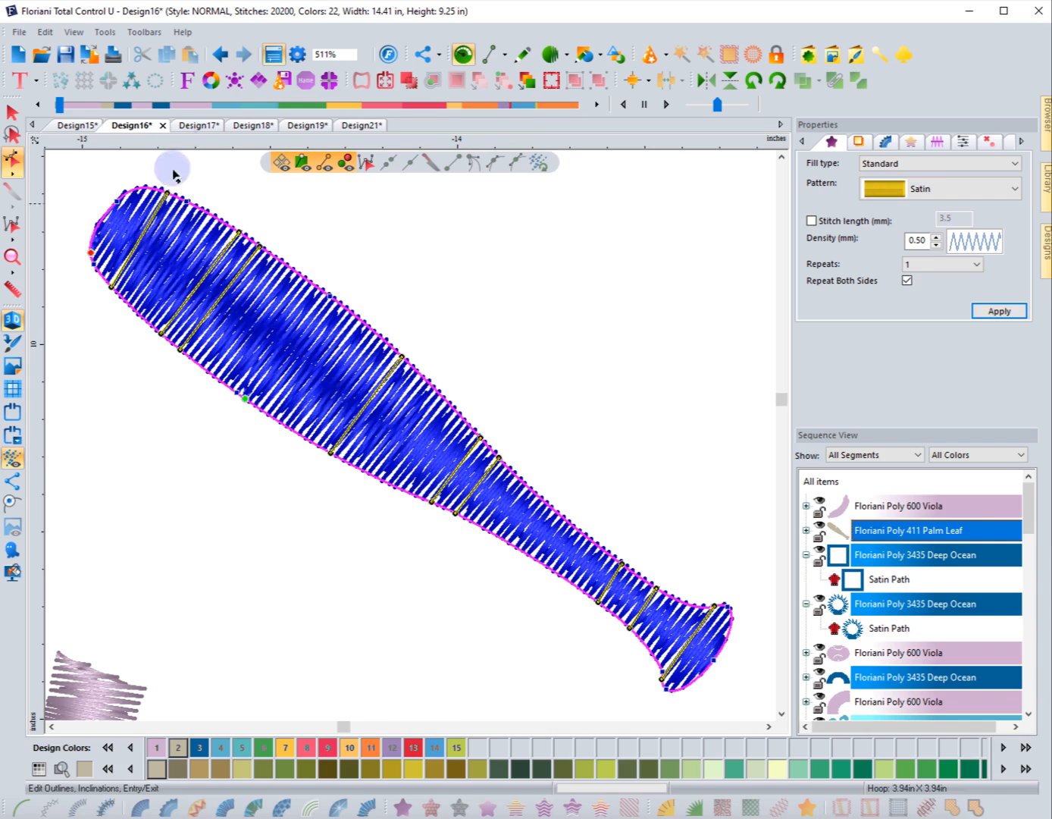
Undo the bat's inclination edit and its Auto Satin conversion.
left_click(219, 56)
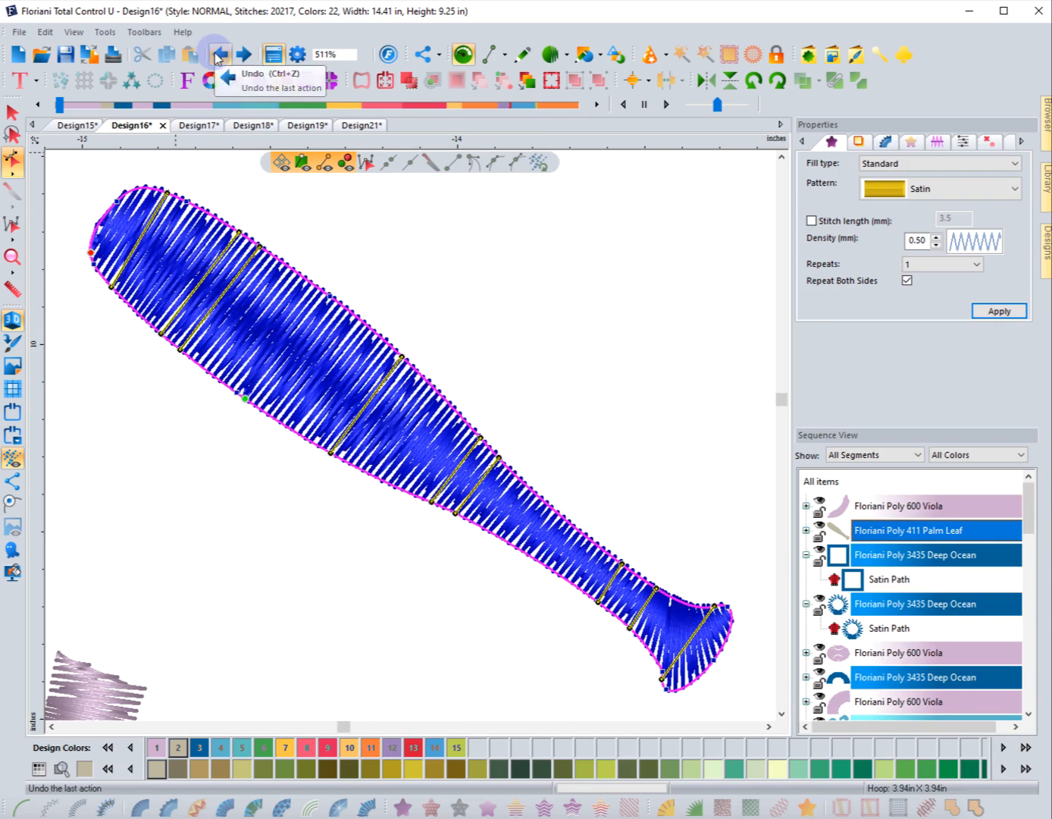
left_click(219, 54)
left_click(219, 55)
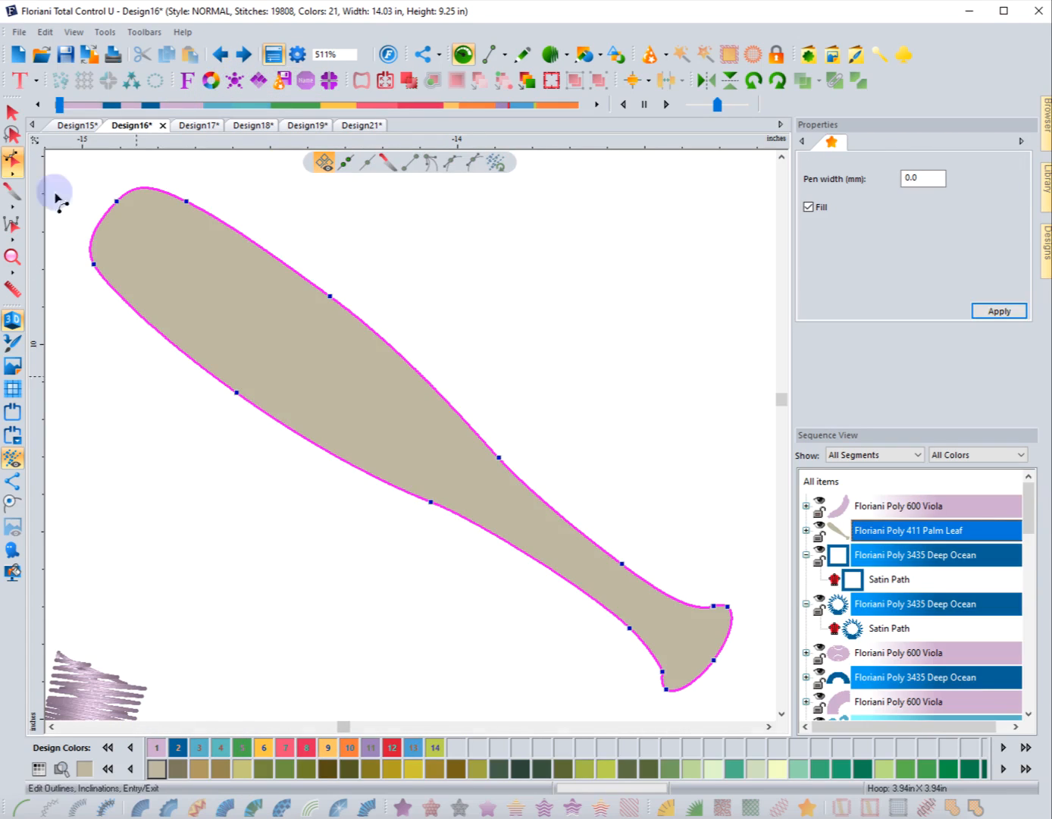
Convert the bat artwork to a manual Satin fill with one inclination line across each end, and generate its stitches.
left_click(13, 112)
left_click(147, 806)
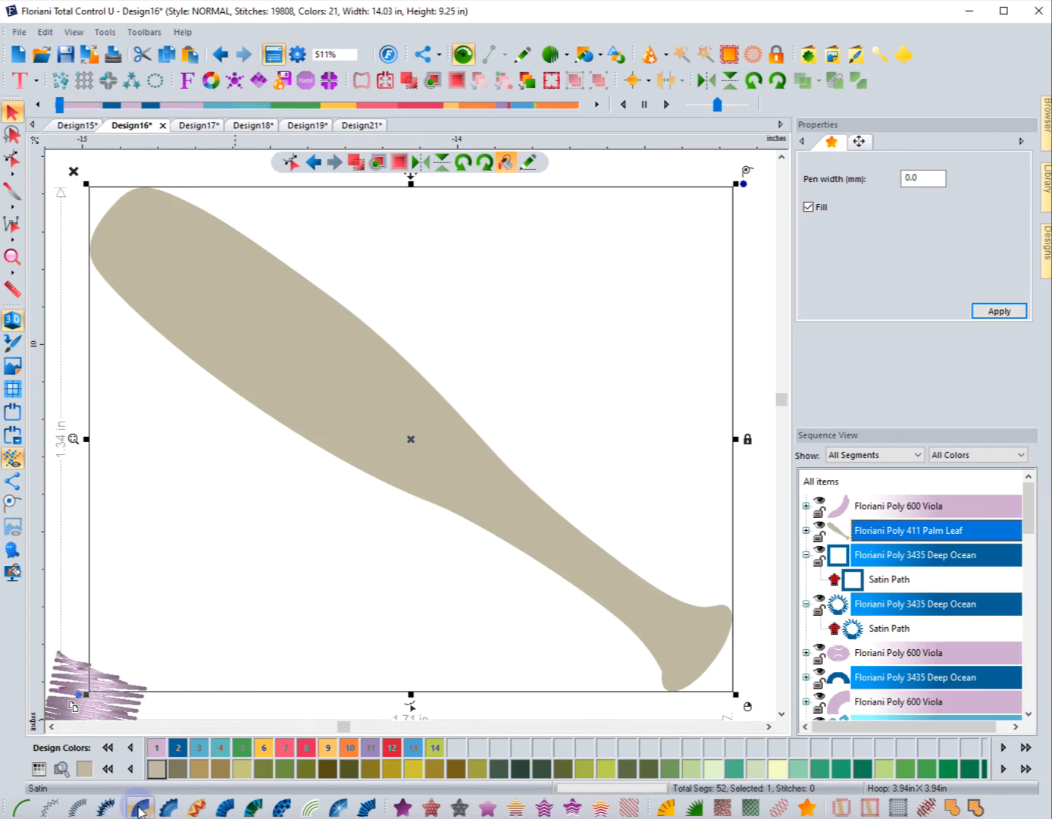
left_click(158, 201)
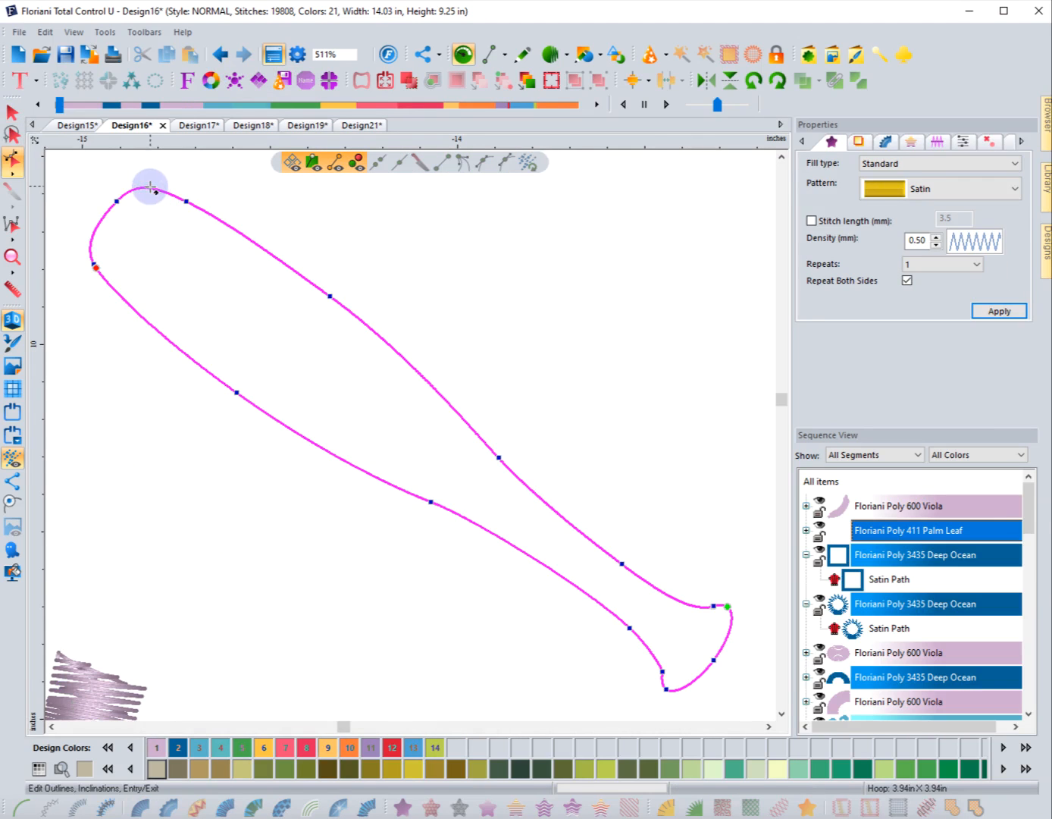
left_click(149, 187)
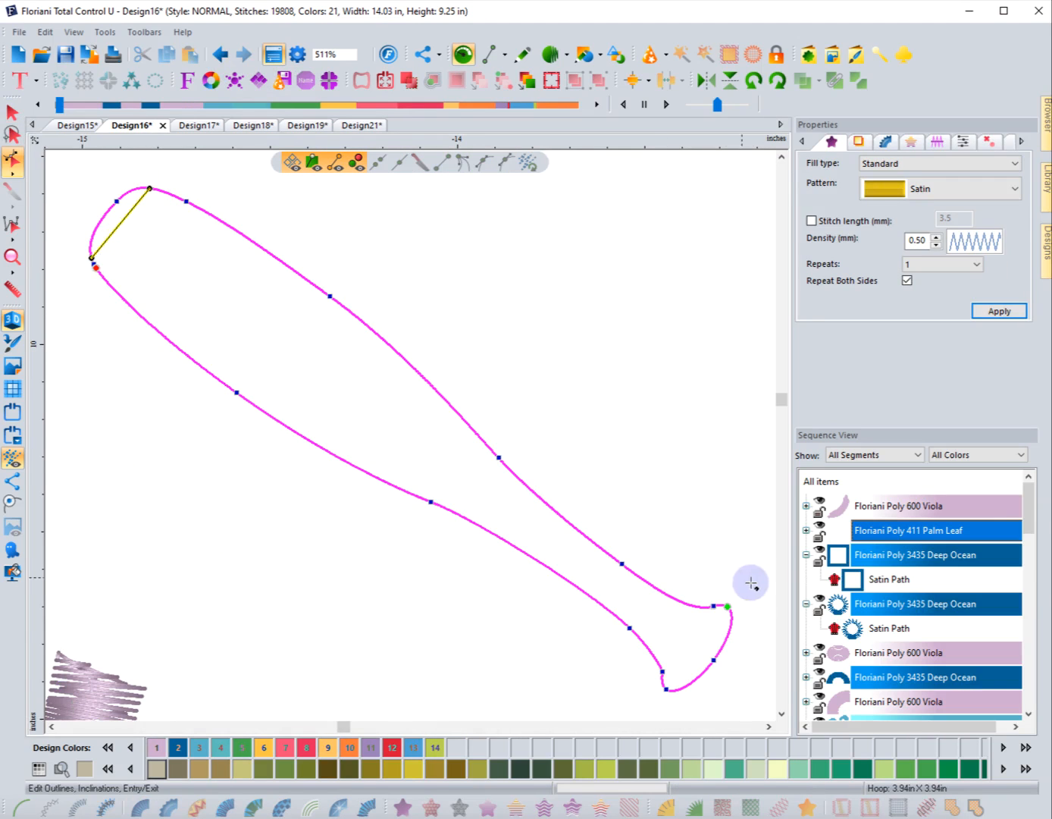
left_click(667, 688)
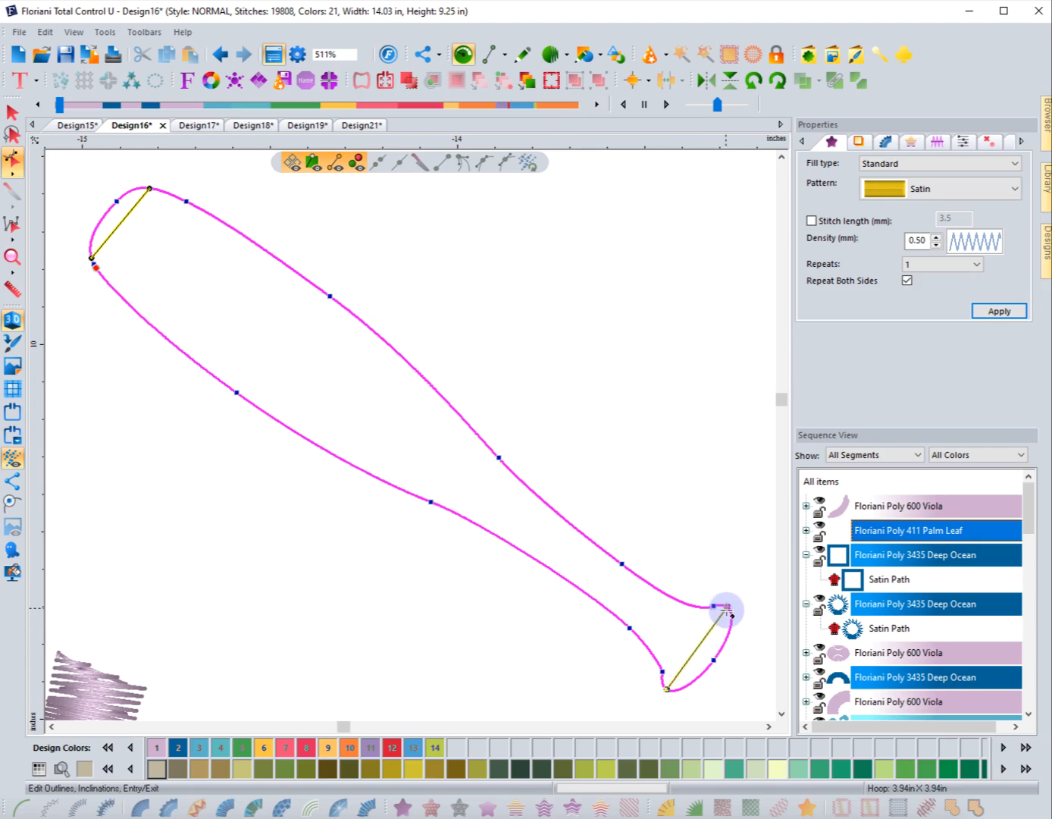
right_click(630, 423)
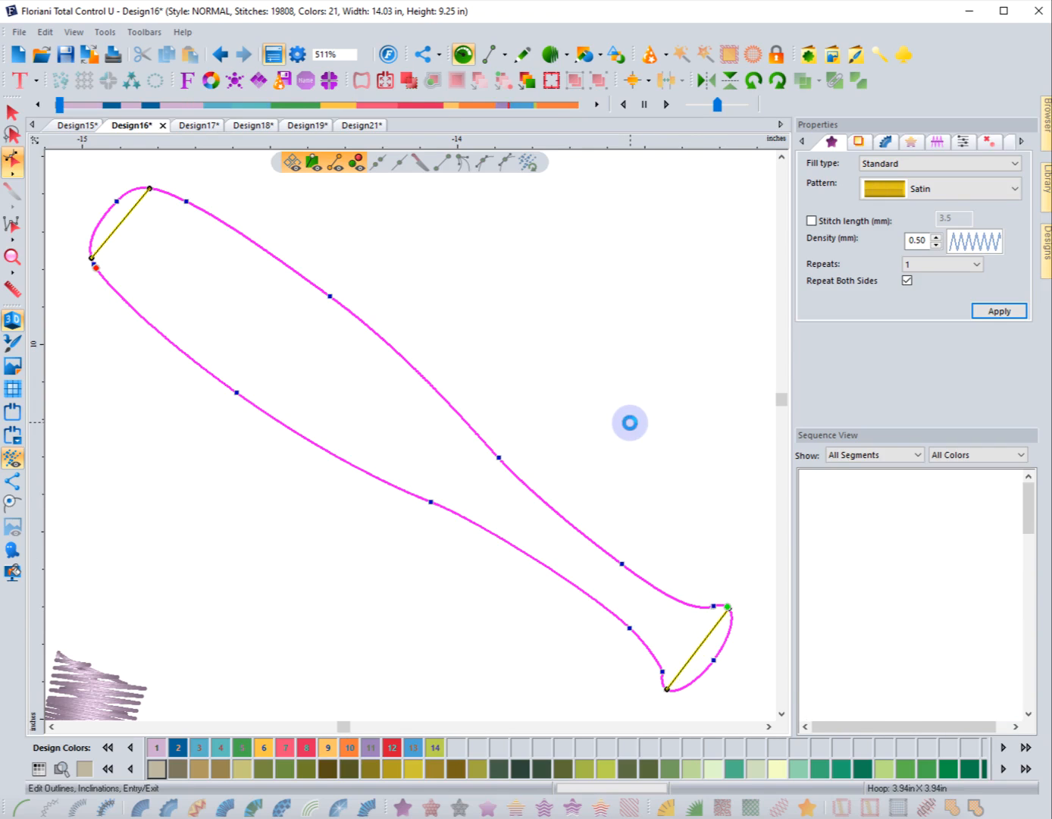
left_click(629, 424)
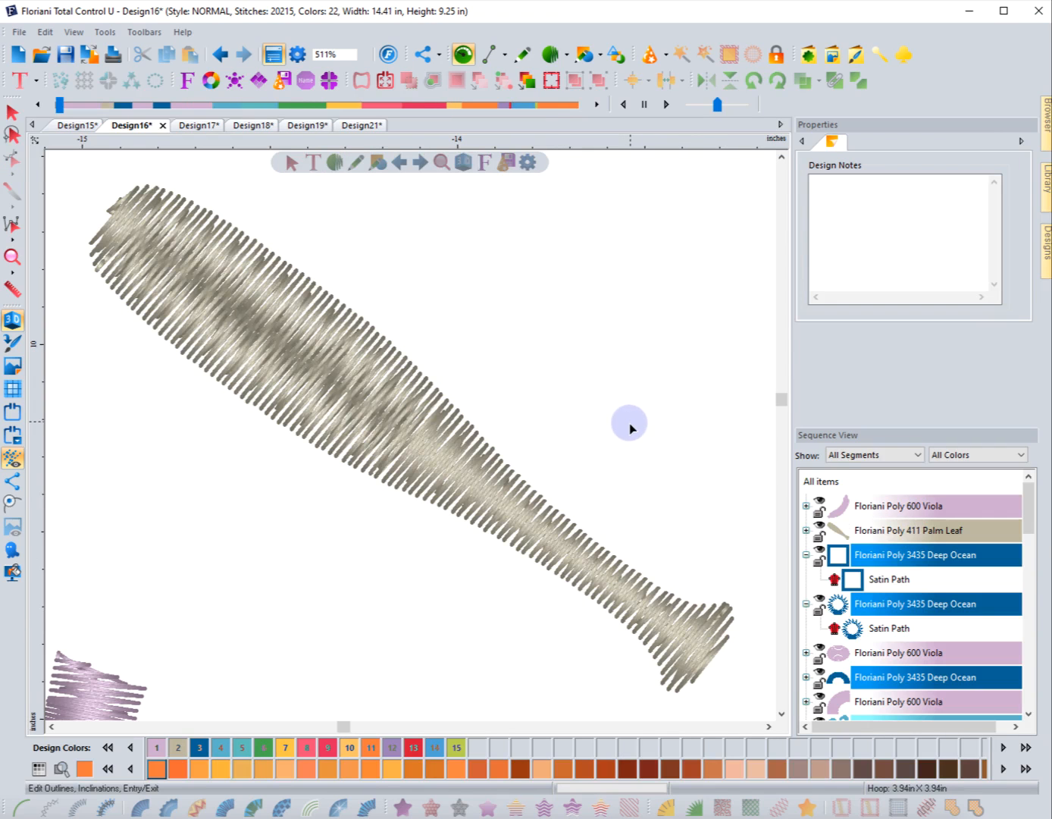
Examine the bat's satin stitches with and without its outline and inclination lines displayed.
left_click(227, 235)
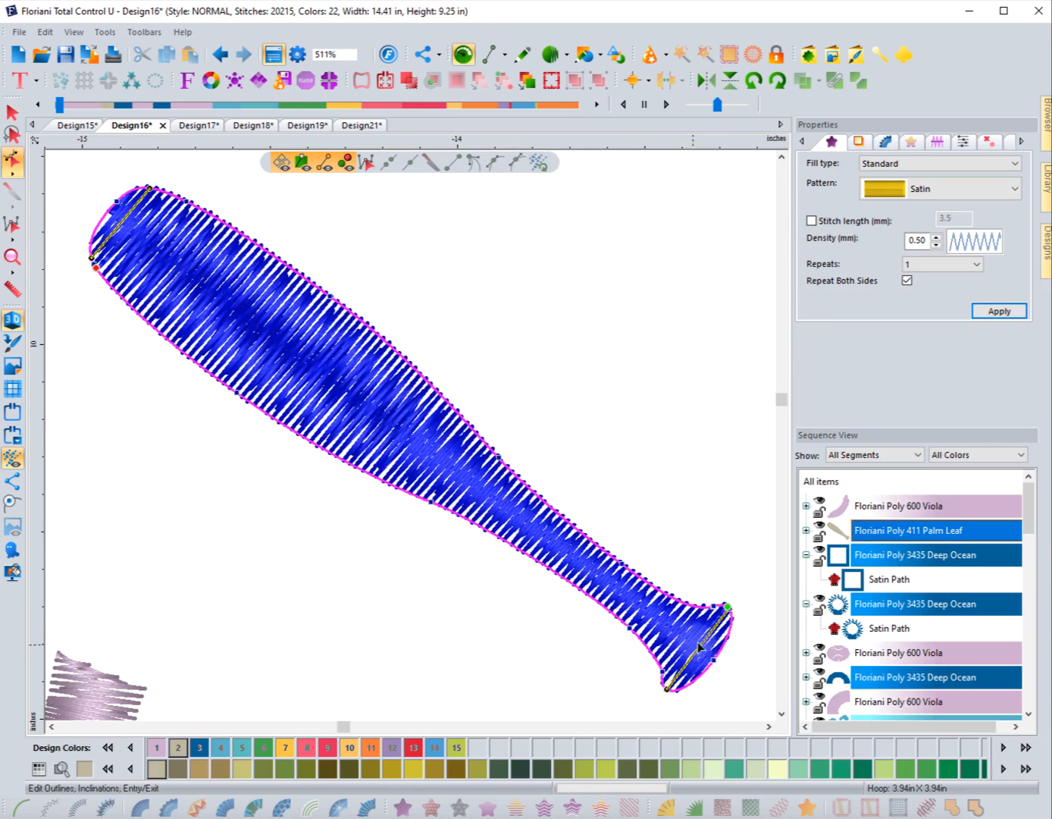
left_click(320, 537)
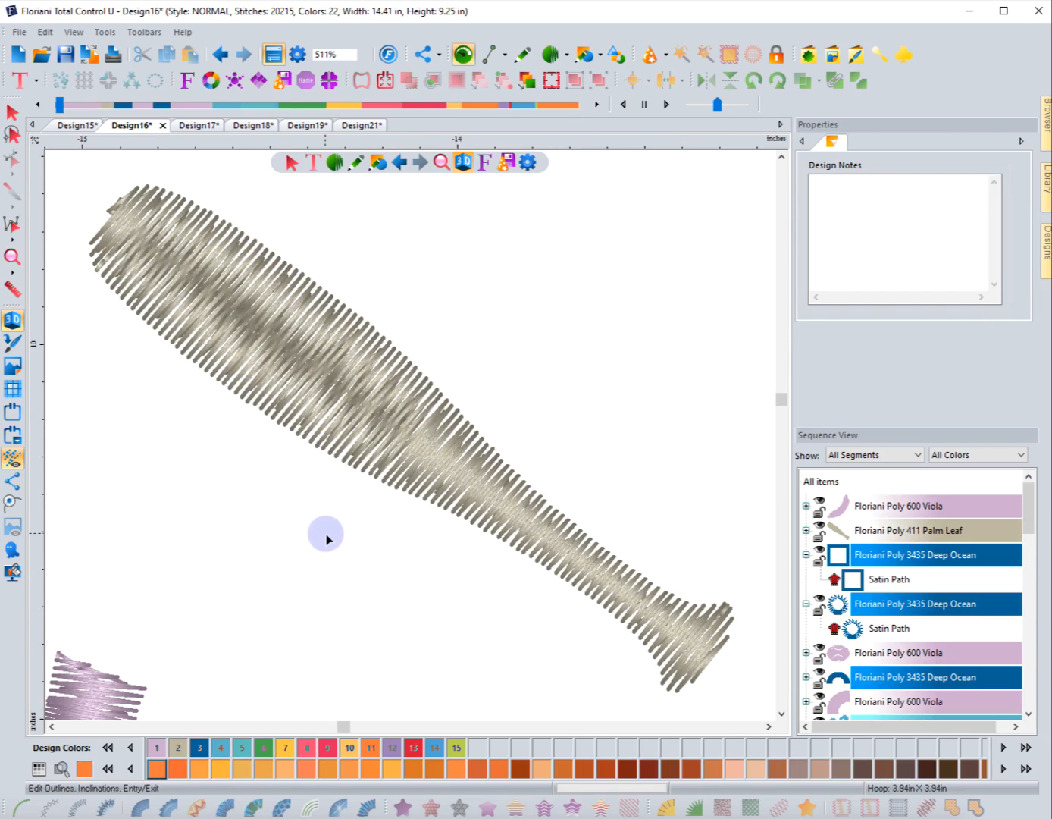
left_click(331, 462)
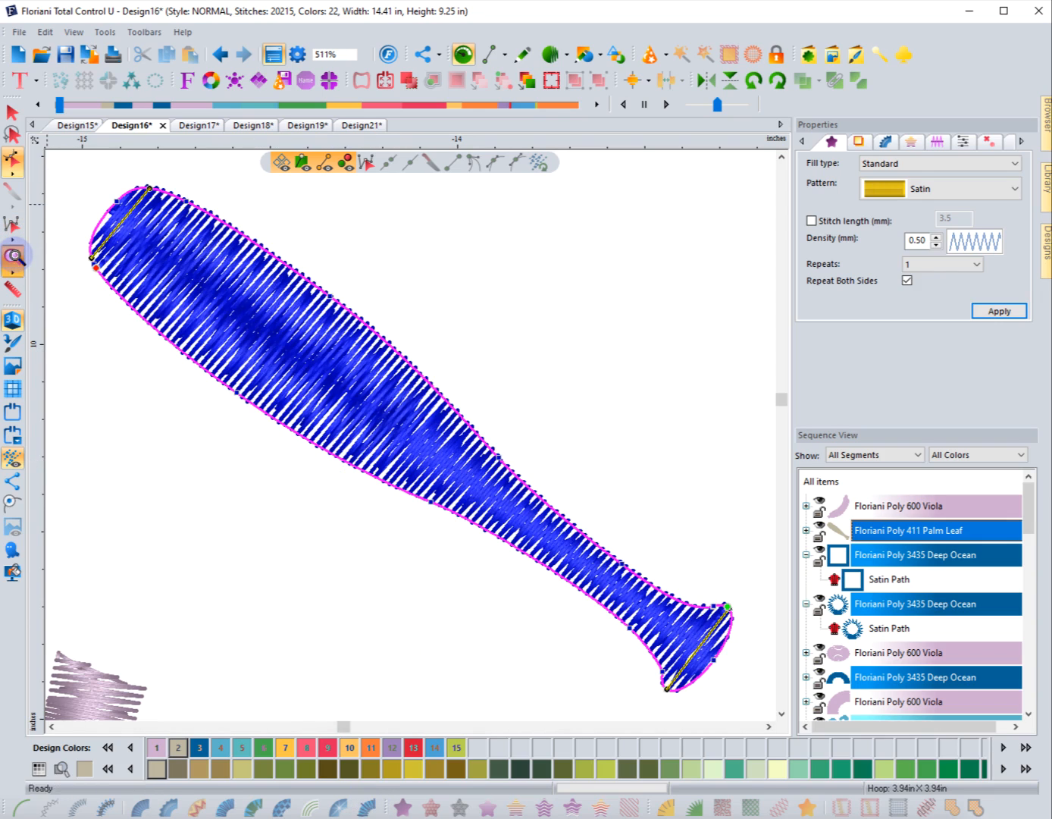
Display the automatic inclination lines on the teal swirl to examine how its satin stitches are angled.
left_click(13, 257)
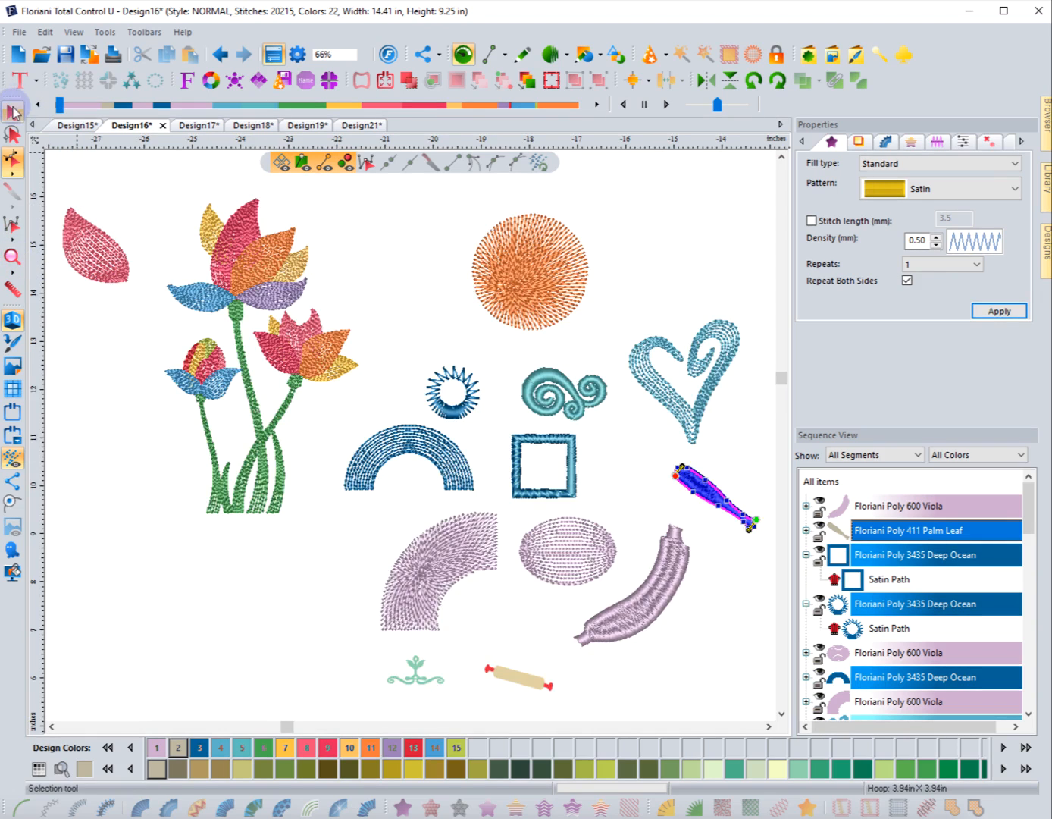
left_click(13, 112)
left_click(709, 496)
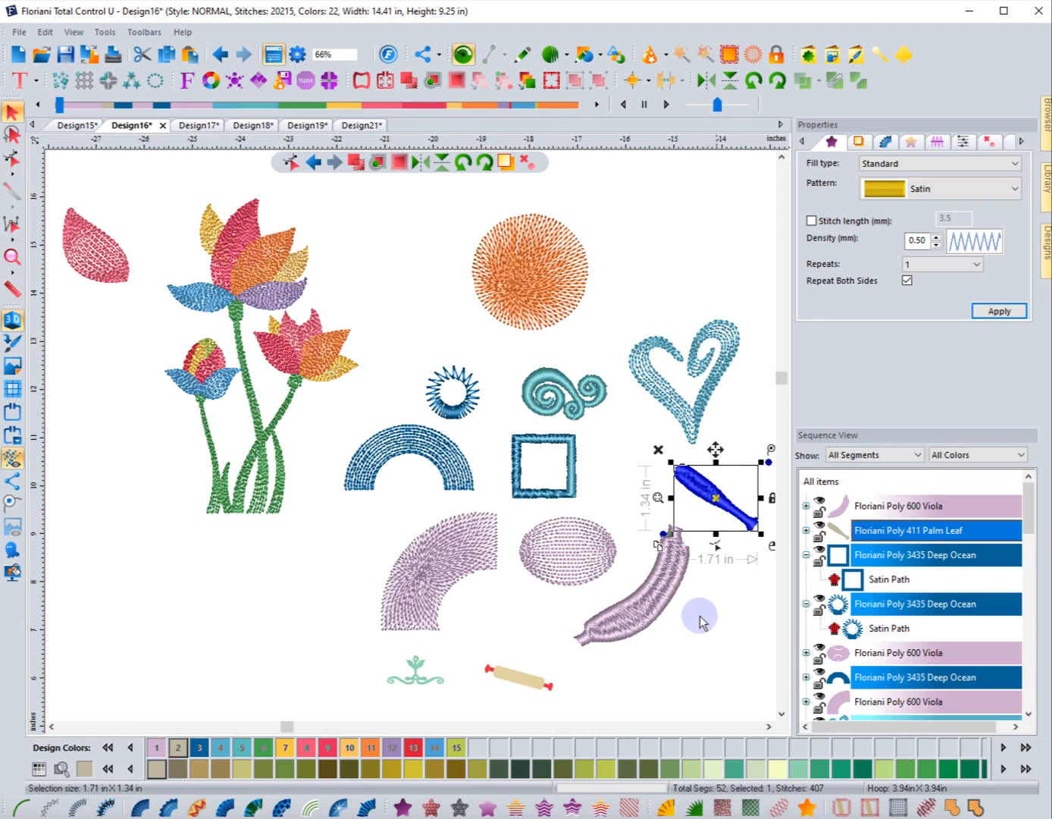
left_click(599, 412)
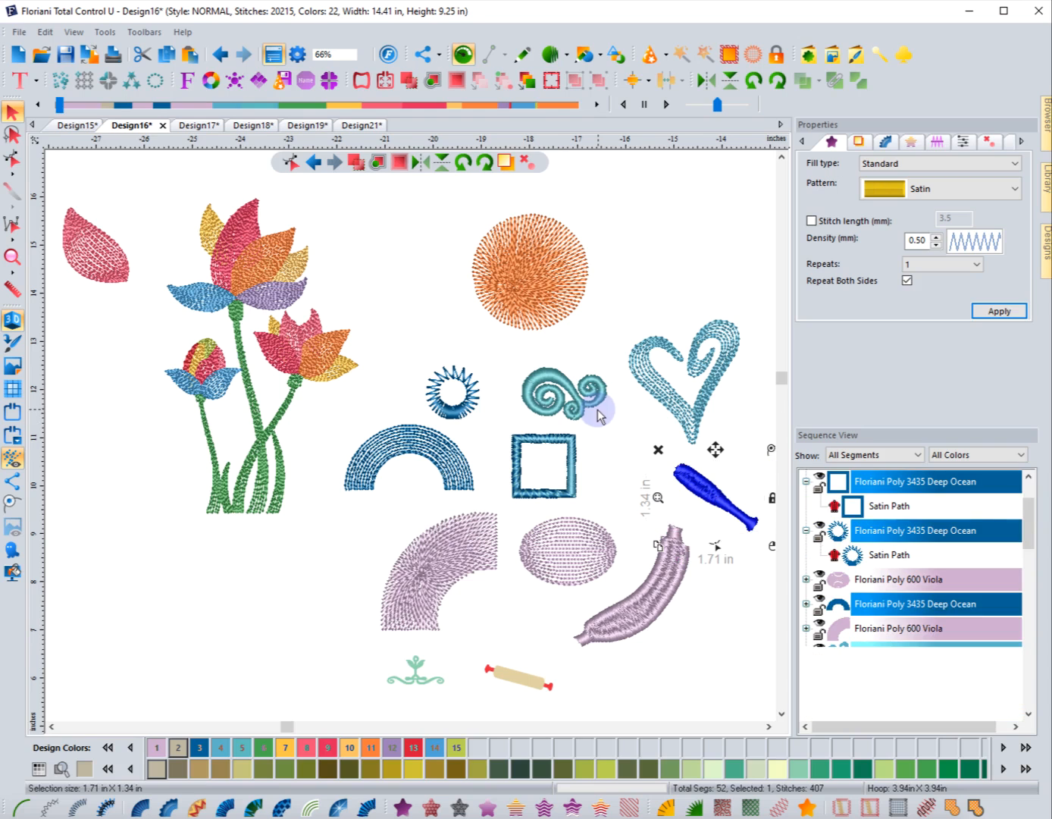
left_click(507, 394)
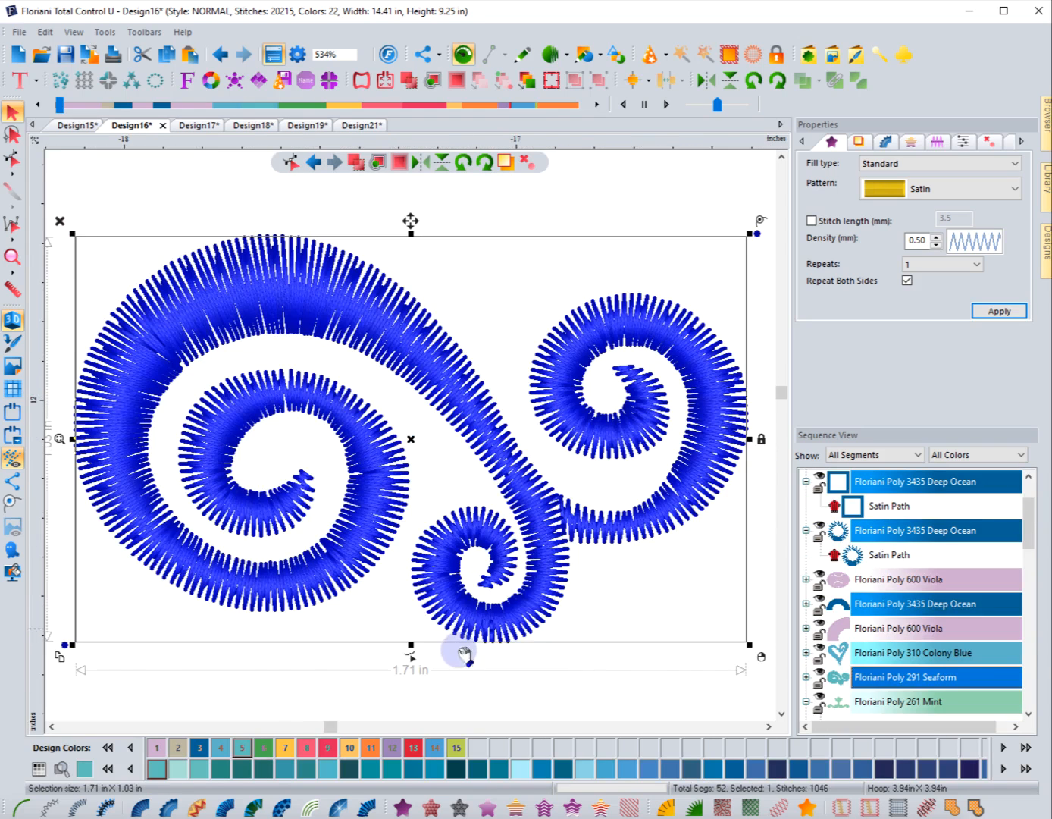
left_click(406, 661)
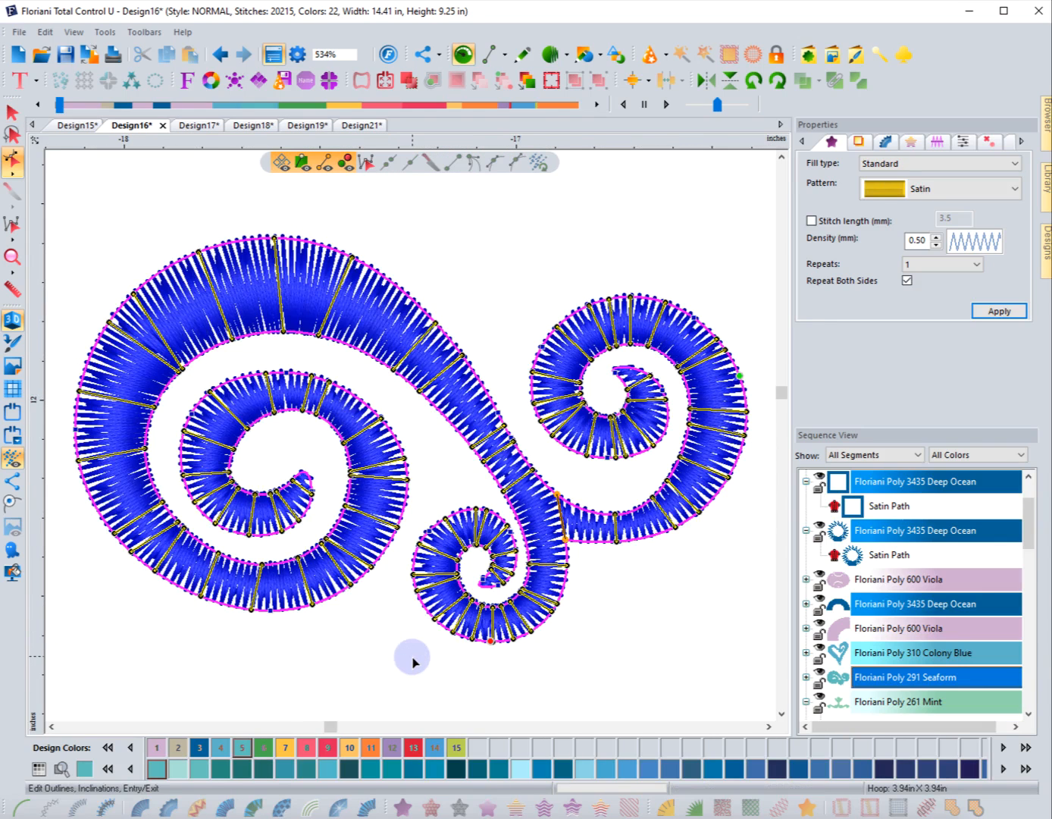
Try to delete automatic inclination lines from the swirl's large spiral.
right_click(407, 463)
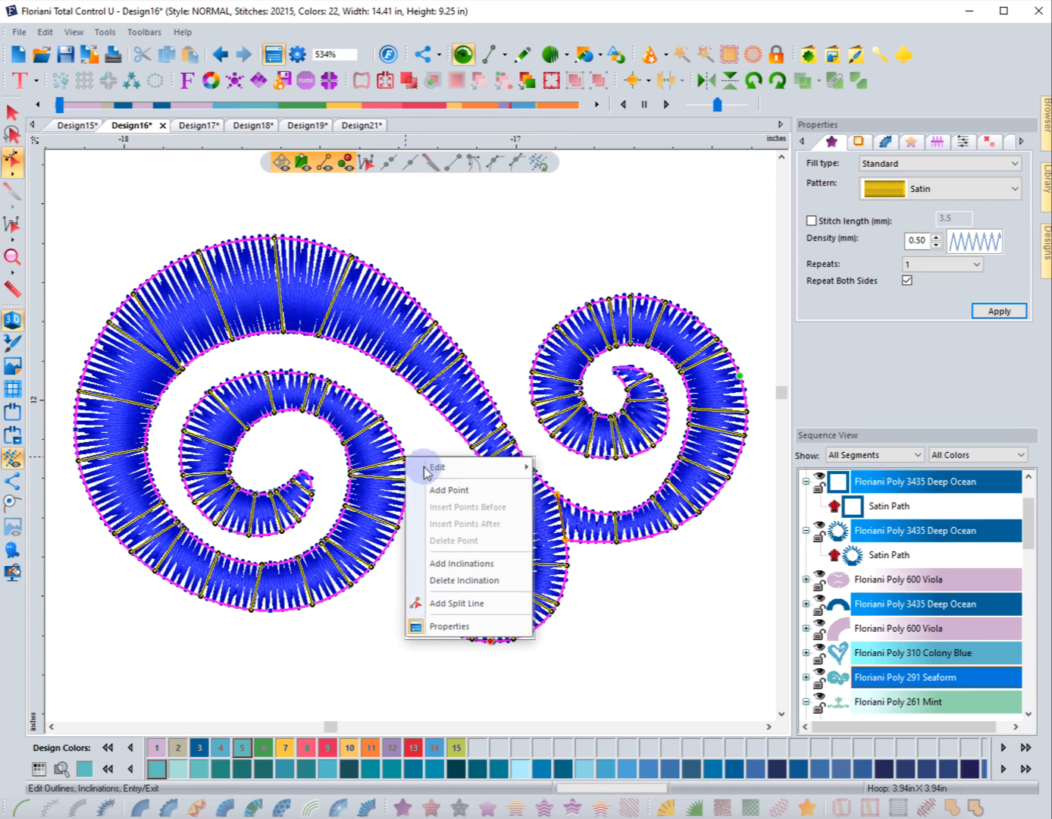
left_click(455, 579)
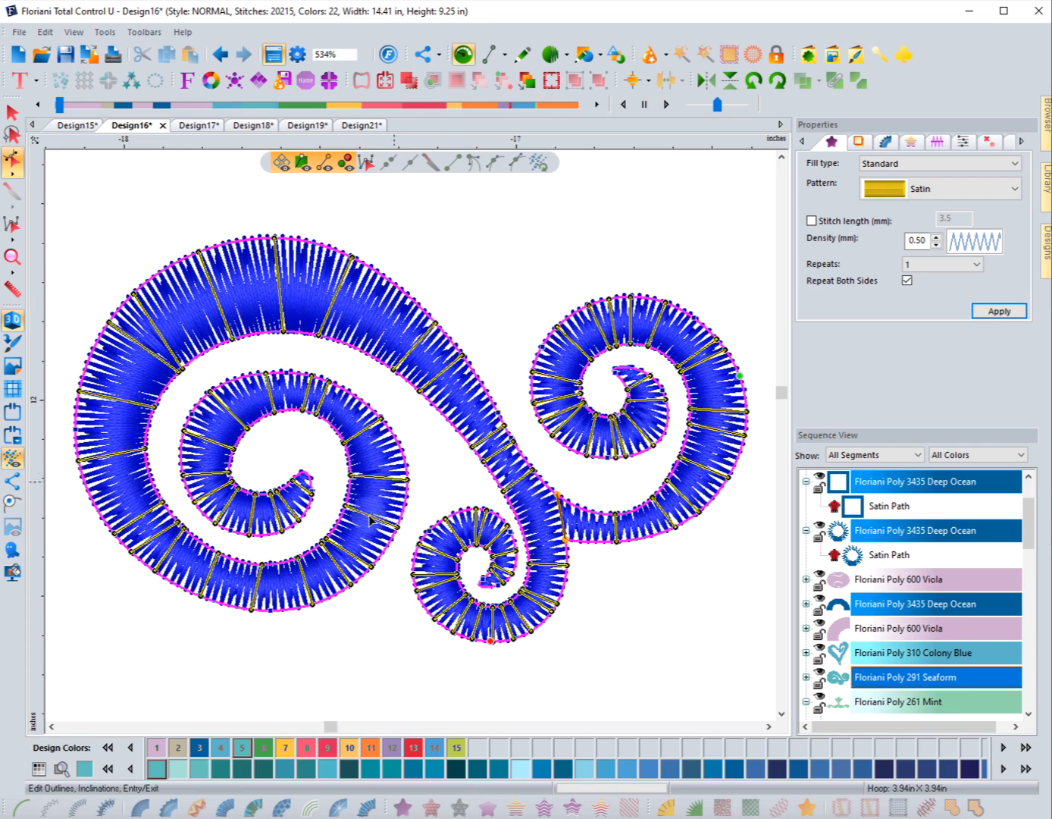
right_click(302, 522)
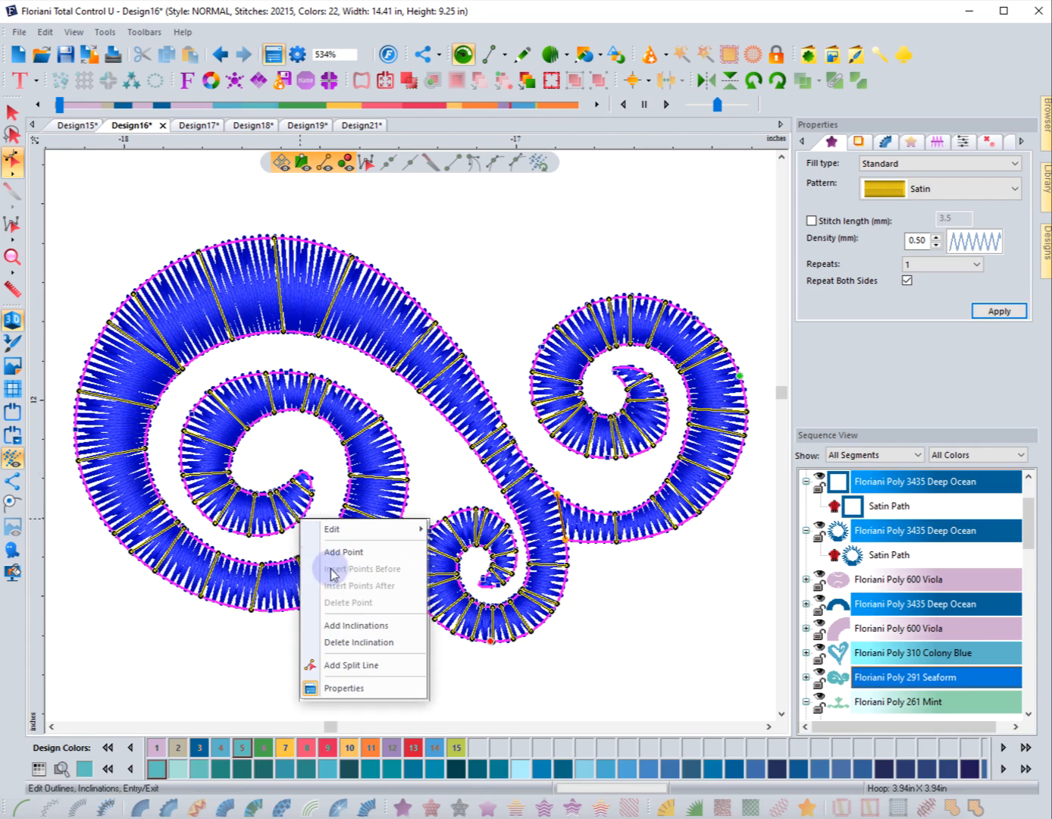
left_click(347, 642)
left_click(347, 642)
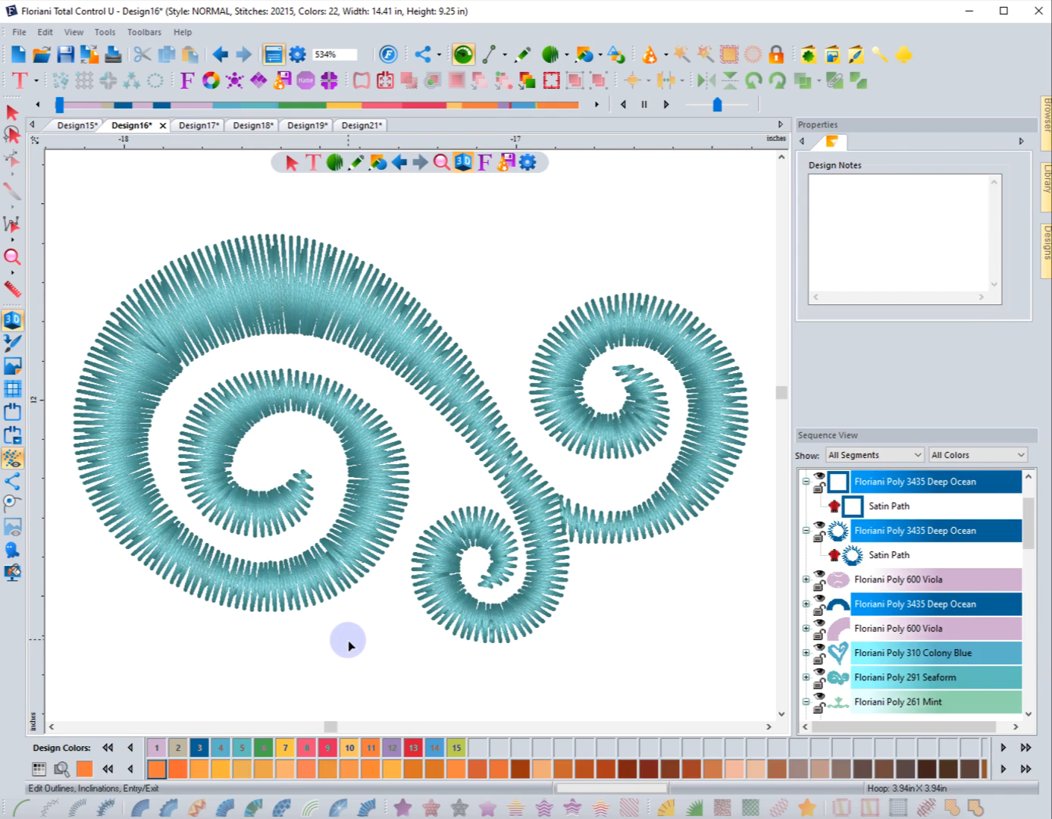
double_click(203, 359)
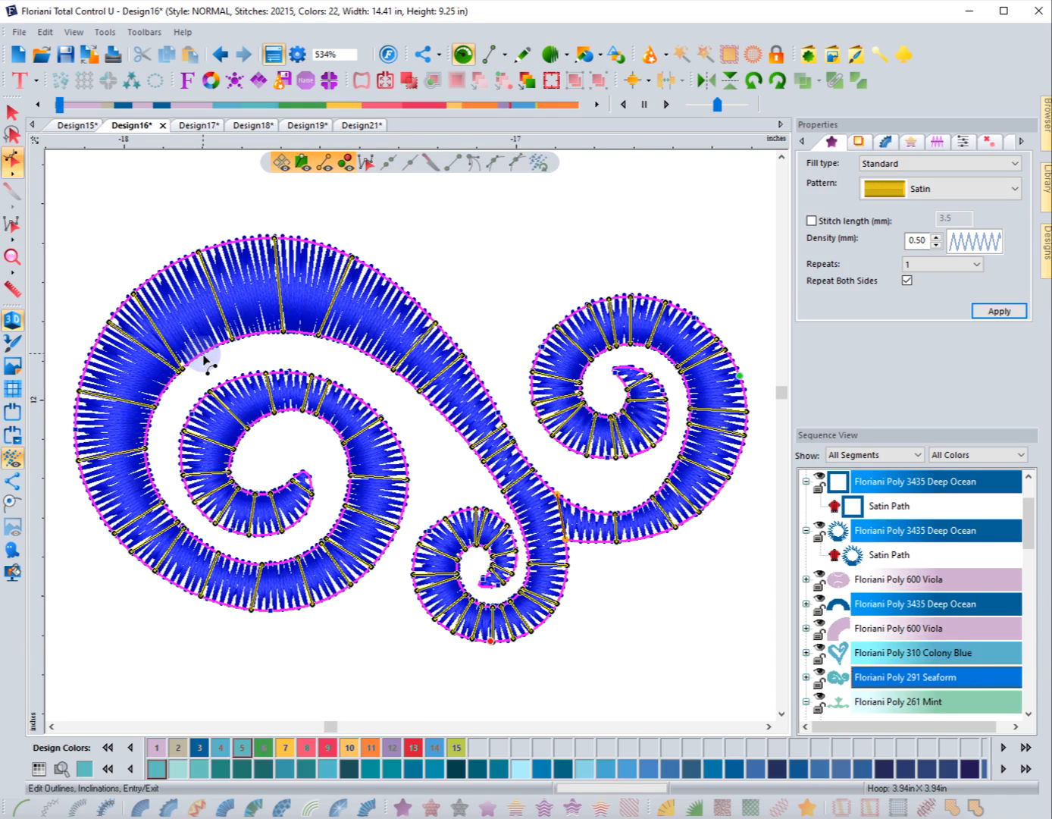
Convert the swirl back to artwork and apply a manual Satin fill to it.
left_click(11, 112)
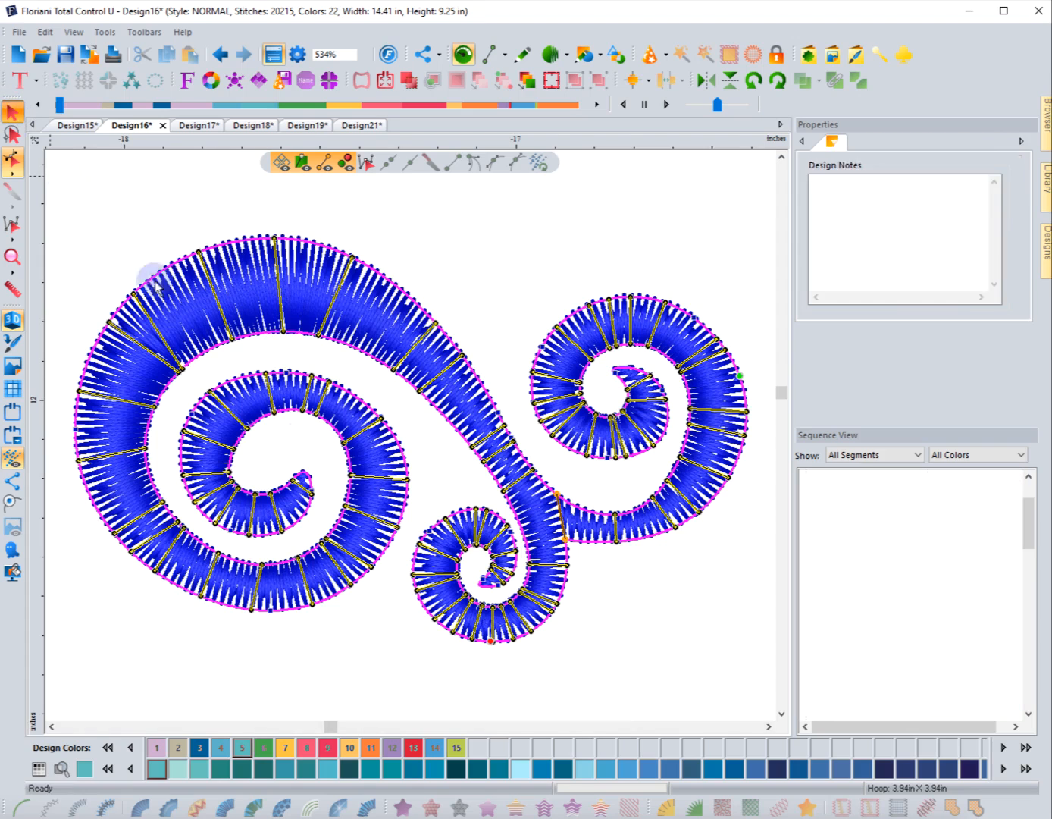
left_click(155, 284)
left_click(806, 809)
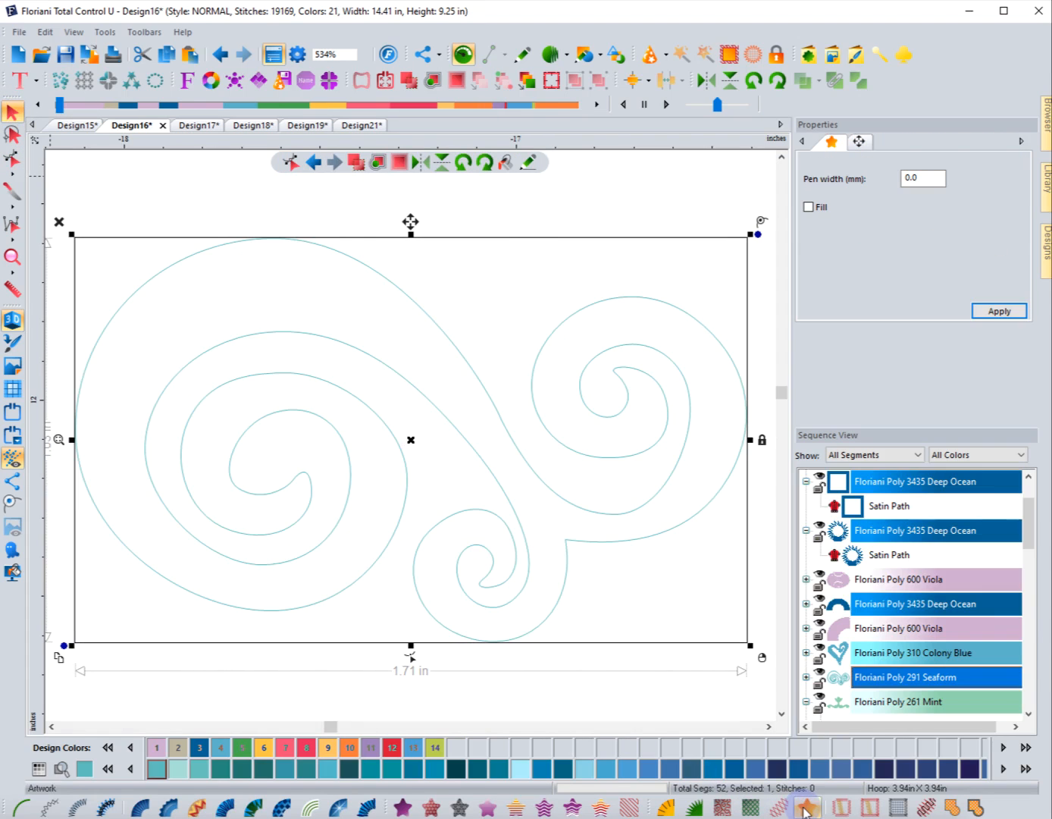
left_click(141, 807)
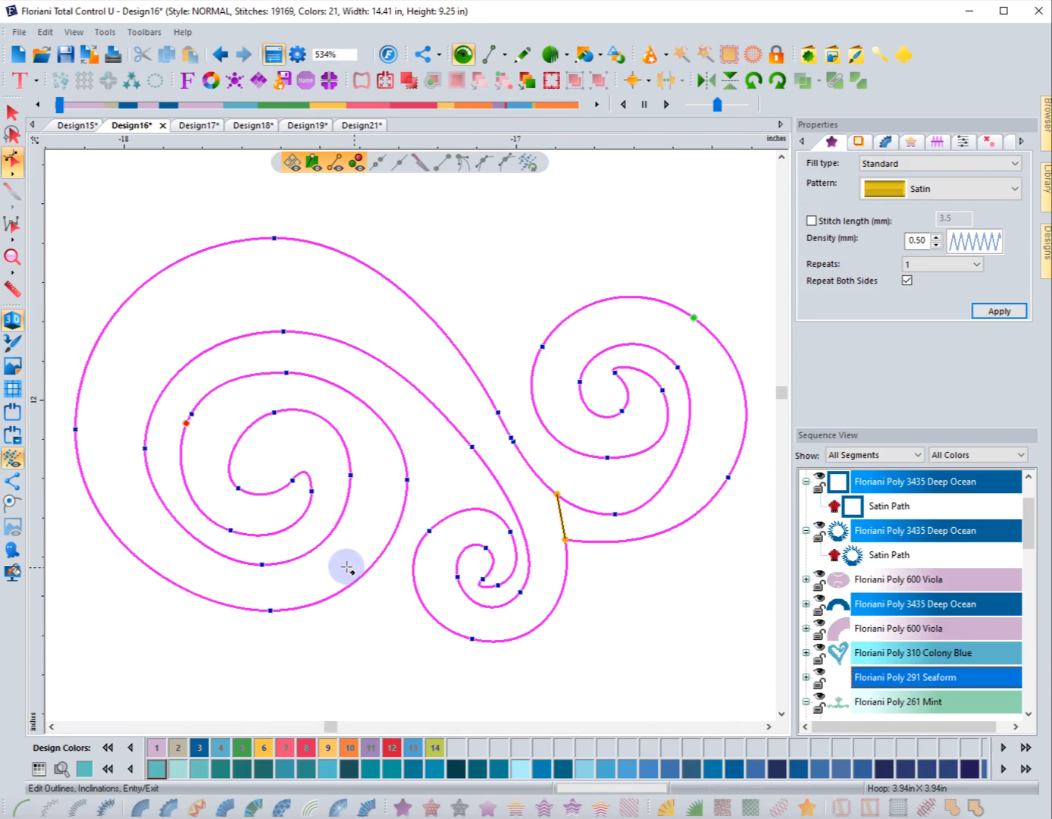
Place five inclination lines across the large spiral's inner coil, from its curled tip round to the lower bend.
left_click(306, 492)
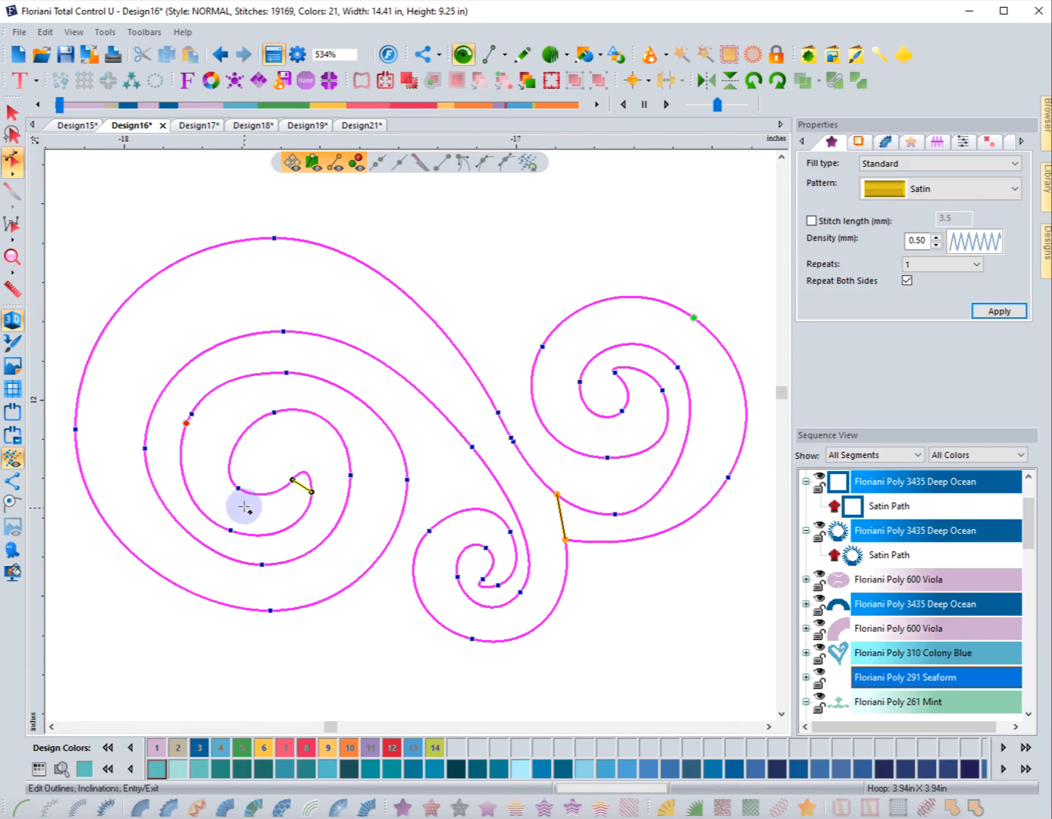
left_click(238, 488)
left_click(218, 525)
left_click(242, 437)
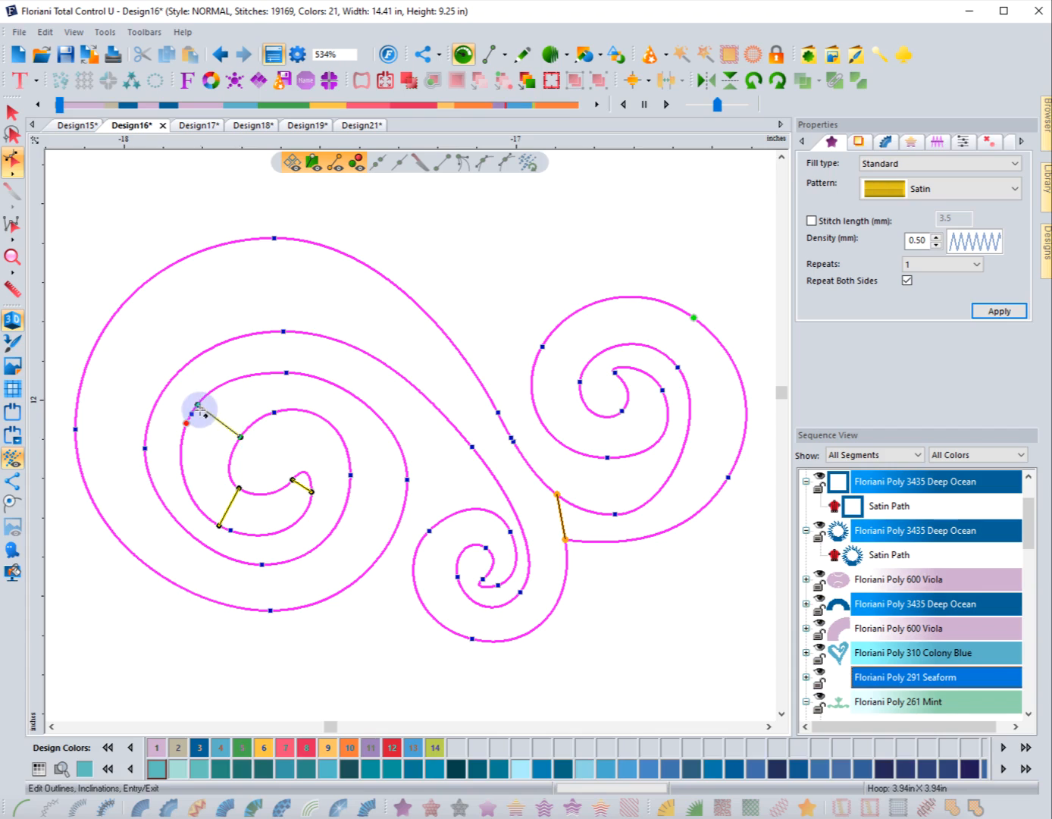
left_click(197, 407)
left_click(323, 417)
left_click(348, 391)
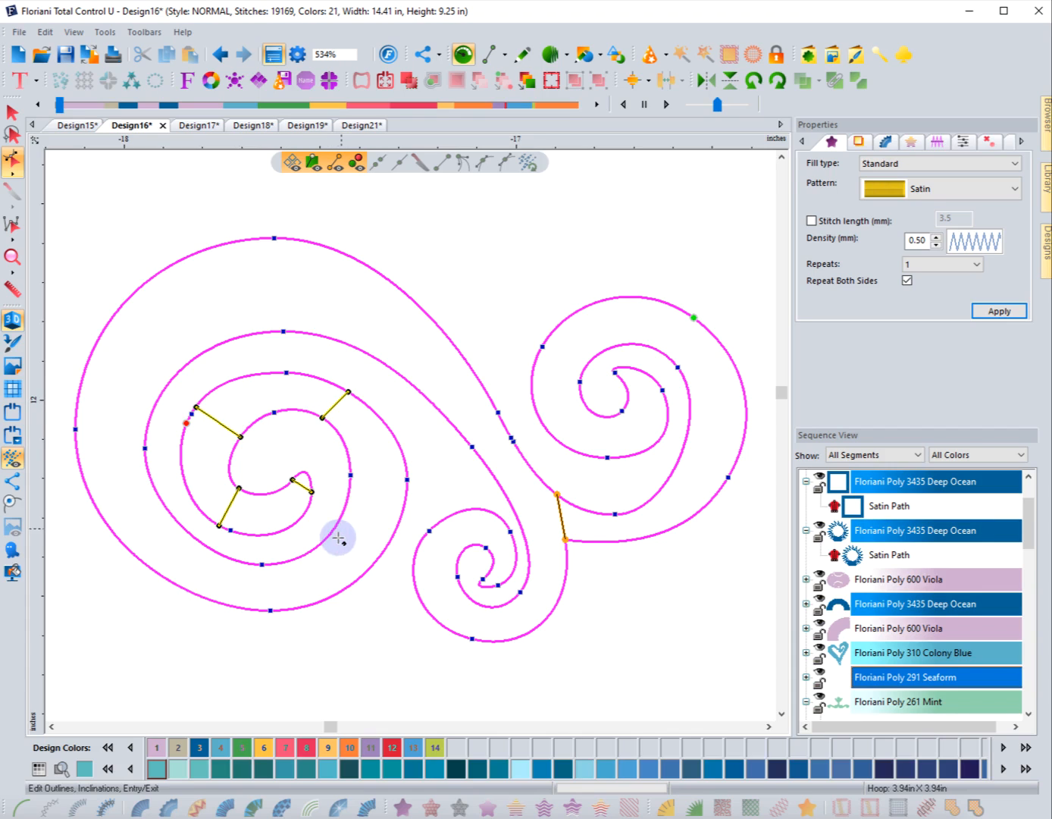
left_click(331, 532)
left_click(367, 569)
Place four inclination lines across the large spiral's outer band, from its lower bend over the crest to the narrowing stem.
left_click(191, 535)
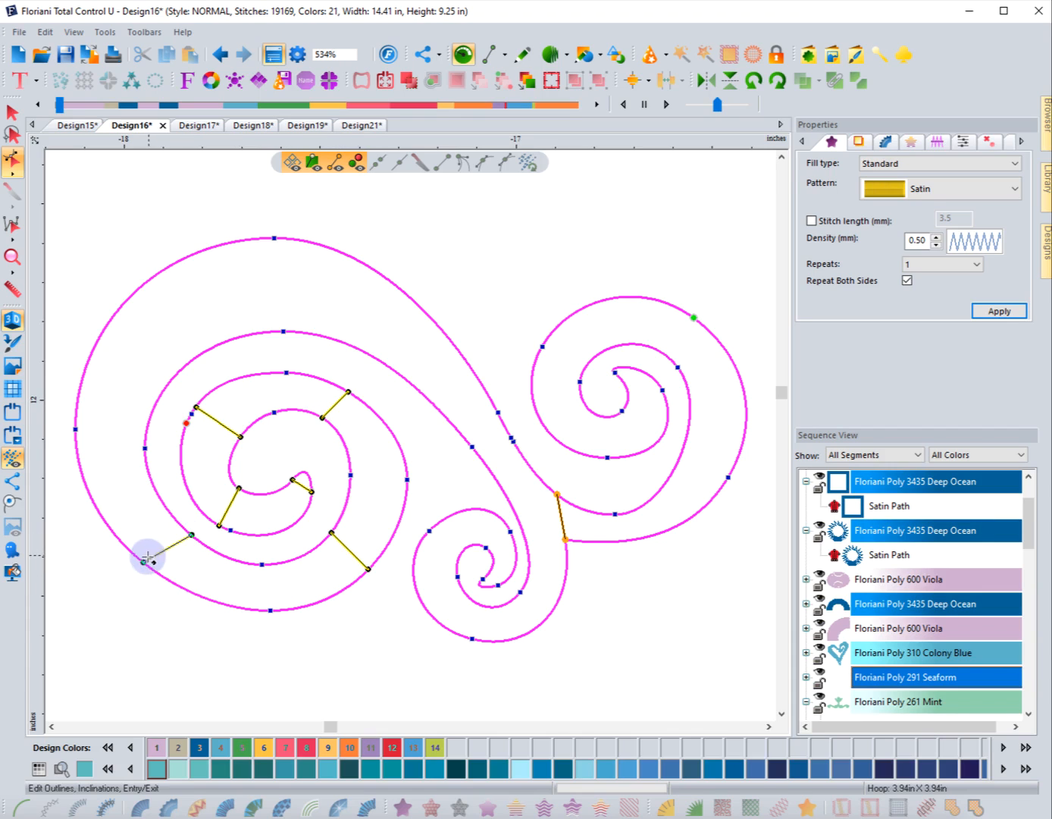
left_click(143, 561)
left_click(86, 365)
left_click(158, 398)
left_click(270, 332)
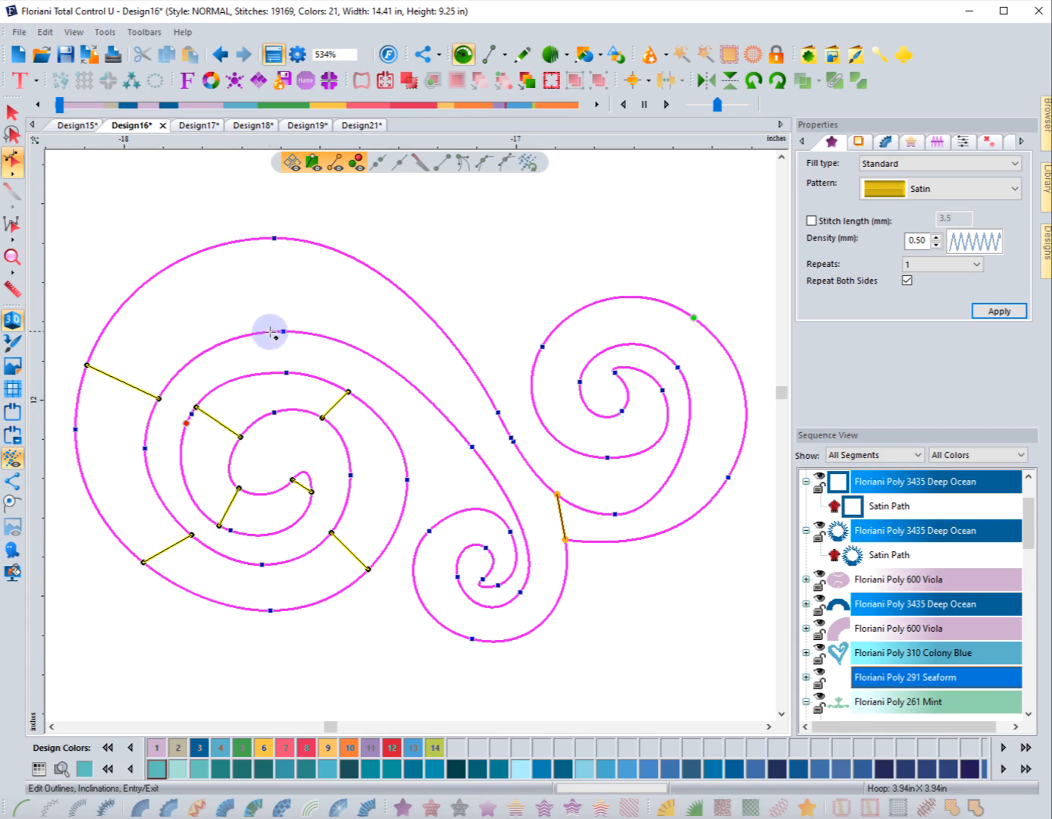
left_click(276, 240)
left_click(425, 395)
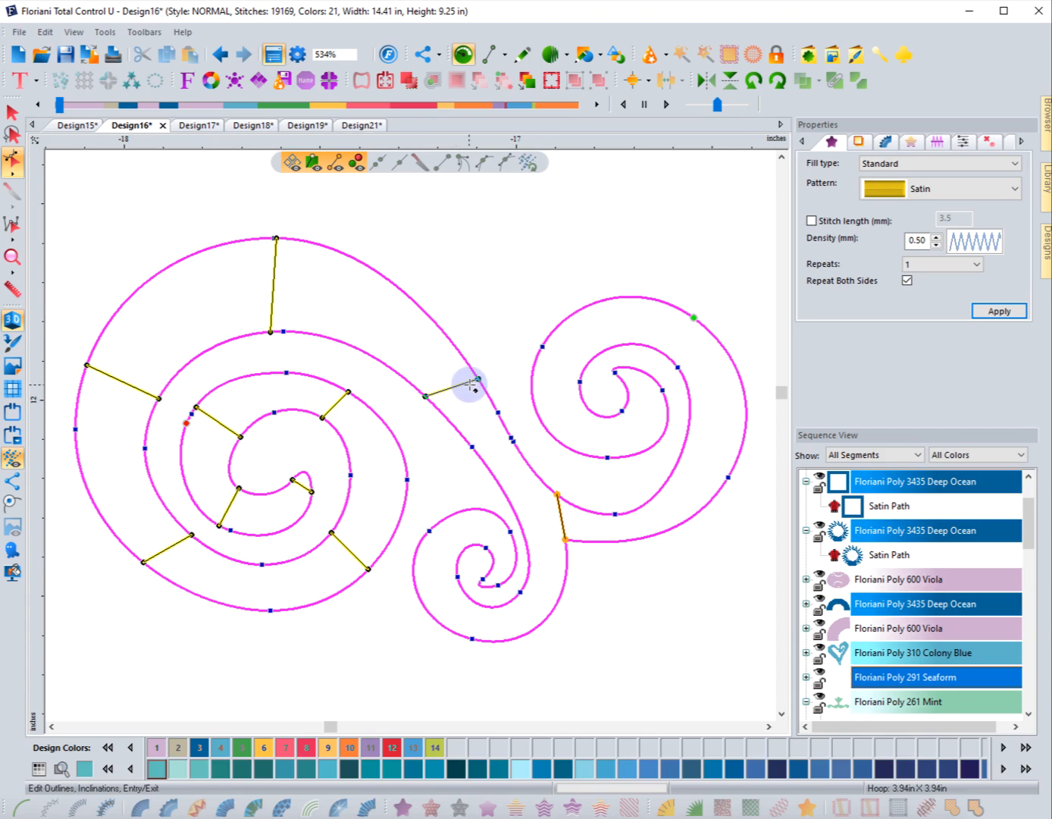
left_click(475, 376)
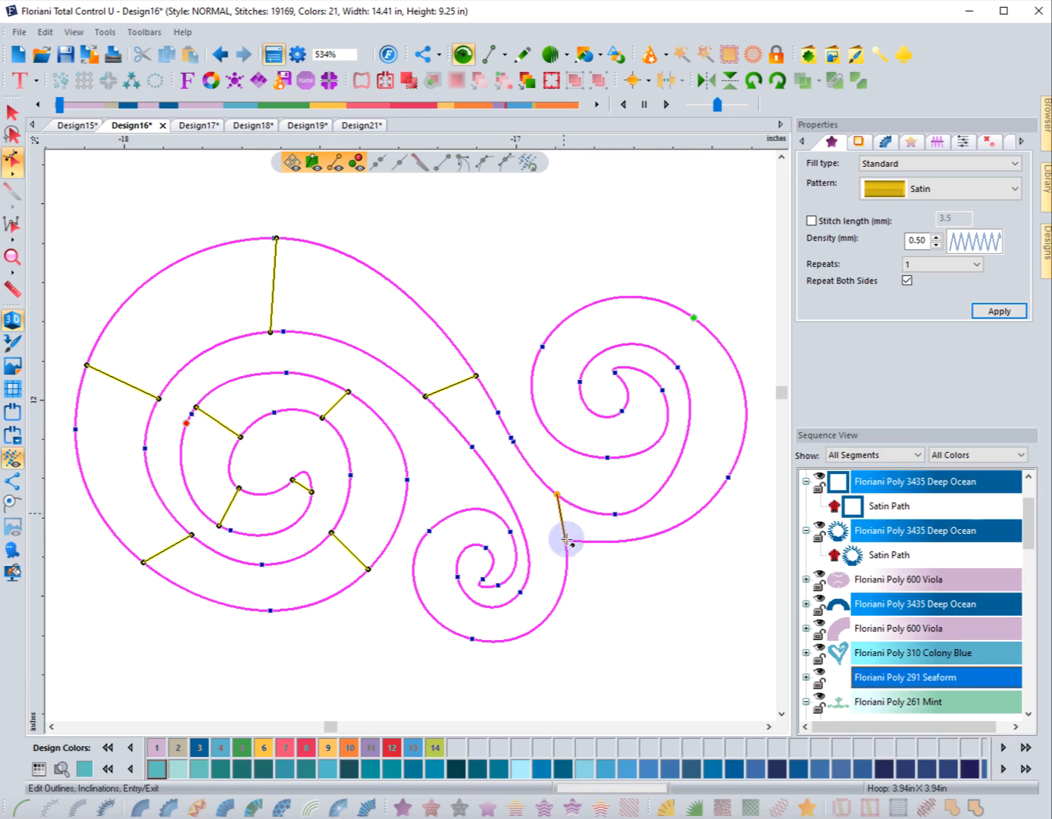
Place three inclination lines from the stem junction down to the base of the small lower curl.
left_click(510, 500)
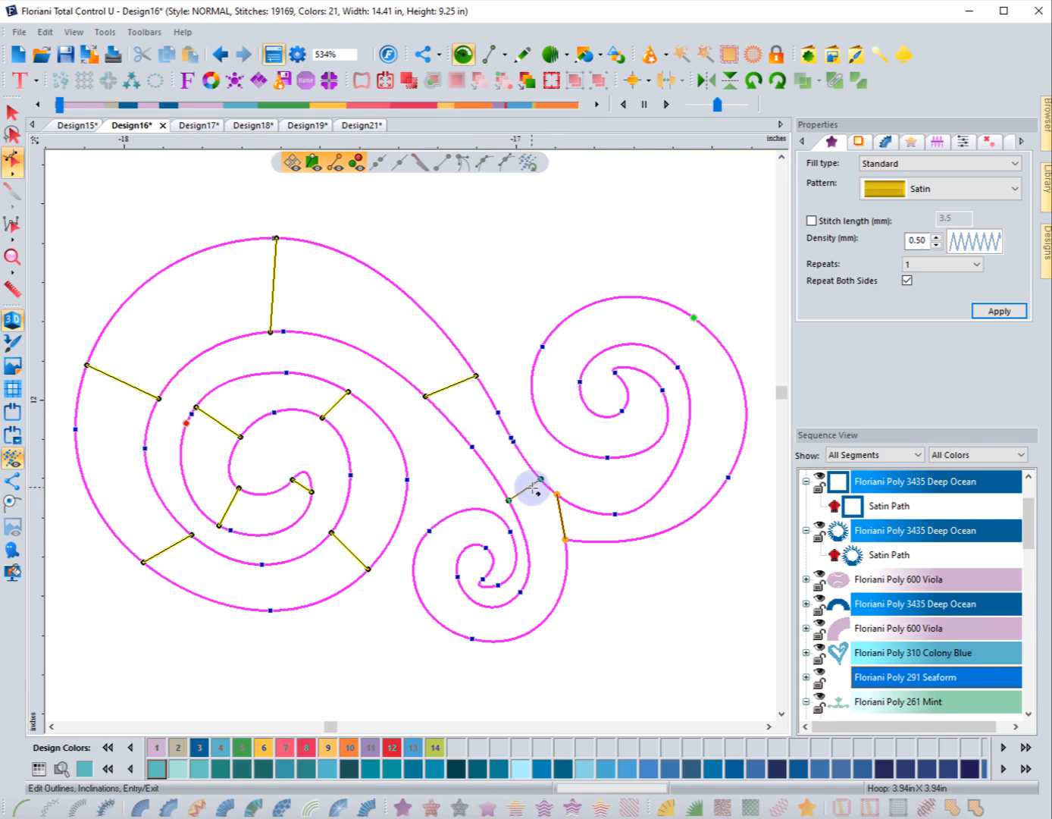
left_click(543, 483)
left_click(528, 564)
left_click(567, 568)
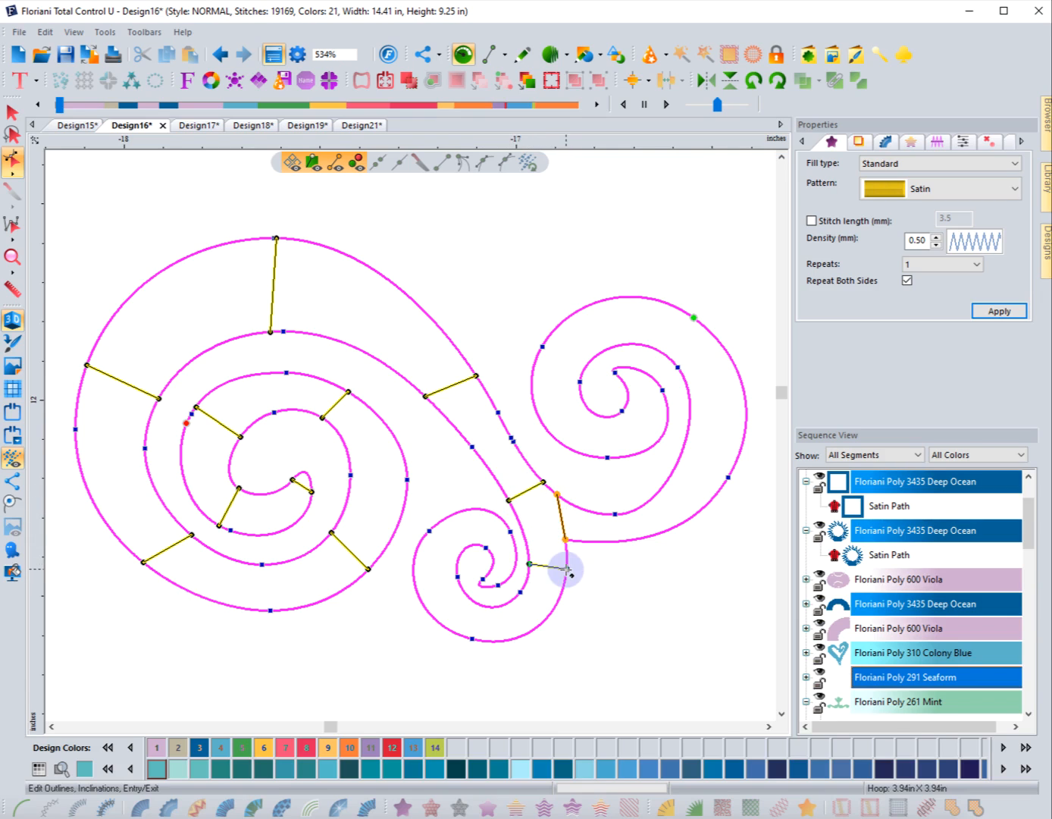
left_click(486, 605)
left_click(473, 639)
Place three inclination lines through the lower curl's inner coil, and shift the outer end of its uppermost line towards the stem.
left_click(457, 570)
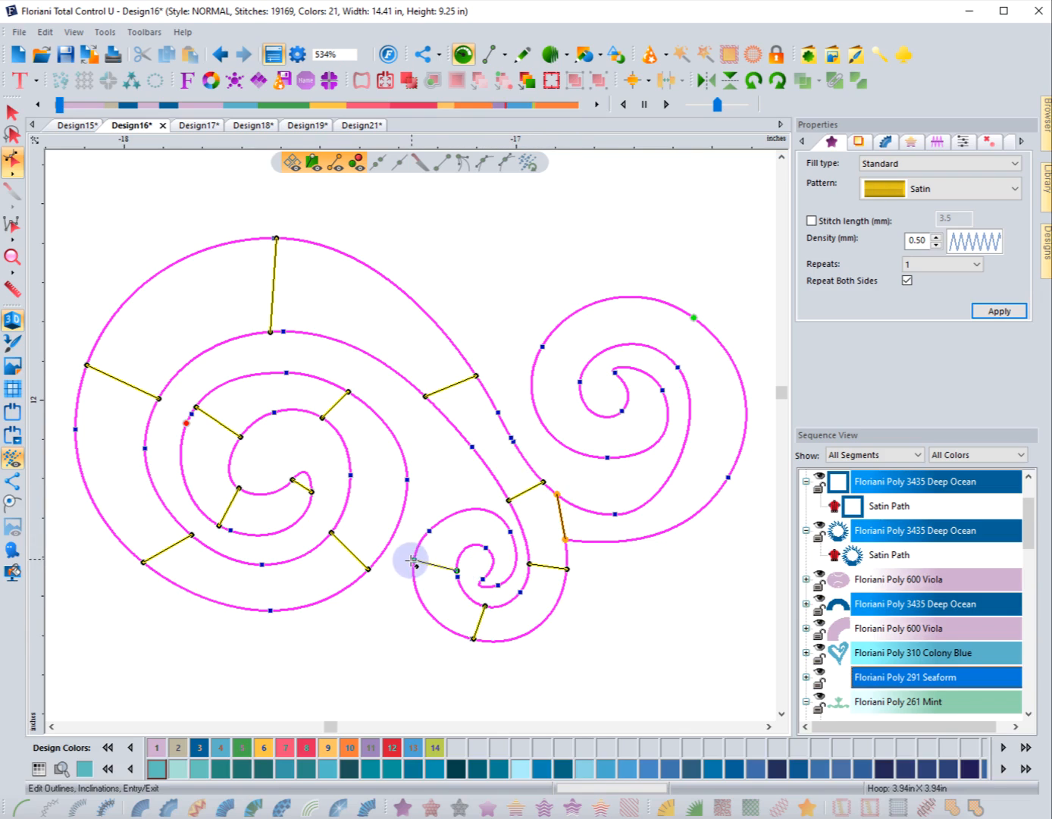
left_click(413, 560)
left_click(483, 547)
left_click(486, 510)
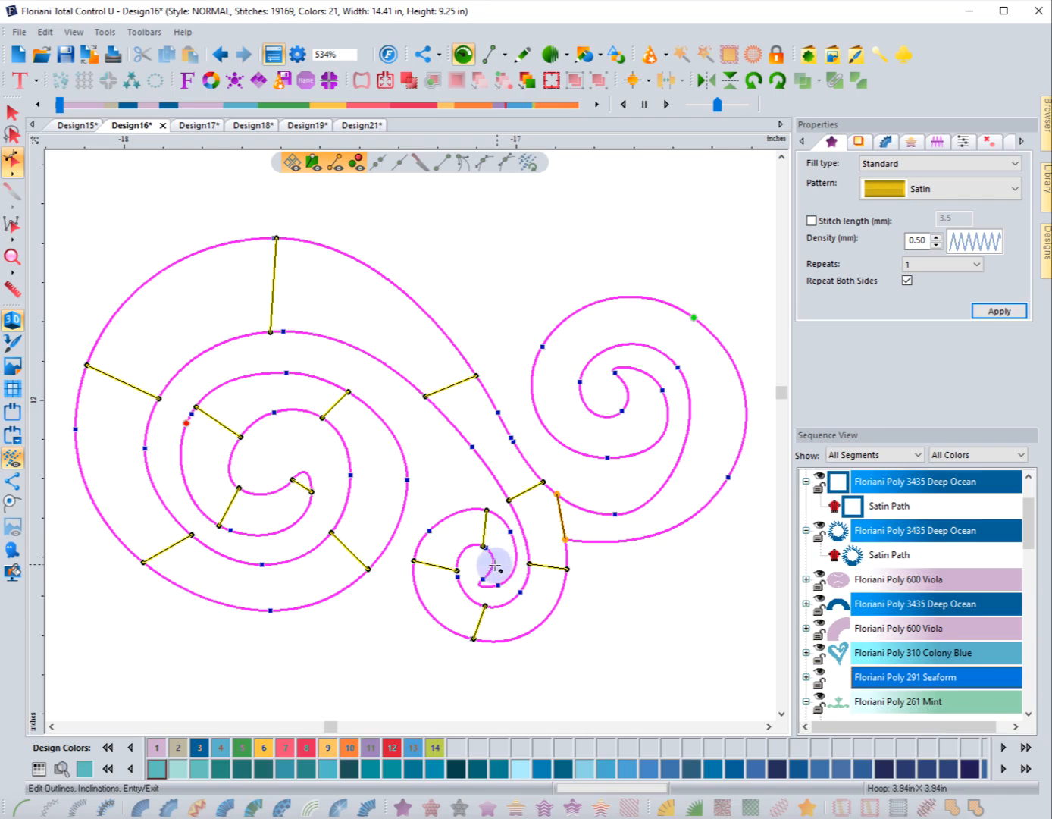
left_click(492, 565)
left_click(516, 560)
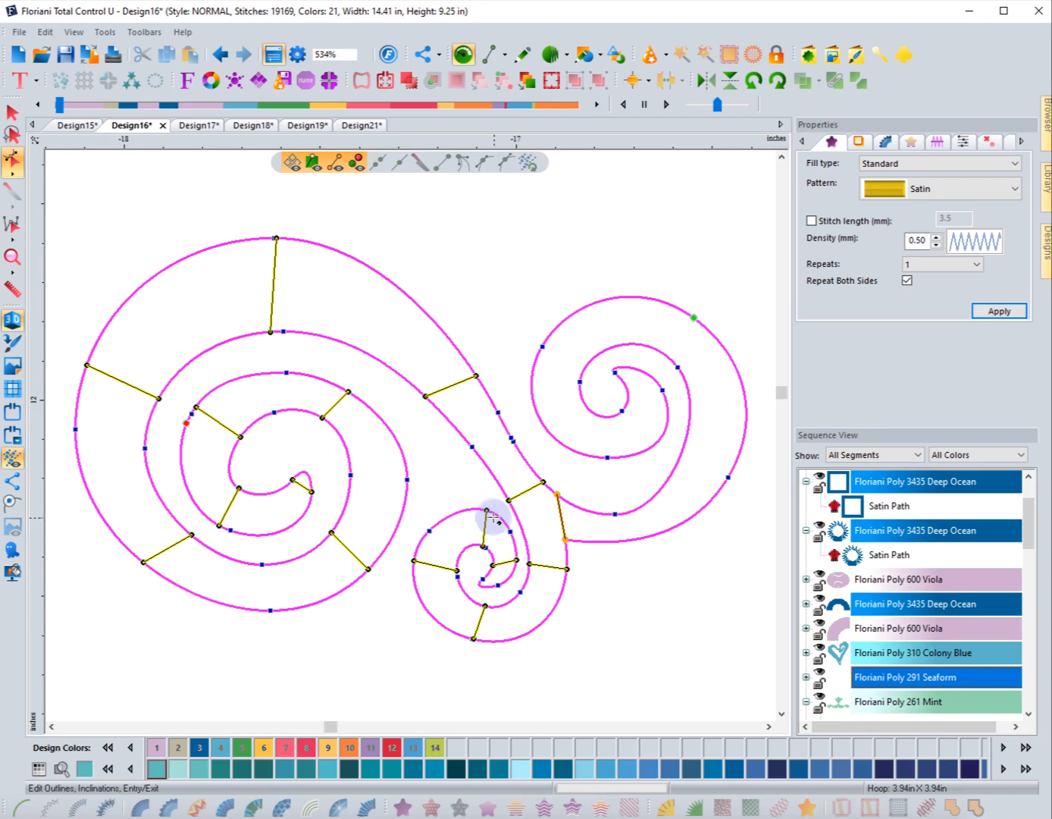
left_click_drag(498, 516, 496, 514)
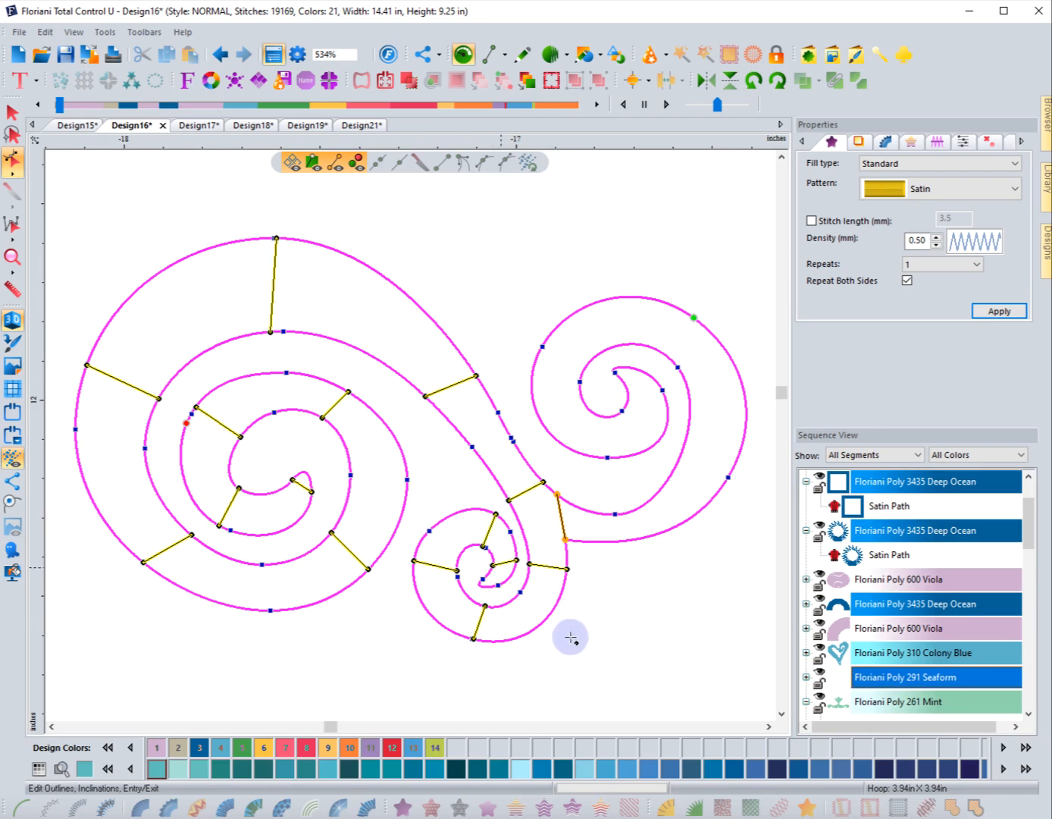
Place four inclination lines along the right-hand curl, from the split at the stem round to its crest.
left_click(590, 510)
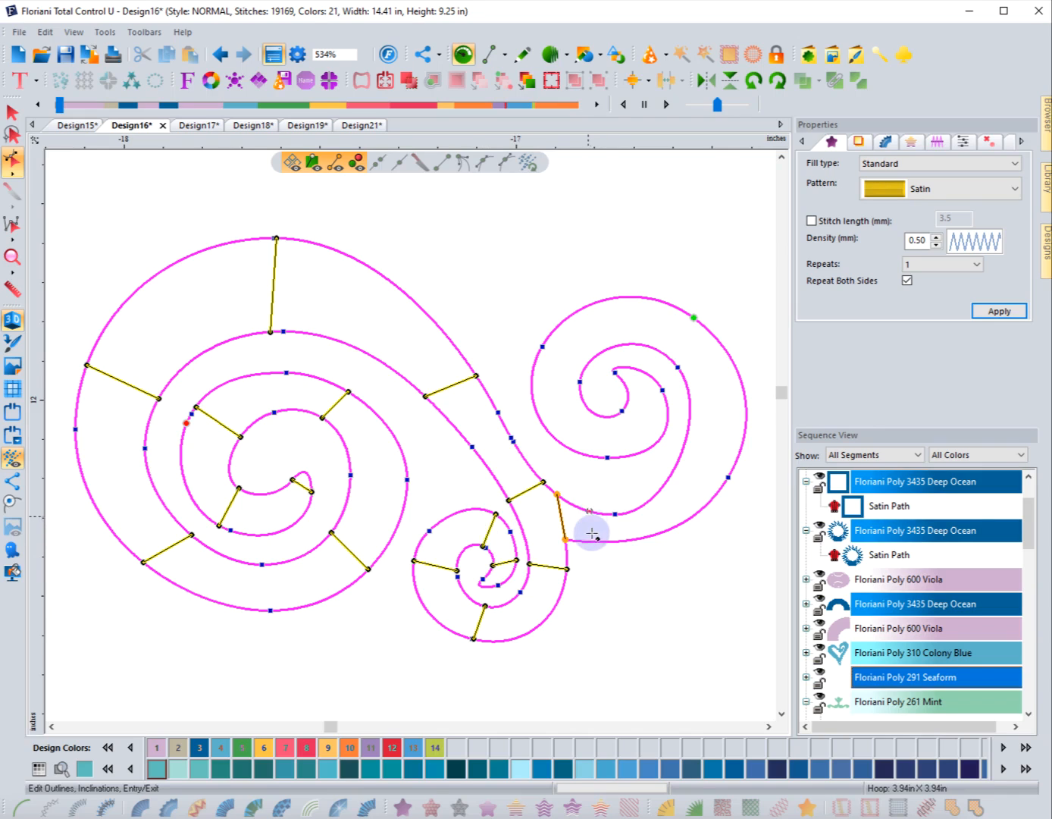
left_click(592, 542)
left_click(680, 456)
left_click(733, 467)
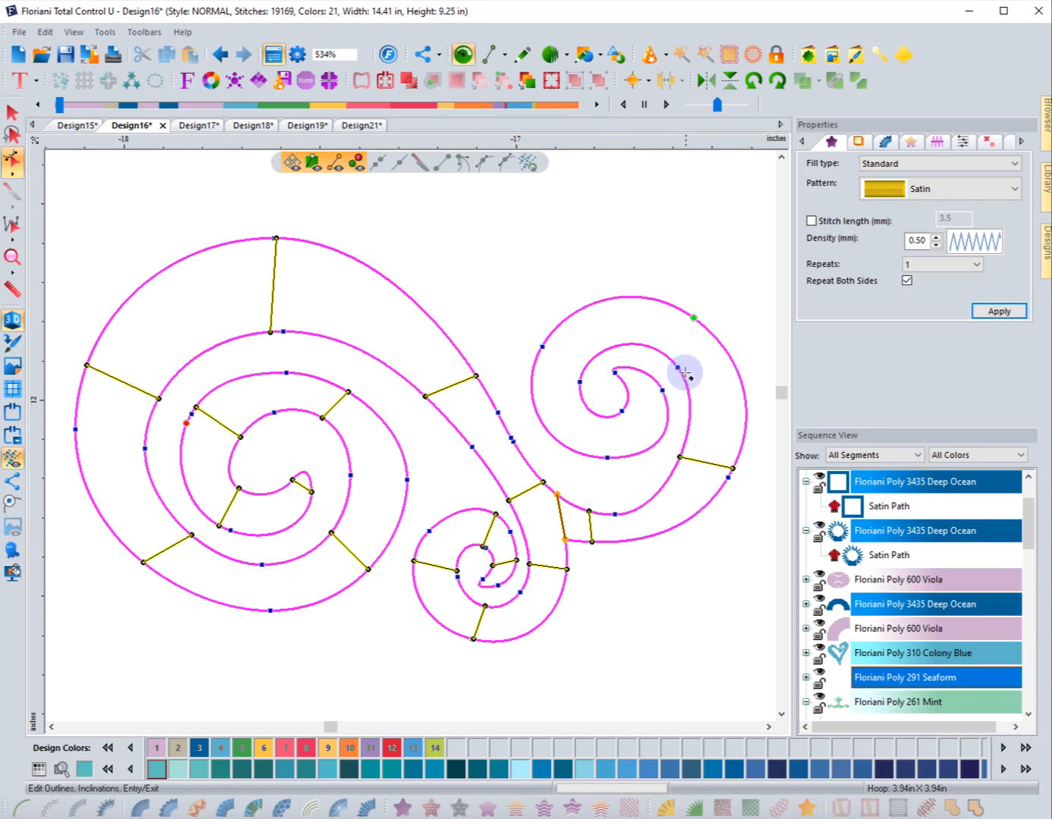
left_click(680, 370)
left_click(720, 341)
left_click(615, 346)
left_click(597, 301)
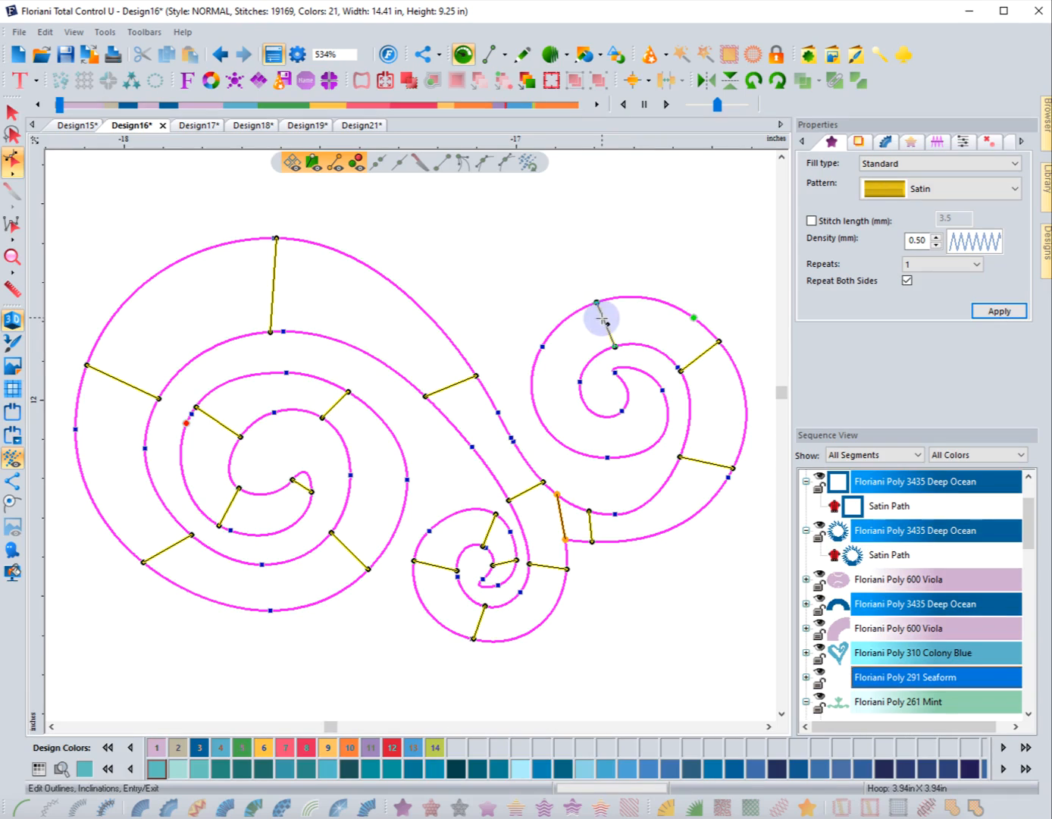
Place four inclination lines through the right-hand curl's inner coil to its tip, and generate the swirl's stitches.
left_click(536, 408)
left_click(608, 416)
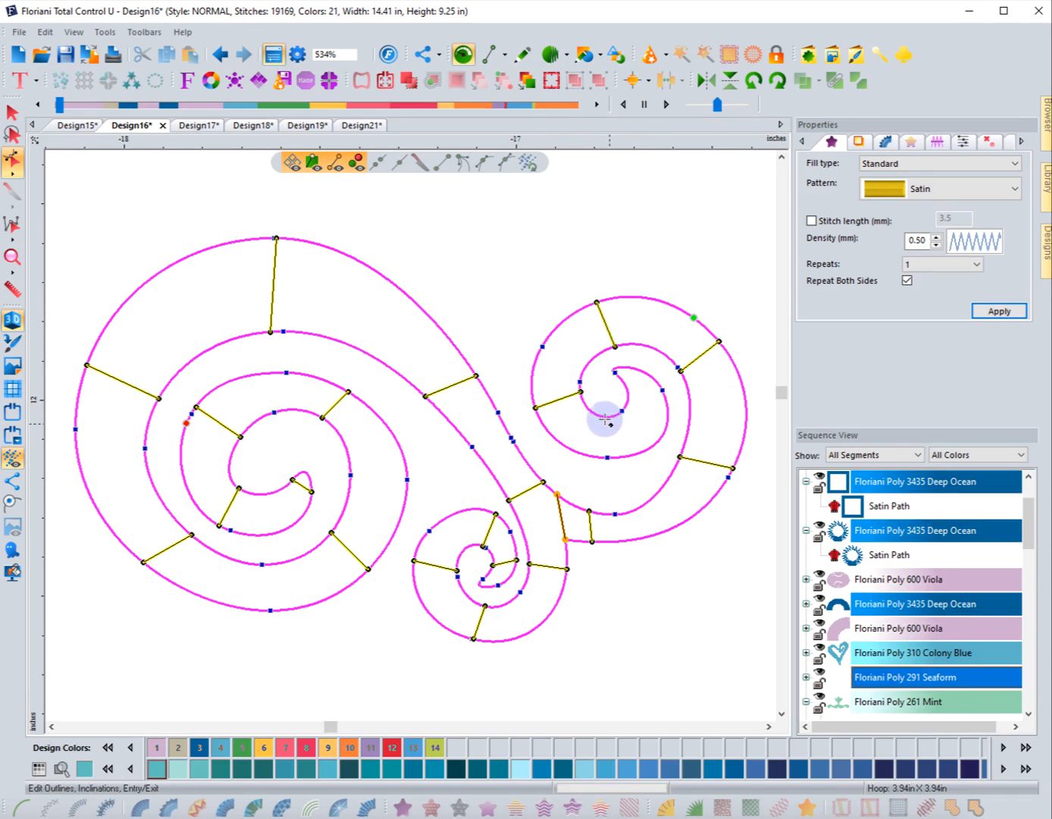
left_click(609, 458)
left_click(628, 399)
left_click(665, 394)
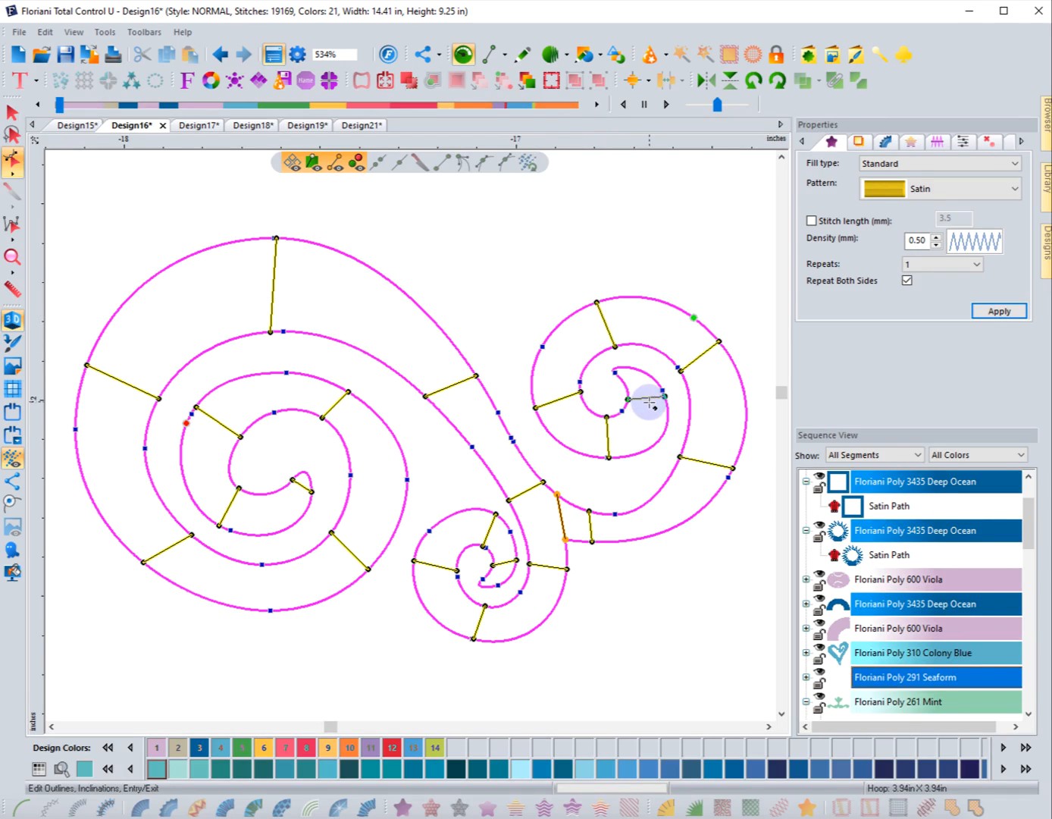
left_click(625, 368)
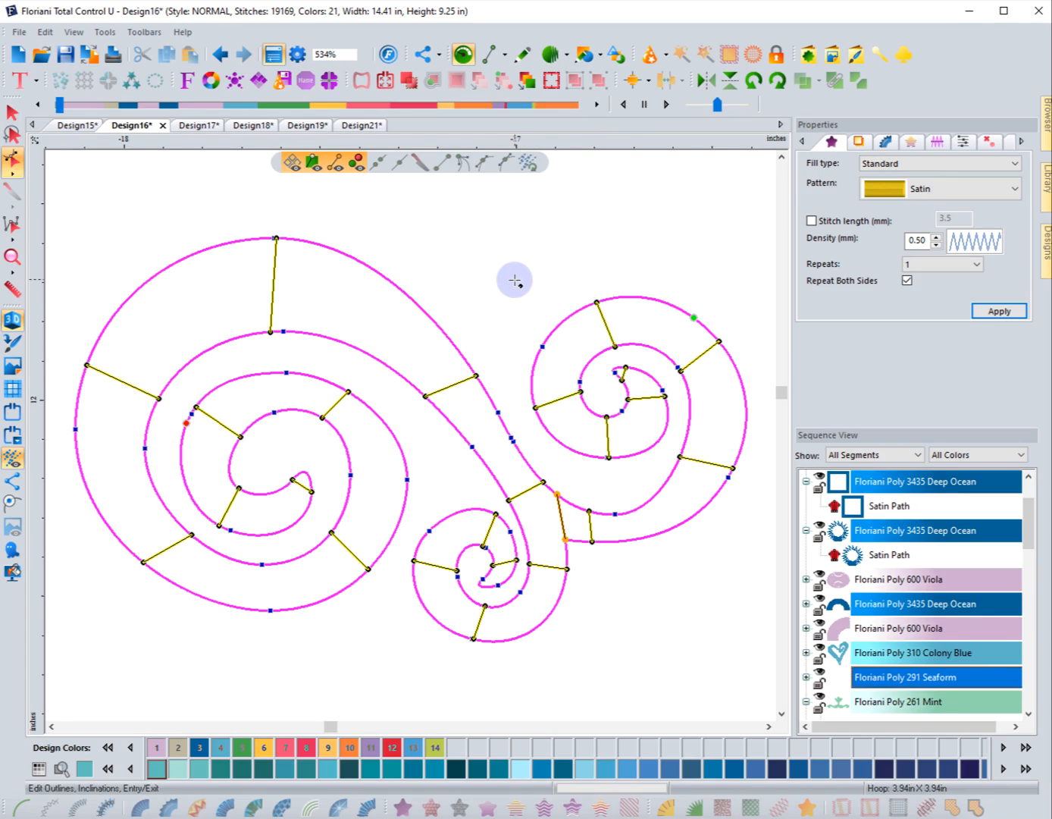
right_click(516, 279)
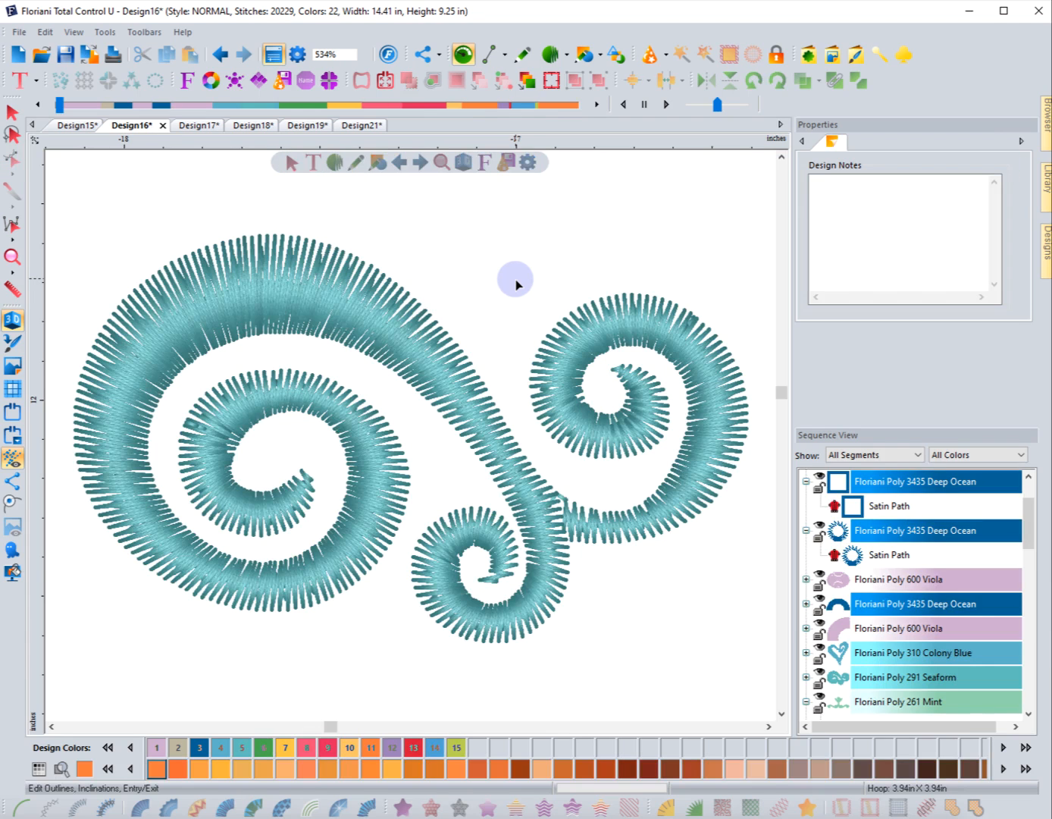
Reopen the swirl's inclinations and shift the outer end of the line at the large spiral's crest back along the curve.
left_click(350, 350)
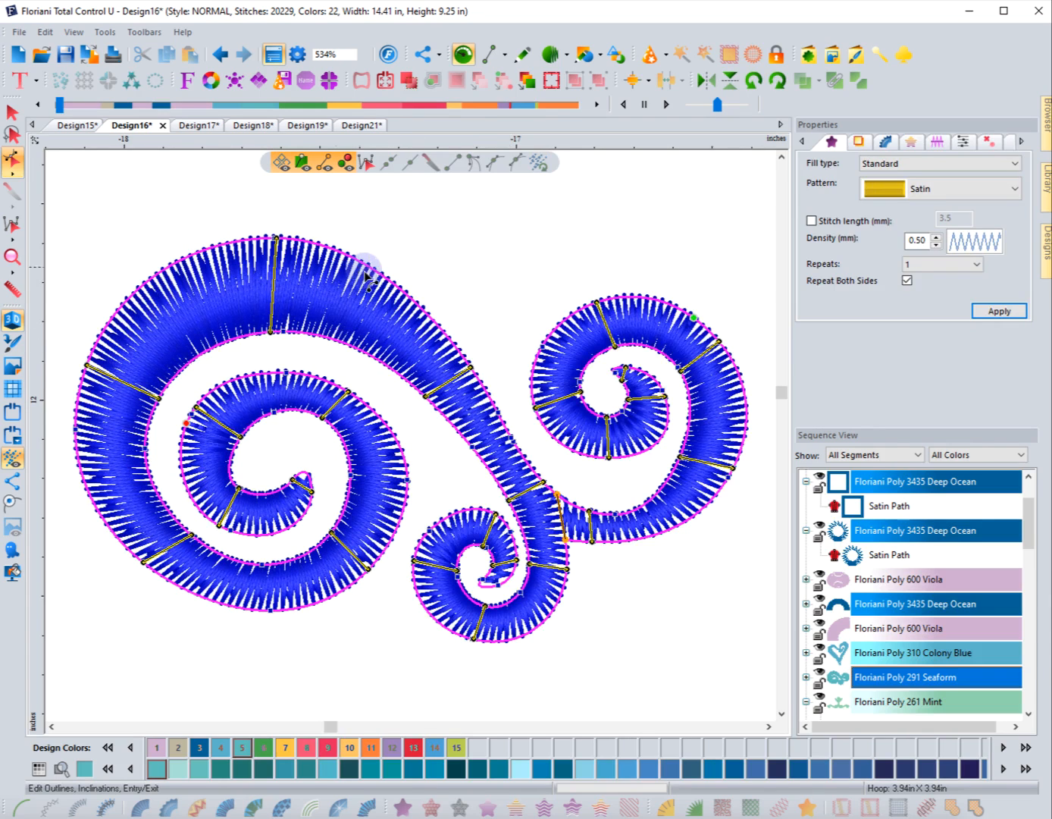
mouse_move(277, 238)
left_mouse_down()
mouse_move(237, 220)
mouse_move(264, 229)
left_mouse_up()
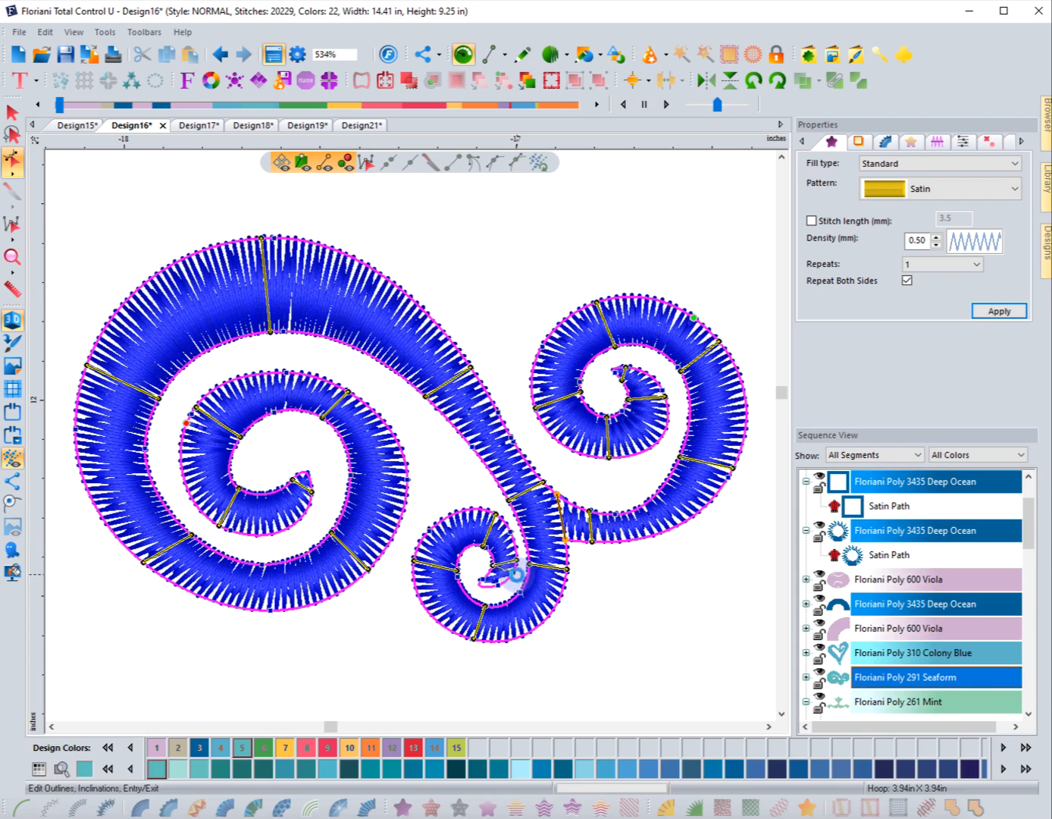
Regenerate the swirl's stitches with the adjusted inclination lines, and close the inclination editing.
left_click(599, 677)
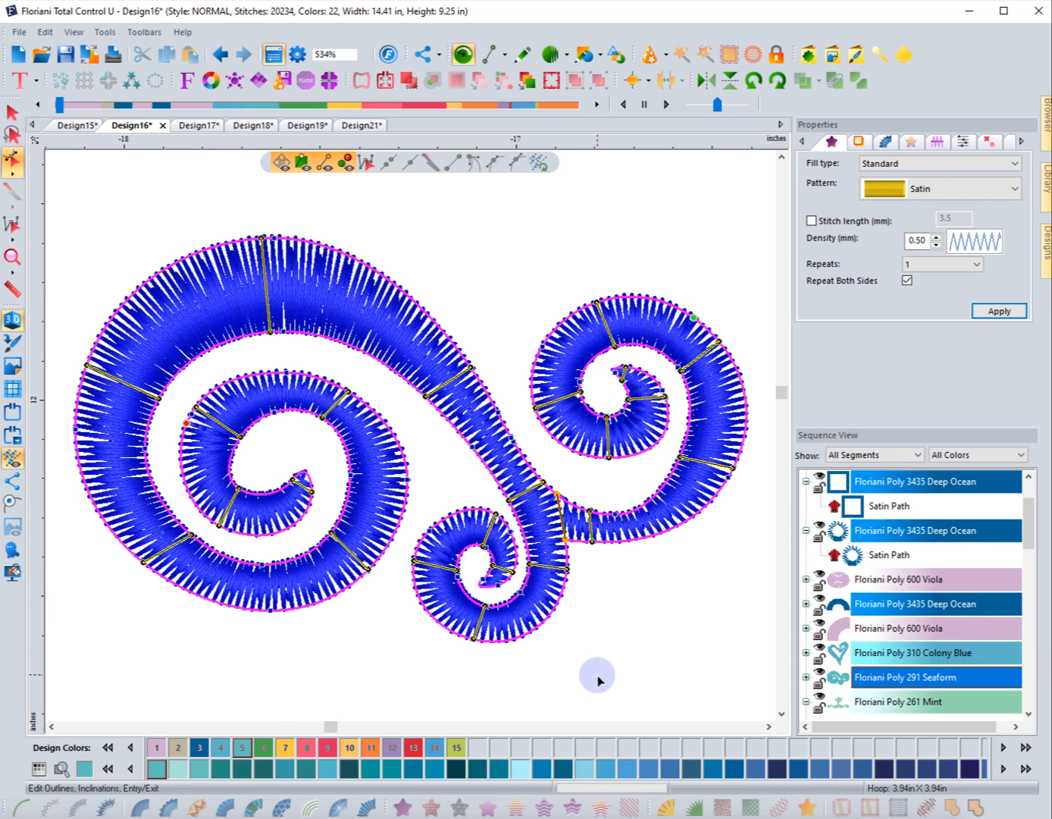
left_click(597, 680)
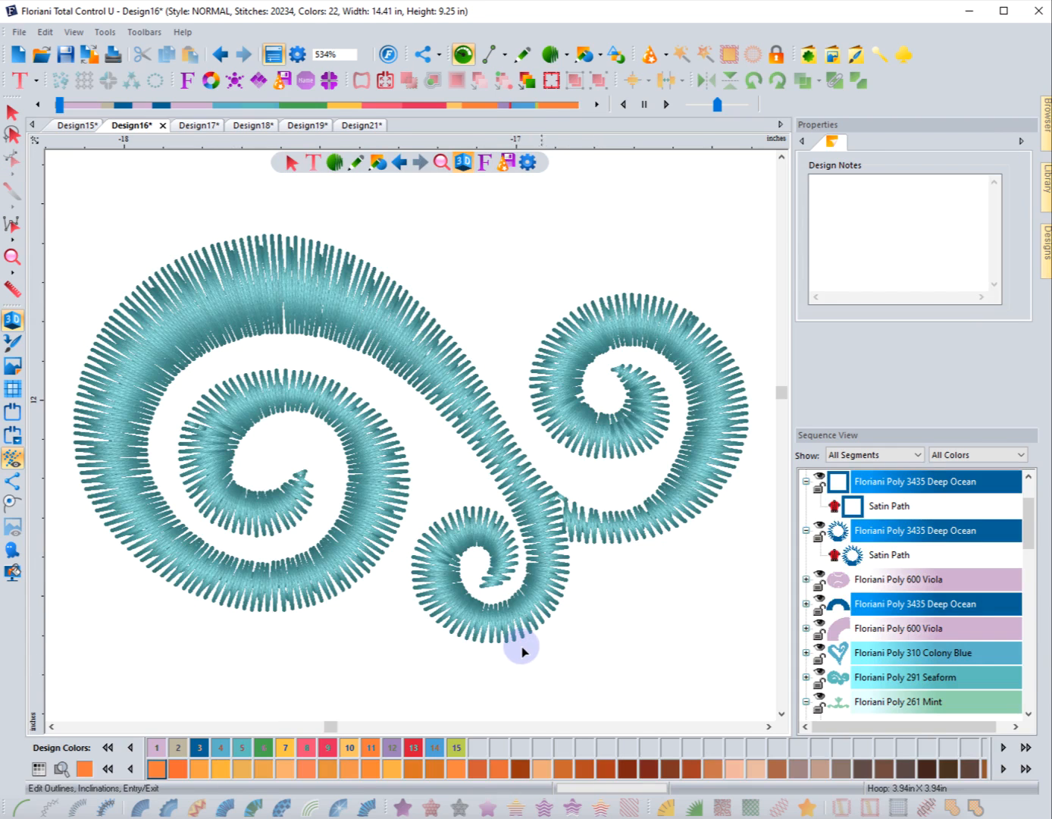
Move the swirl's red entry/exit marker to the large spiral's inner tip and the green one to the right-hand curl's inner tip, and regenerate the stitches.
double_click(482, 634)
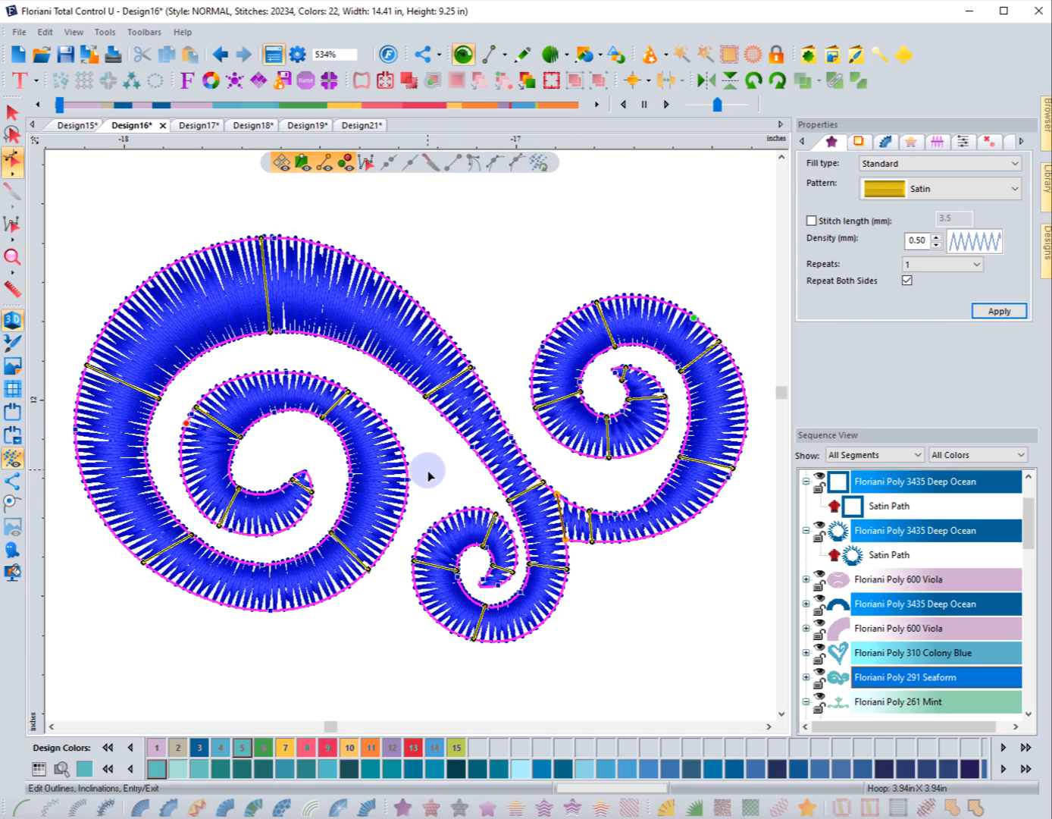
left_click_drag(184, 424, 287, 472)
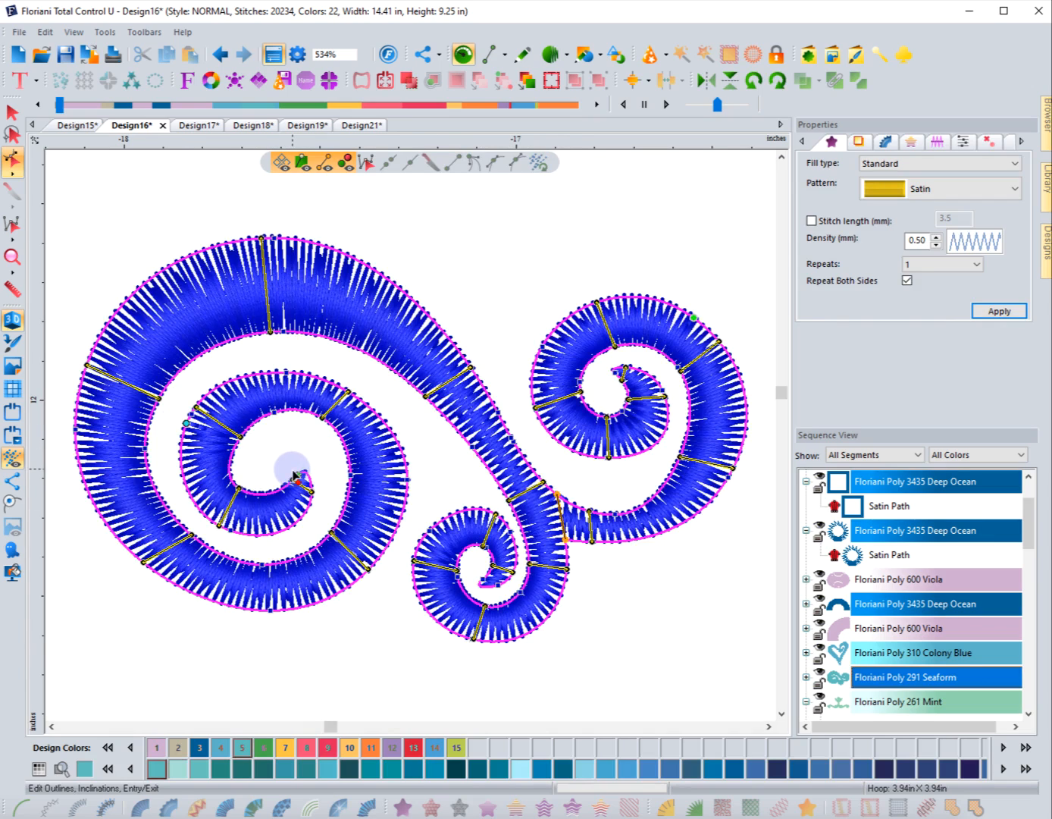
left_click_drag(694, 317, 633, 370)
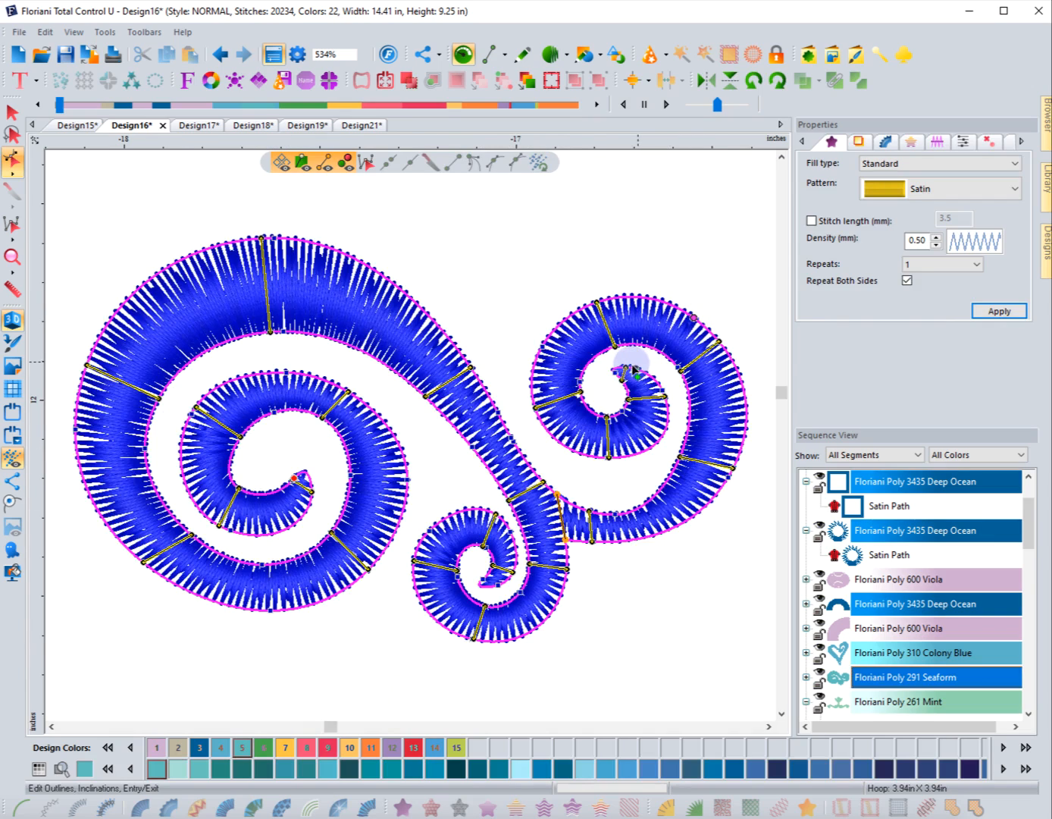
right_click(521, 279)
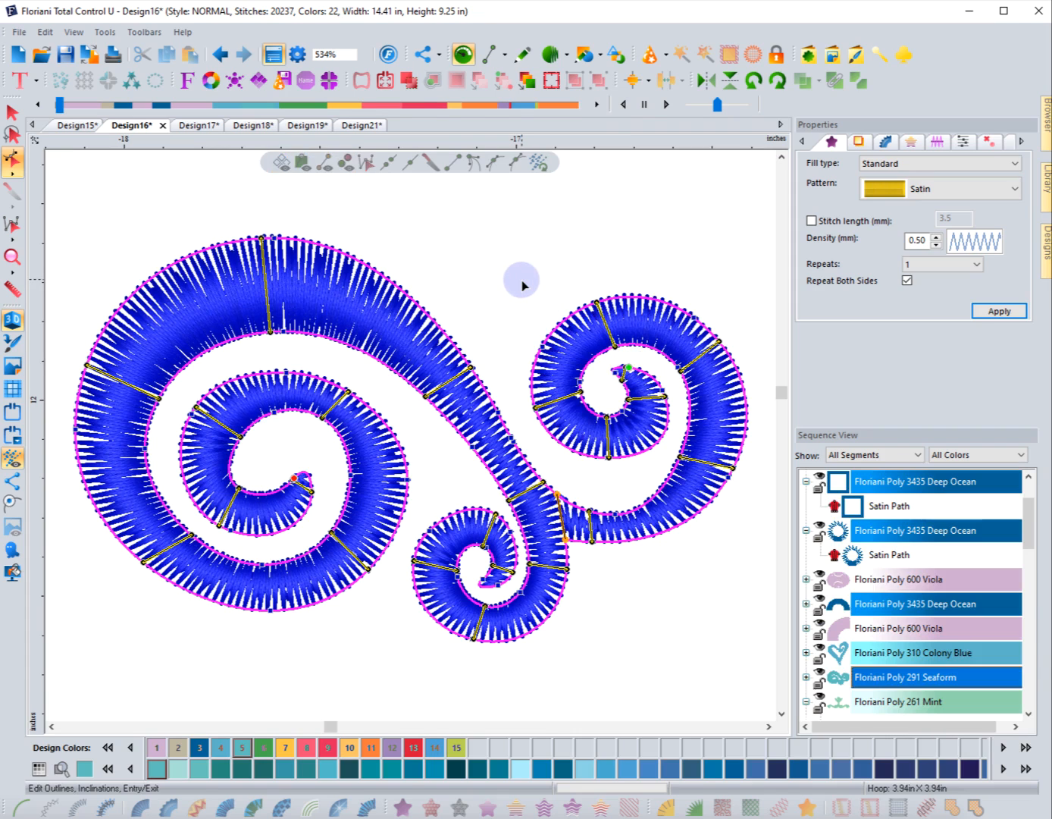
left_click(522, 280)
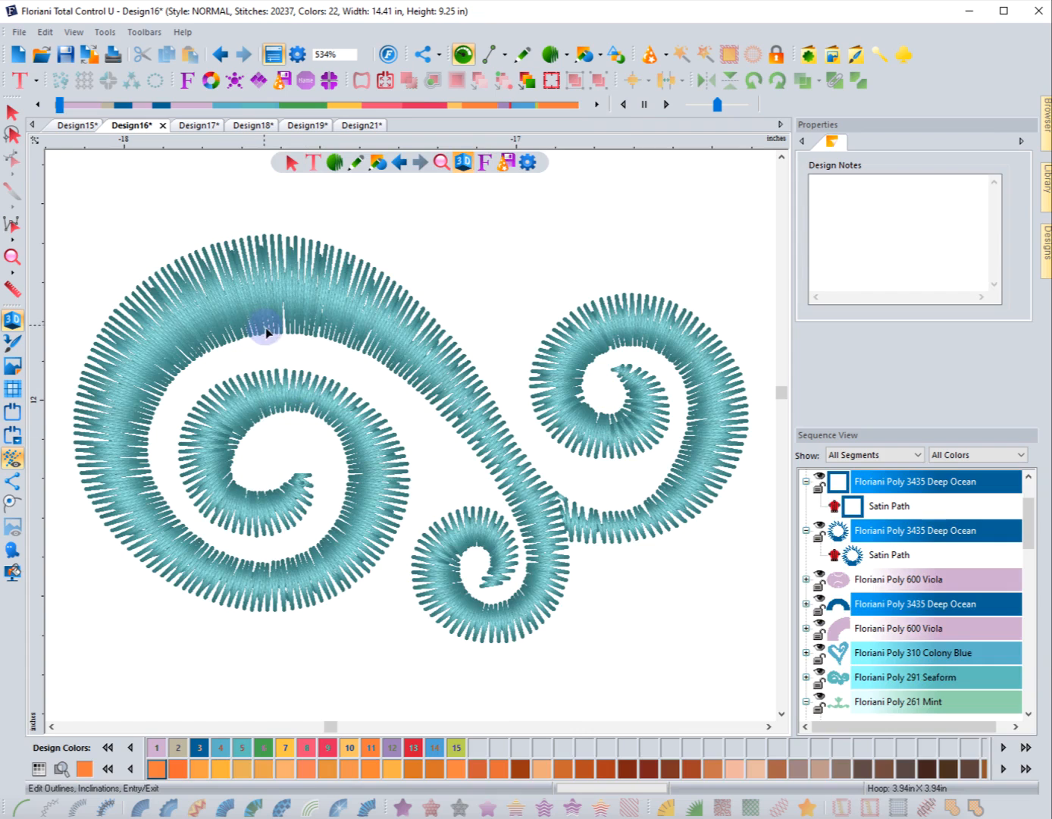
Recheck the swirl's inclinations and entry/exit points, then deselect it and view the whole design.
double_click(265, 347)
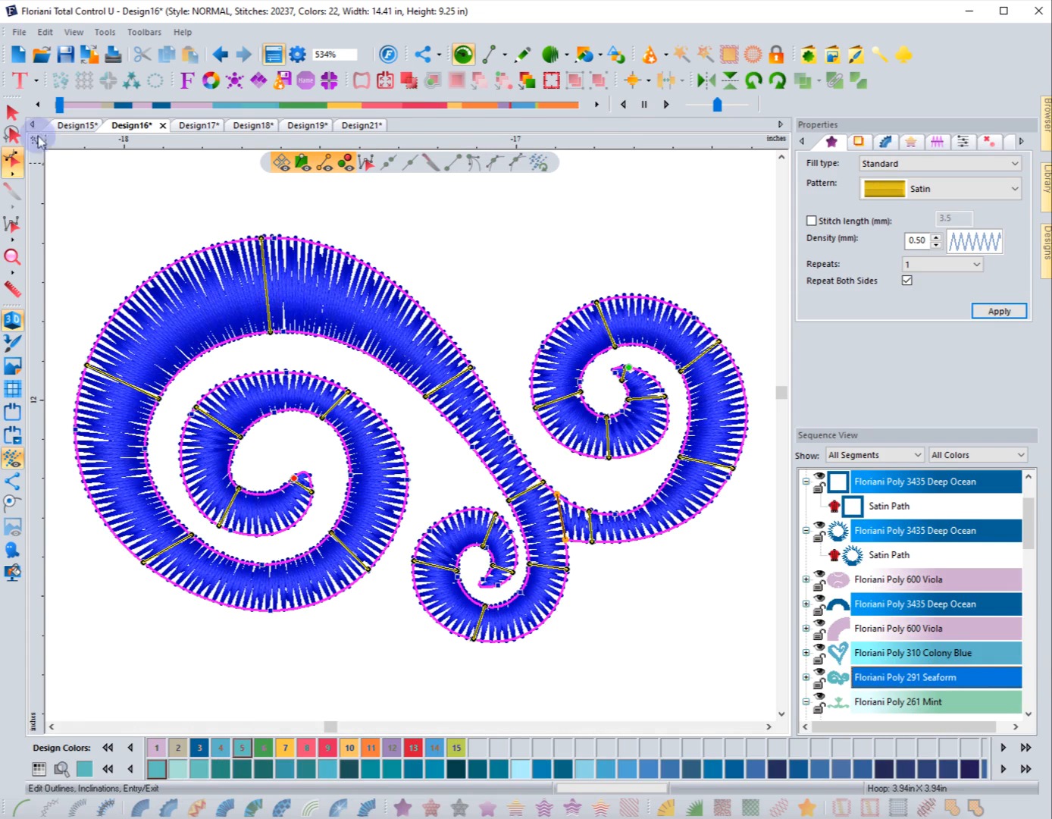
left_click(14, 112)
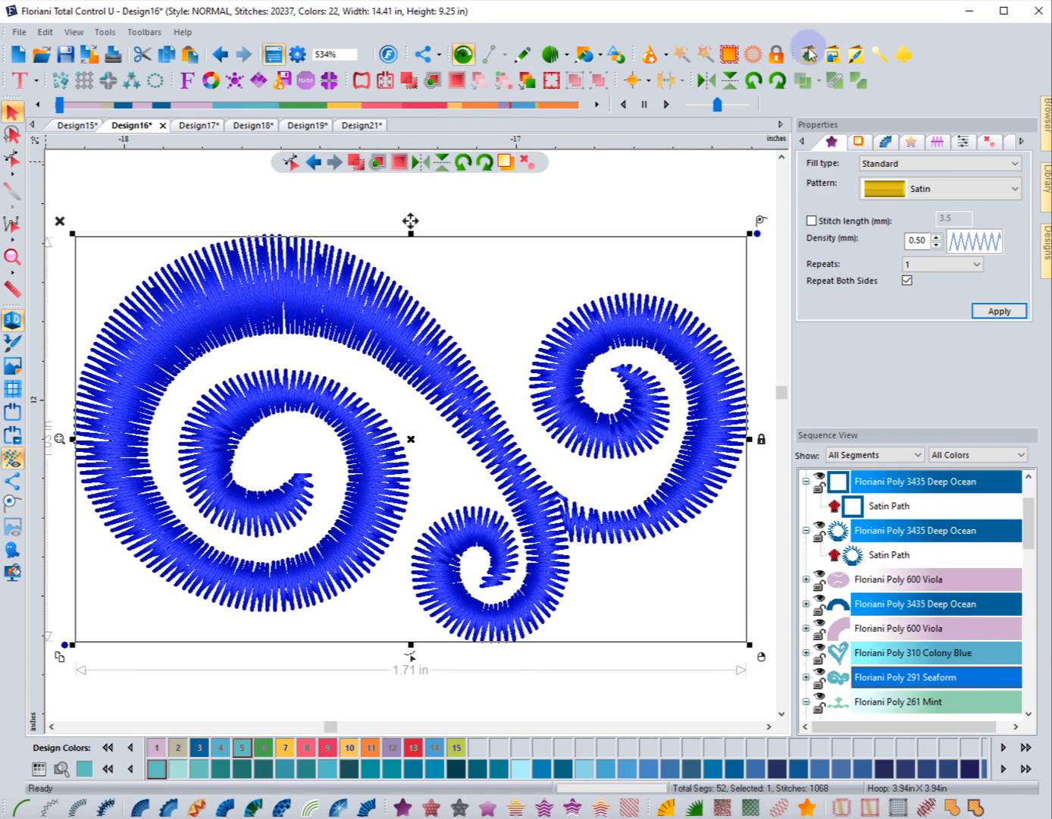
left_click(632, 208)
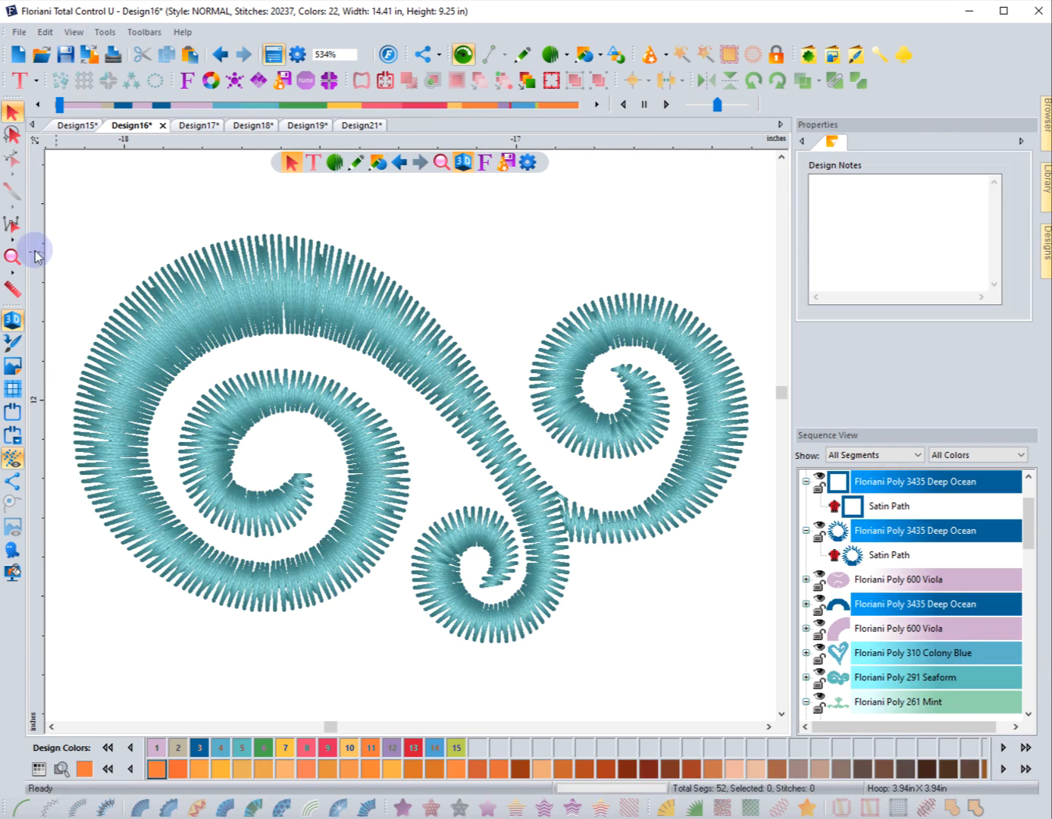
left_click(14, 256)
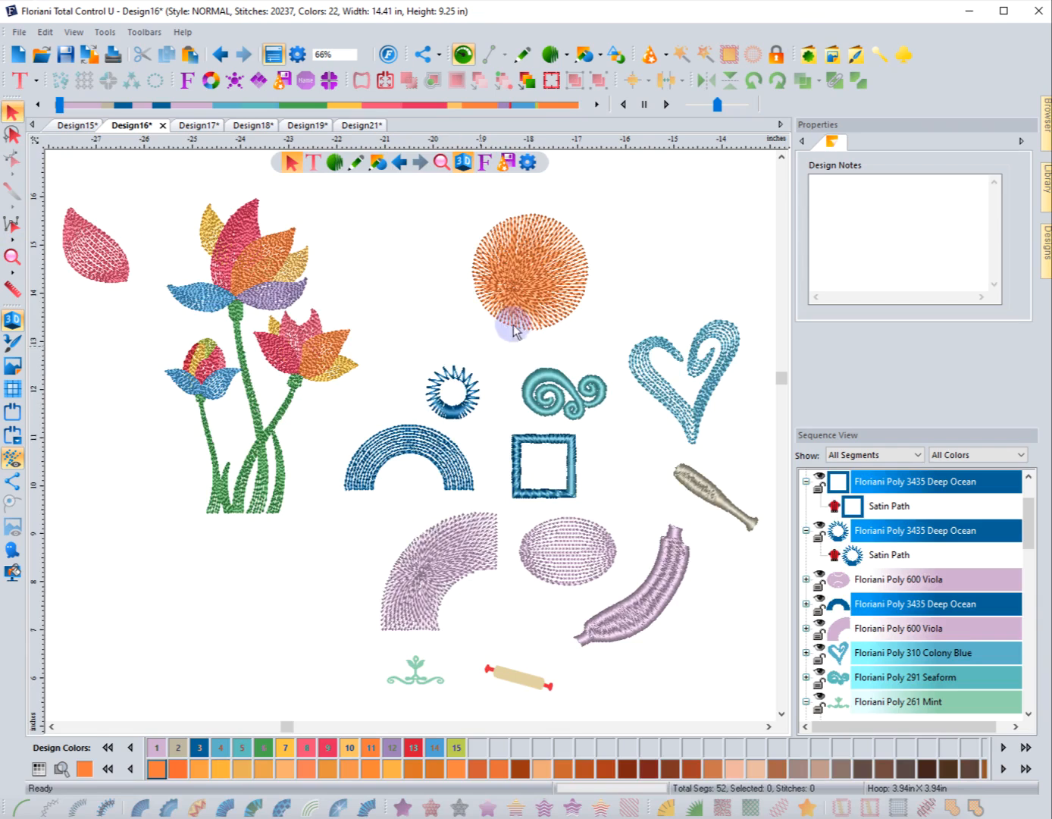